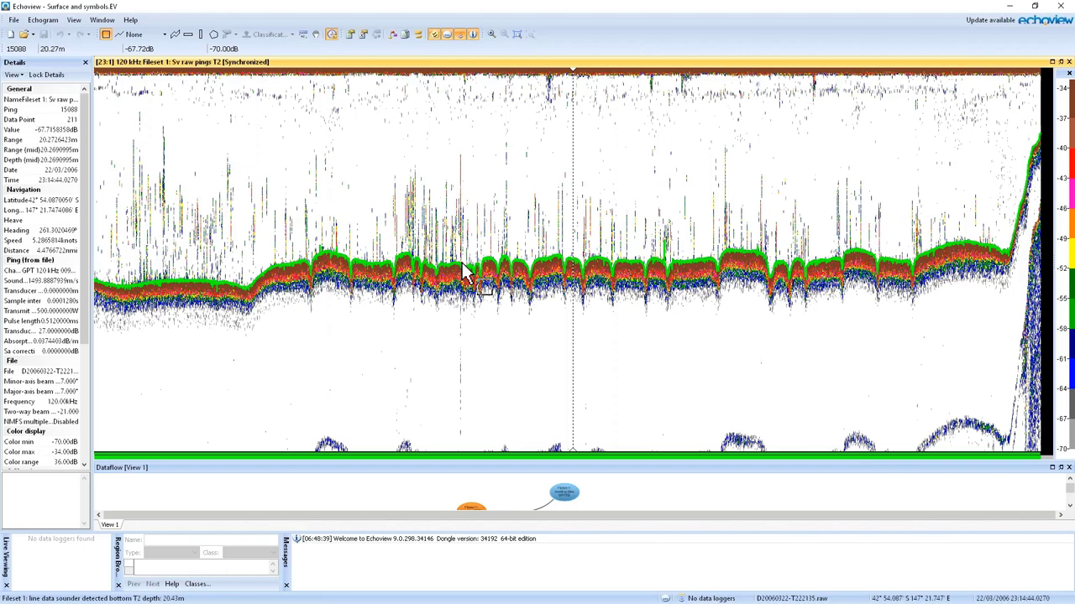
# Create an editable line named 0m at a fixed depth of 0.000 m on the 120 kHz echogram
pyautogui.click(519, 37)
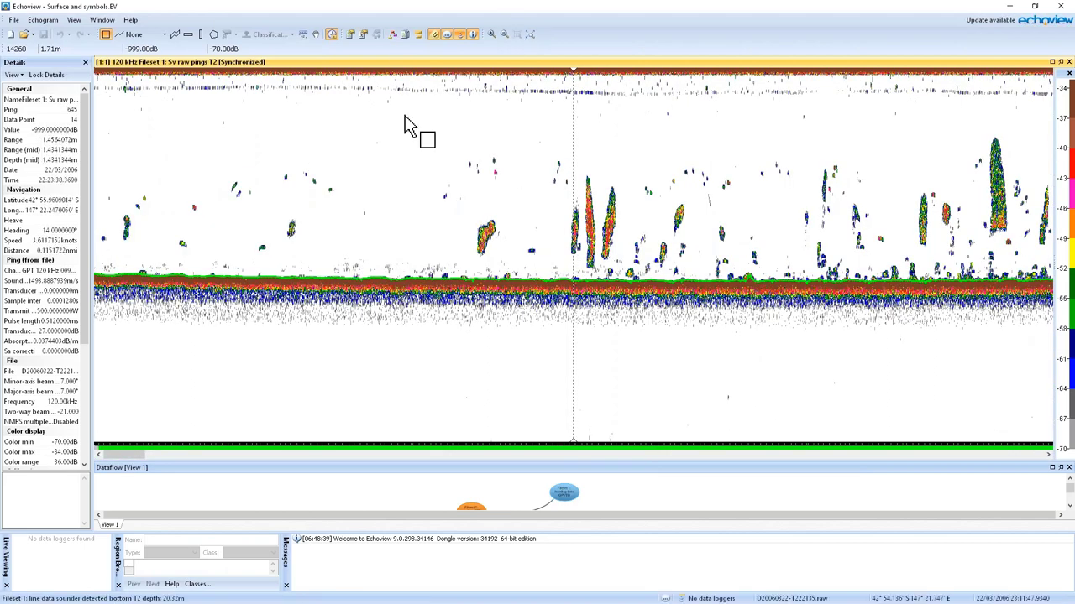
pyautogui.moveTo(388, 105); pyautogui.dragTo(49, 10)
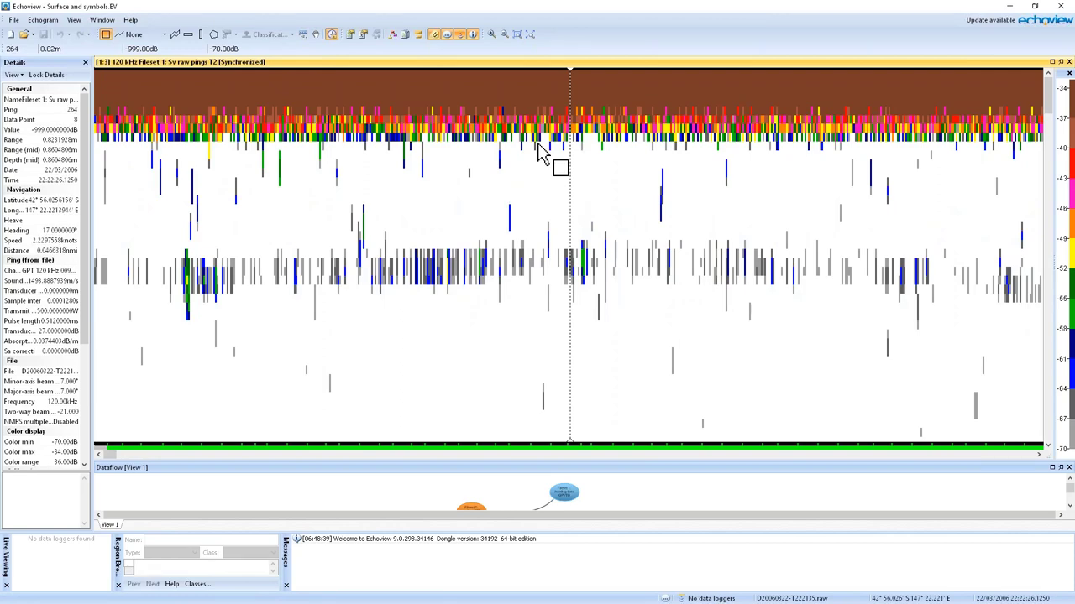
pyautogui.click(542, 153)
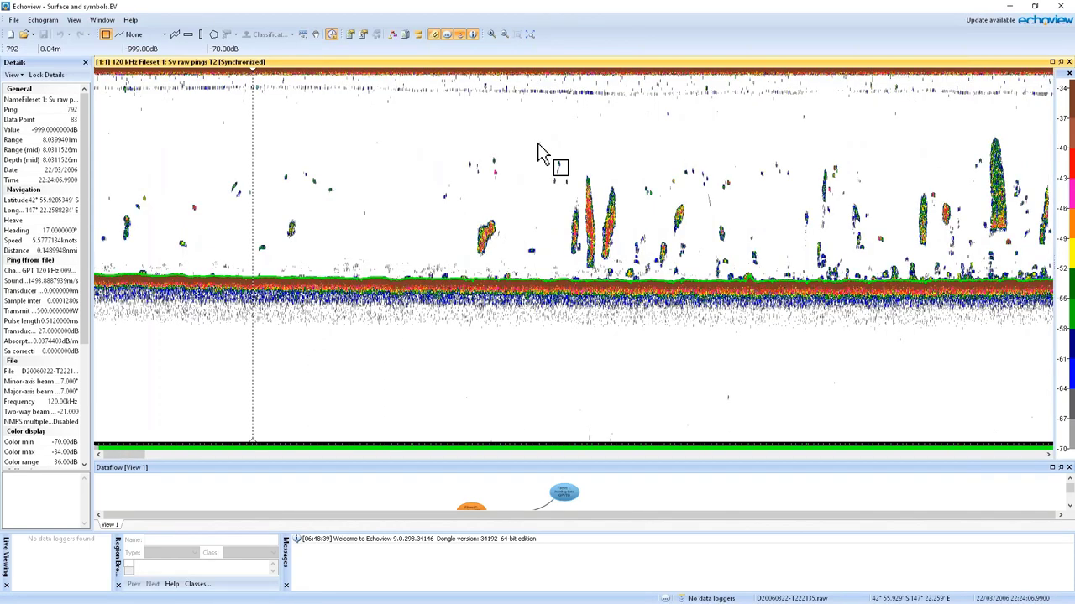
pyautogui.click(165, 35)
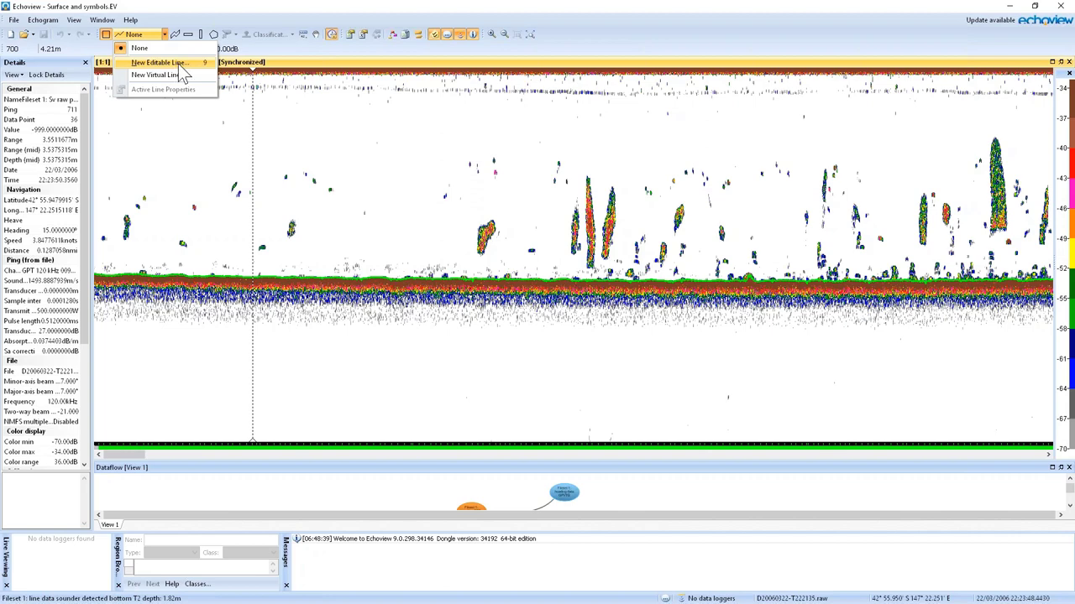
pyautogui.click(178, 66)
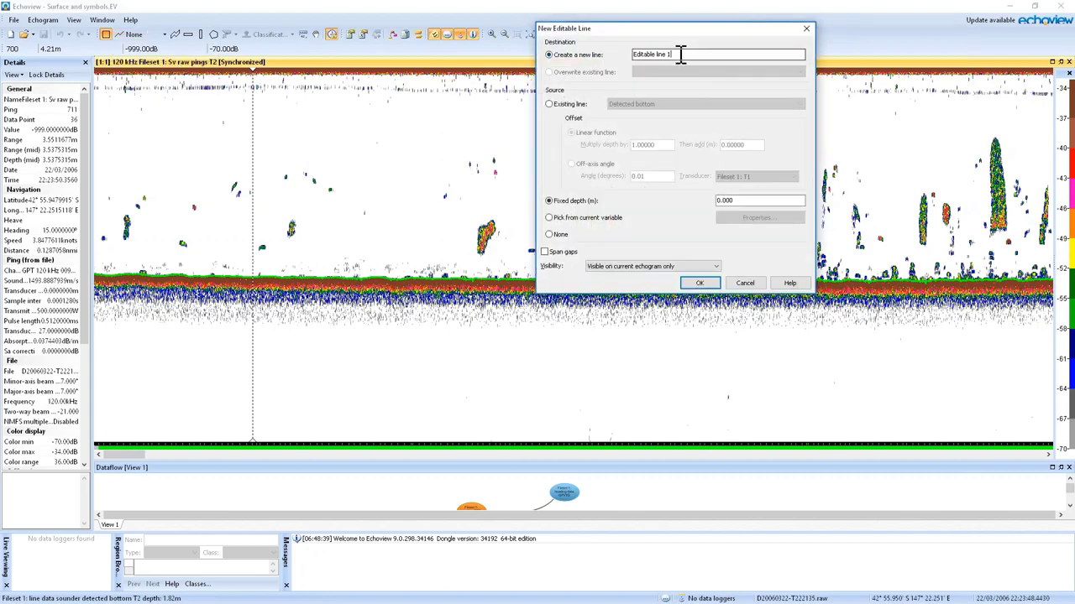
pyautogui.moveTo(698, 52); pyautogui.dragTo(480, 67)
pyautogui.write('0m')
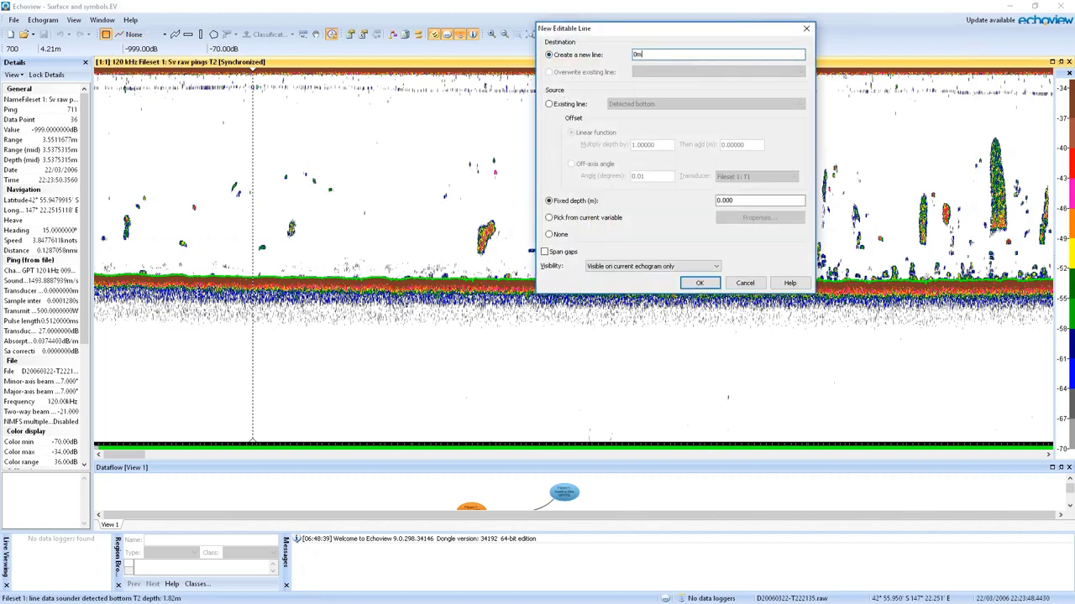
pyautogui.click(753, 200)
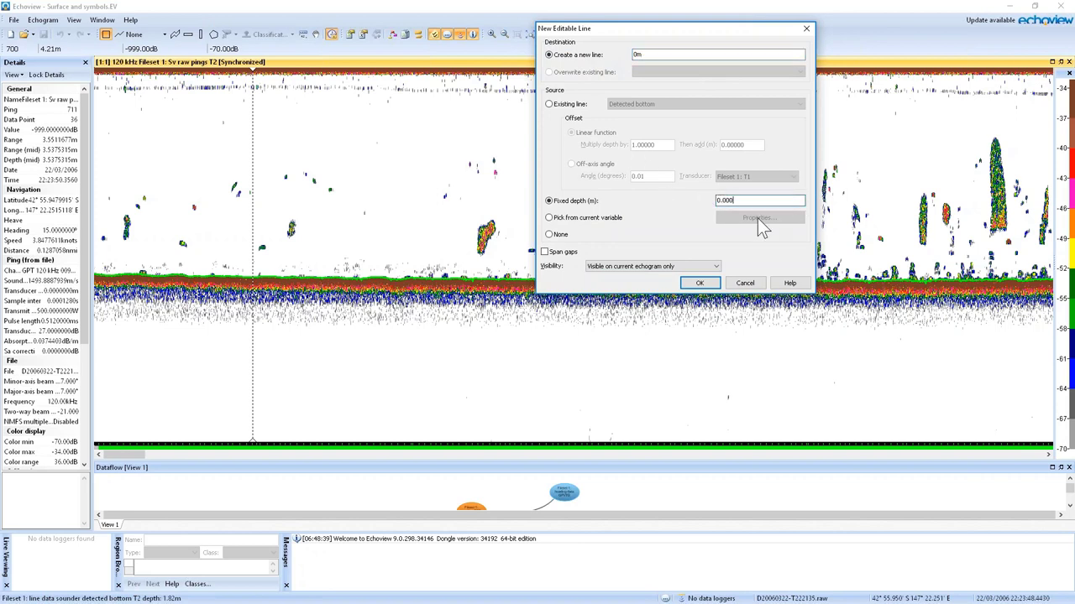
pyautogui.click(702, 284)
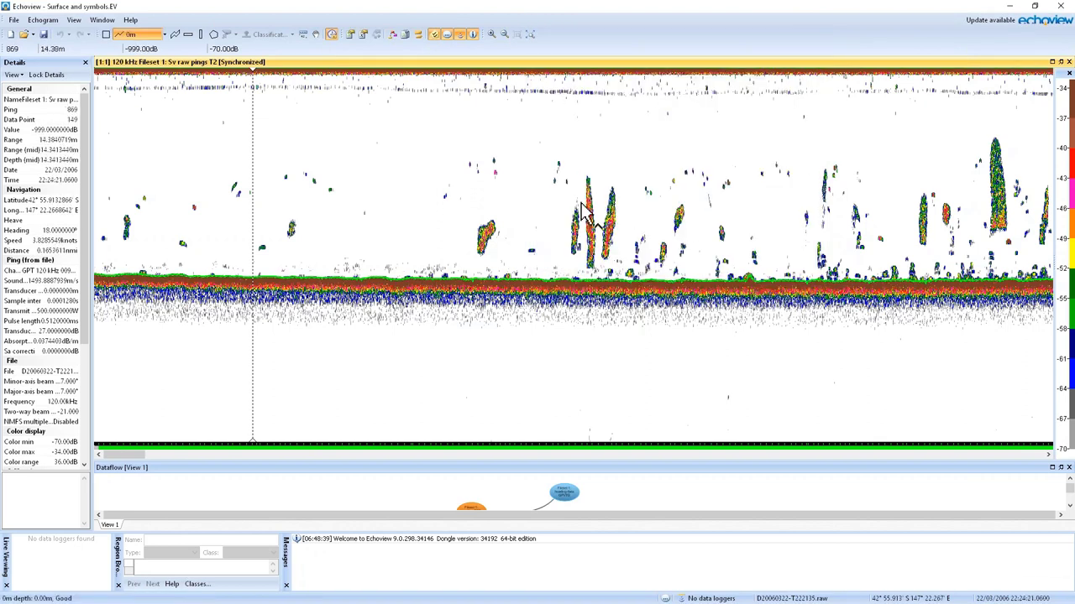
# Create a virtual line with the Threshold offset operator, using the 0m line as Operand 2
pyautogui.click(167, 37)
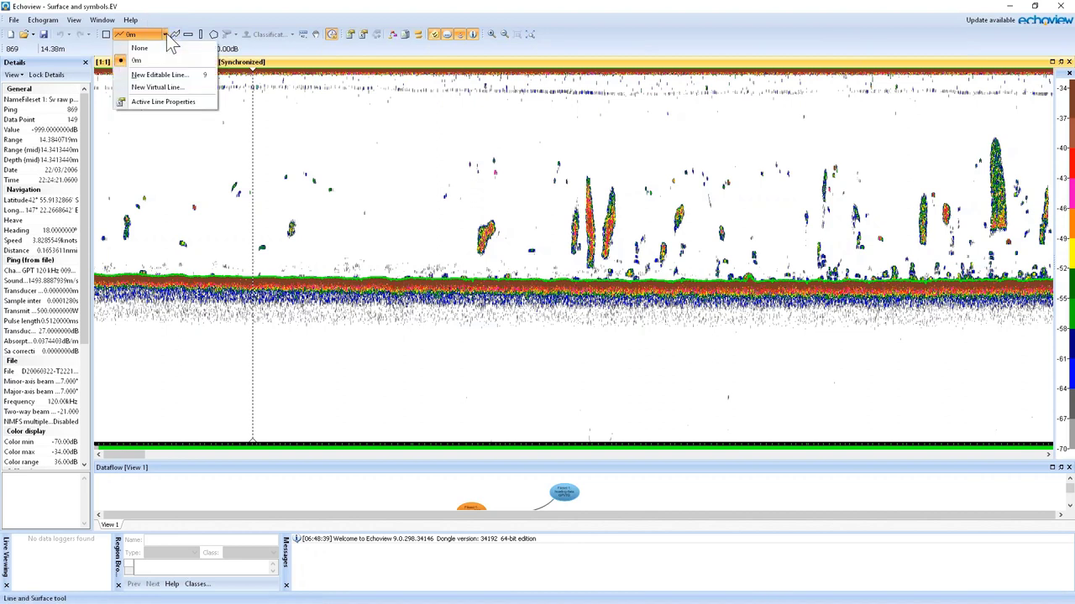
pyautogui.click(163, 89)
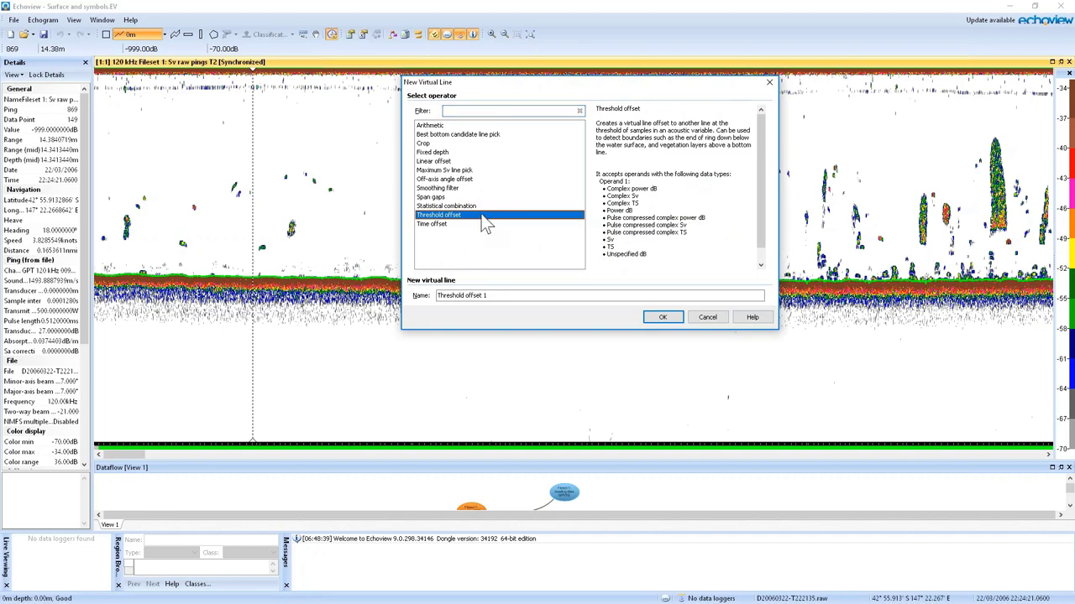
pyautogui.click(671, 319)
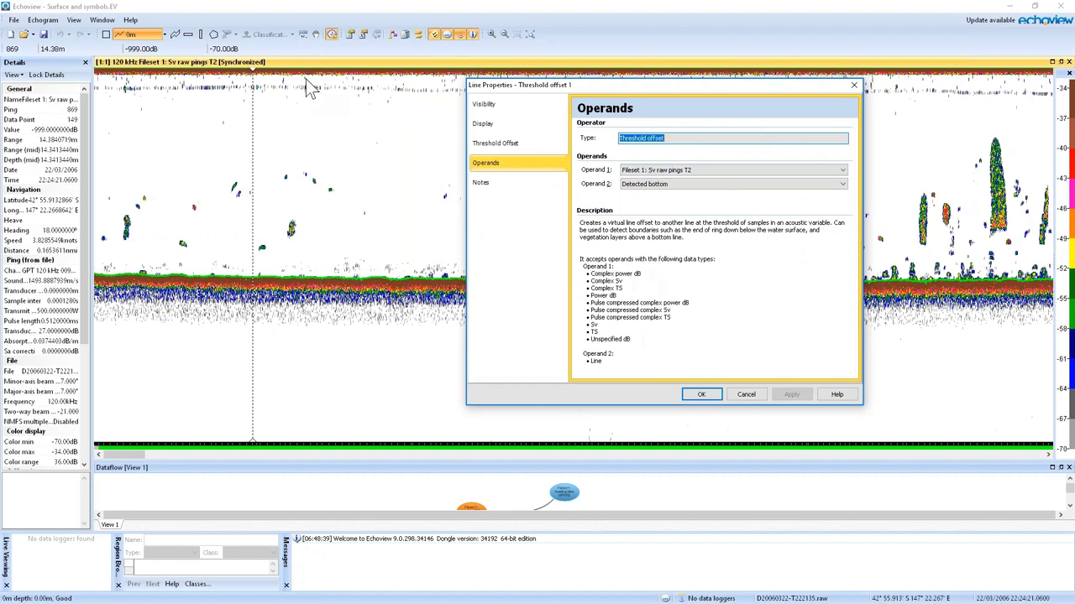
pyautogui.click(631, 185)
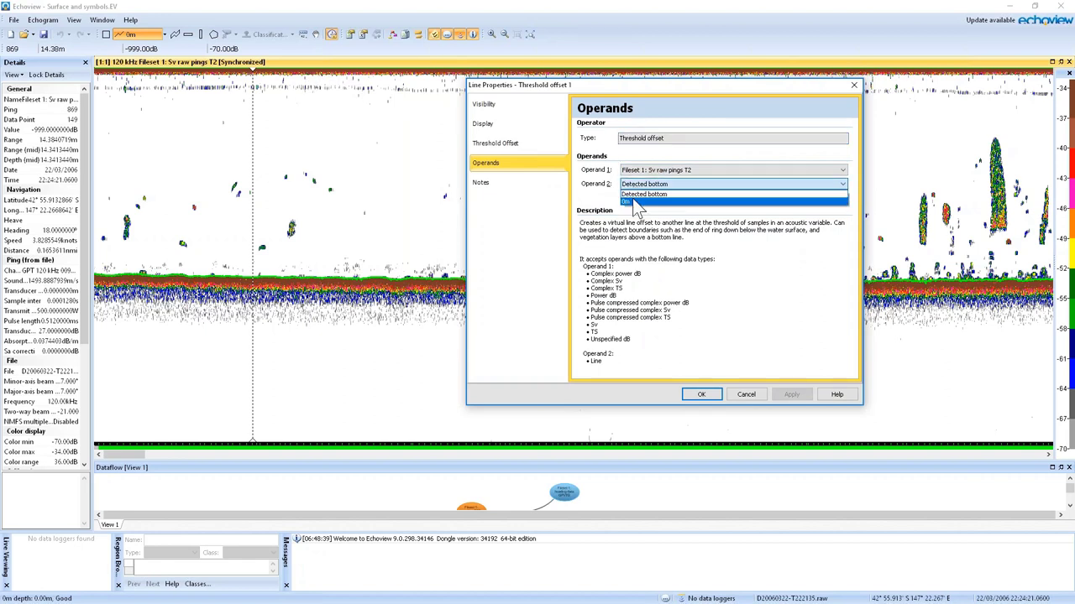
pyautogui.click(633, 201)
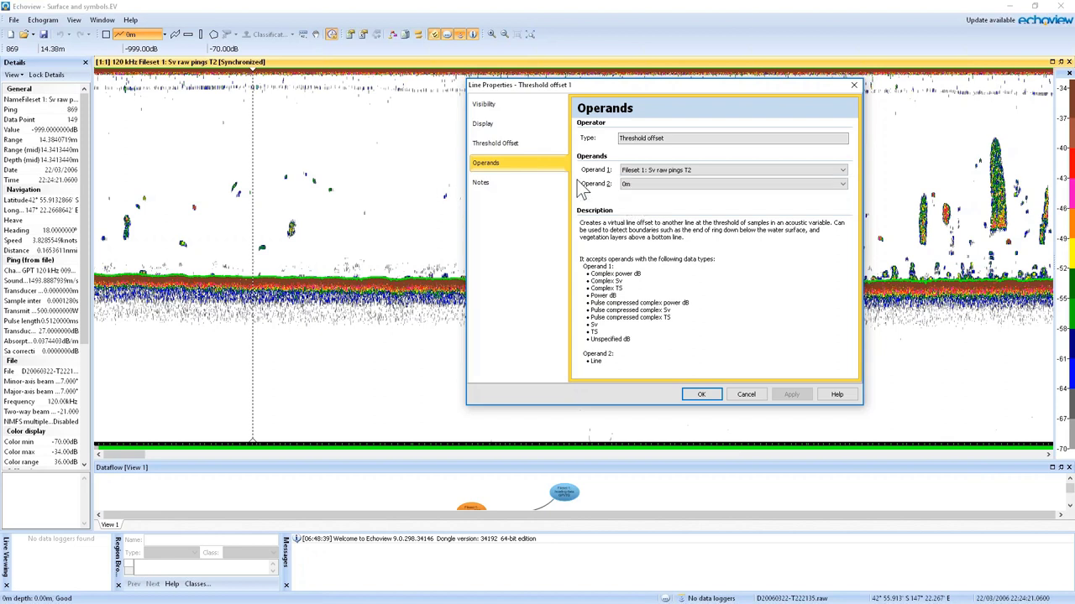
# Set the virtual line's minimum threshold to -67 dB and its direction of detection to below the operand line
pyautogui.click(515, 143)
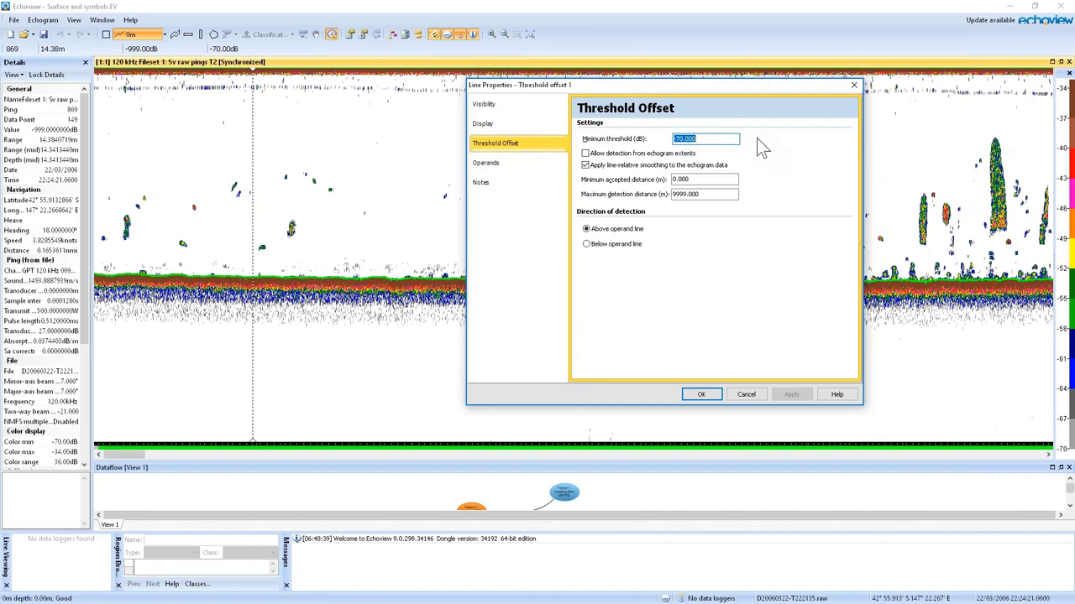
pyautogui.write('-67')
pyautogui.click(596, 245)
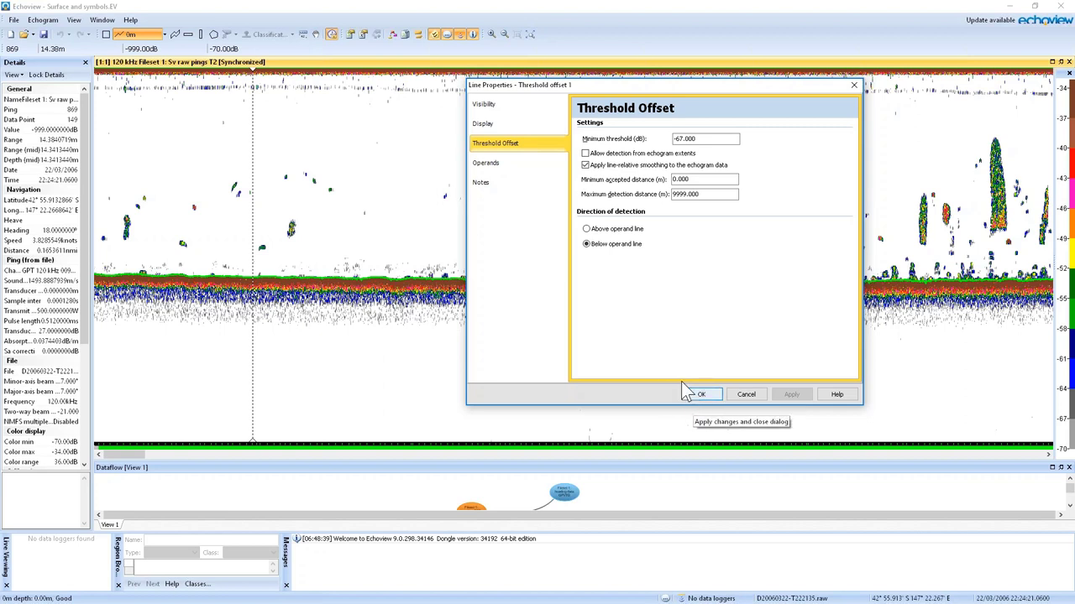
# Give the threshold offset line a custom display thickness of 2 and apply its properties
pyautogui.click(504, 126)
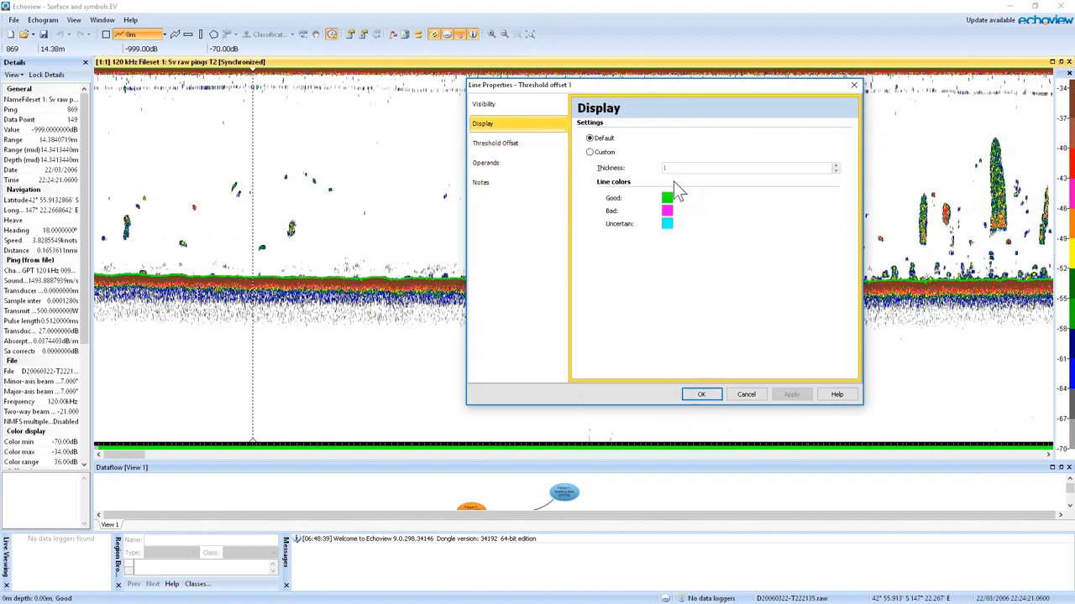
pyautogui.click(611, 153)
pyautogui.doubleClick(667, 168)
pyautogui.write('2')
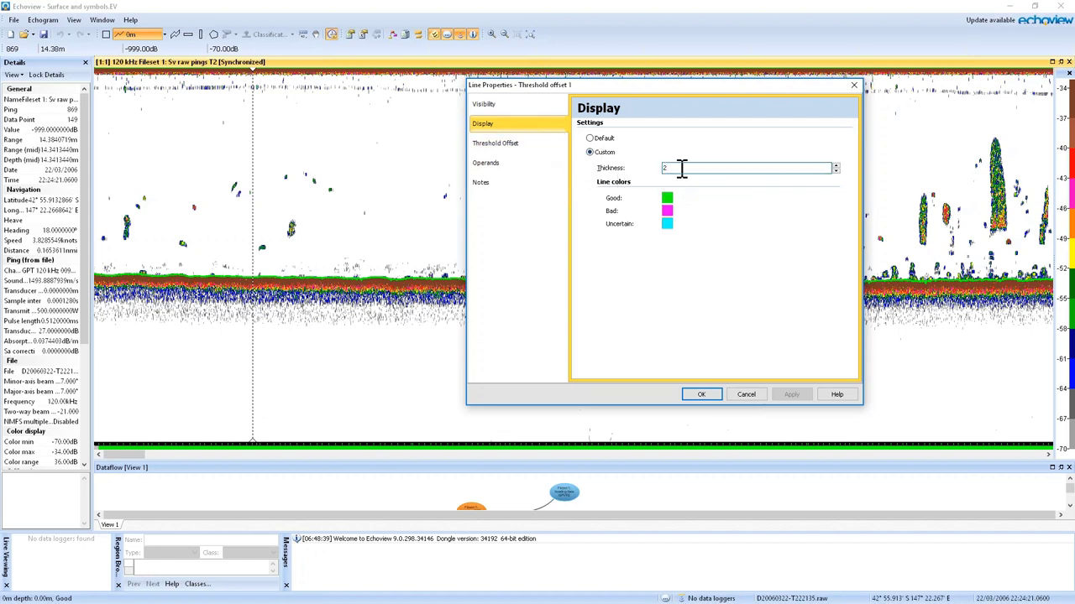
pyautogui.click(710, 396)
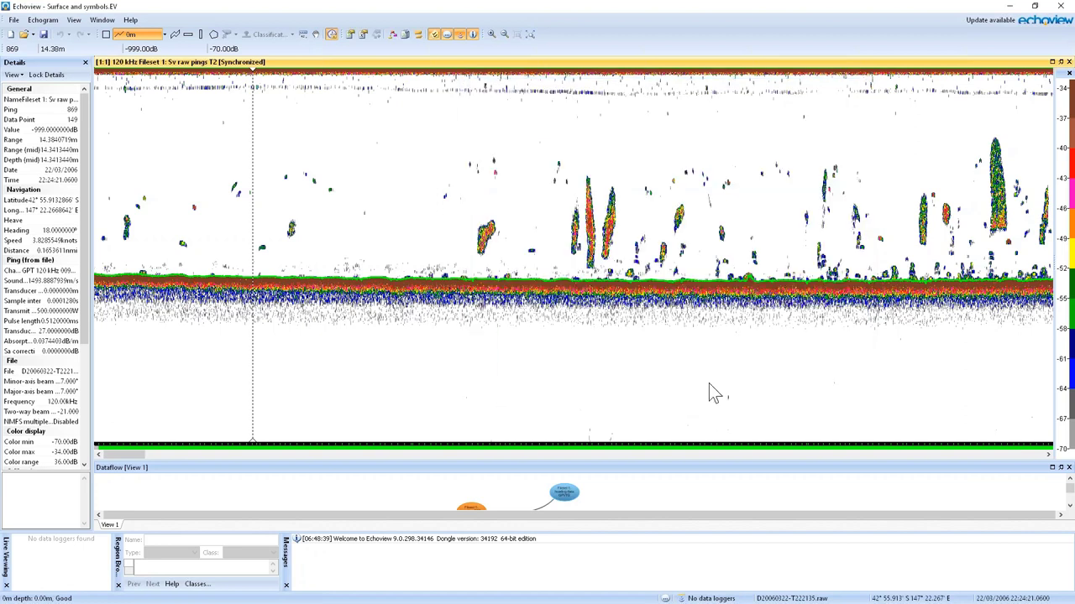
# Examine close up how the threshold offset line follows the lower edge of the surface noise along the echogram
pyautogui.press('r')
pyautogui.moveTo(376, 112); pyautogui.dragTo(122, 42)
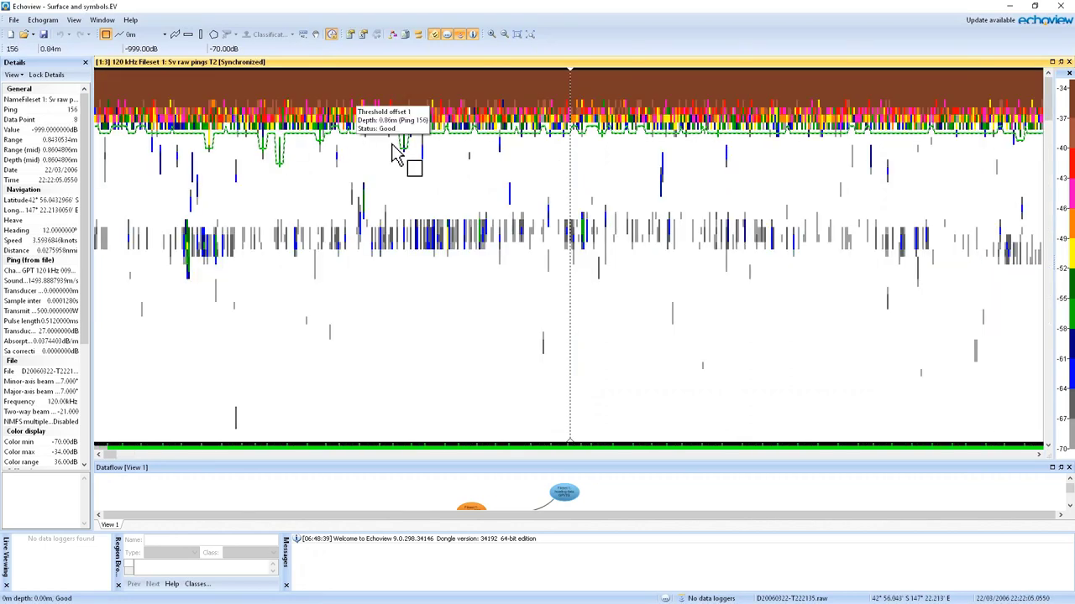
pyautogui.hscroll(5, 508, 205)
pyautogui.hscroll(5, 508, 206)
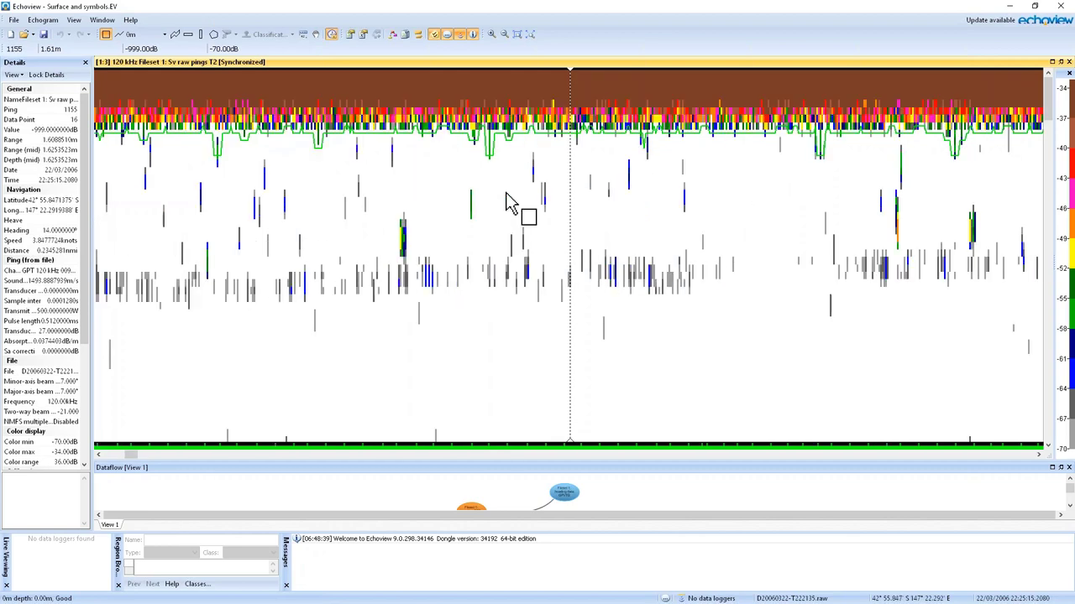
pyautogui.hscroll(5, 508, 206)
pyautogui.hscroll(5, 508, 206)
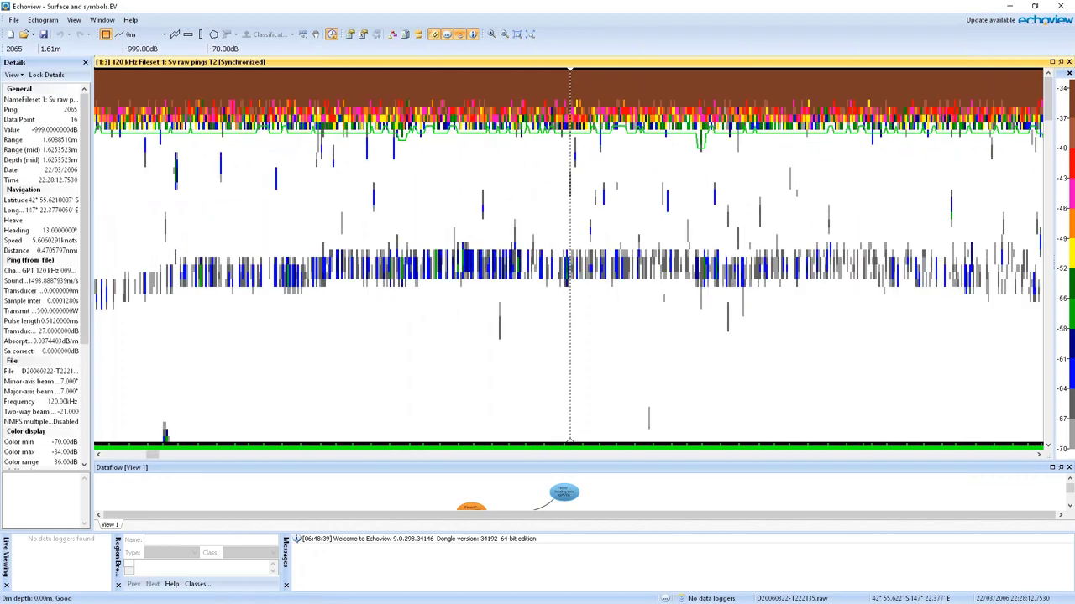
pyautogui.hscroll(5, 524, 195)
pyautogui.hscroll(5, 543, 189)
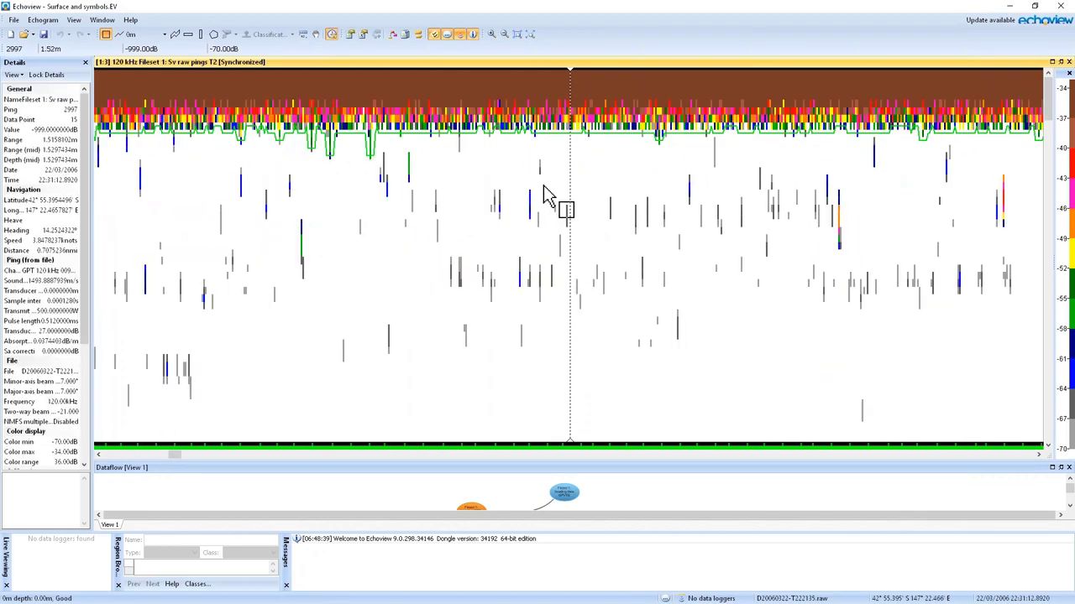
pyautogui.hscroll(5, 543, 189)
pyautogui.hscroll(5, 546, 192)
pyautogui.hscroll(5, 550, 189)
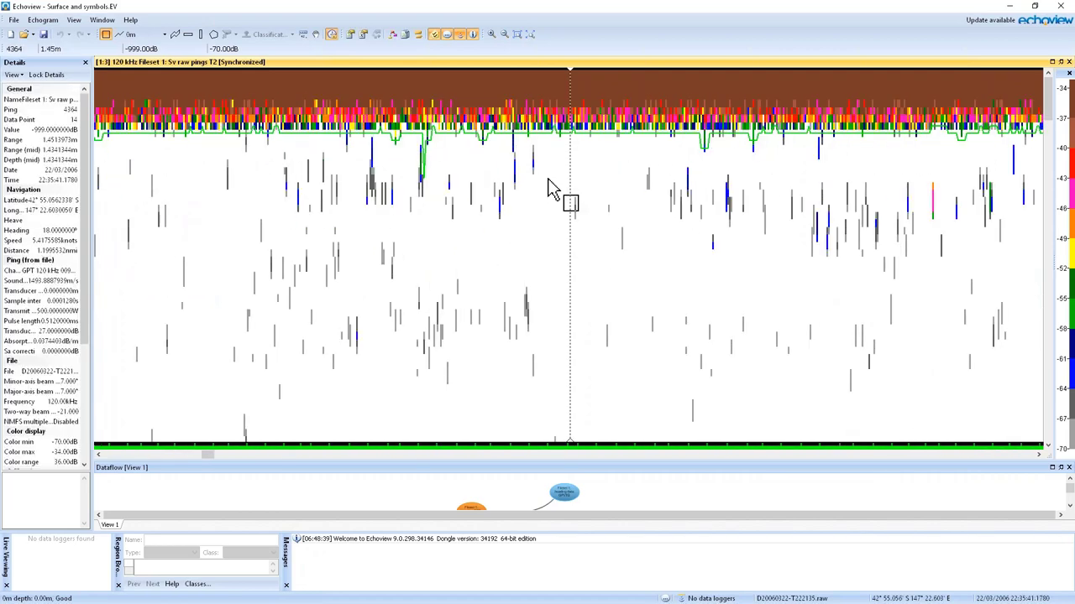
pyautogui.moveTo(577, 142)
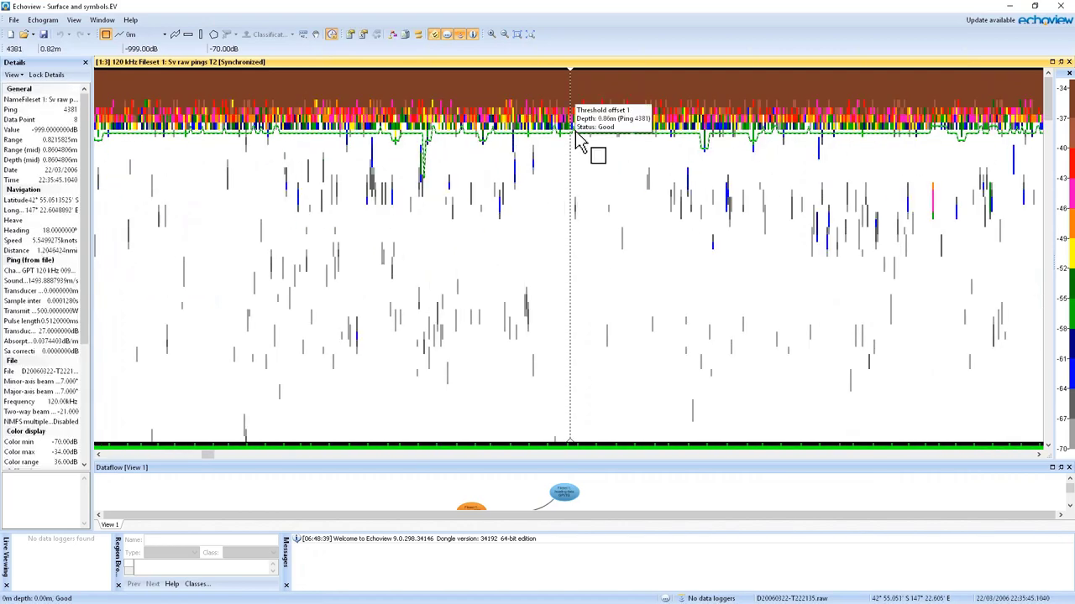
# Set the Sv raw pings variable's exclude-above line for analysis to Threshold offset 1
pyautogui.rightClick(479, 170)
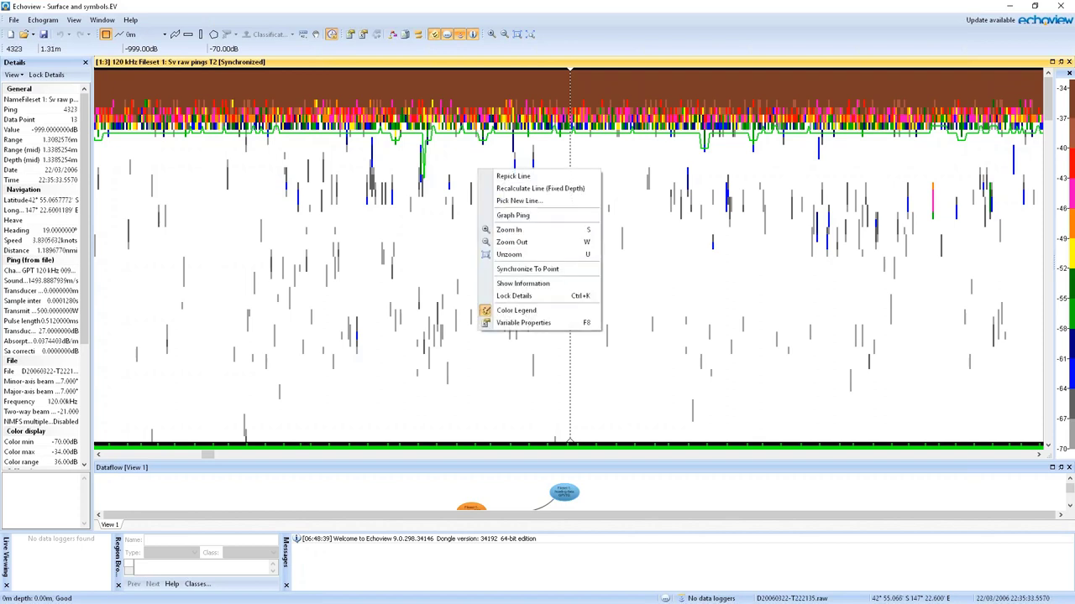
pyautogui.click(565, 326)
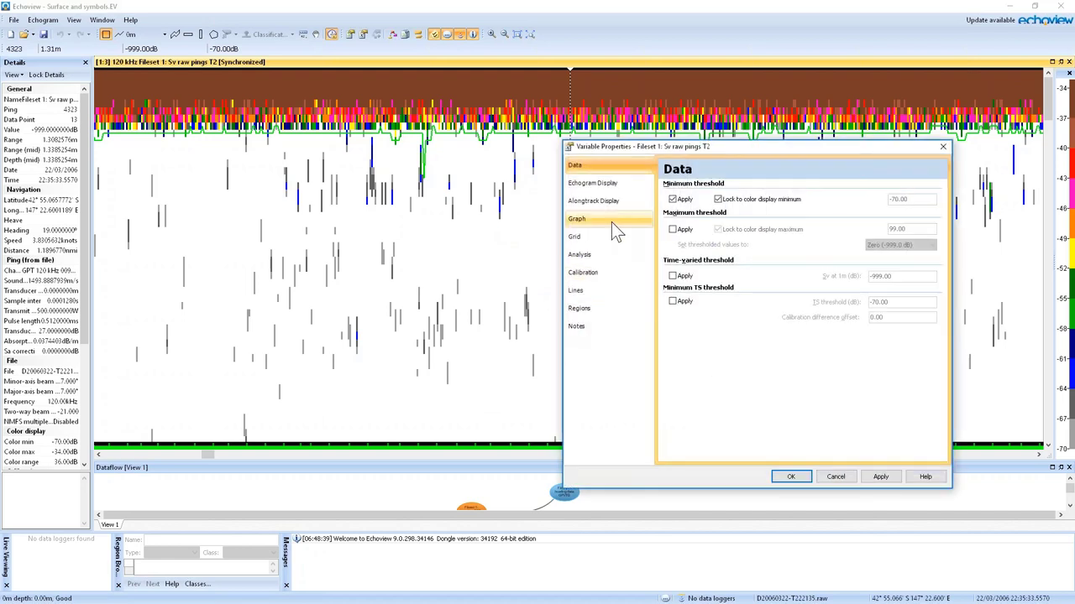
pyautogui.click(600, 253)
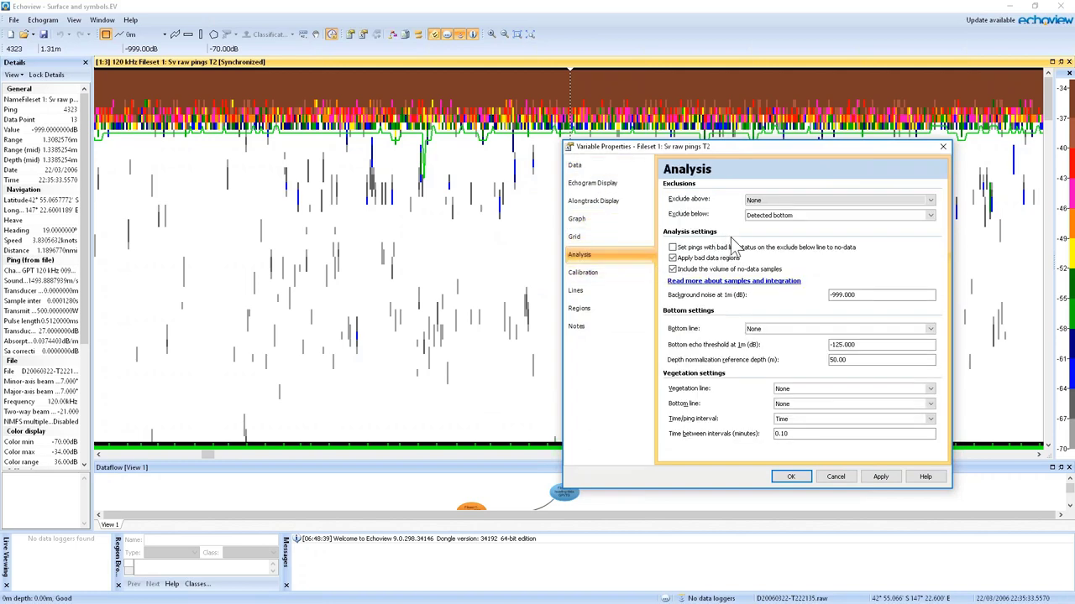
pyautogui.click(770, 201)
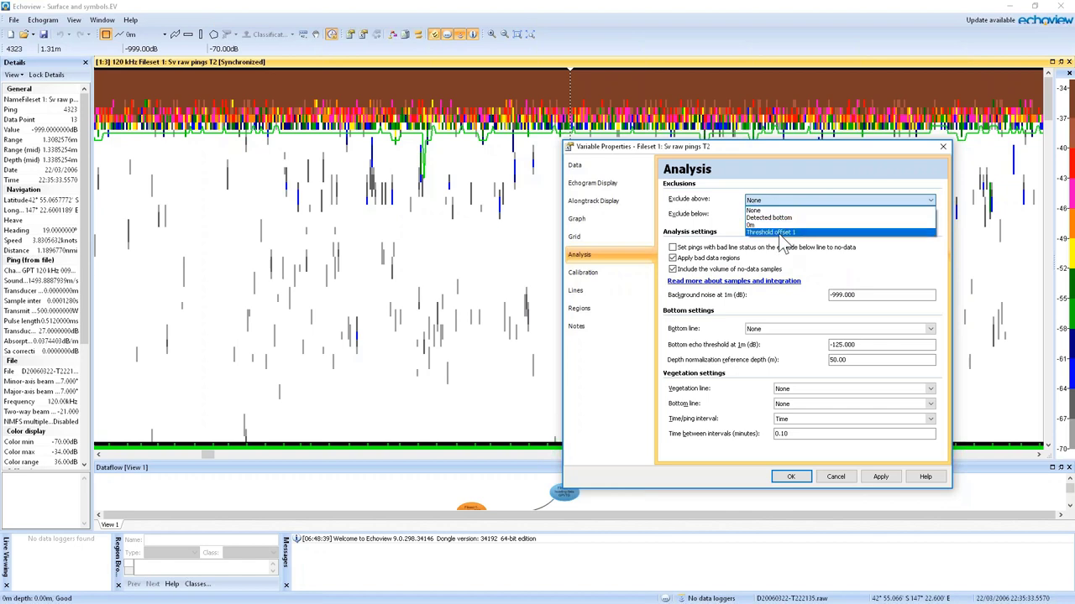
pyautogui.click(781, 232)
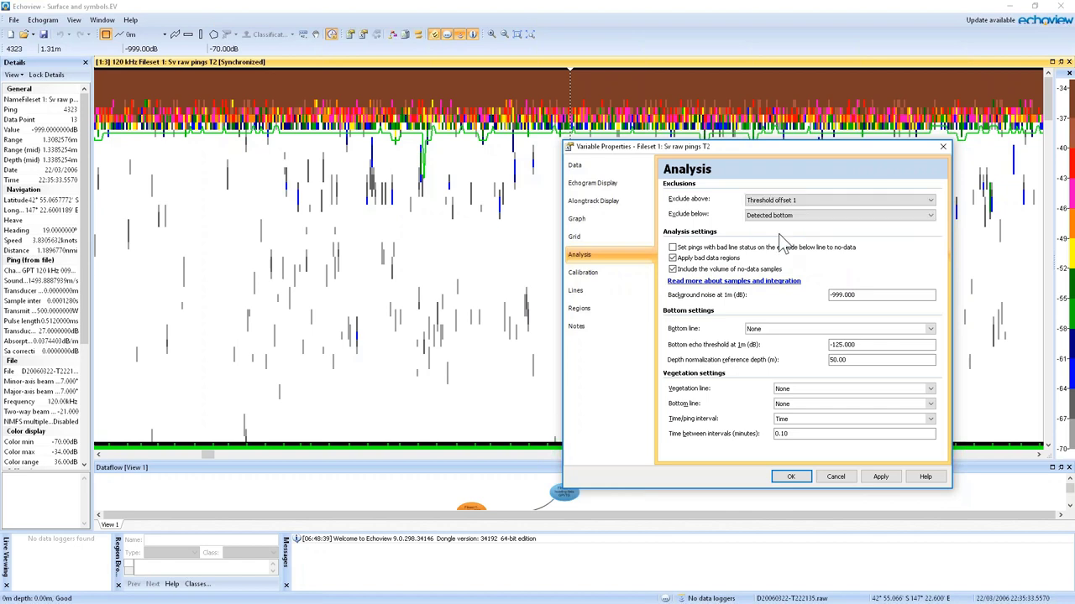
pyautogui.click(792, 478)
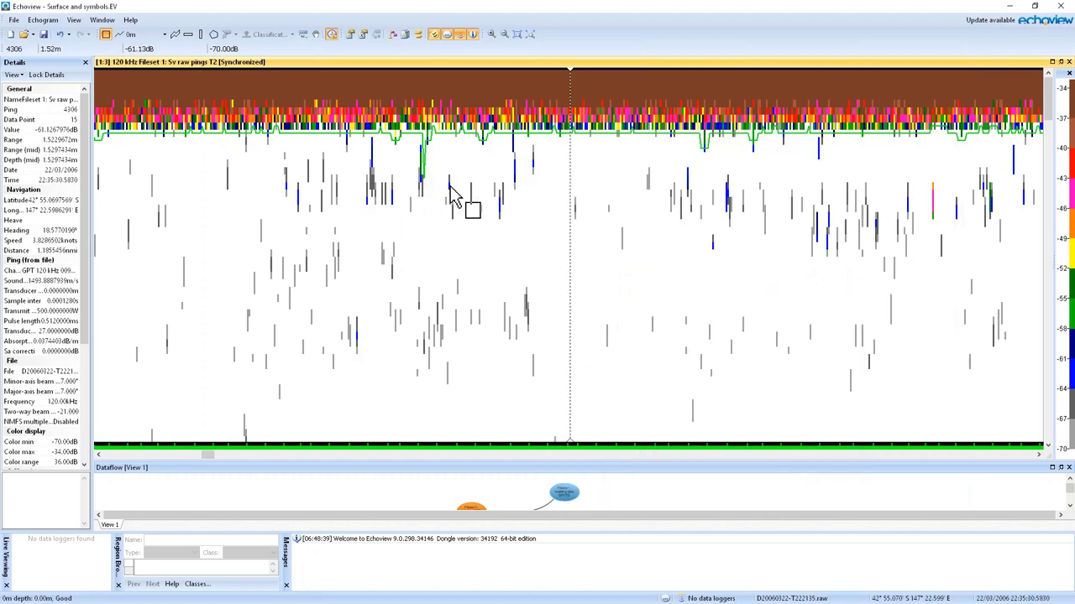
# Integrate a rectangular selection spanning the surface noise and the water just below it, keeping the results clear of the selection
pyautogui.moveTo(358, 251); pyautogui.dragTo(588, 82)
pyautogui.rightClick(547, 104)
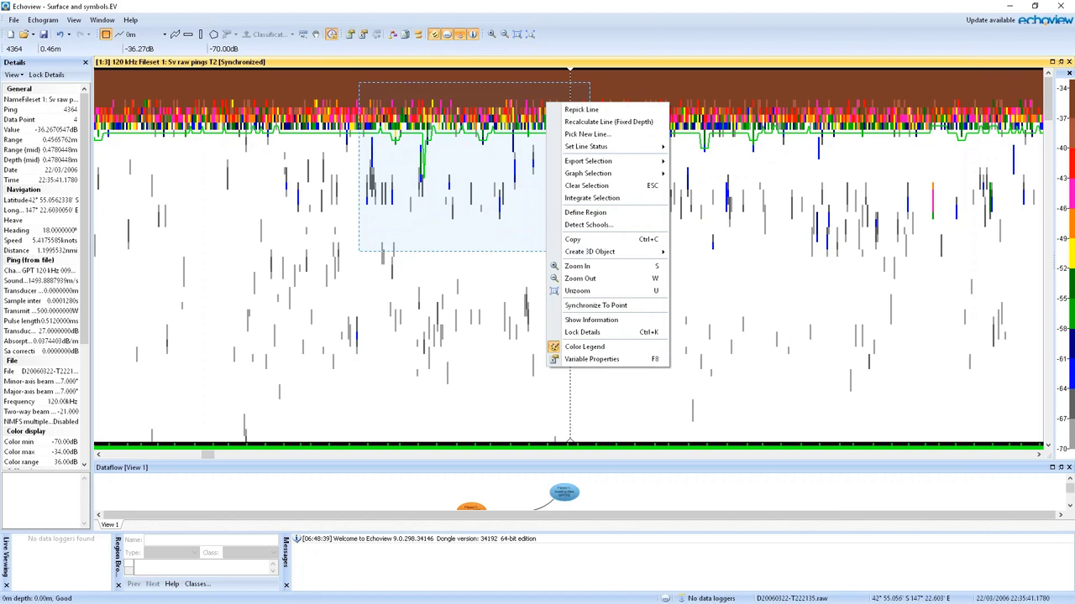
pyautogui.click(593, 197)
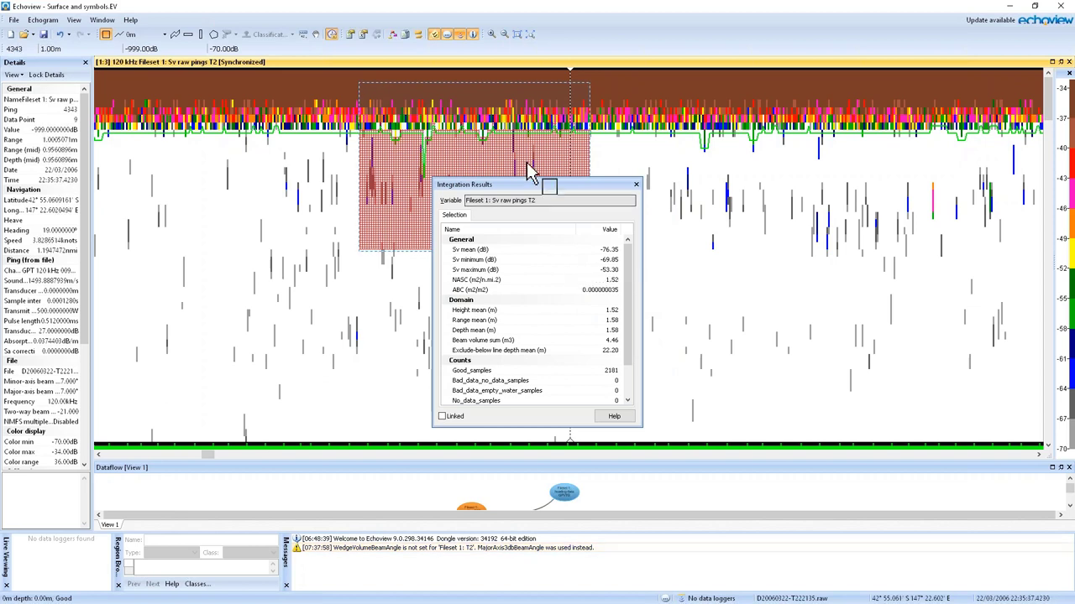
pyautogui.moveTo(578, 183); pyautogui.dragTo(787, 161)
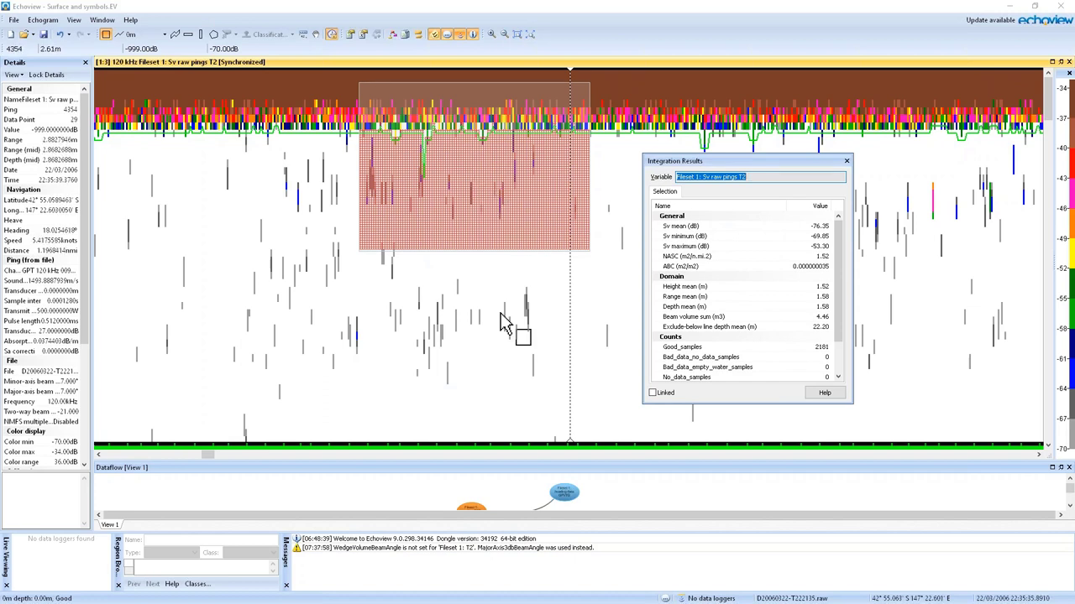
# Close the Surface and symbols.EV file without saving the changes
pyautogui.click(497, 272)
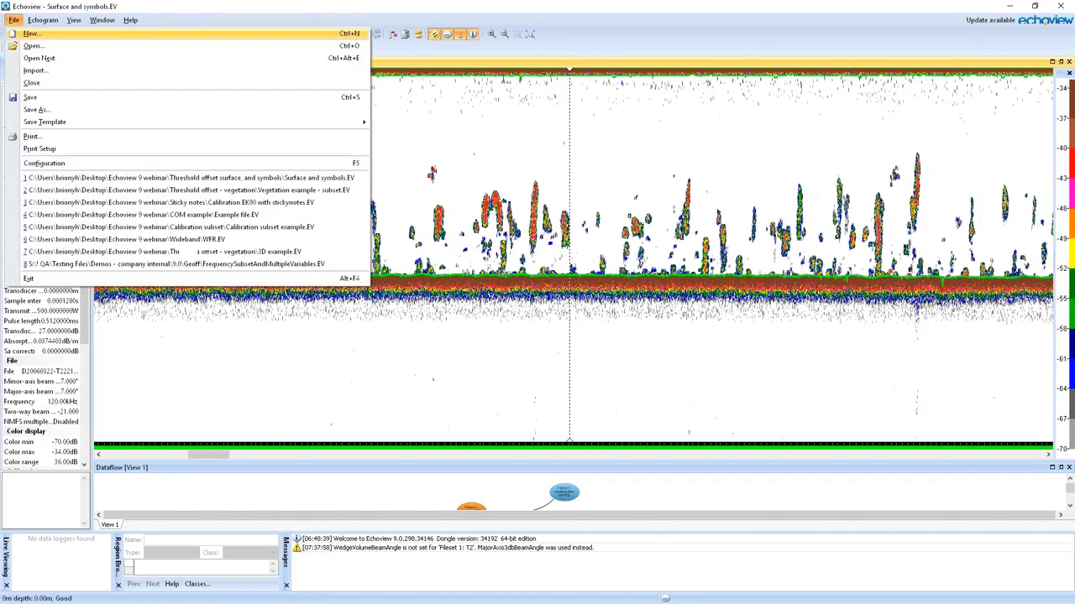
pyautogui.press('Return')
pyautogui.press('Tab')
pyautogui.press('Return')
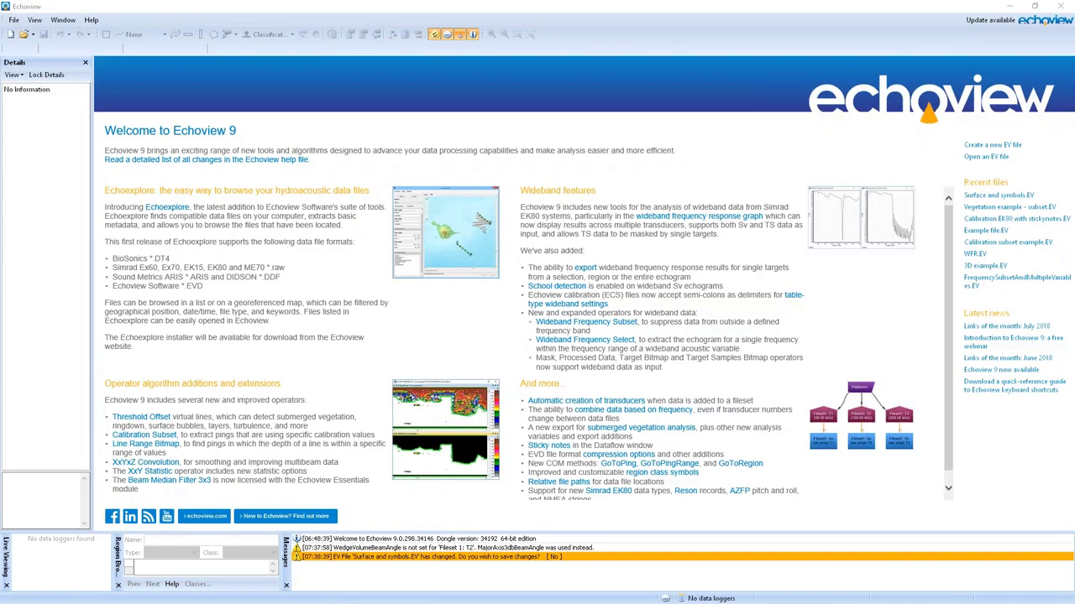
# Create a new EV file and add the data file 62750028.DT4 from the Threshold offset - layers folder to its fileset
pyautogui.hotkey('ctrl', 'n')
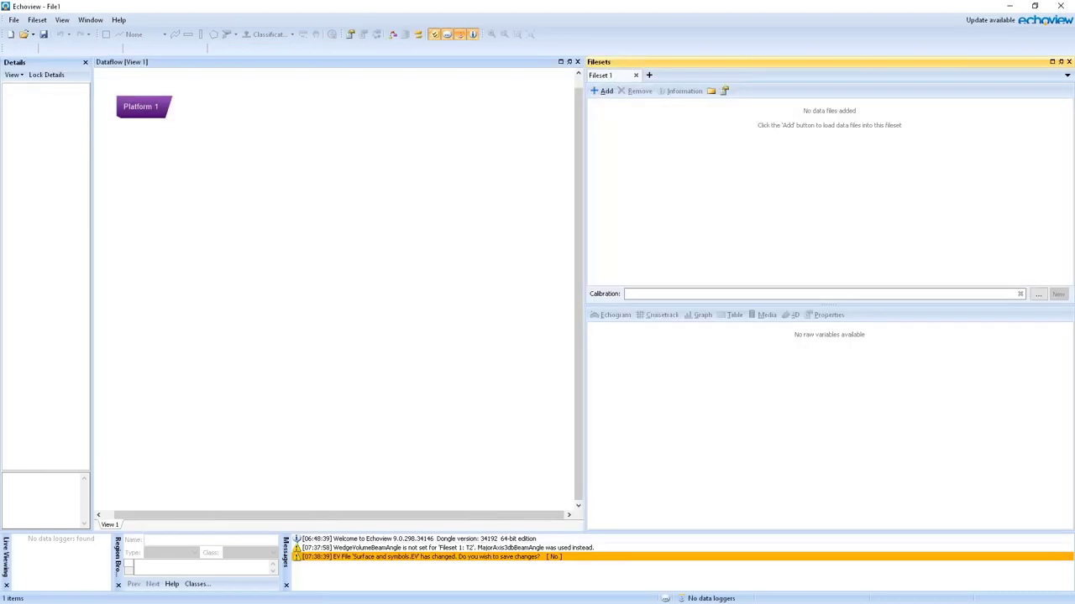
pyautogui.press('alt')
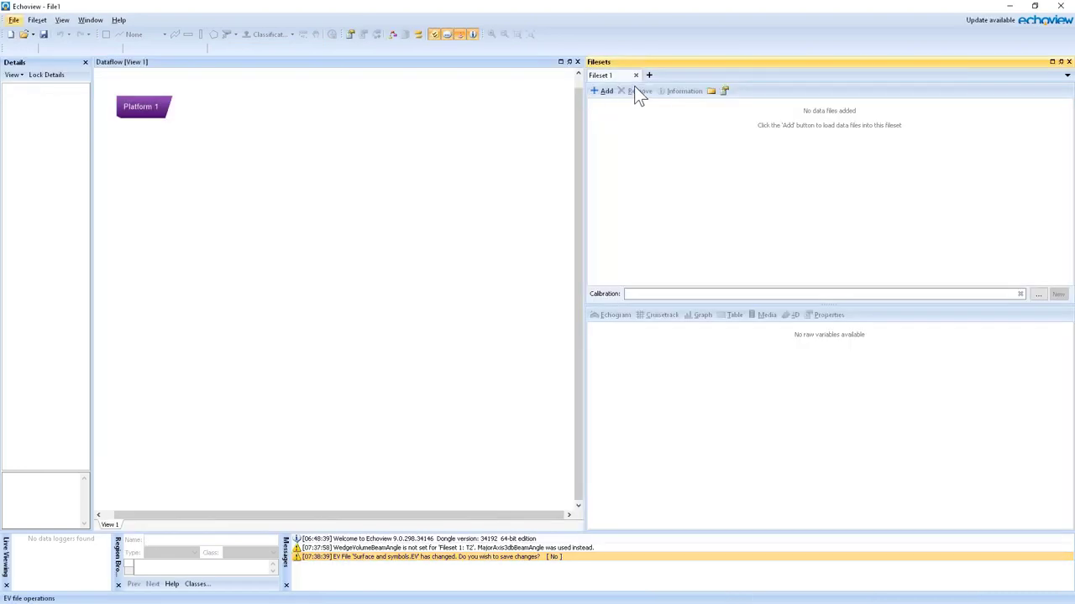
pyautogui.click(602, 91)
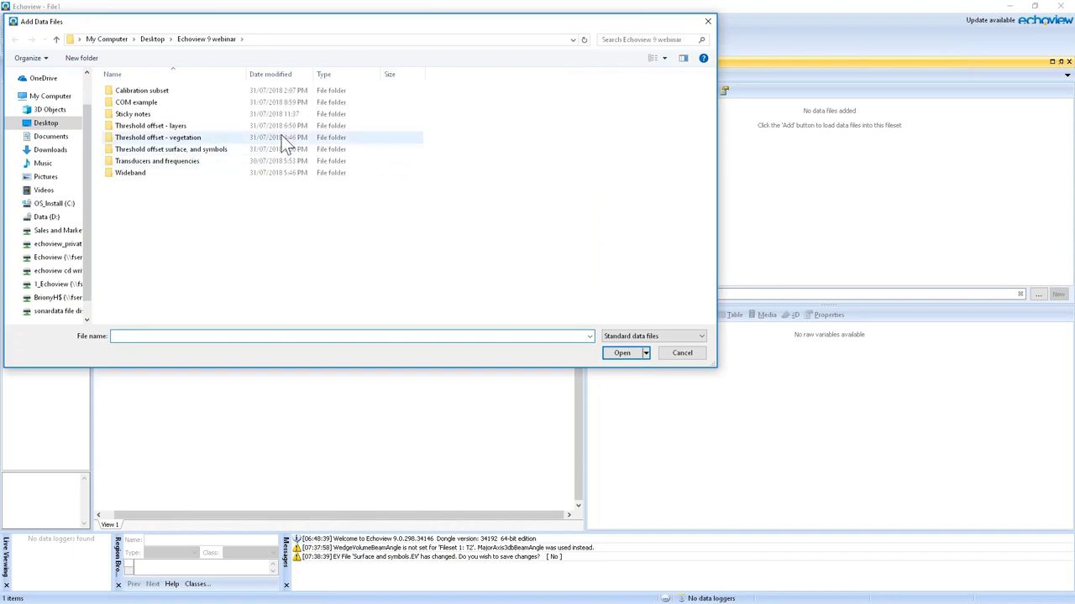
pyautogui.click(131, 128)
pyautogui.doubleClick(132, 128)
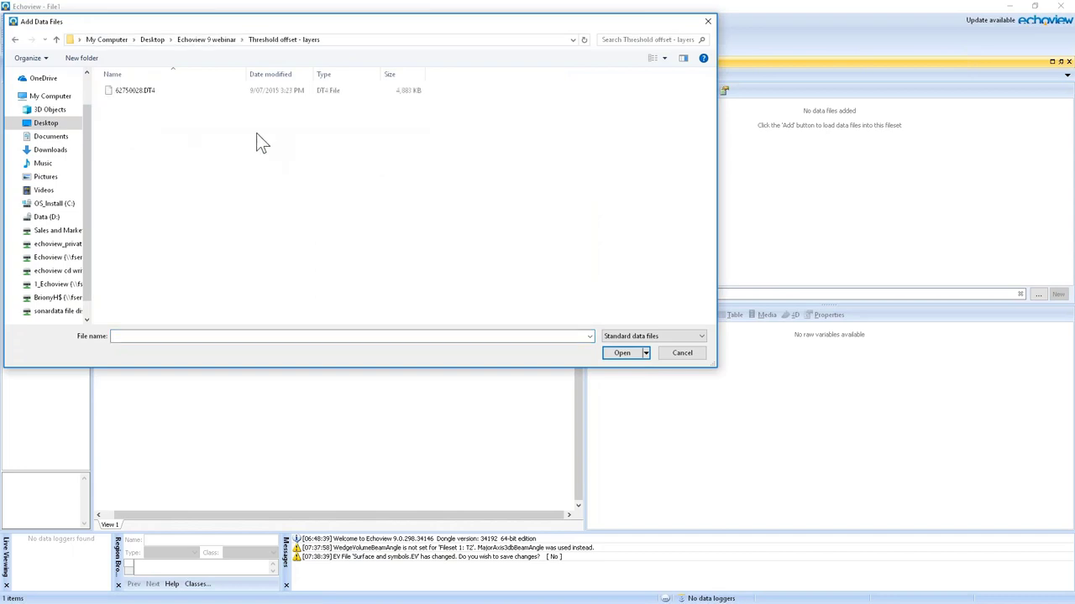
pyautogui.doubleClick(125, 92)
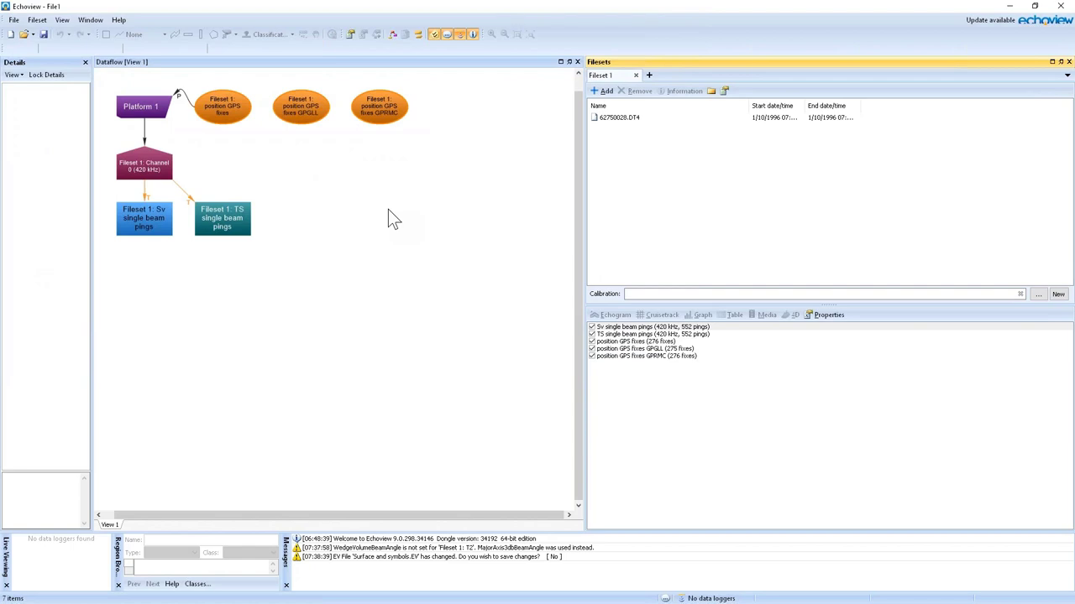
# Open the Sv single beam pings echogram and set its color display minimum to -83 dB
pyautogui.doubleClick(156, 220)
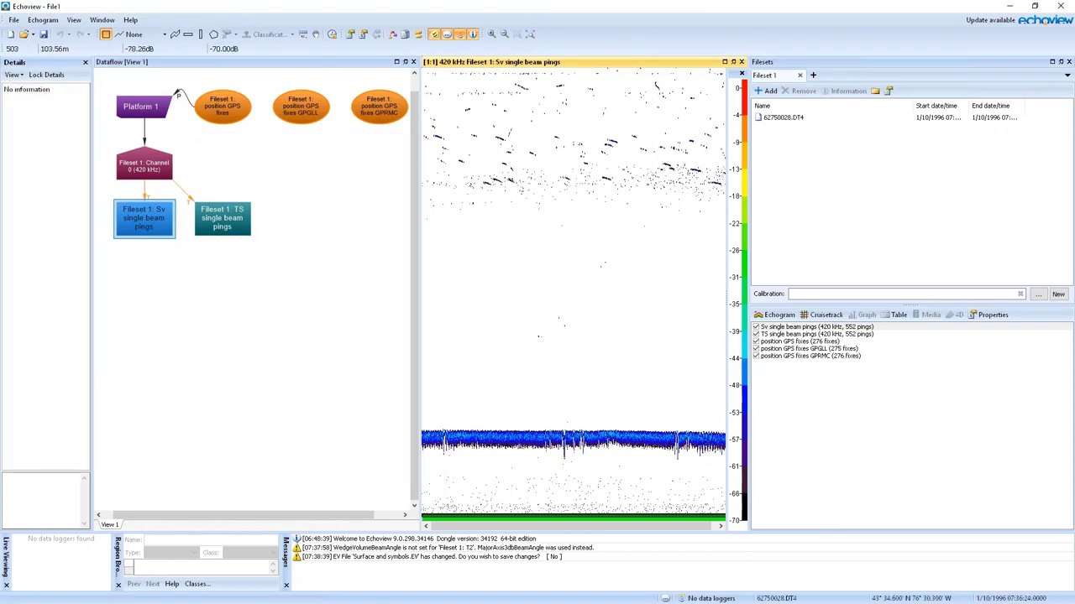
pyautogui.rightClick(745, 374)
pyautogui.click(834, 396)
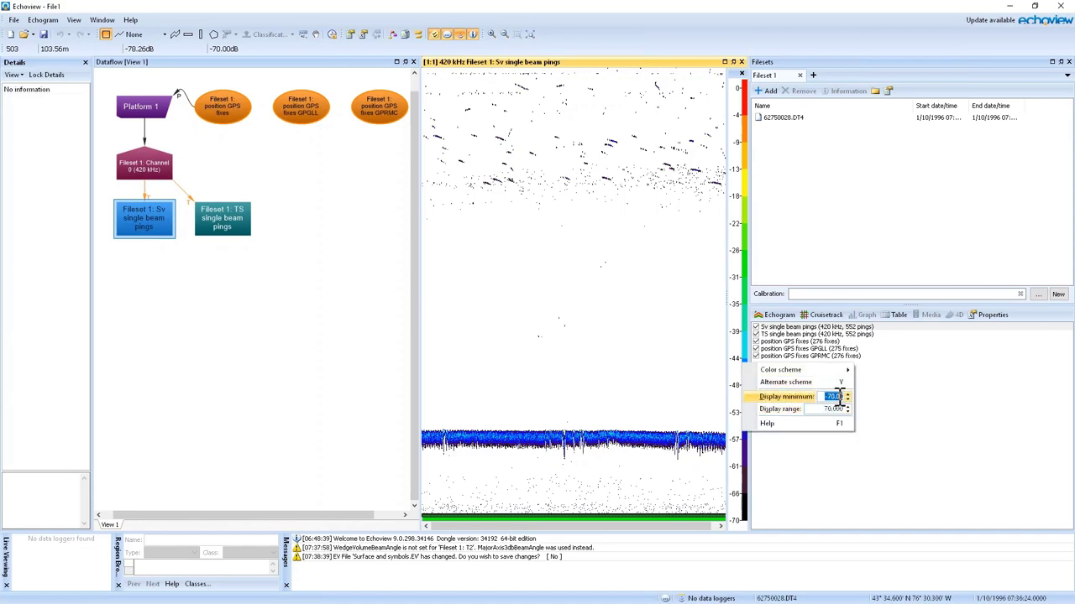
pyautogui.write('-83')
pyautogui.press('Return')
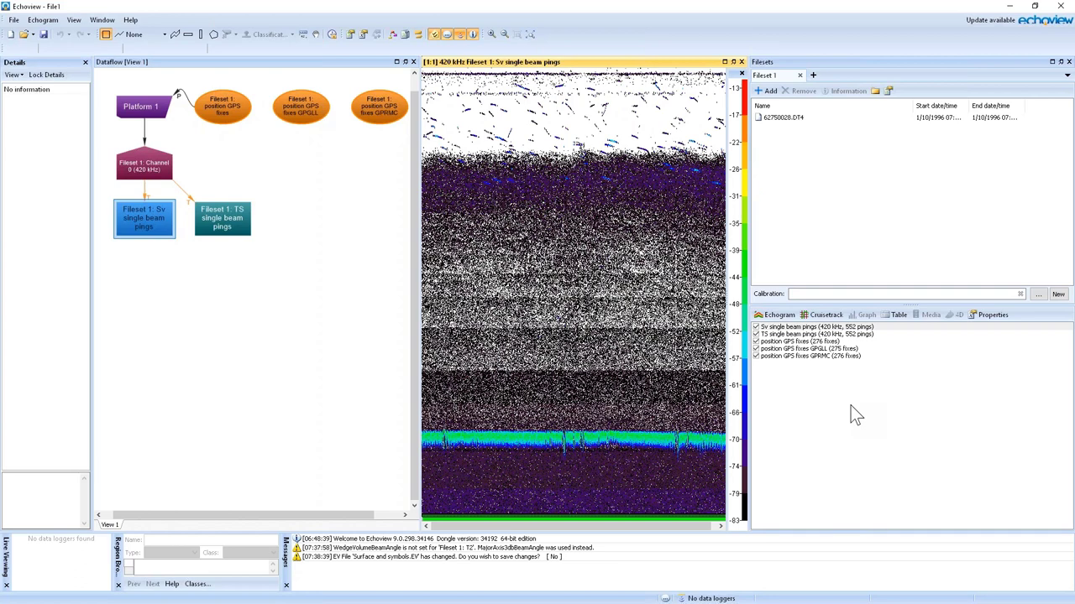
pyautogui.click(546, 192)
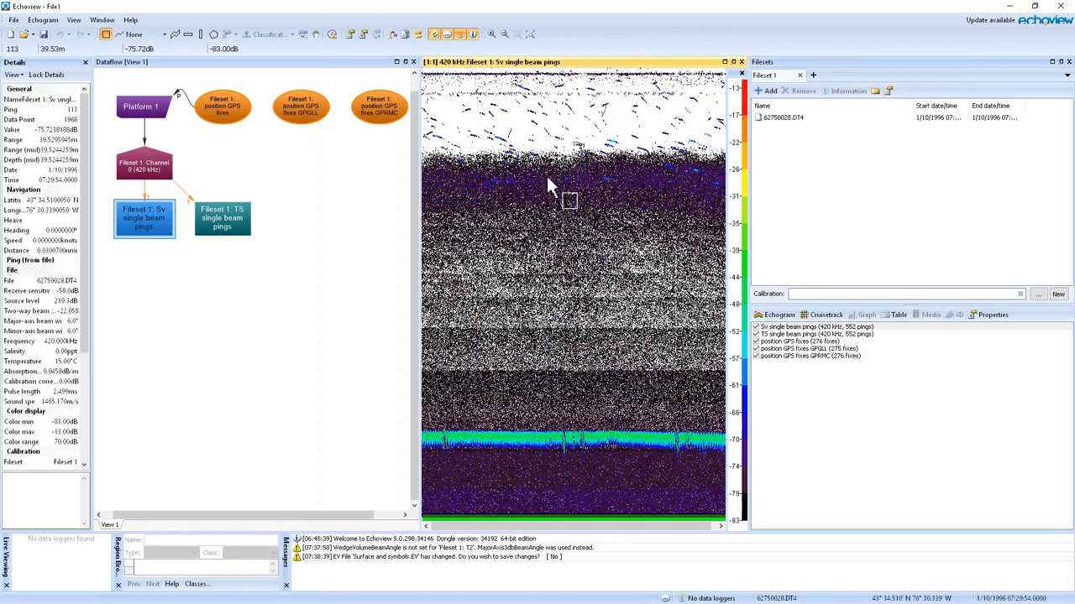
pyautogui.click(163, 35)
pyautogui.click(175, 34)
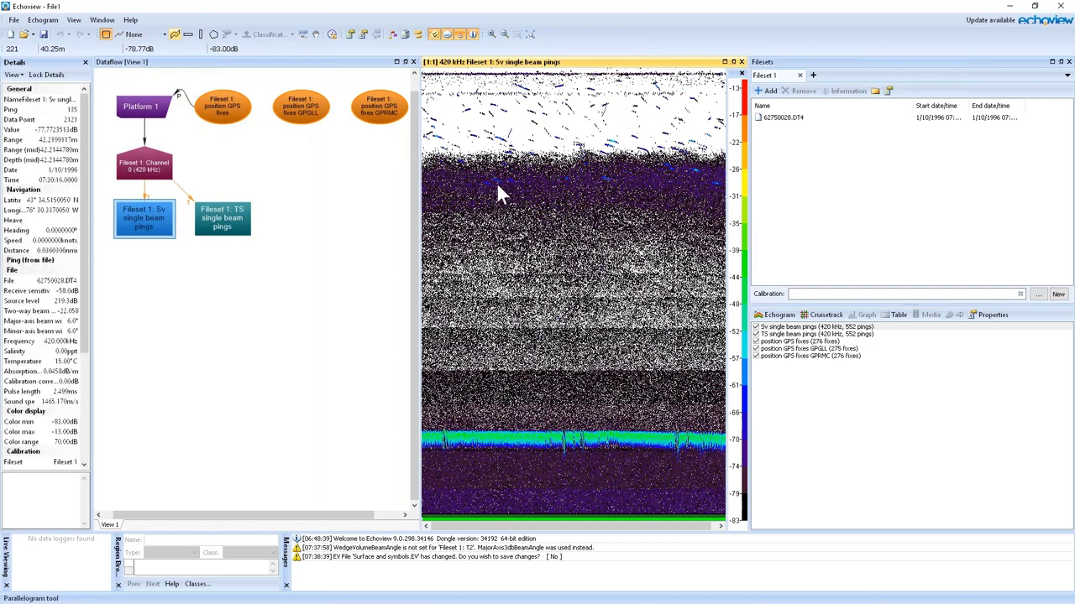
pyautogui.click(165, 34)
pyautogui.click(165, 34)
pyautogui.click(165, 34)
pyautogui.press('Escape')
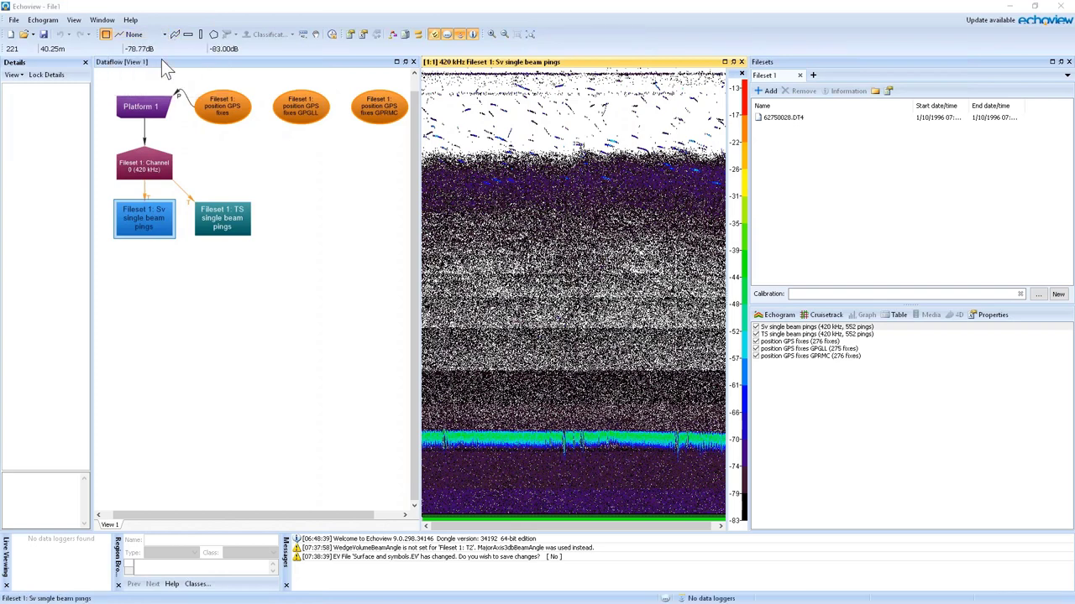
# Create a new editable line named 42m at a fixed depth of 42 m
pyautogui.moveTo(671, 54); pyautogui.dragTo(632, 54)
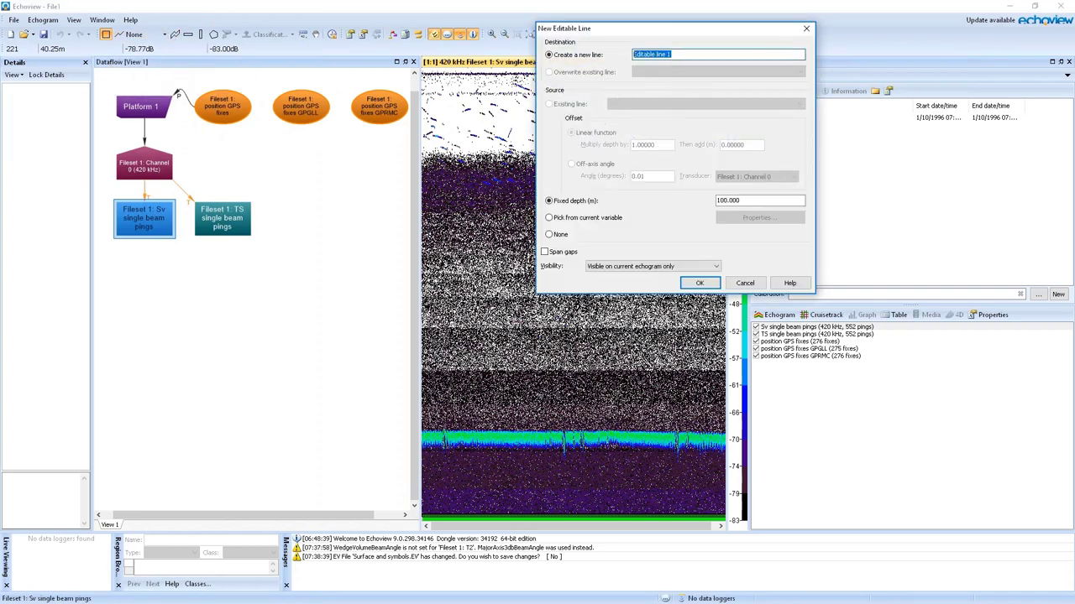
pyautogui.write('42m')
pyautogui.moveTo(762, 201); pyautogui.dragTo(699, 202)
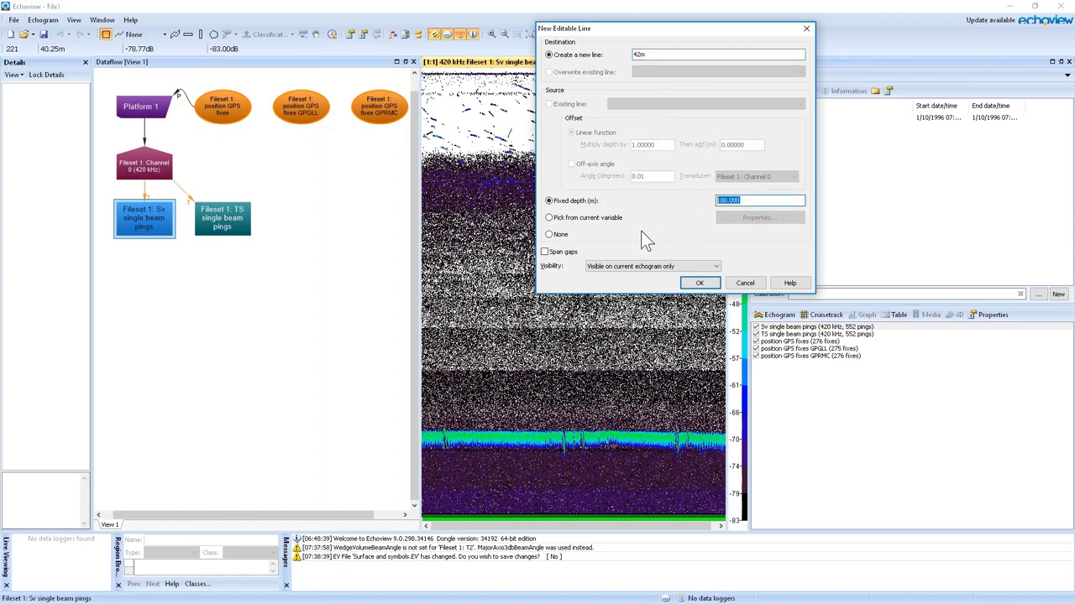
pyautogui.write('423')
pyautogui.press('BackSpace')
pyautogui.click(699, 283)
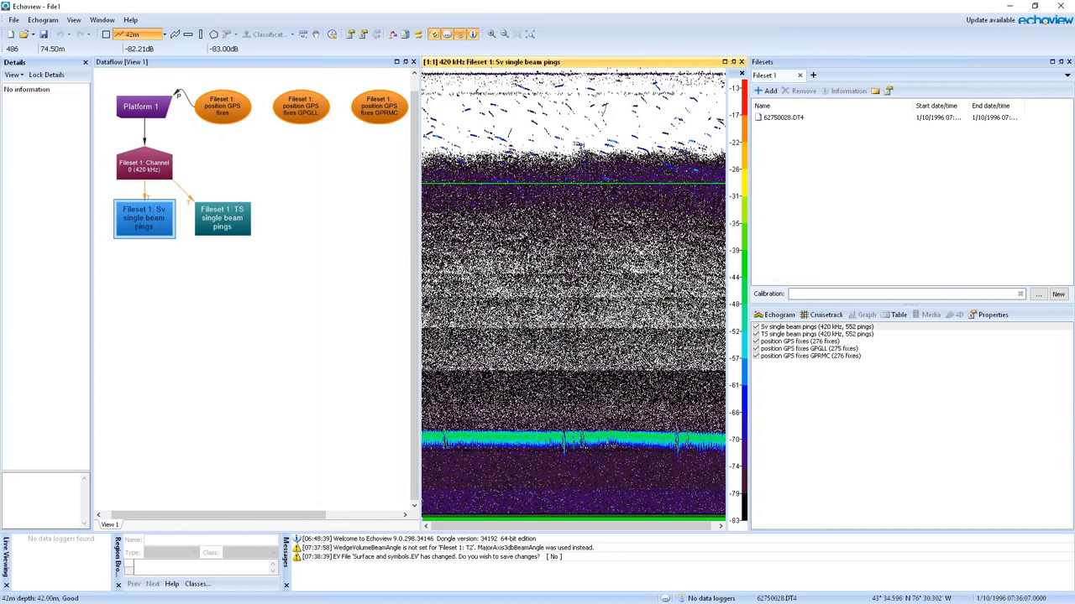
# Add a Threshold offset virtual line with Sv single beam pings and the 42m line as its operands
pyautogui.click(165, 35)
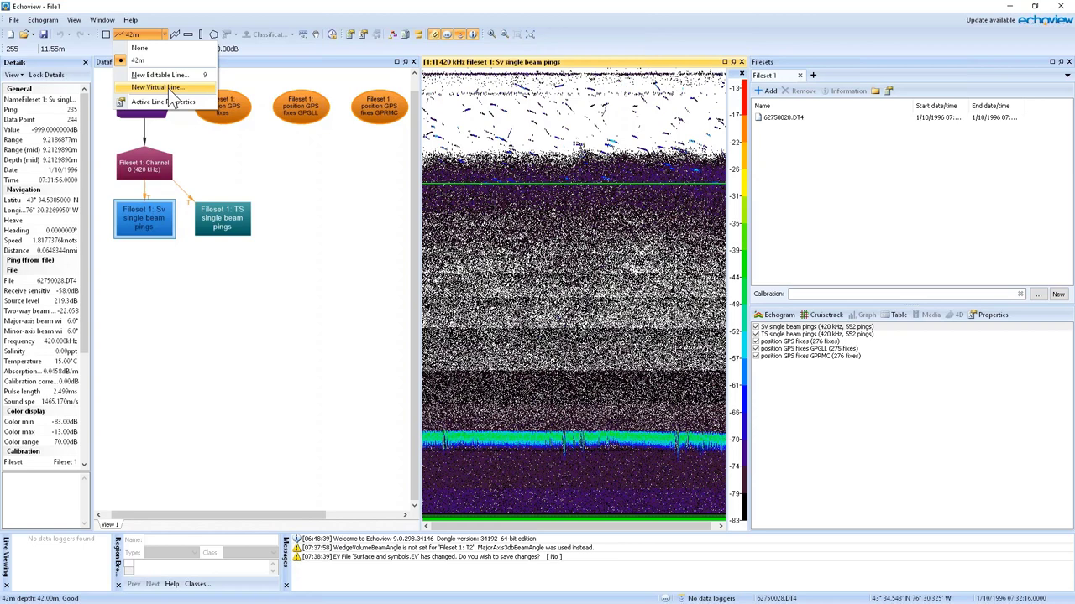
pyautogui.click(168, 88)
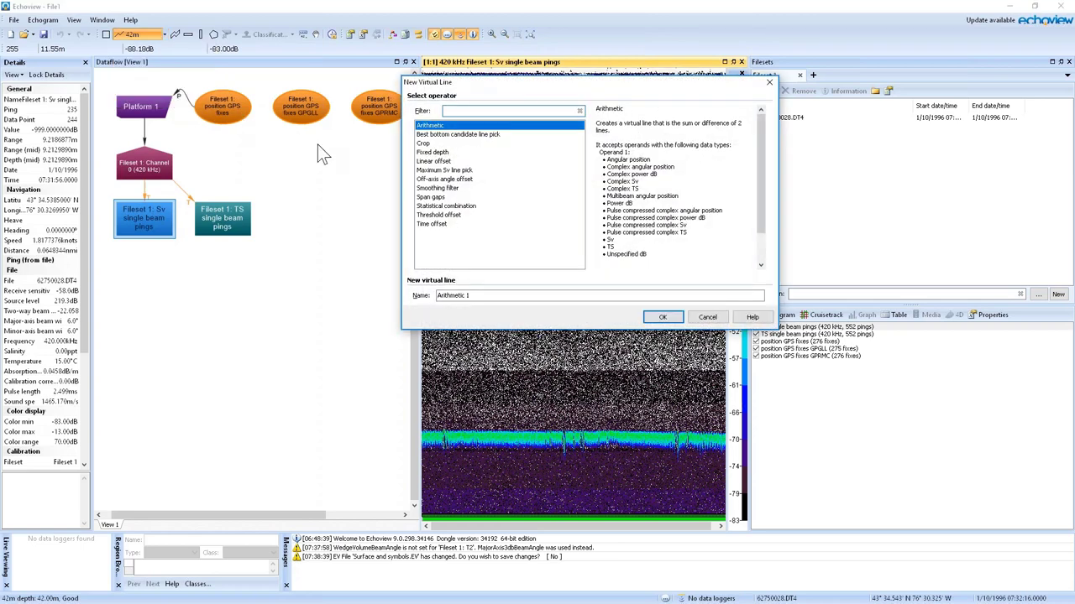
pyautogui.click(432, 215)
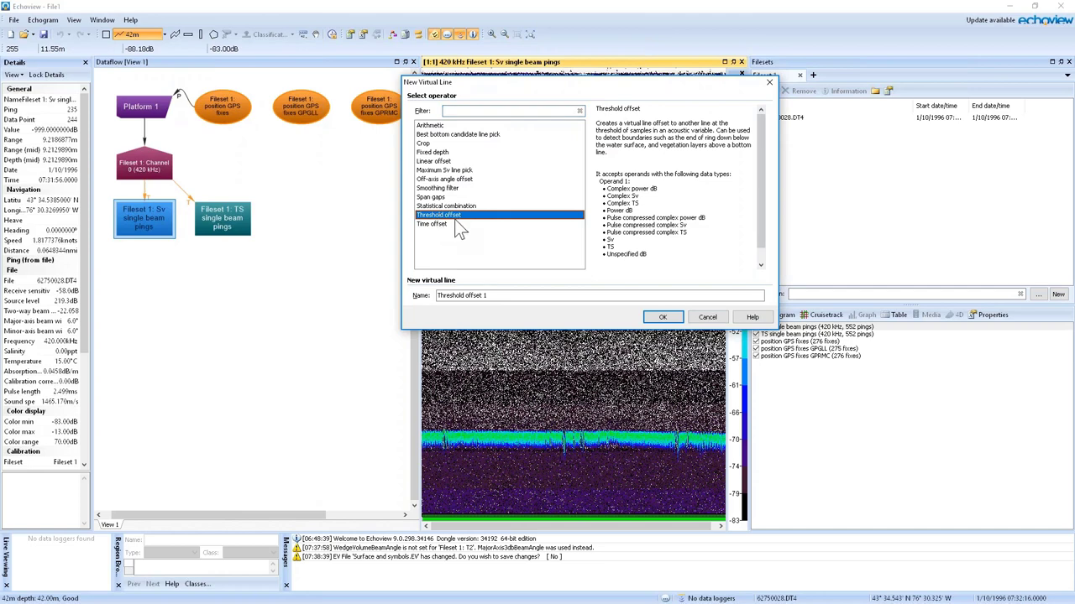
pyautogui.click(662, 318)
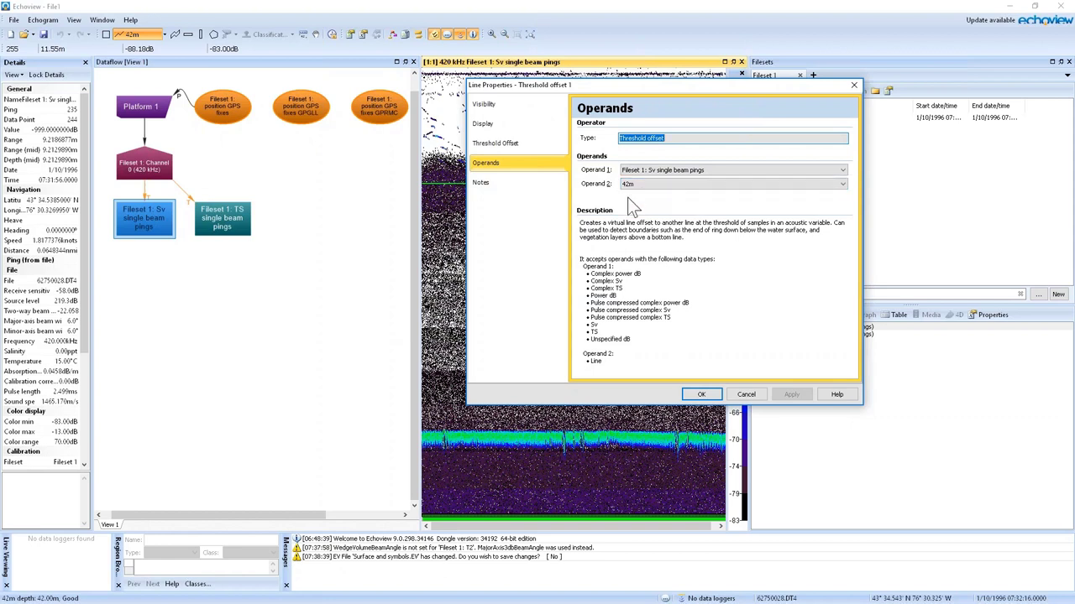
# Set the threshold offset line's minimum threshold to -92 dB and apply its properties
pyautogui.click(512, 143)
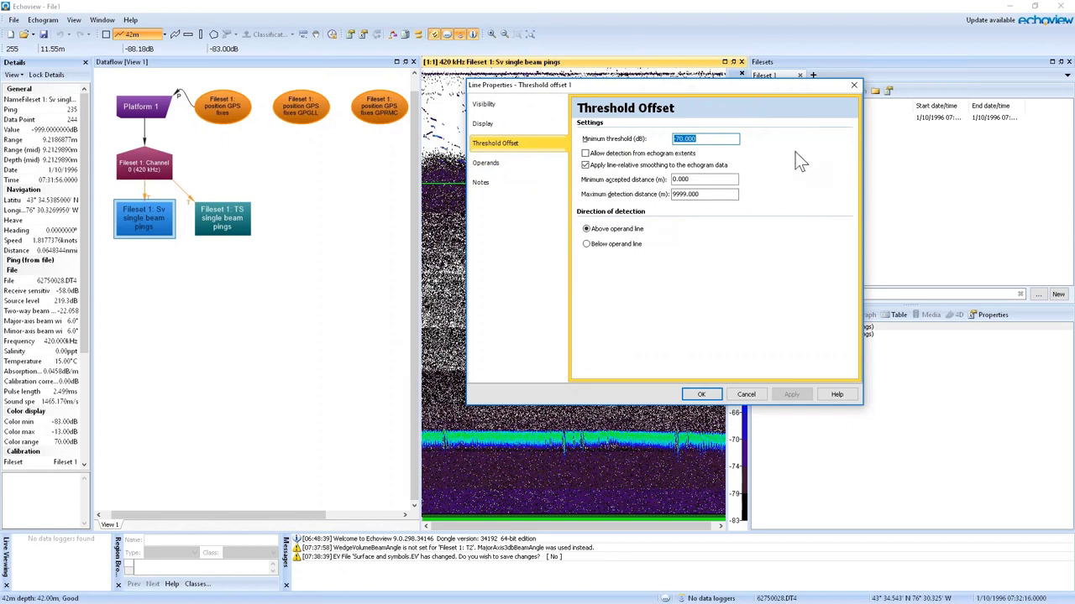
pyautogui.write('-8')
pyautogui.write('92')
pyautogui.click(710, 397)
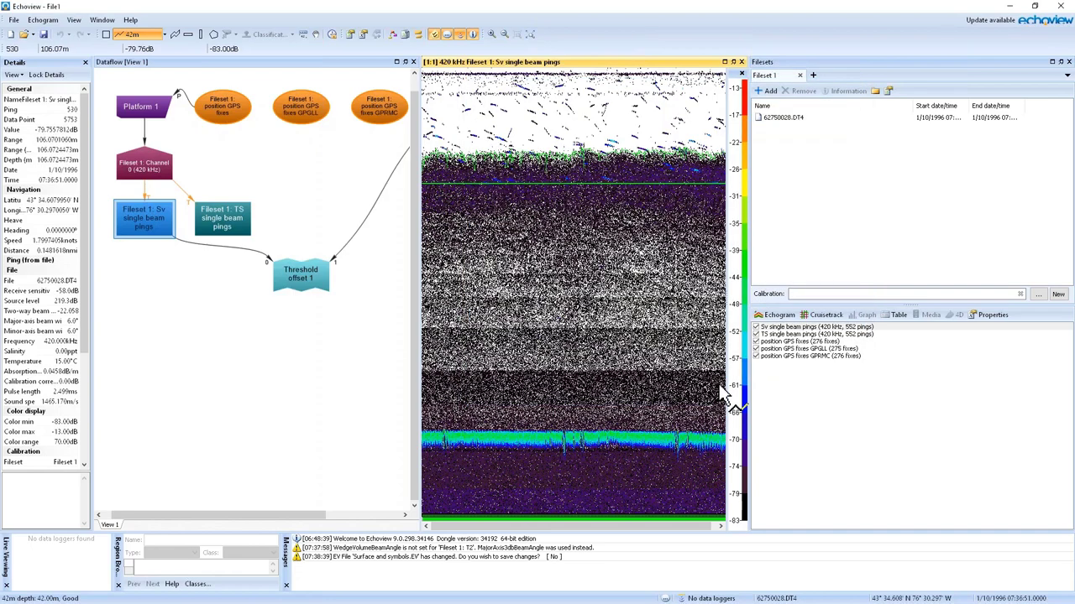
# Set the threshold offset line's custom display thickness to 2 in its line properties
pyautogui.rightClick(562, 162)
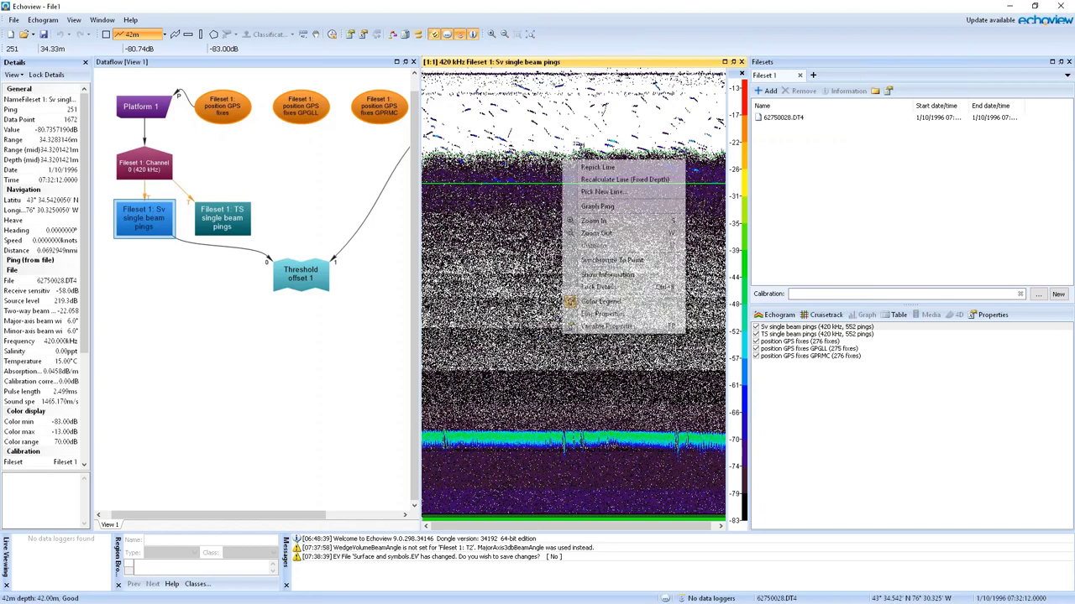
pyautogui.click(622, 315)
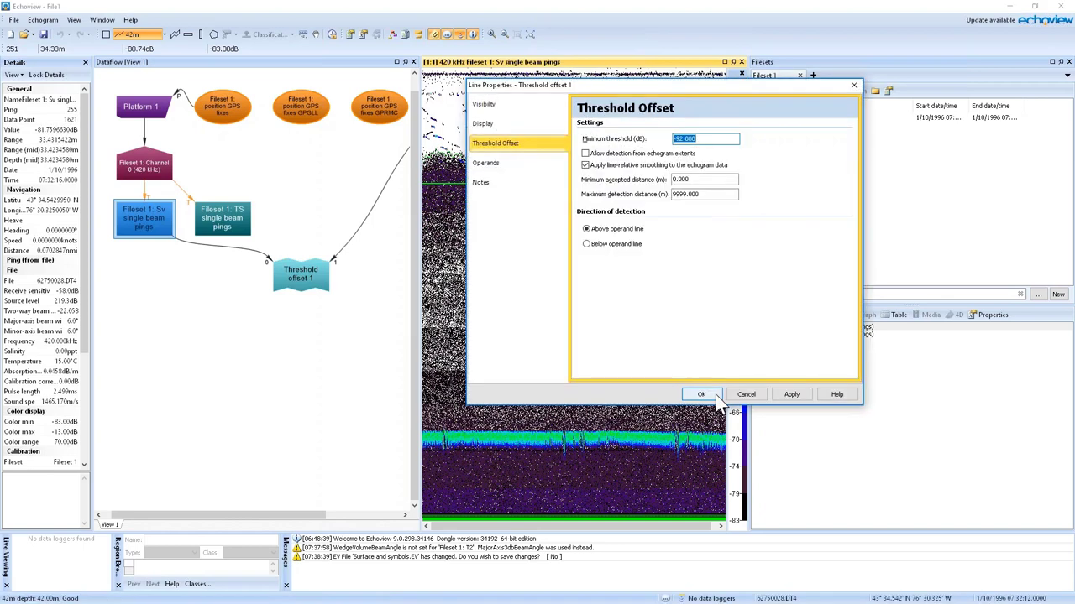
pyautogui.click(540, 102)
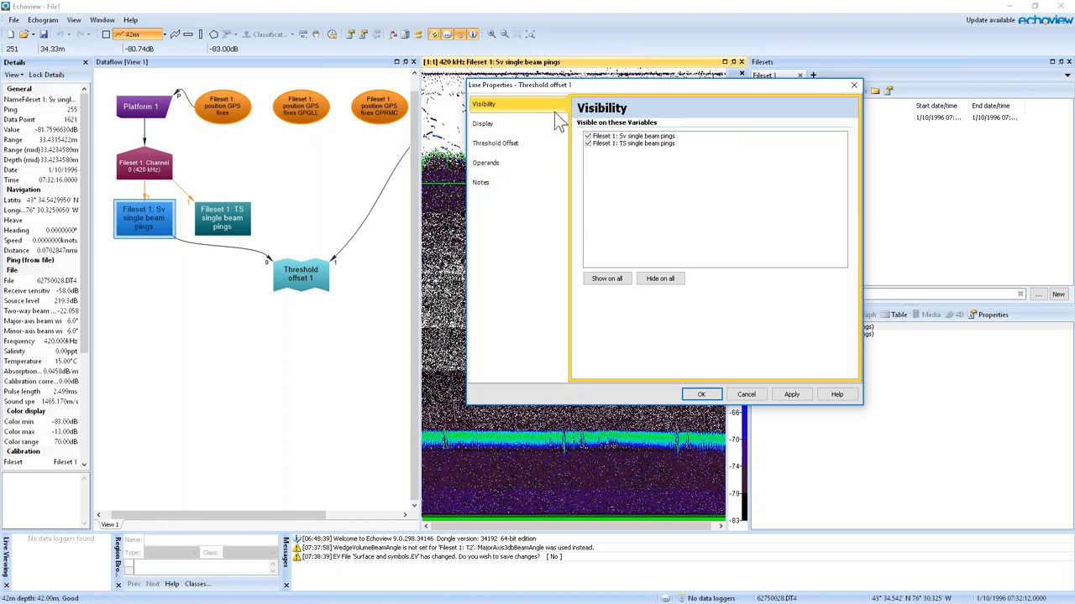
pyautogui.click(518, 122)
pyautogui.click(671, 170)
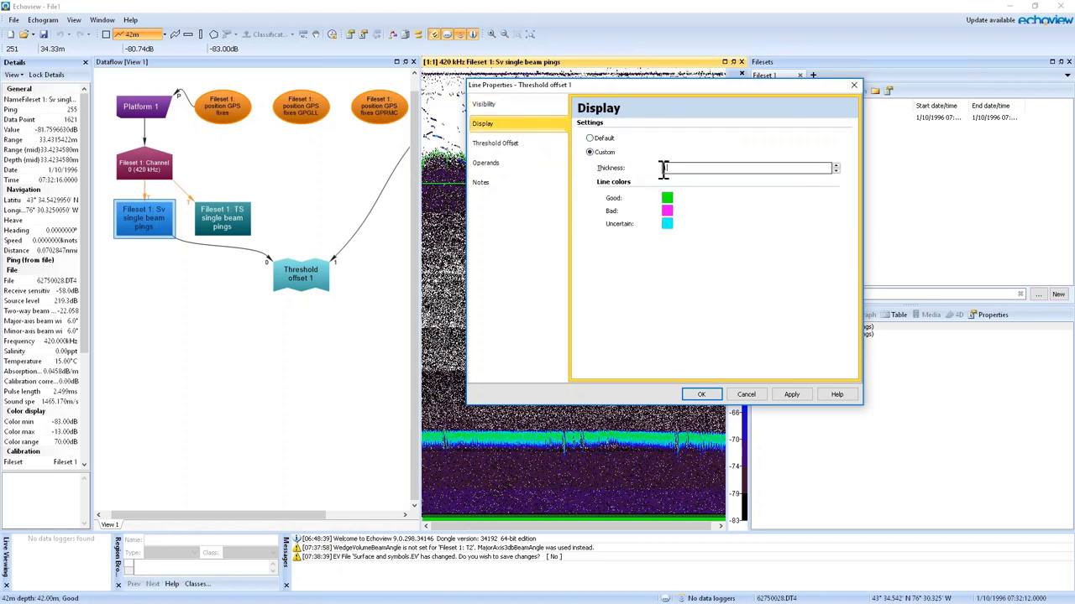
pyautogui.write('2')
pyautogui.click(710, 398)
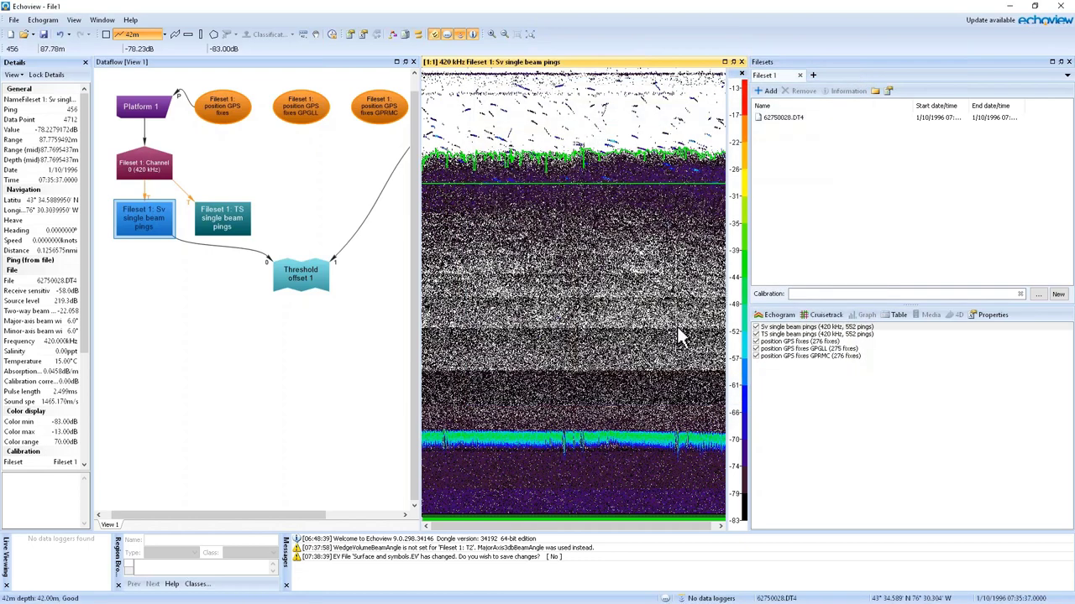
# Close the Filesets window and shift the dataflow diagram to make room around the threshold offset object
pyautogui.click(1069, 63)
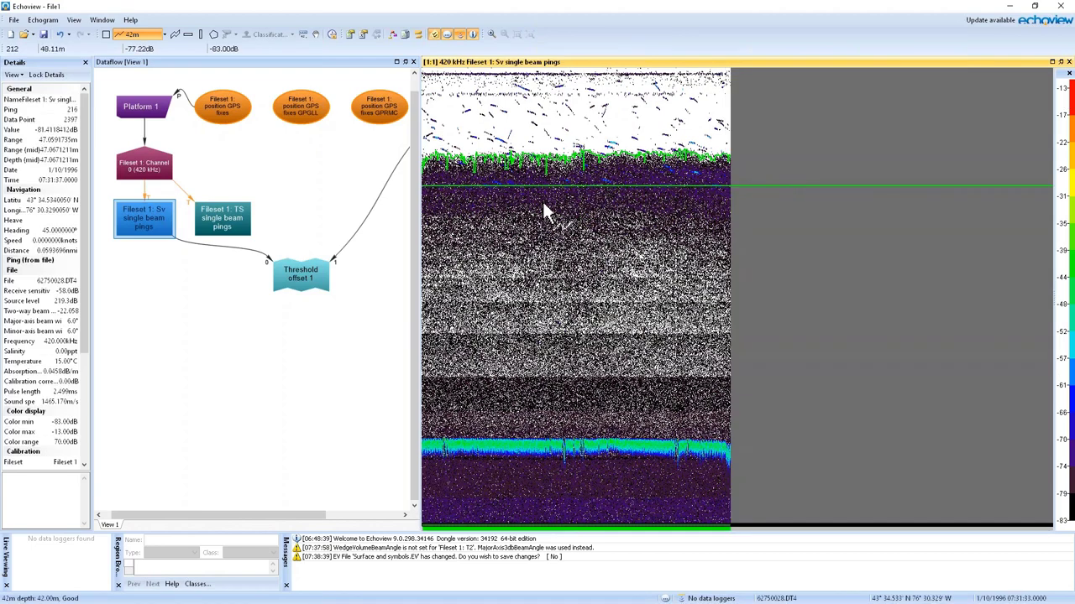
pyautogui.click(360, 305)
pyautogui.moveTo(360, 305); pyautogui.dragTo(336, 353)
pyautogui.press('Escape')
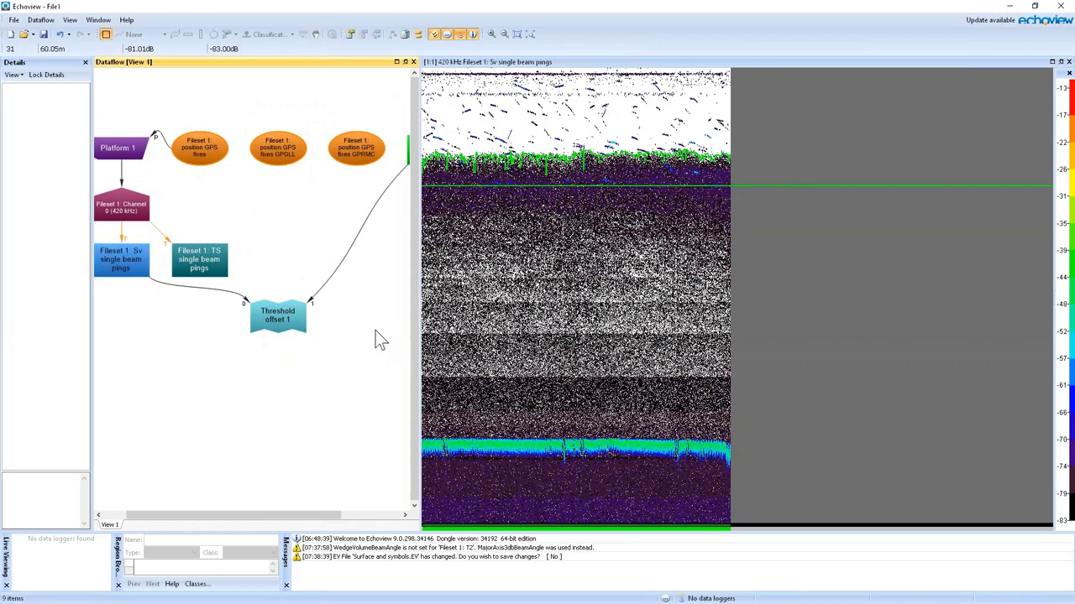
# Duplicate the Threshold offset 1 line object in the dataflow by copying and pasting it
pyautogui.click(277, 319)
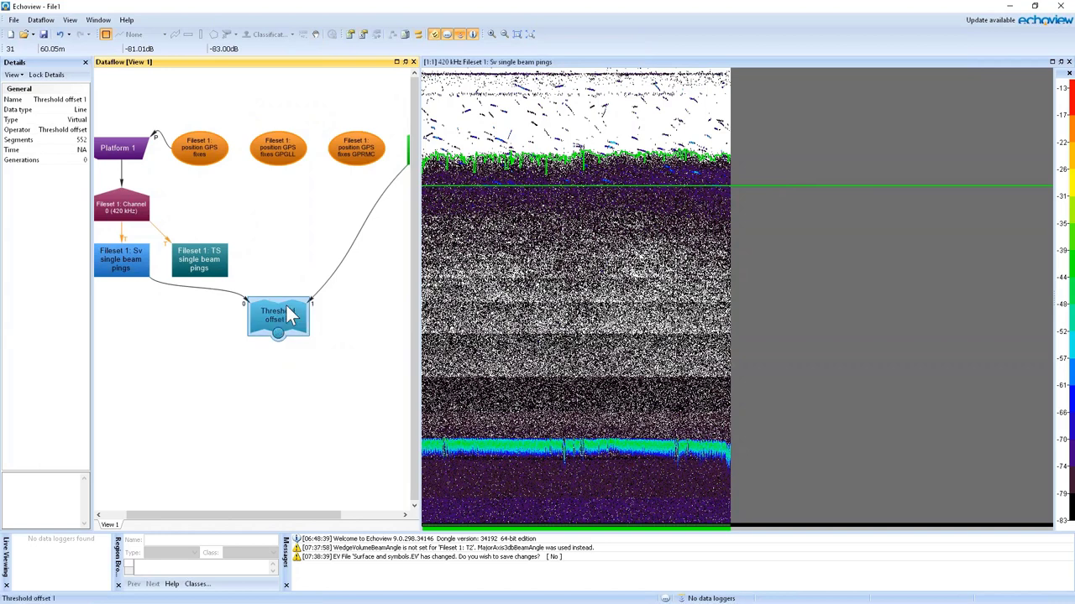
pyautogui.click(330, 300)
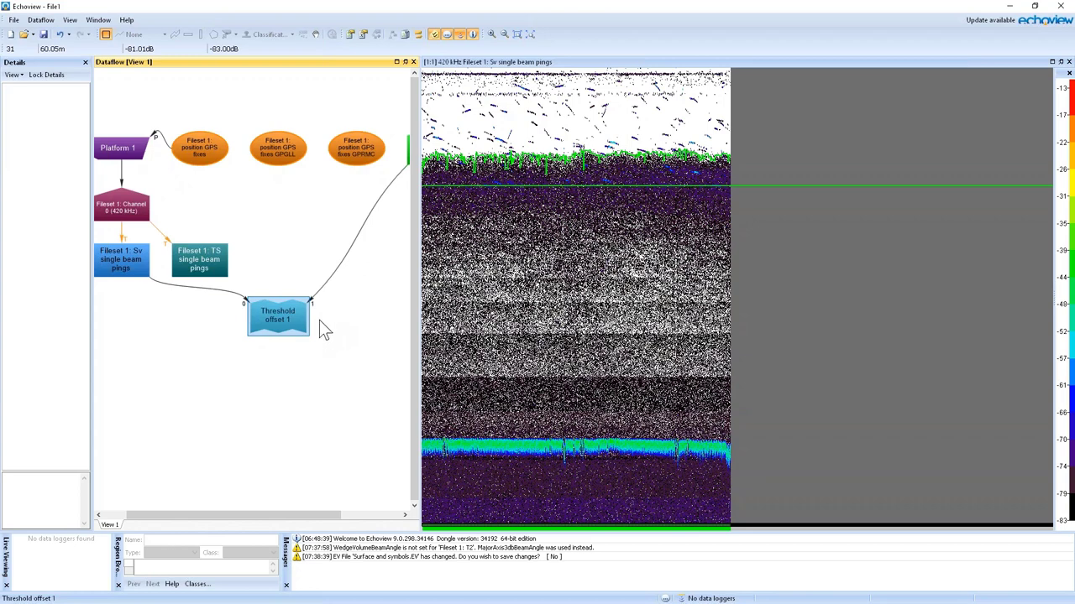
pyautogui.click(284, 312)
pyautogui.rightClick(285, 310)
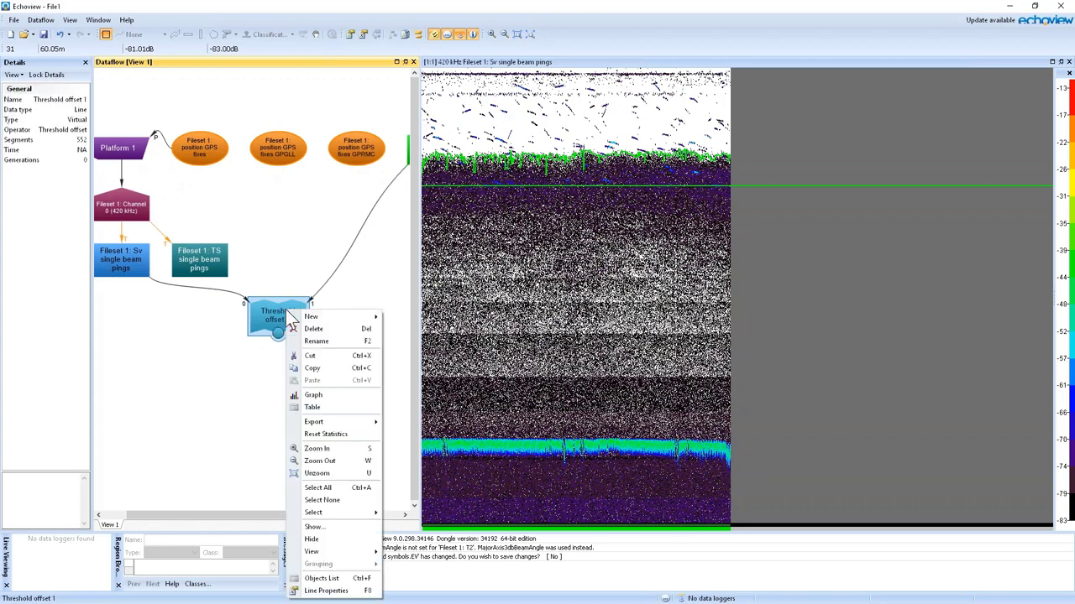
pyautogui.click(339, 368)
pyautogui.rightClick(260, 362)
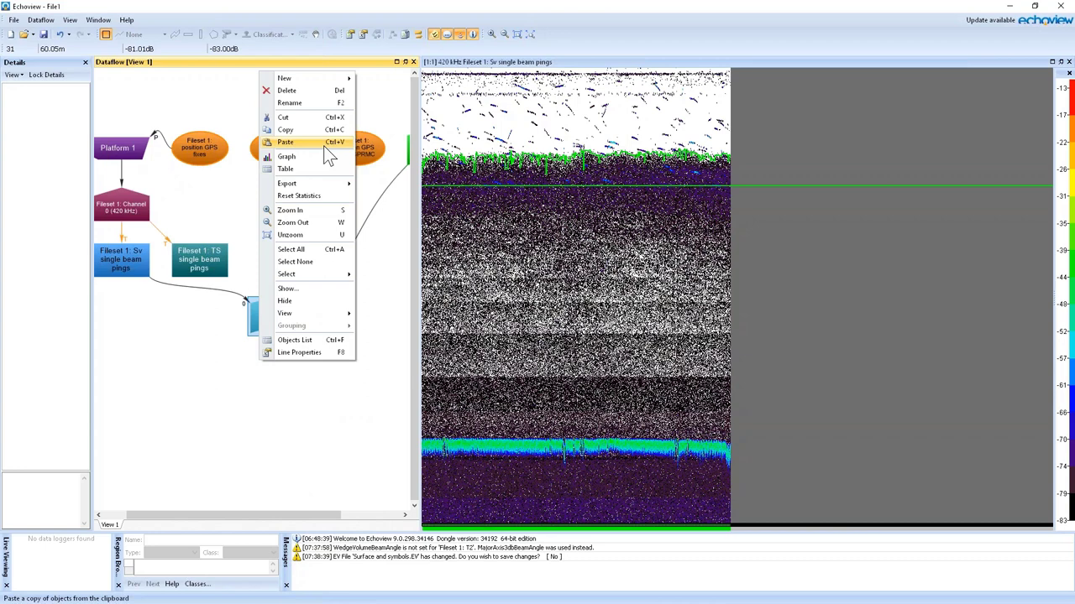
pyautogui.click(324, 144)
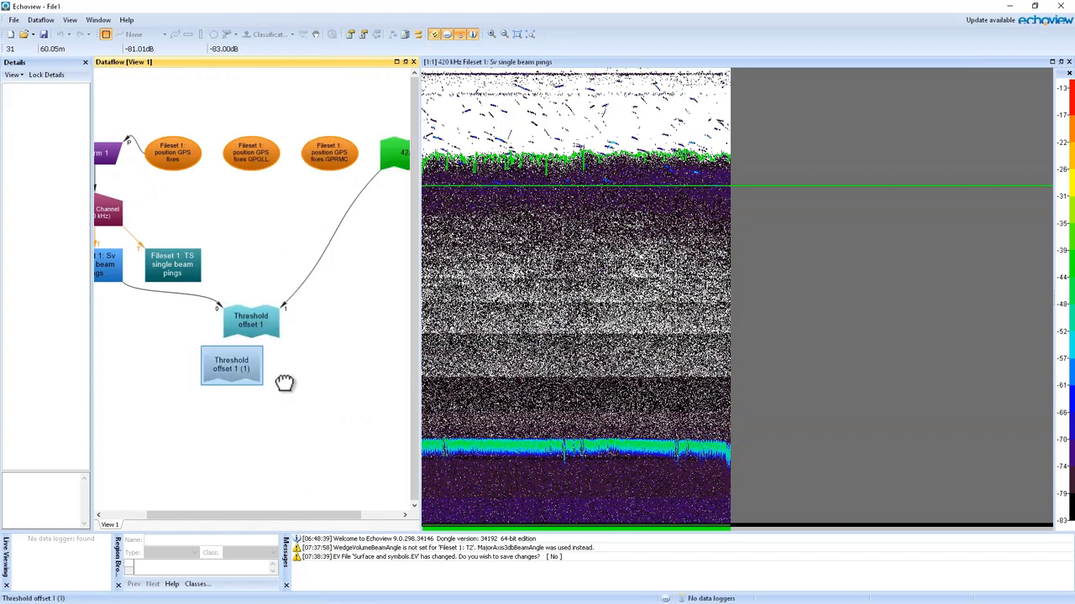
# Connect the Sv single beam pings variable to the copied Threshold offset 1 (1) line as its first operand
pyautogui.click(485, 206)
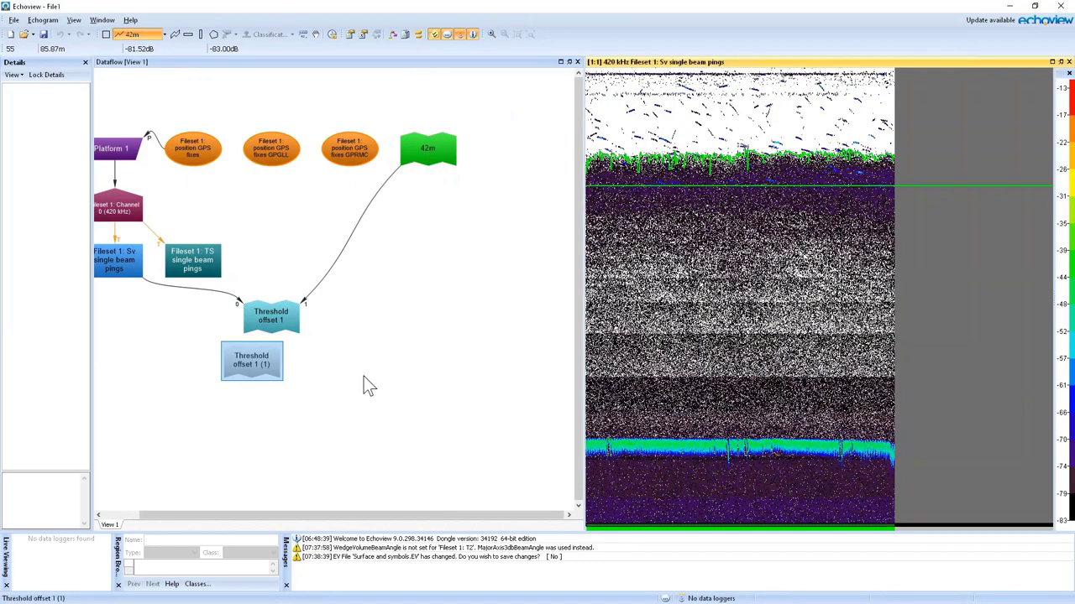
pyautogui.click(364, 378)
pyautogui.click(150, 272)
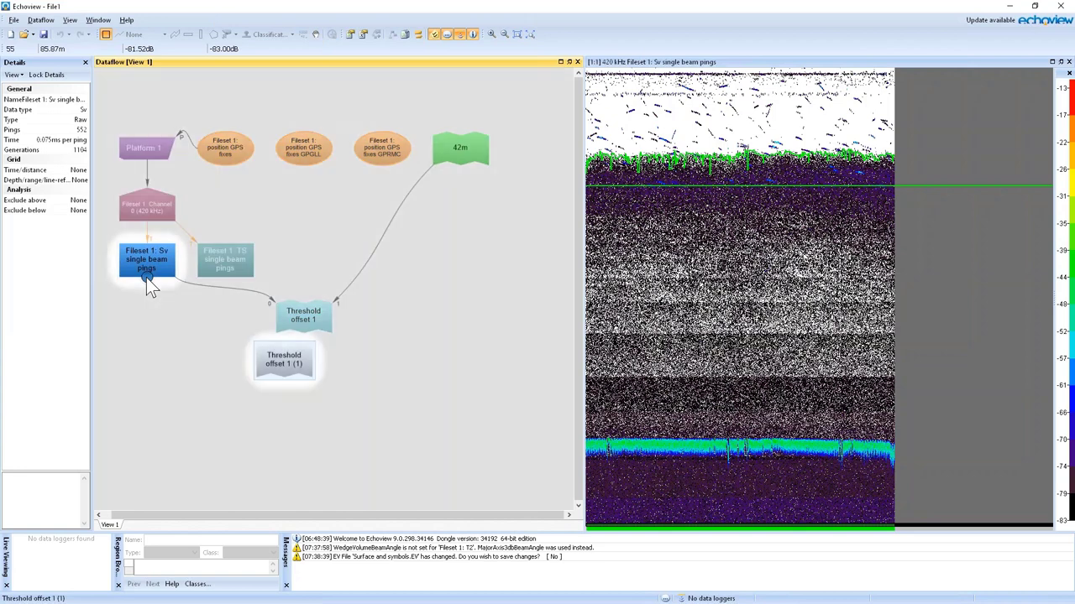
pyautogui.moveTo(146, 277); pyautogui.dragTo(284, 359)
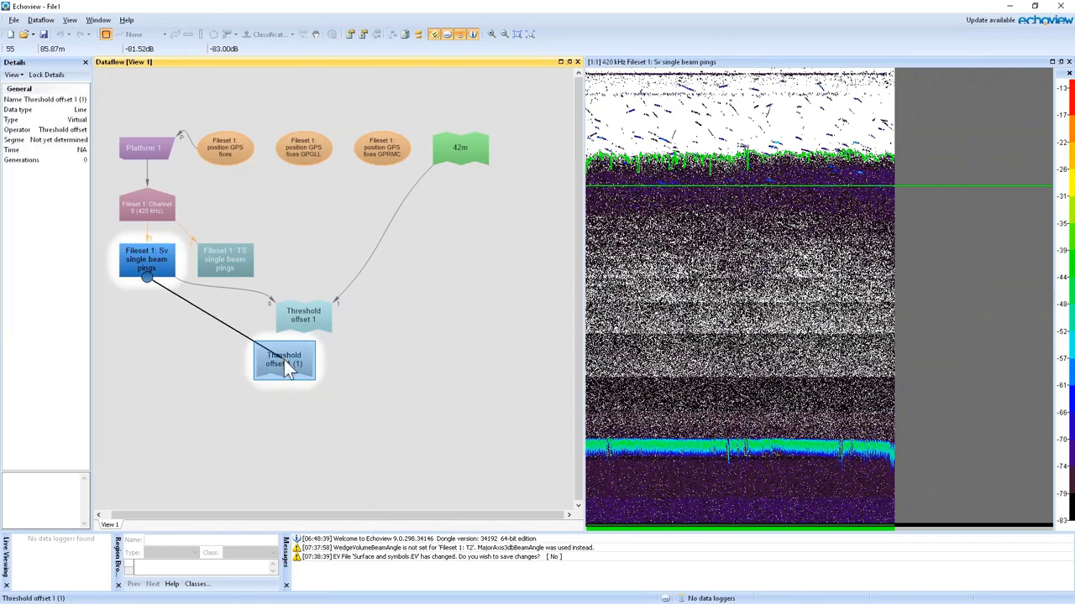
pyautogui.moveTo(283, 359); pyautogui.dragTo(280, 363)
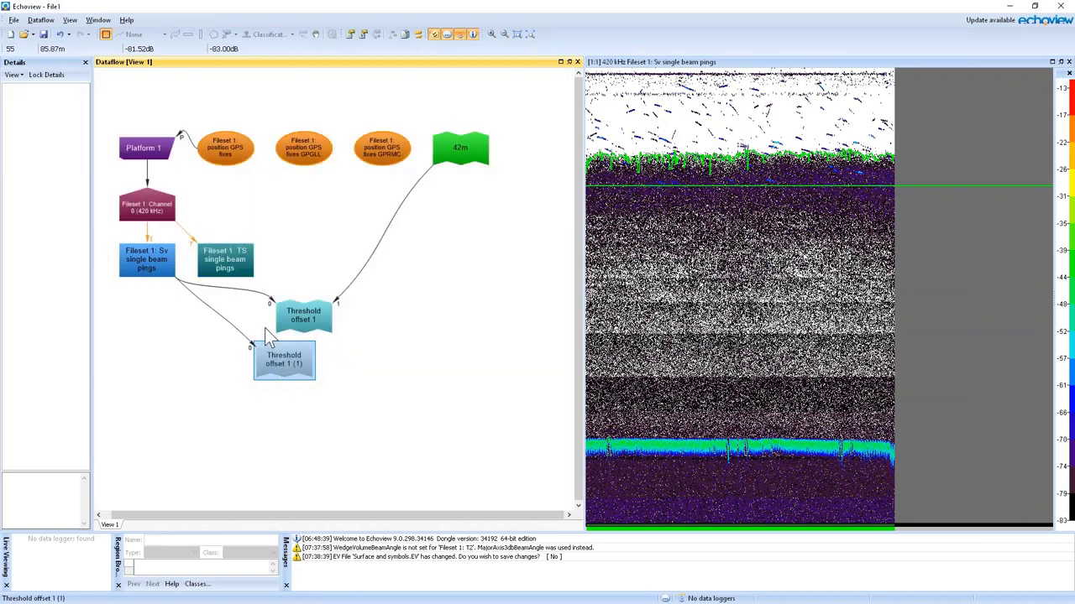
# Connect the 42m line to Threshold offset 1 (1) as its second operand and move that object clear of the original
pyautogui.click(461, 164)
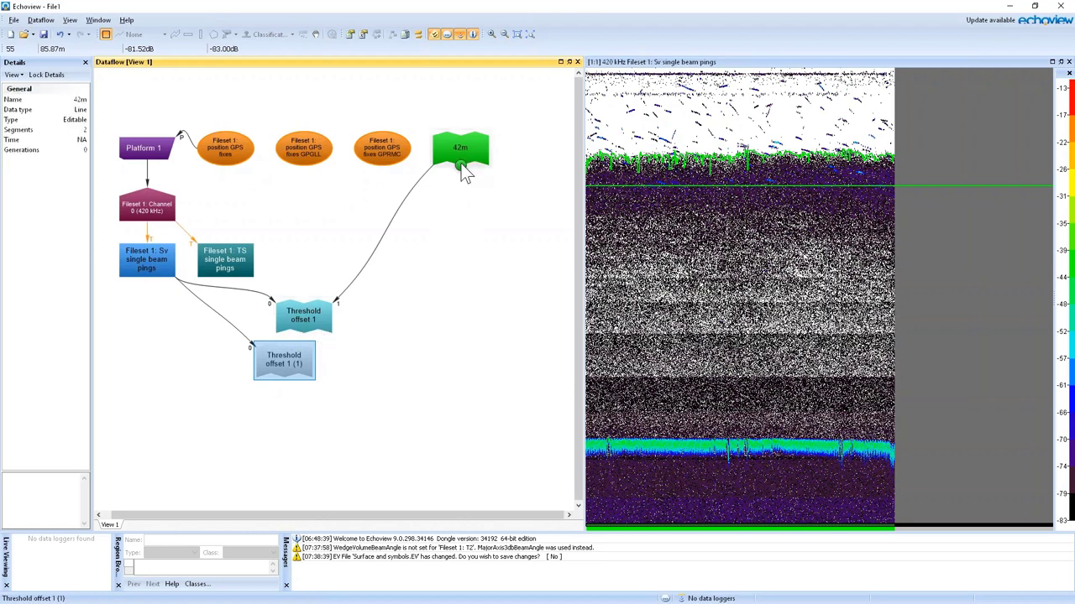
pyautogui.click(462, 166)
pyautogui.moveTo(461, 166)
pyautogui.mouseDown()
pyautogui.moveTo(366, 366)
pyautogui.moveTo(298, 367)
pyautogui.mouseUp()
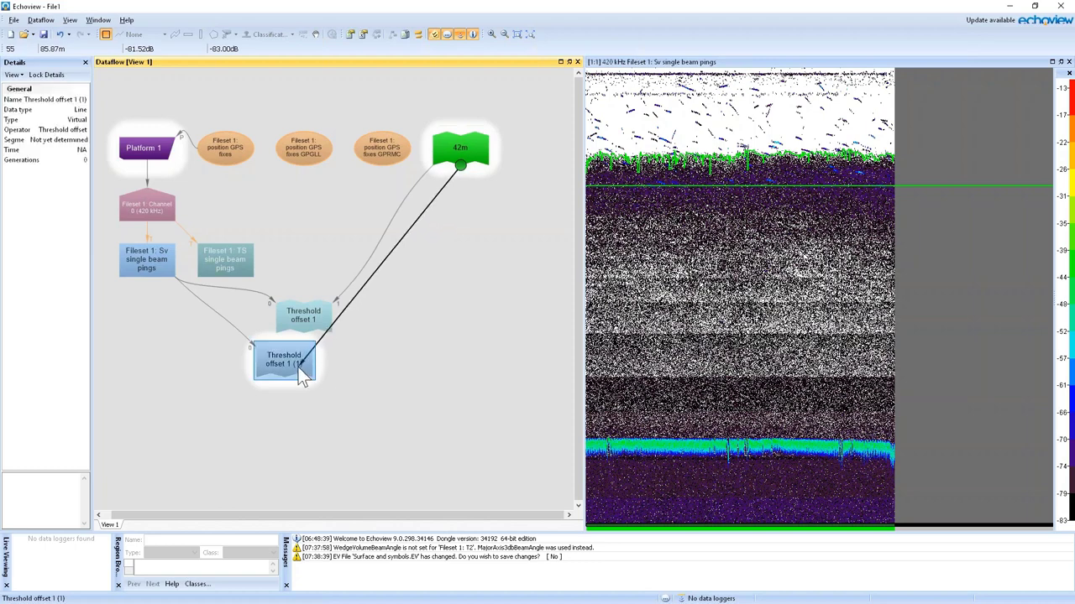
pyautogui.moveTo(298, 367); pyautogui.dragTo(328, 378)
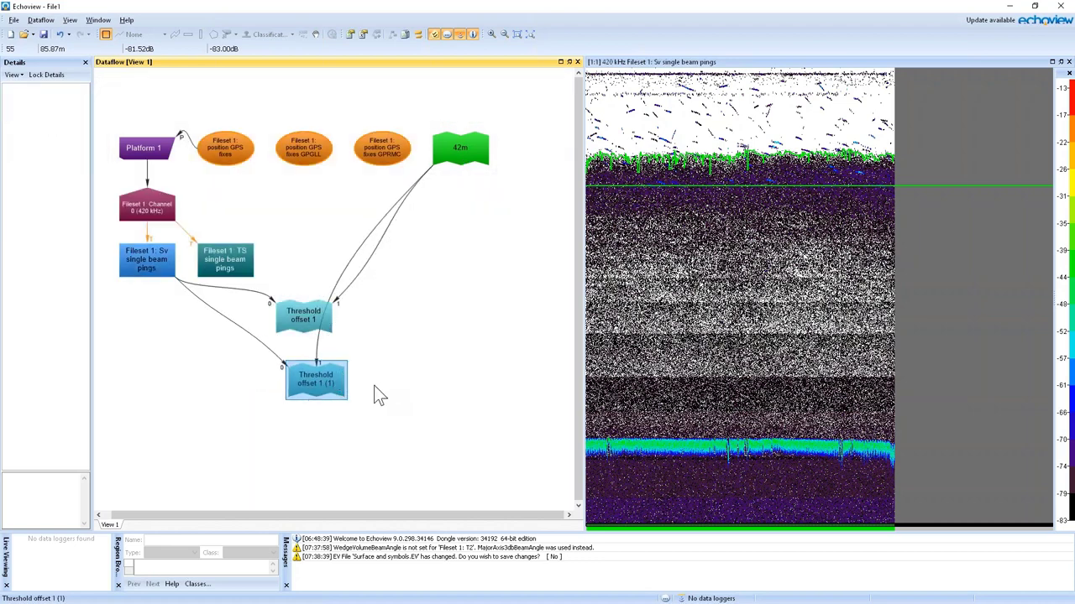
# Set the direction of detection of Threshold offset 1 (1) to below the operand line in its line properties
pyautogui.rightClick(320, 394)
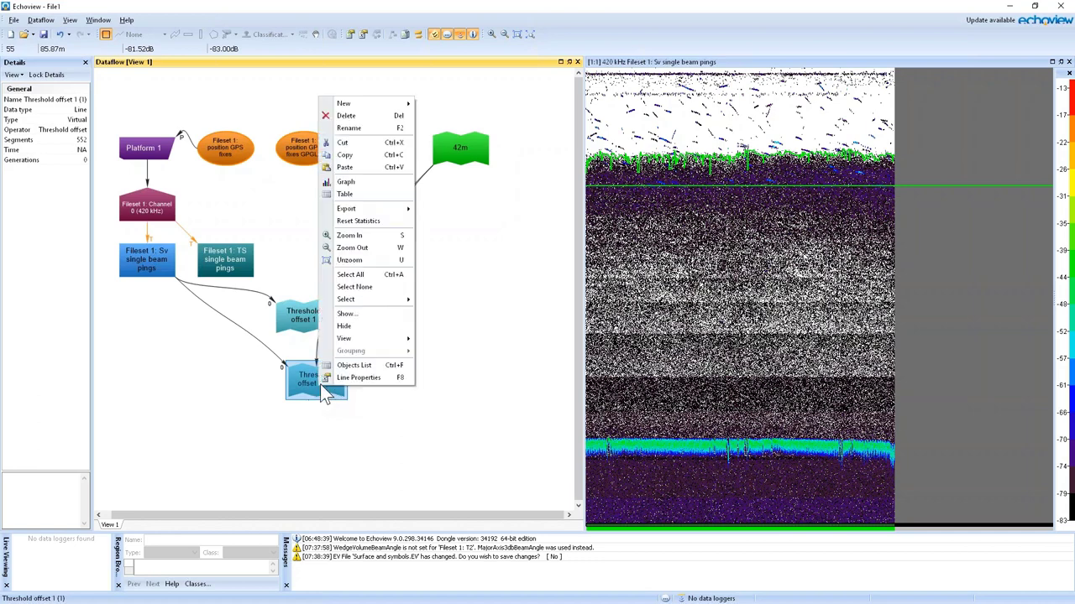
pyautogui.click(345, 380)
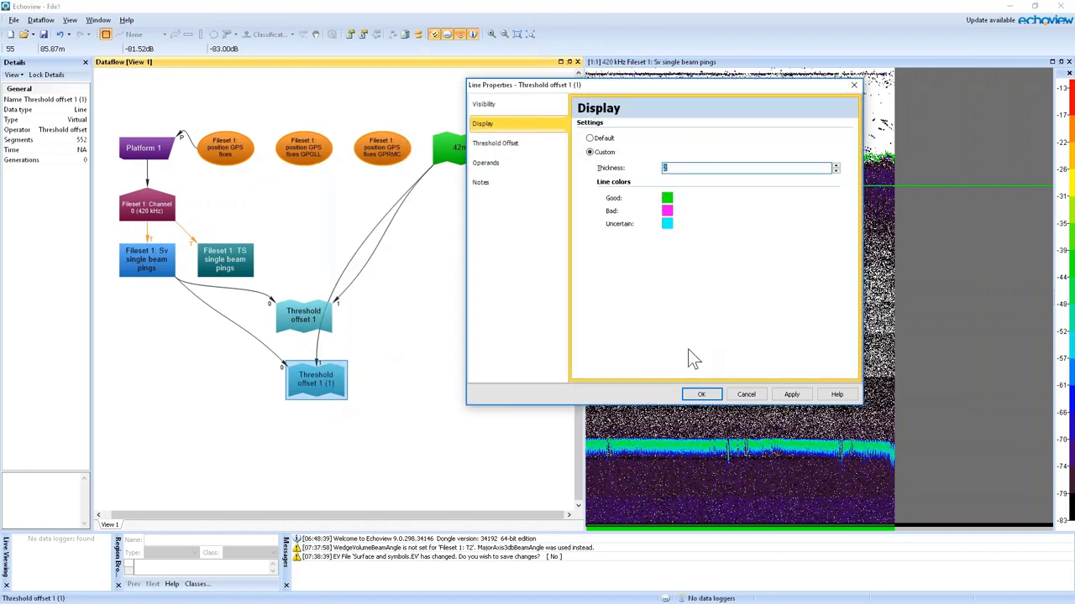
pyautogui.click(523, 142)
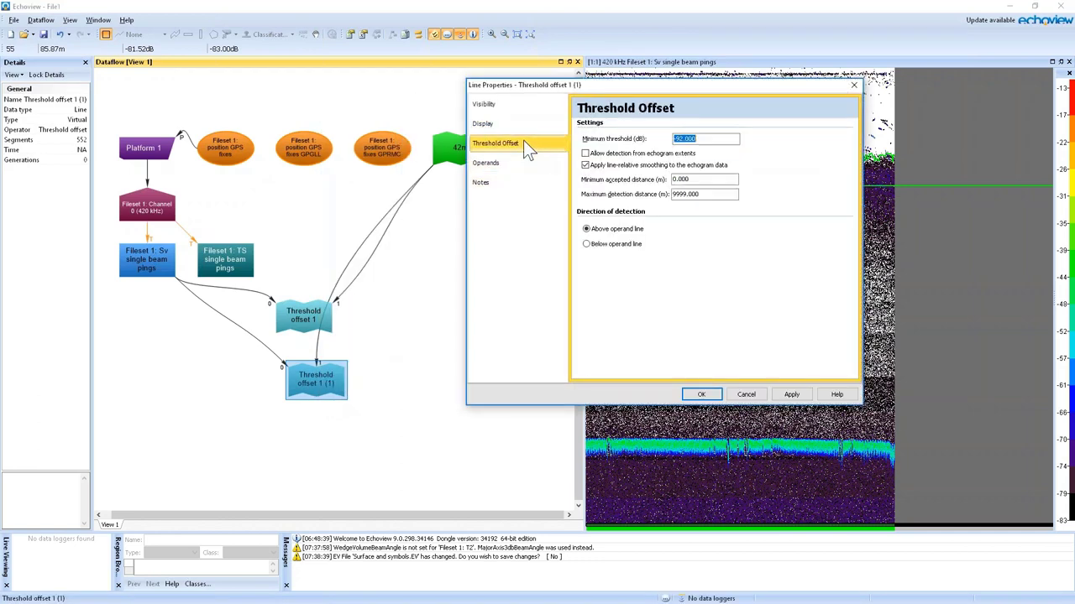
pyautogui.click(612, 247)
pyautogui.click(702, 395)
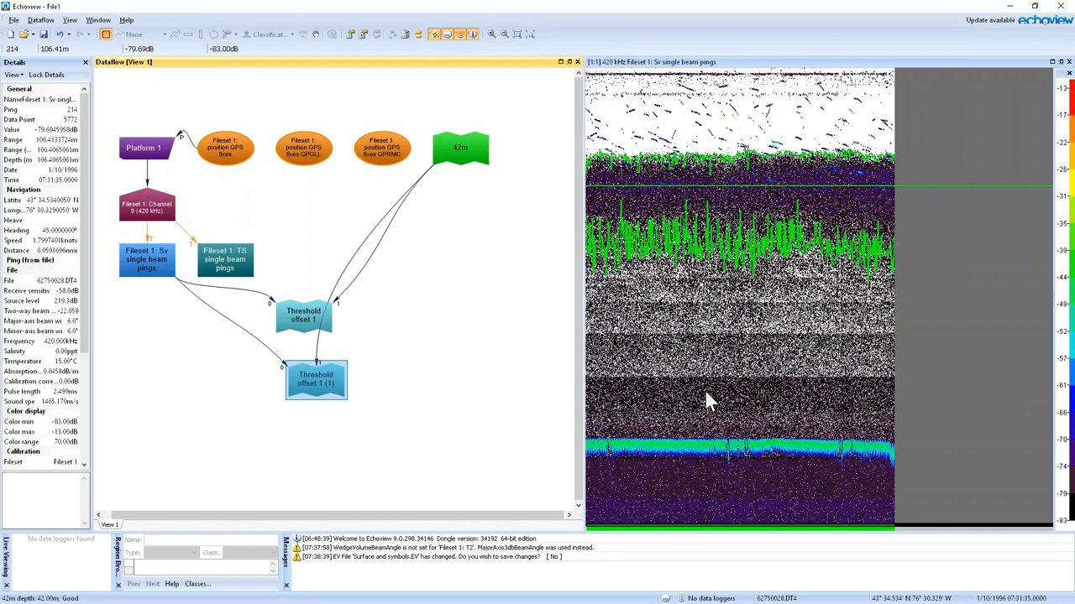
pyautogui.click(460, 320)
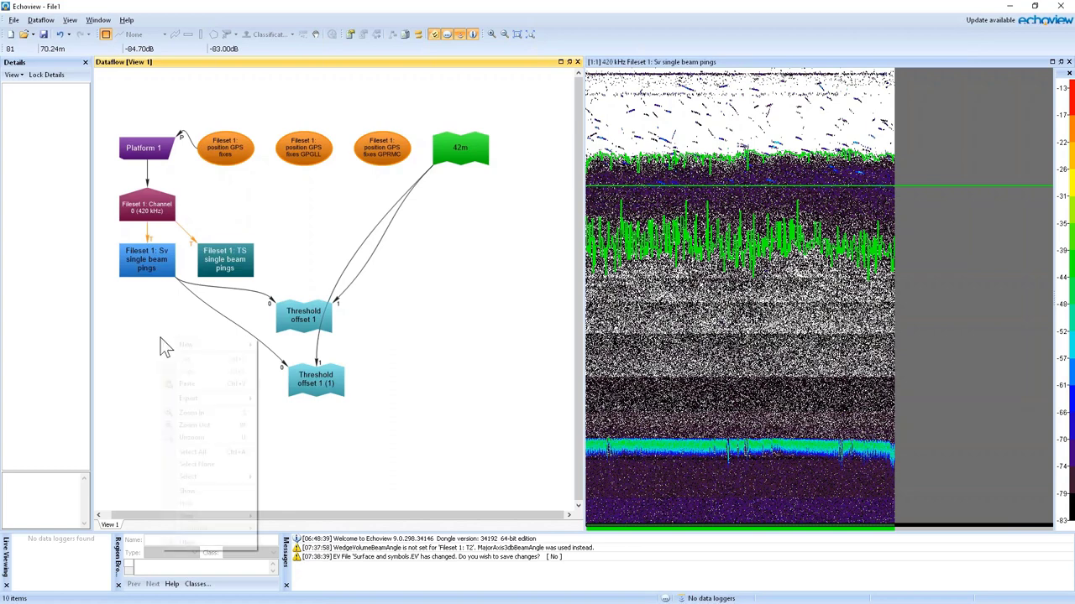
# Add a new virtual variable to the dataflow using the Line bitmap operator
pyautogui.rightClick(163, 345)
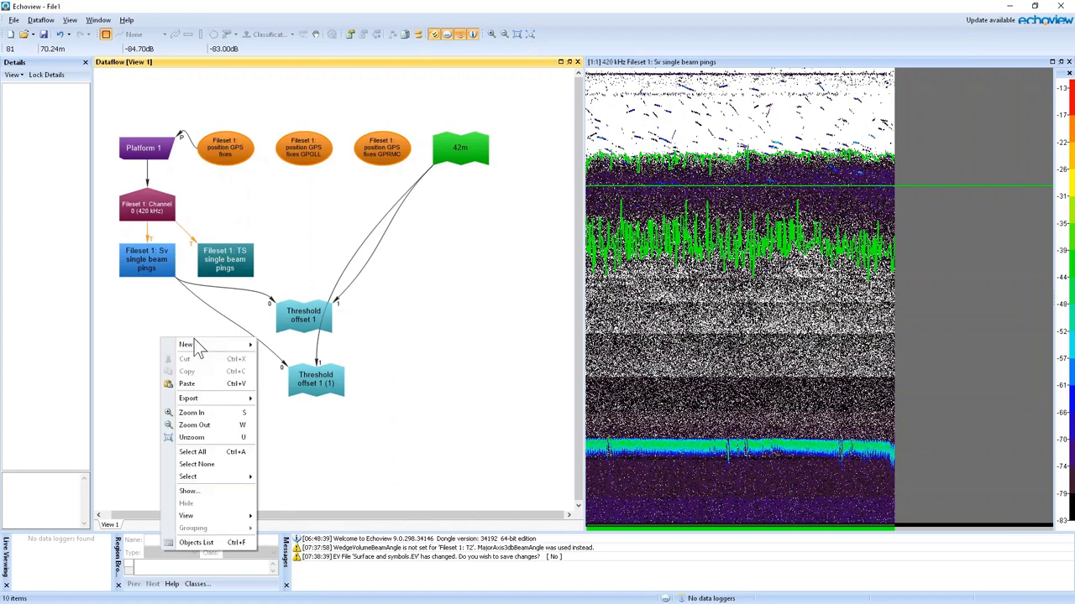
pyautogui.moveTo(192, 346)
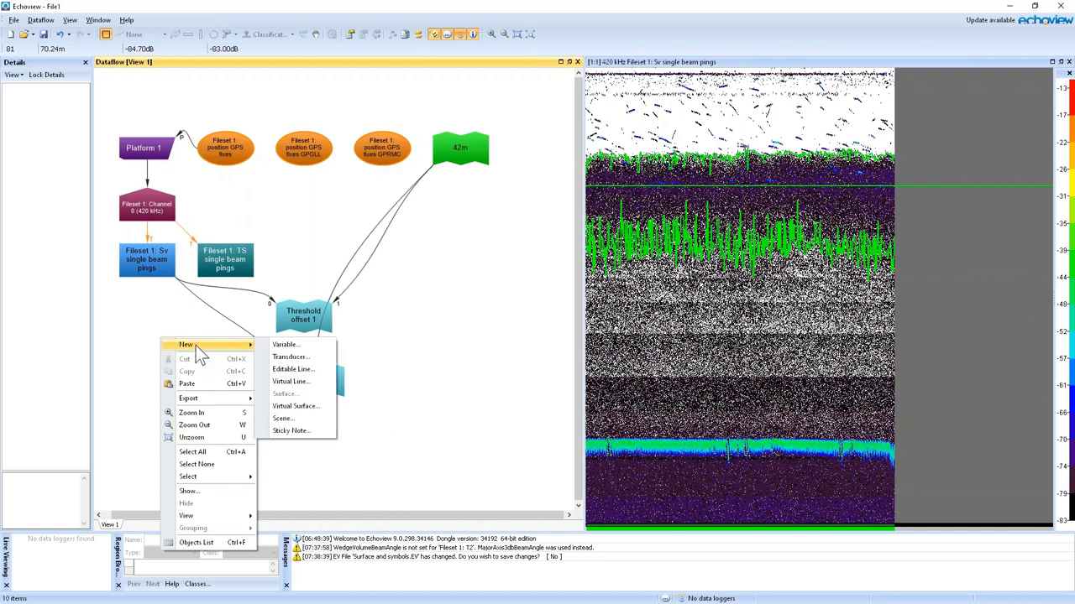
pyautogui.click(301, 342)
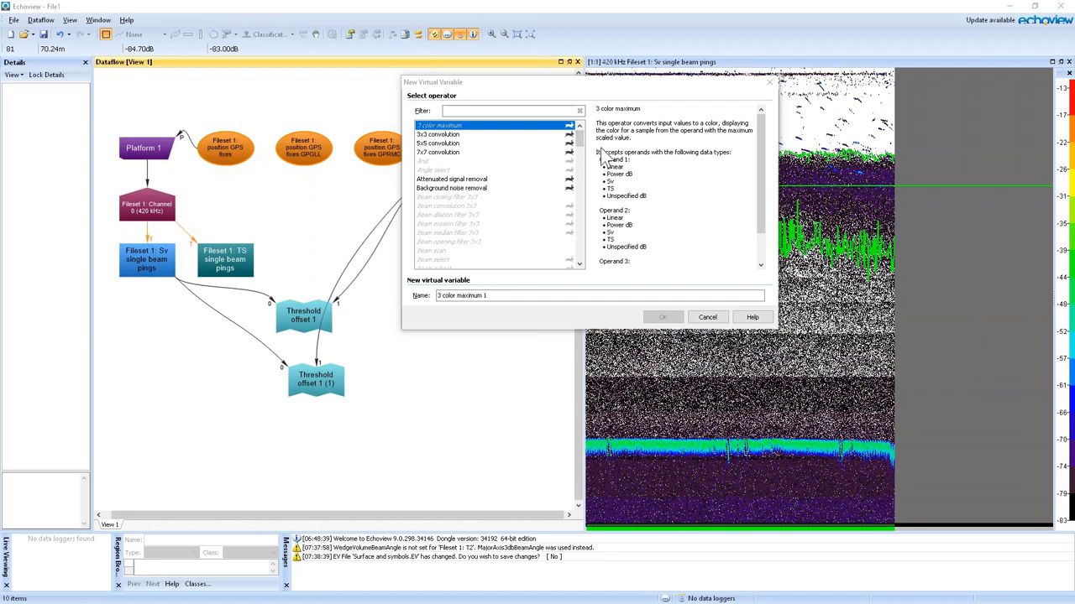
pyautogui.moveTo(579, 135); pyautogui.dragTo(587, 185)
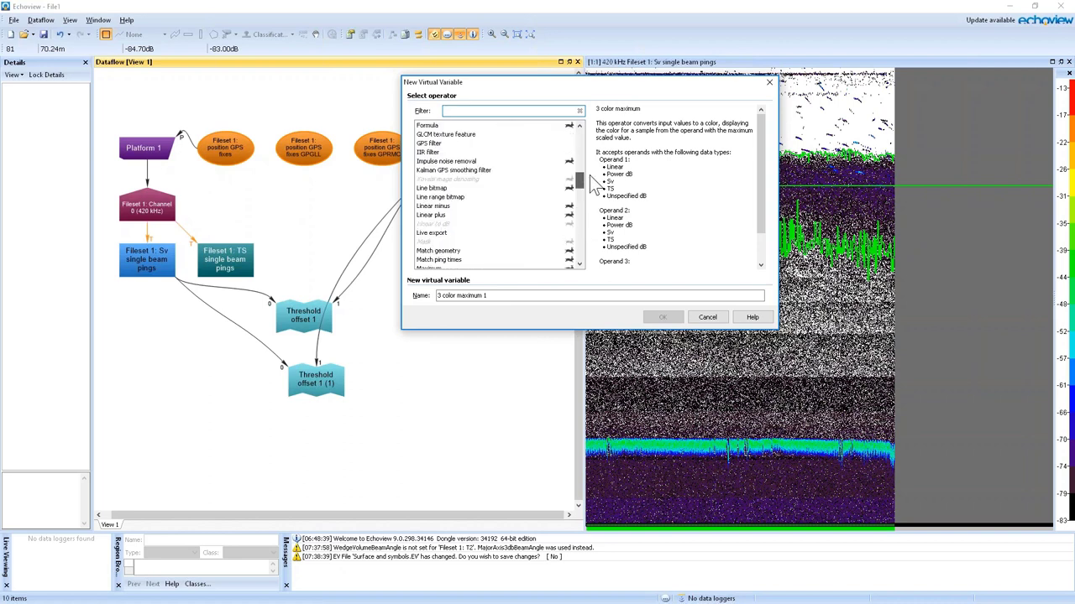
pyautogui.click(461, 189)
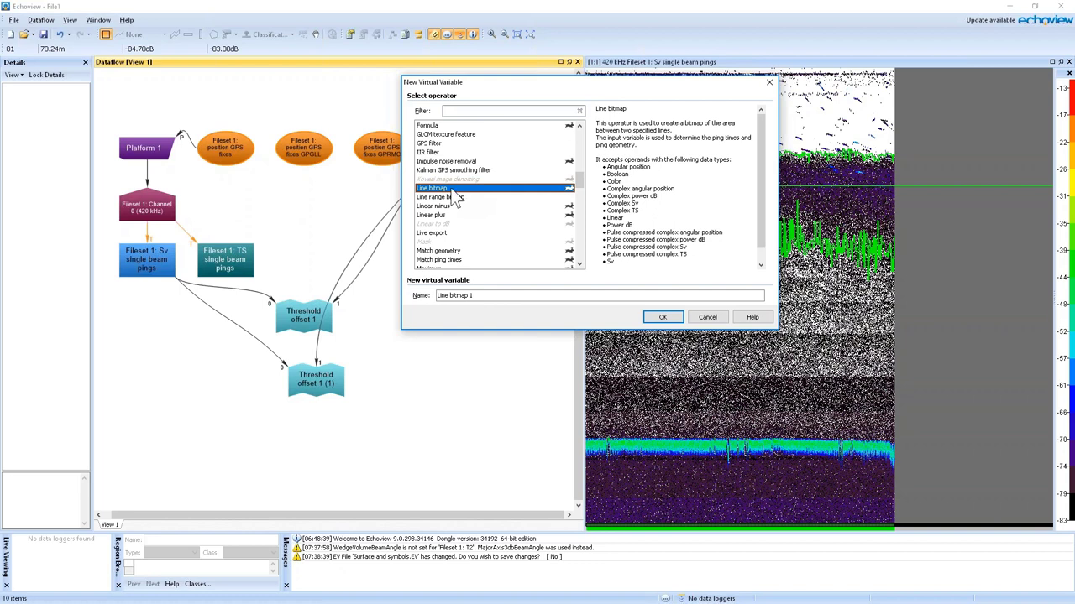
pyautogui.click(663, 317)
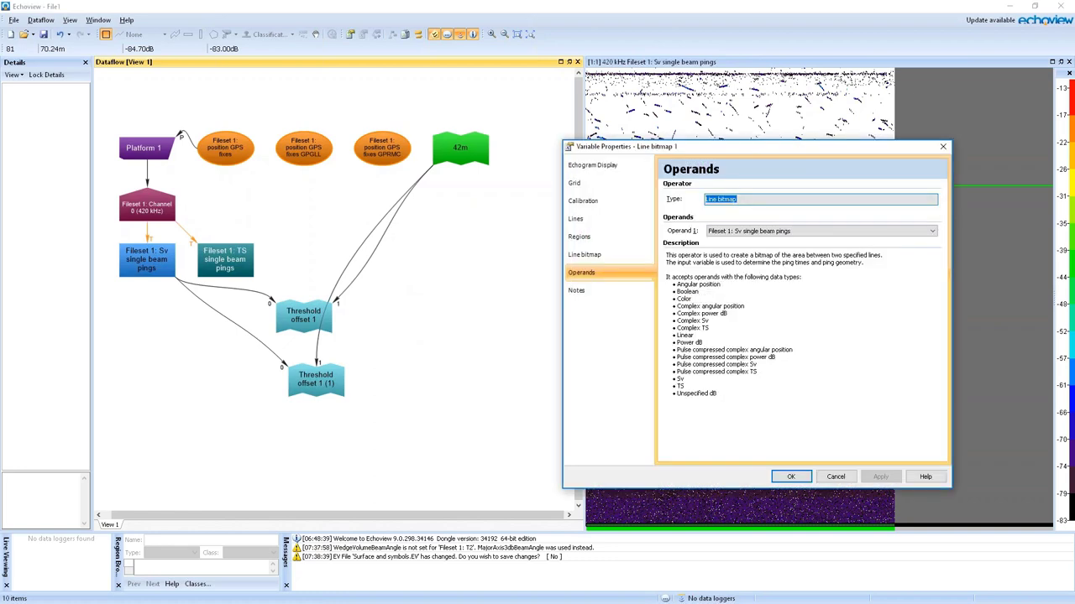
# Set the line bitmap's start line to Threshold offset 1 and its stop line to Threshold offset 1 (1)
pyautogui.moveTo(752, 151); pyautogui.dragTo(570, 128)
pyautogui.click(421, 228)
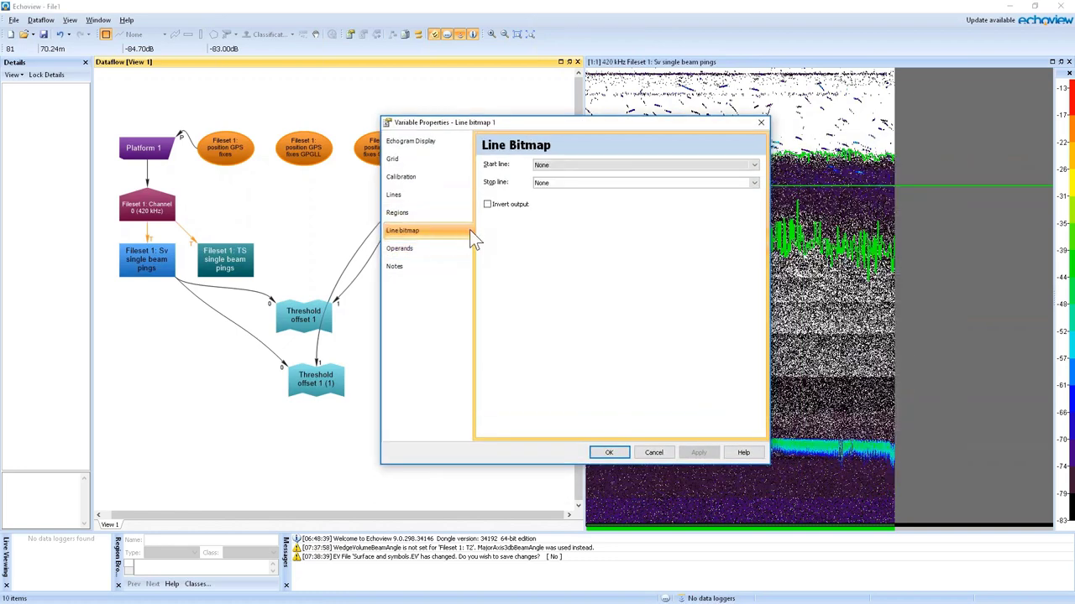
pyautogui.click(584, 166)
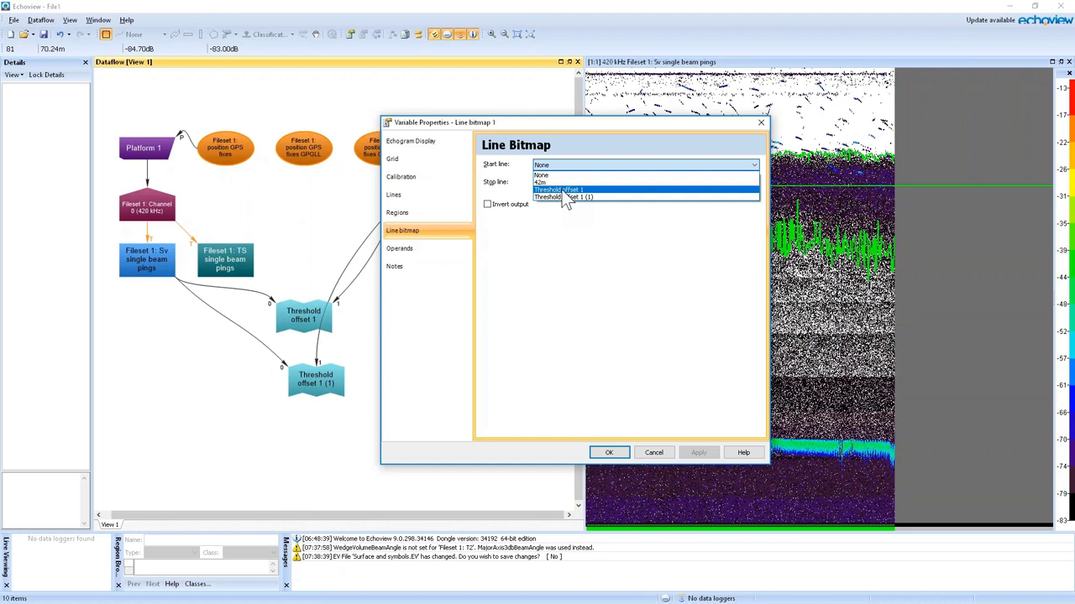
pyautogui.click(561, 190)
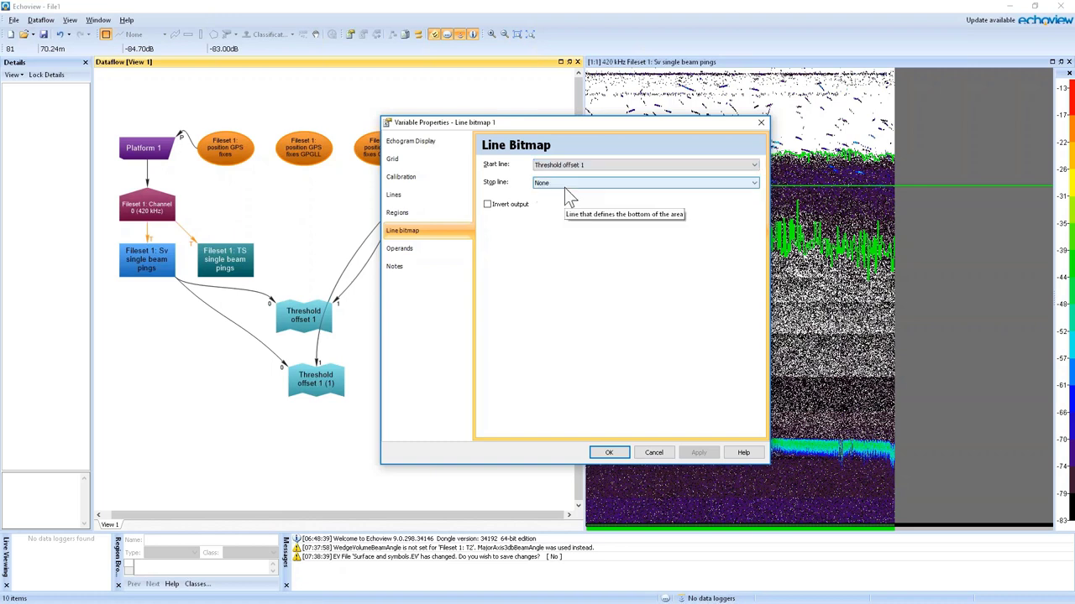
pyautogui.click(569, 183)
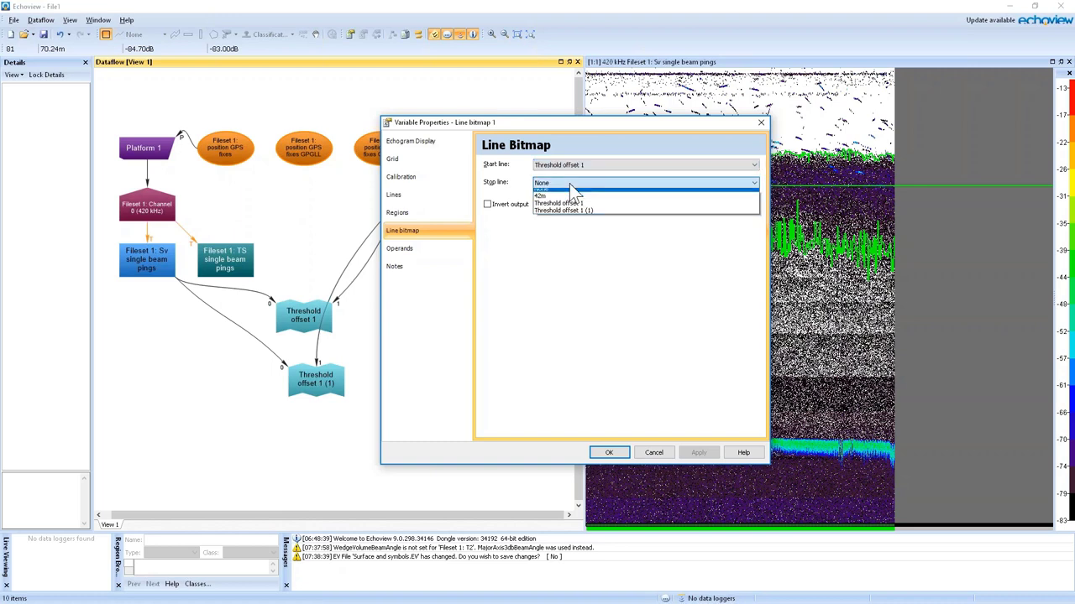
pyautogui.click(571, 215)
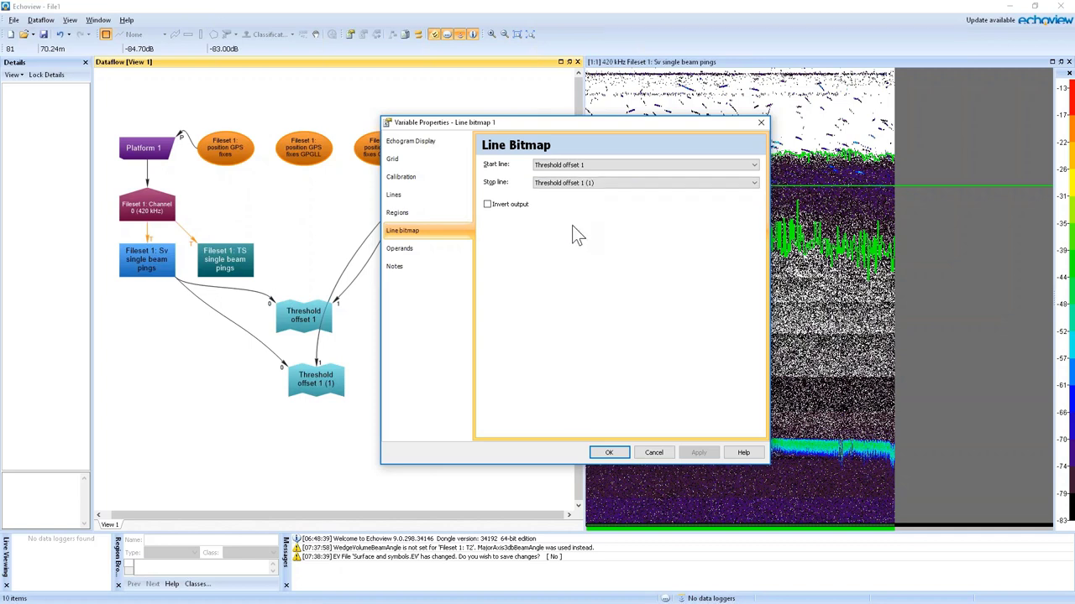
pyautogui.click(609, 454)
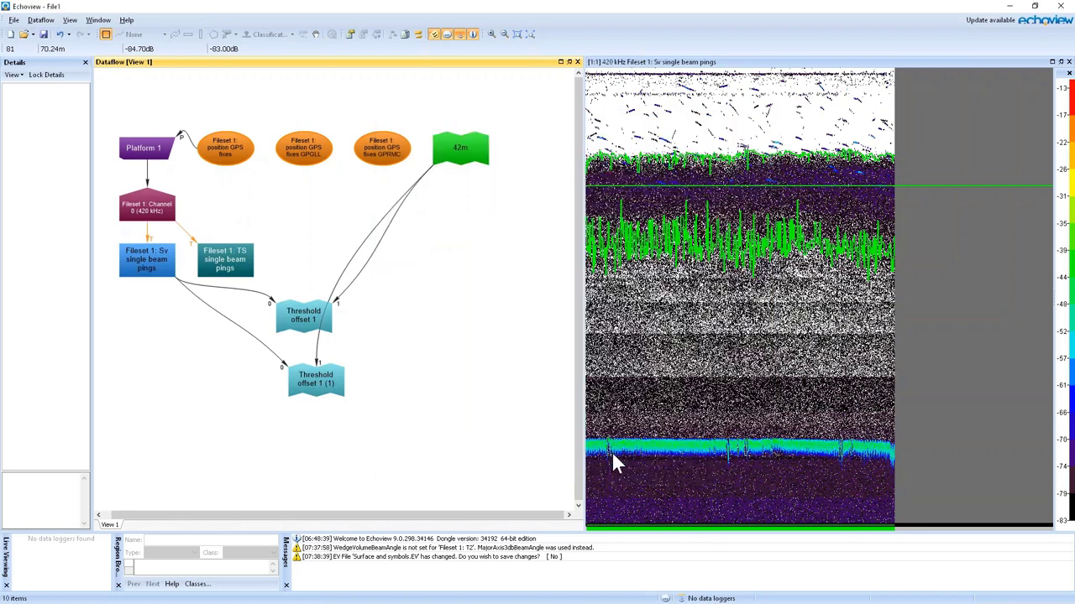
# Create a Mask variable that applies Line bitmap 1 to the Sv single beam pings, and open its echogram
pyautogui.rightClick(186, 370)
pyautogui.moveTo(267, 89)
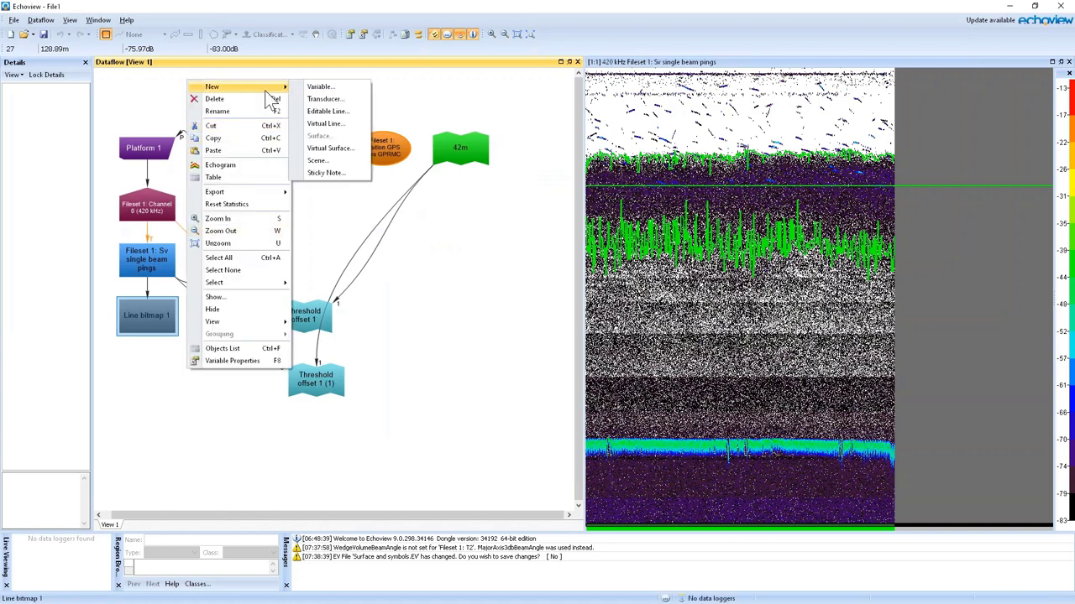
pyautogui.click(319, 87)
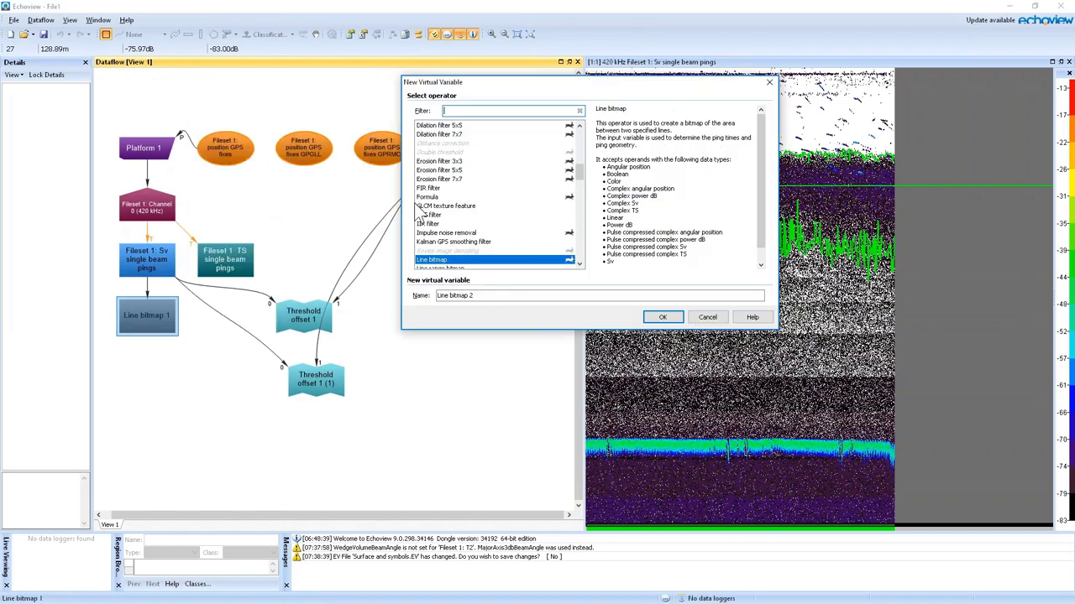
pyautogui.write('mask')
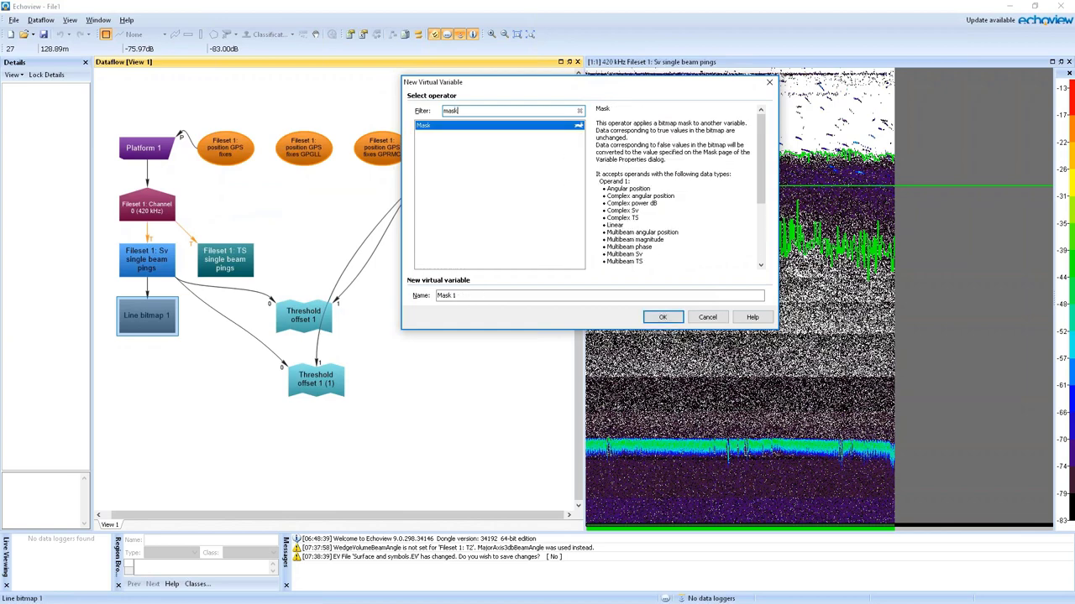
pyautogui.click(662, 317)
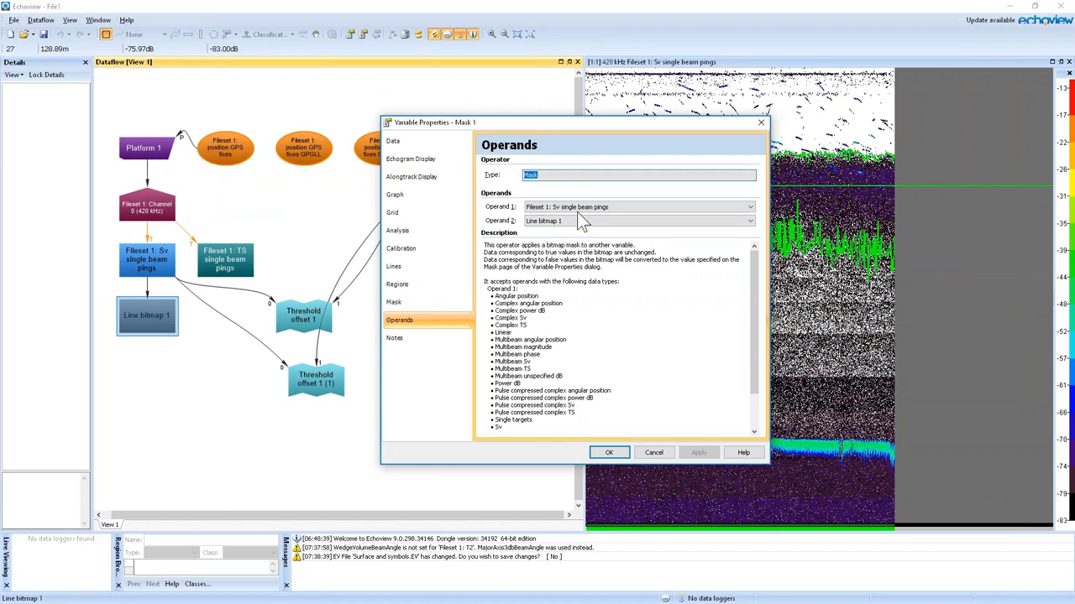
pyautogui.click(609, 453)
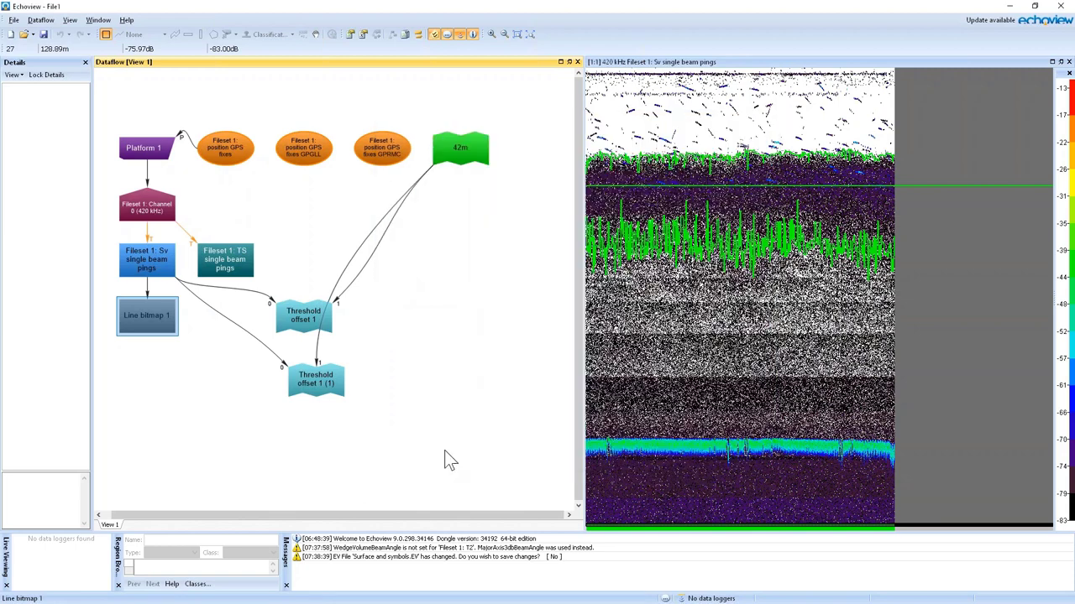
pyautogui.click(151, 374)
pyautogui.doubleClick(151, 374)
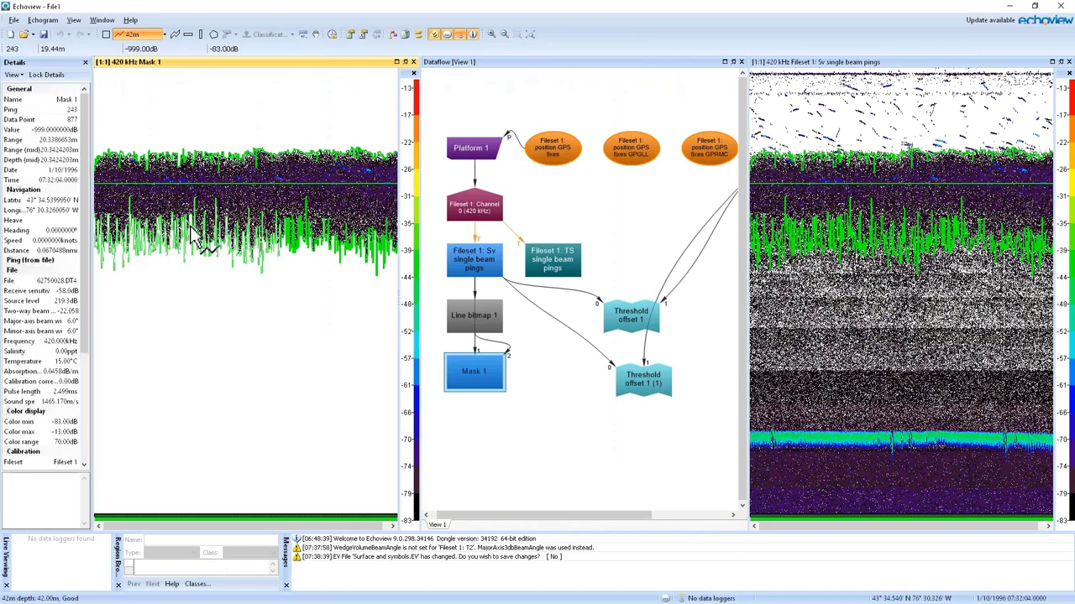
# Close the current EV file session and open the recent file Vegetation example - subset.EV
pyautogui.click(1060, 6)
pyautogui.click(567, 329)
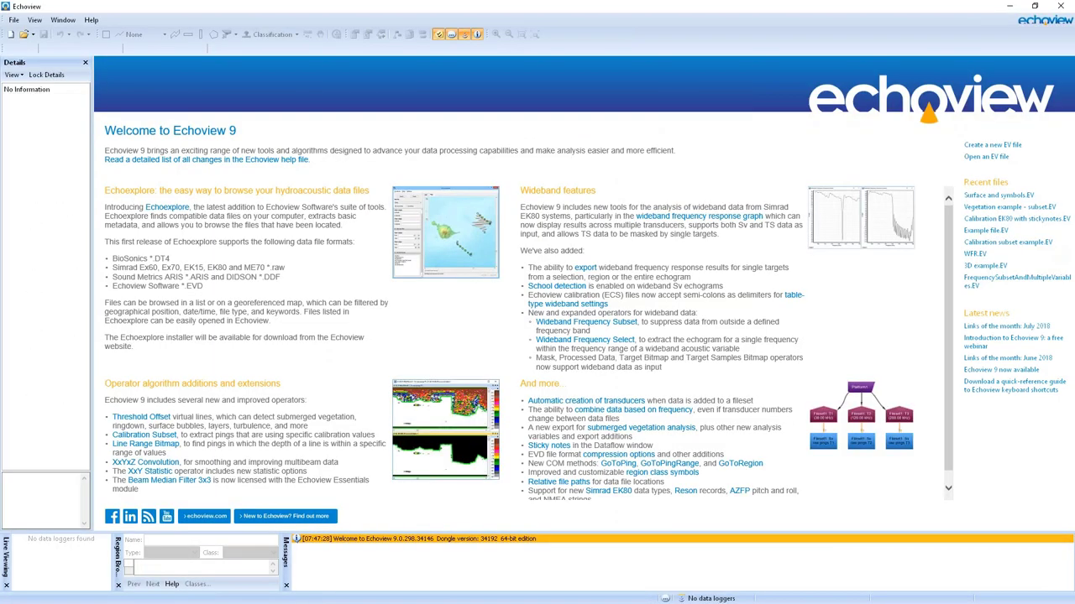
pyautogui.click(1011, 206)
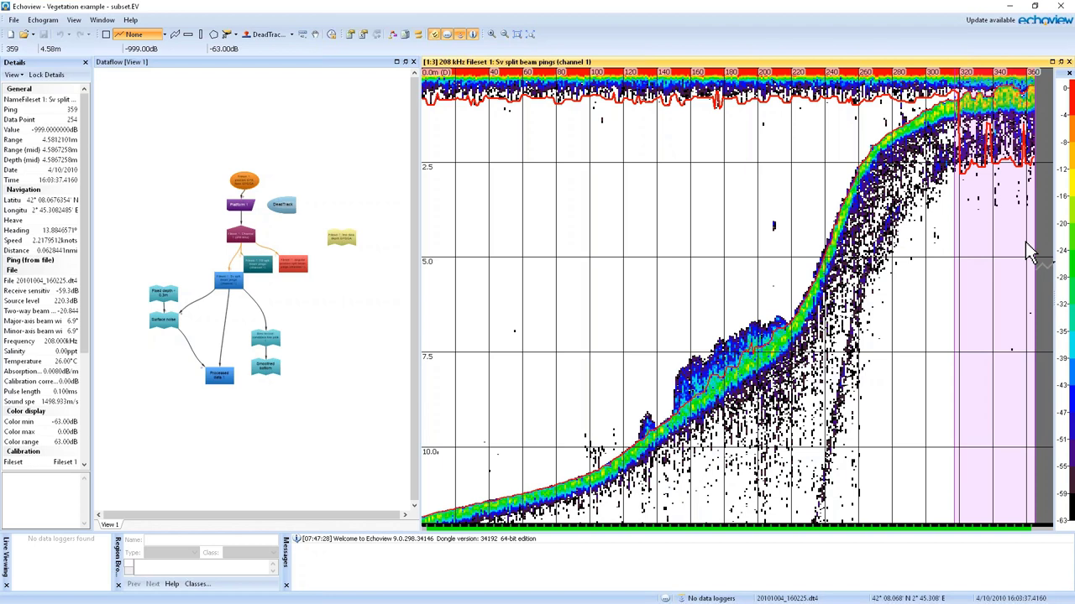
# Open the echogram of the Processed data 1 variable and close the Sv split beam pings echogram
pyautogui.click(396, 211)
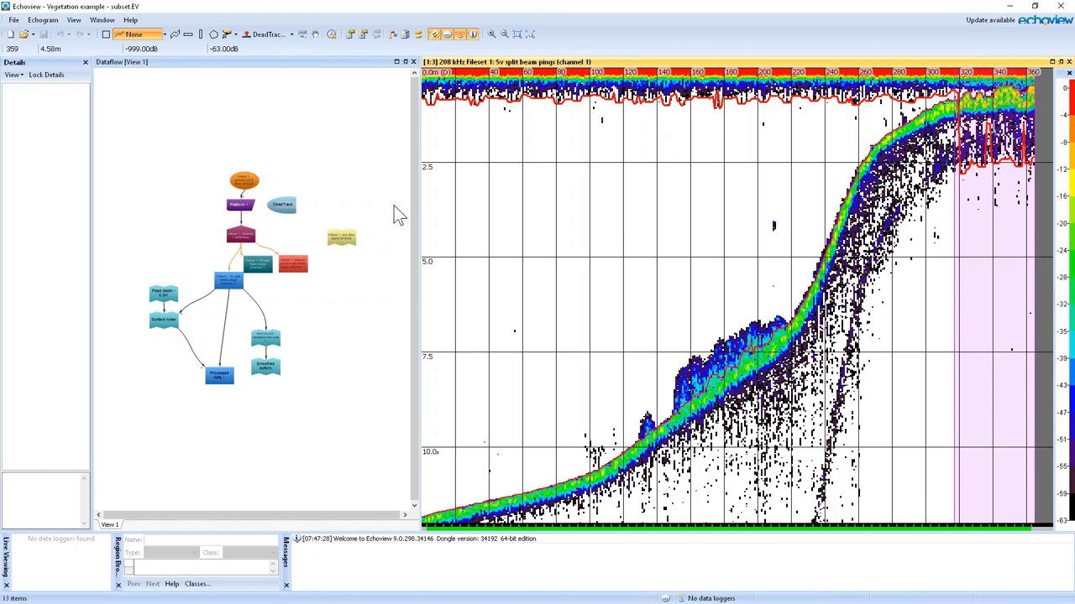
pyautogui.click(216, 377)
pyautogui.doubleClick(231, 375)
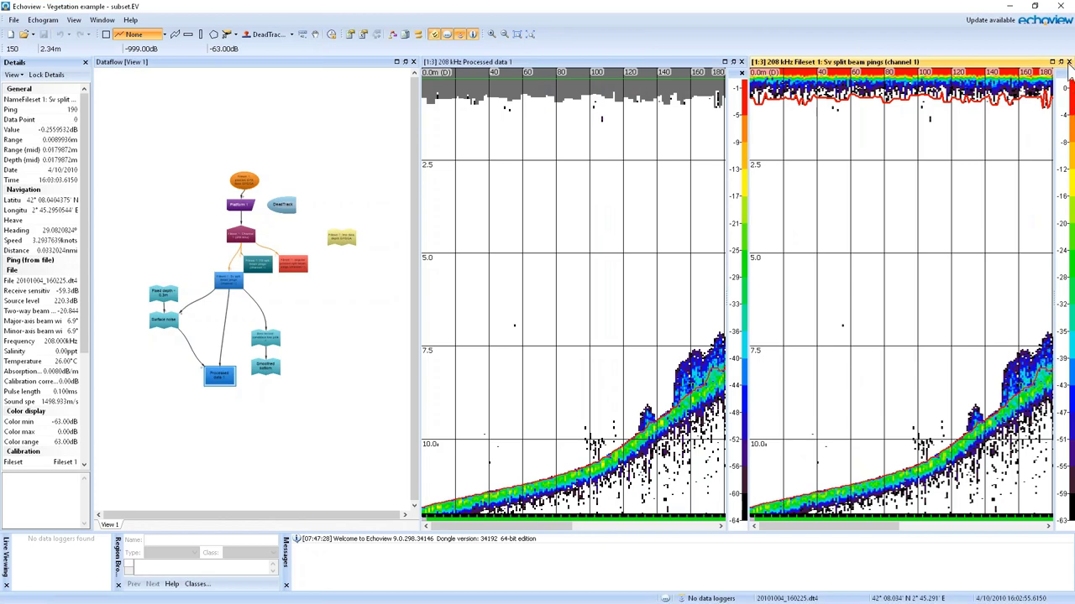
pyautogui.click(1069, 62)
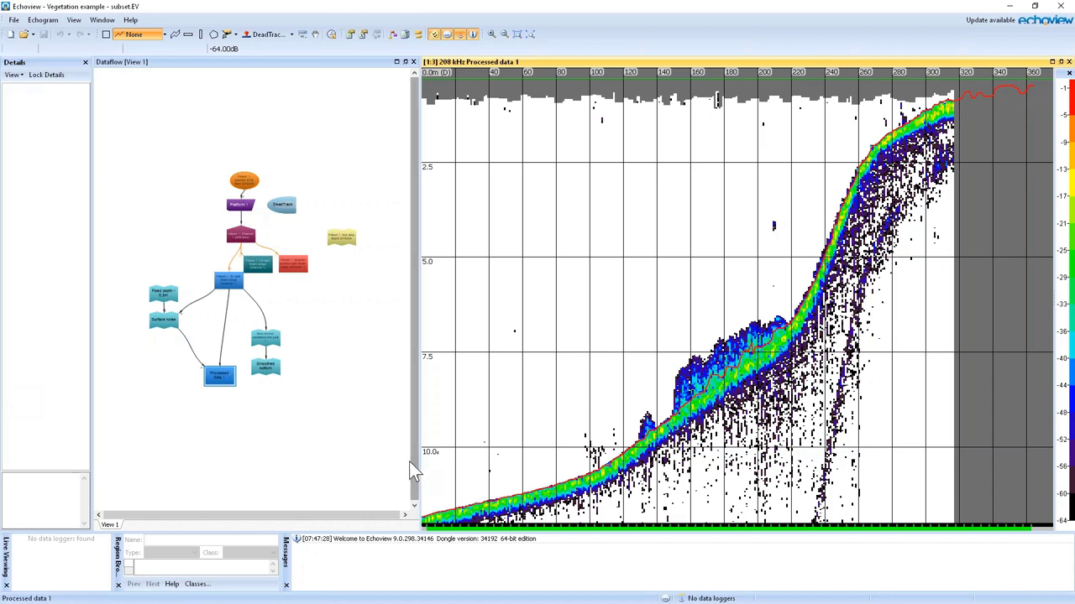
# Create a new virtual line on the Processed data 1 echogram using the Threshold offset operator, keeping the name Threshold offset 1
pyautogui.click(164, 36)
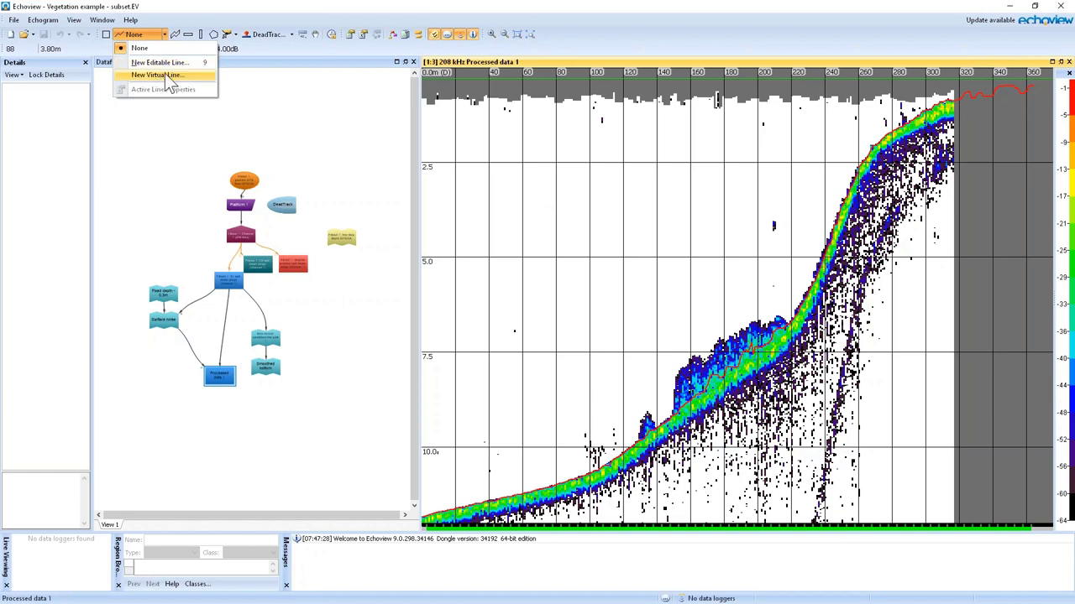
pyautogui.click(164, 75)
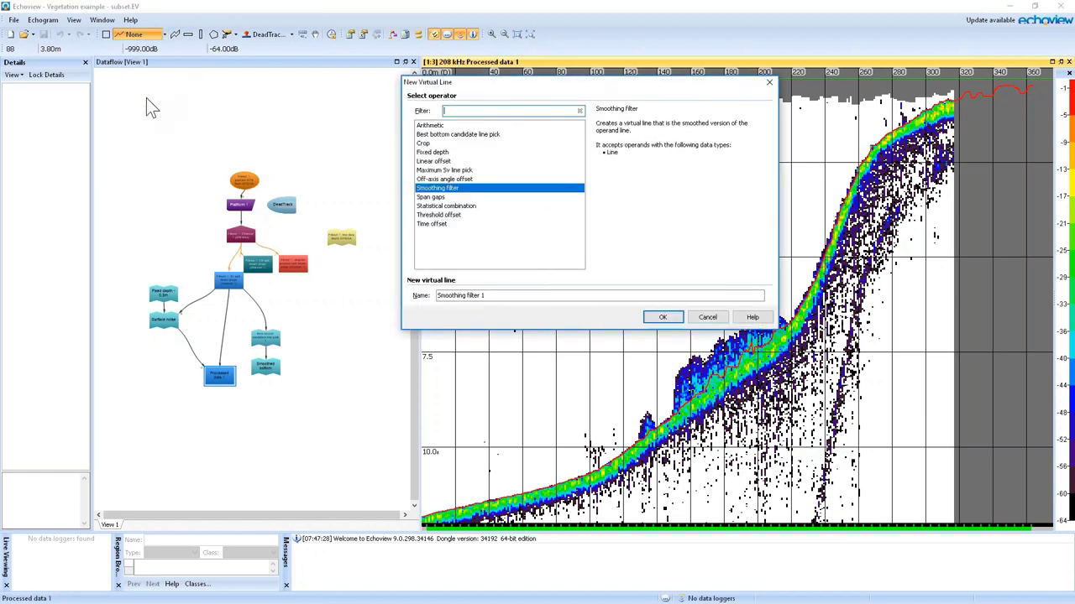
pyautogui.click(480, 217)
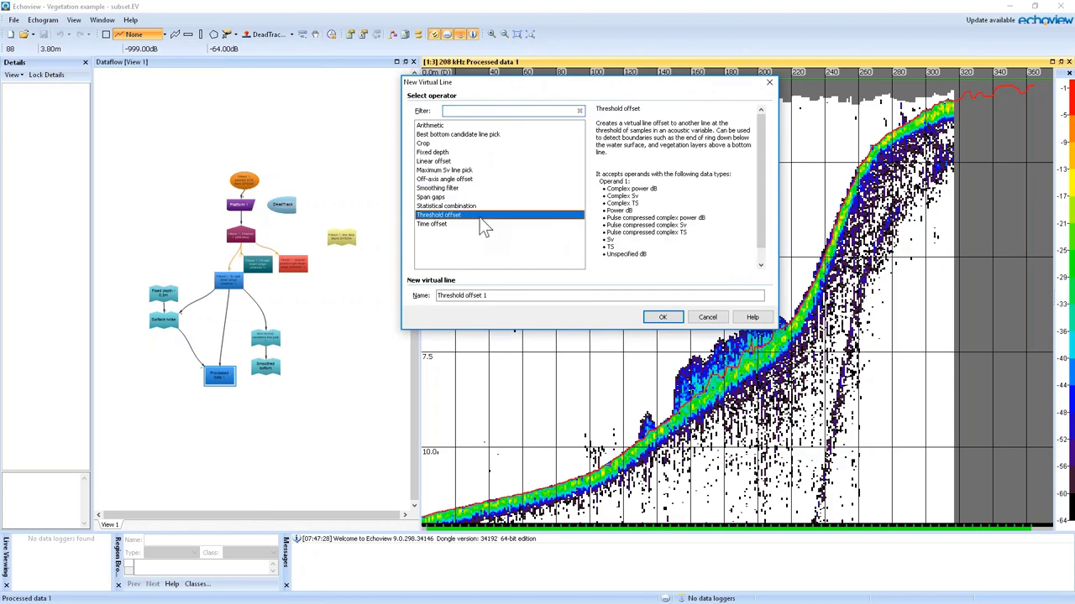
pyautogui.click(662, 317)
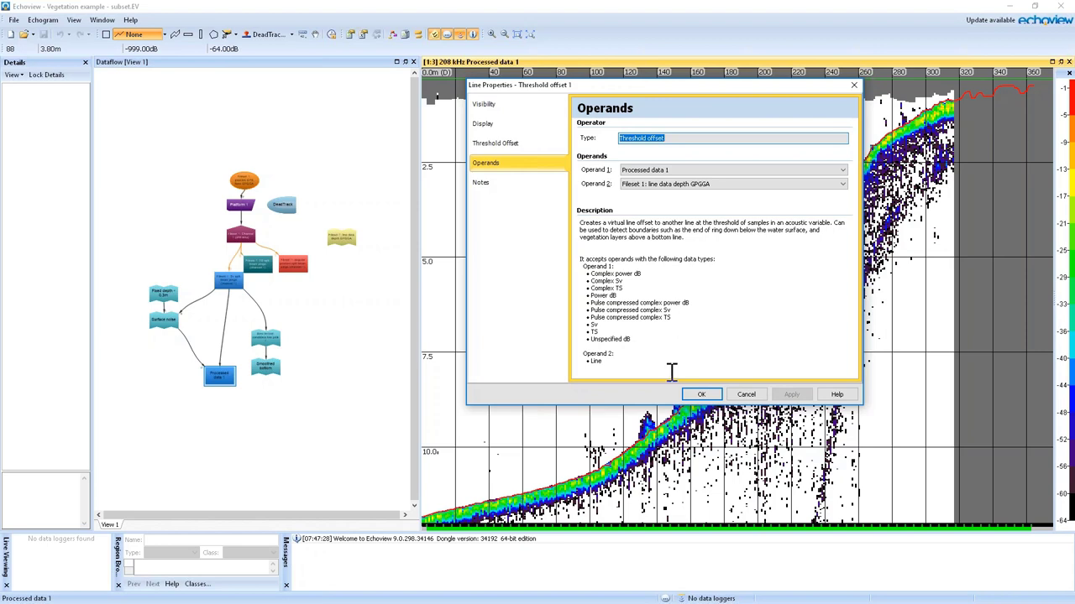
# Set the line's Operand 2 to Smoothed bottom and turn off line-relative smoothing of the echogram data
pyautogui.click(680, 184)
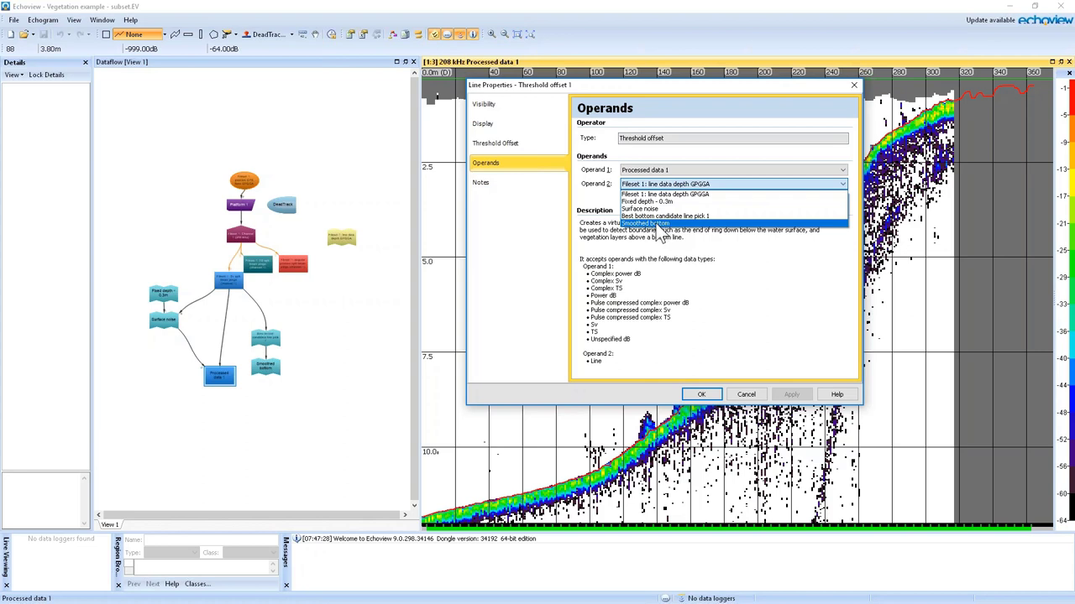
pyautogui.click(659, 224)
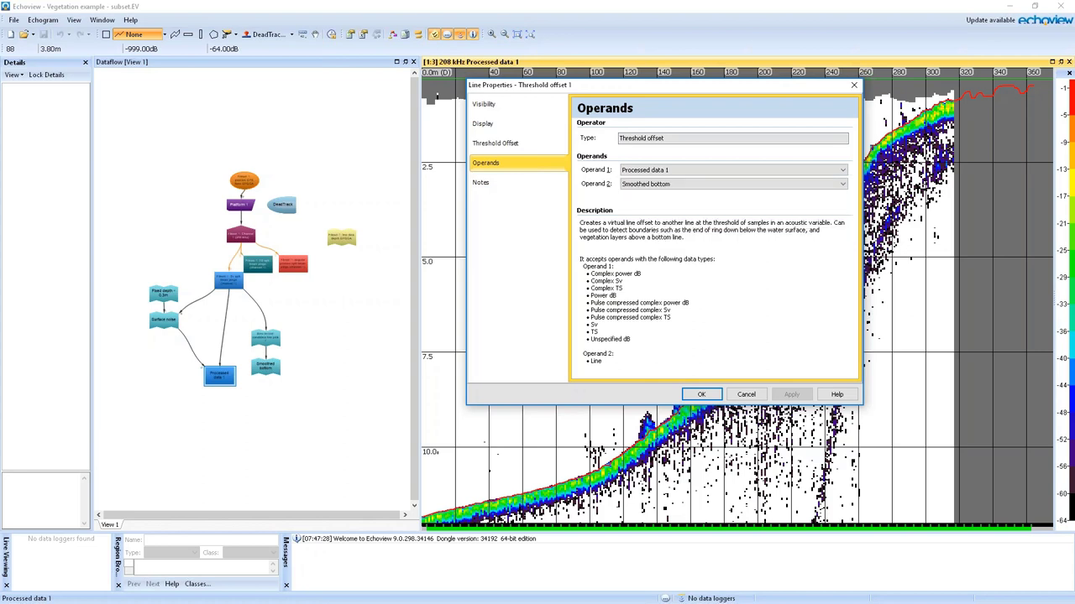
pyautogui.click(512, 145)
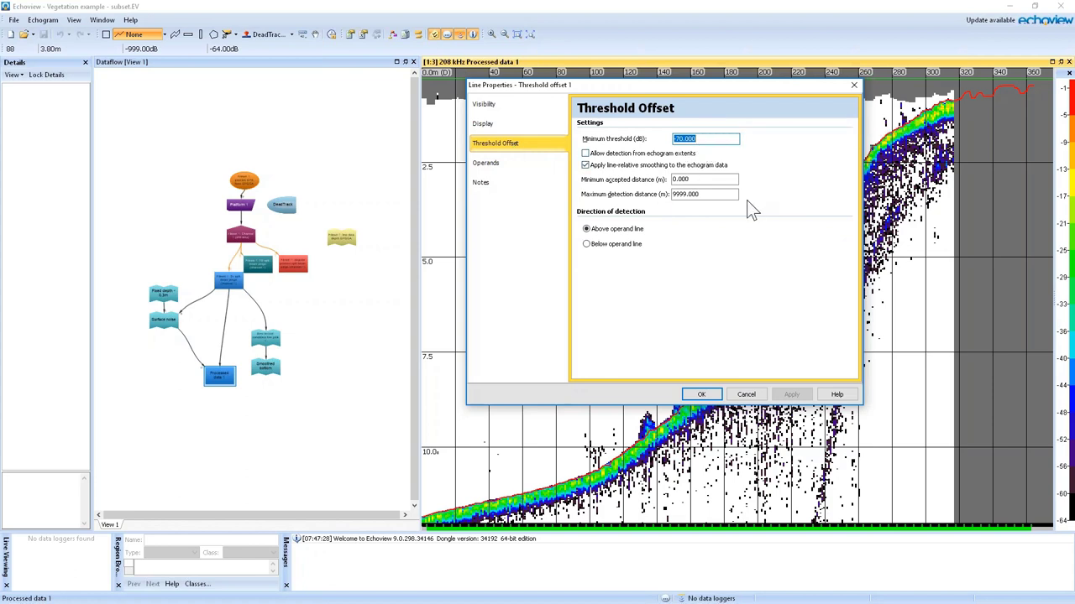
pyautogui.click(585, 166)
# Give the threshold offset line a custom display with thickness 2 and a pink Good color, and apply the line properties
pyautogui.click(507, 124)
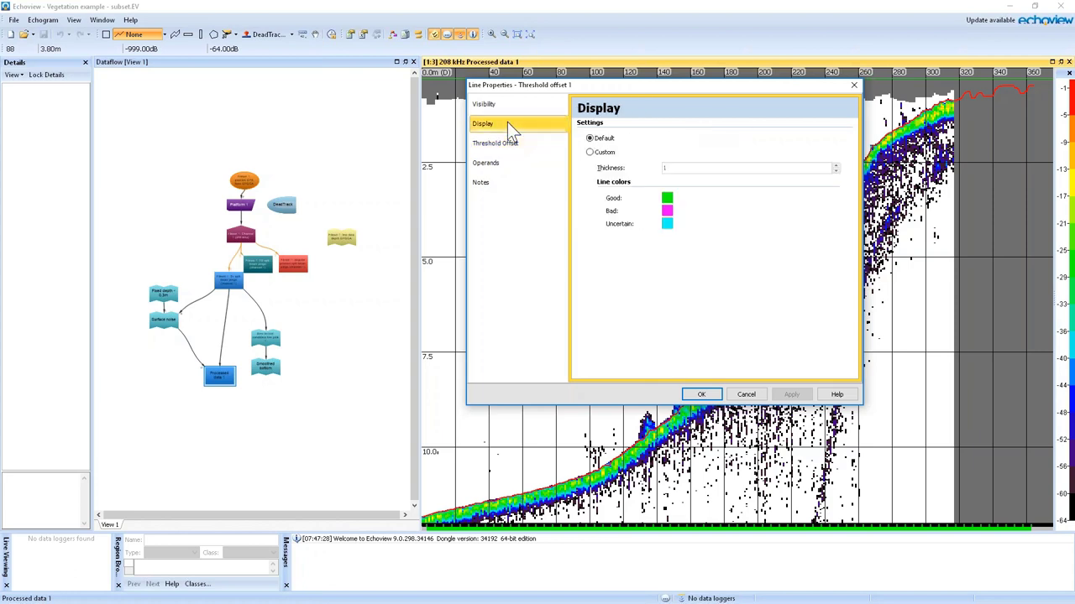
pyautogui.click(590, 152)
pyautogui.doubleClick(674, 168)
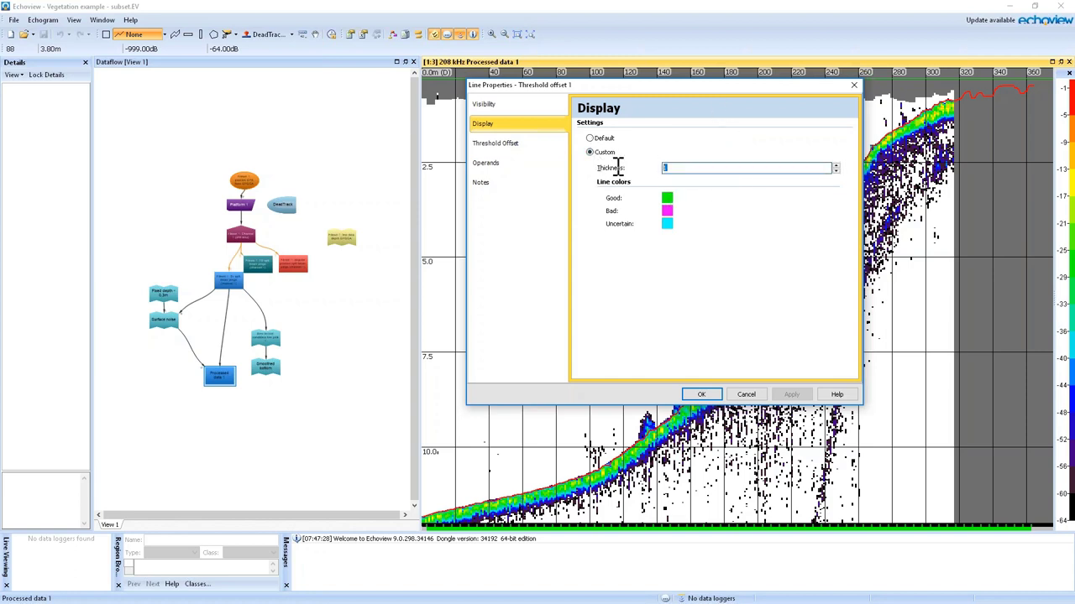
pyautogui.write('2')
pyautogui.click(667, 199)
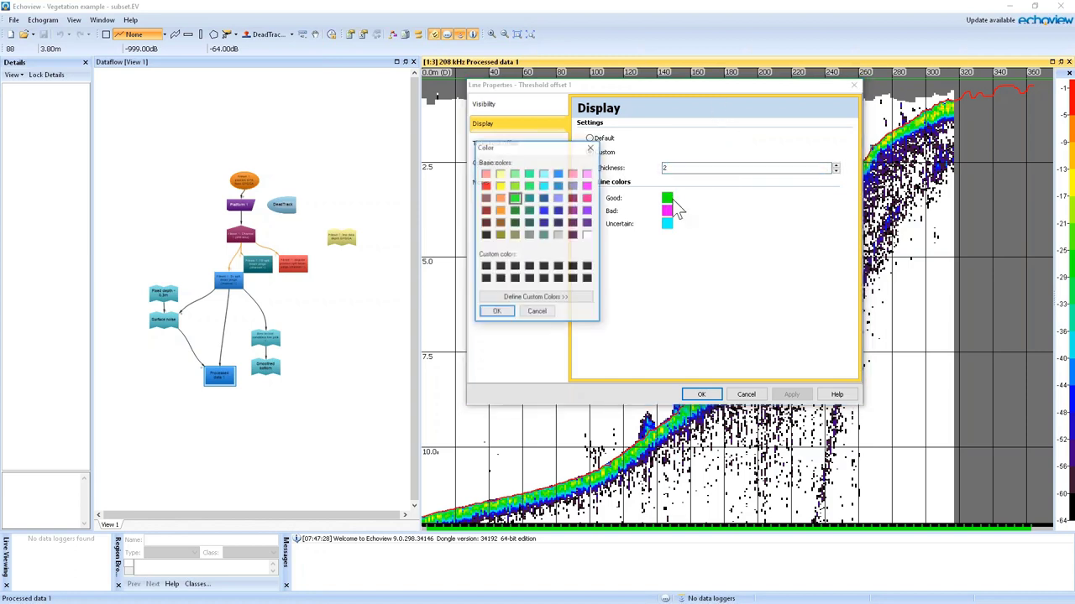
pyautogui.click(587, 198)
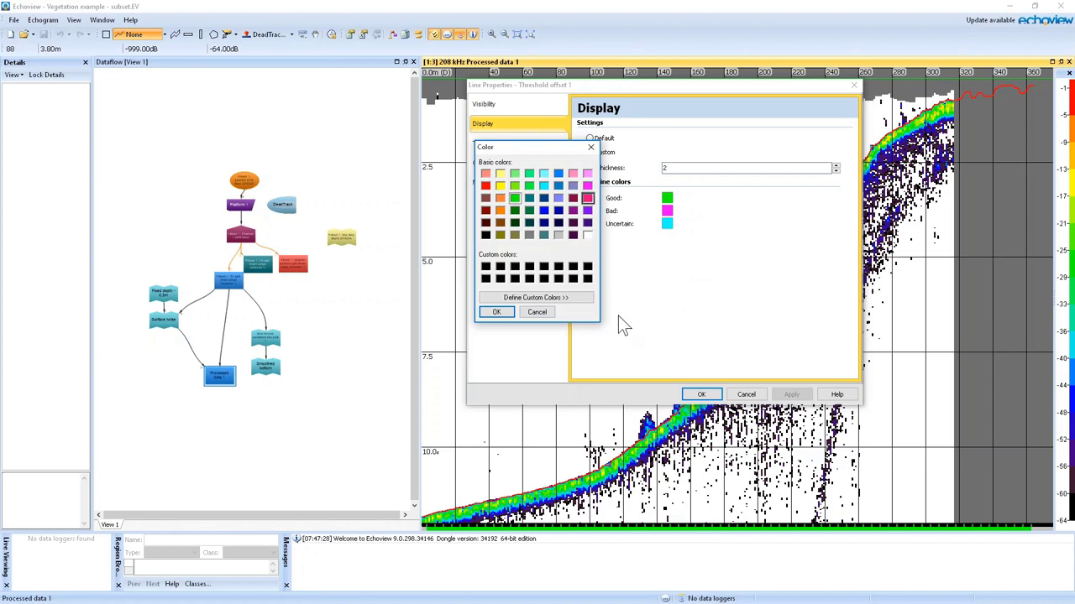
pyautogui.click(500, 313)
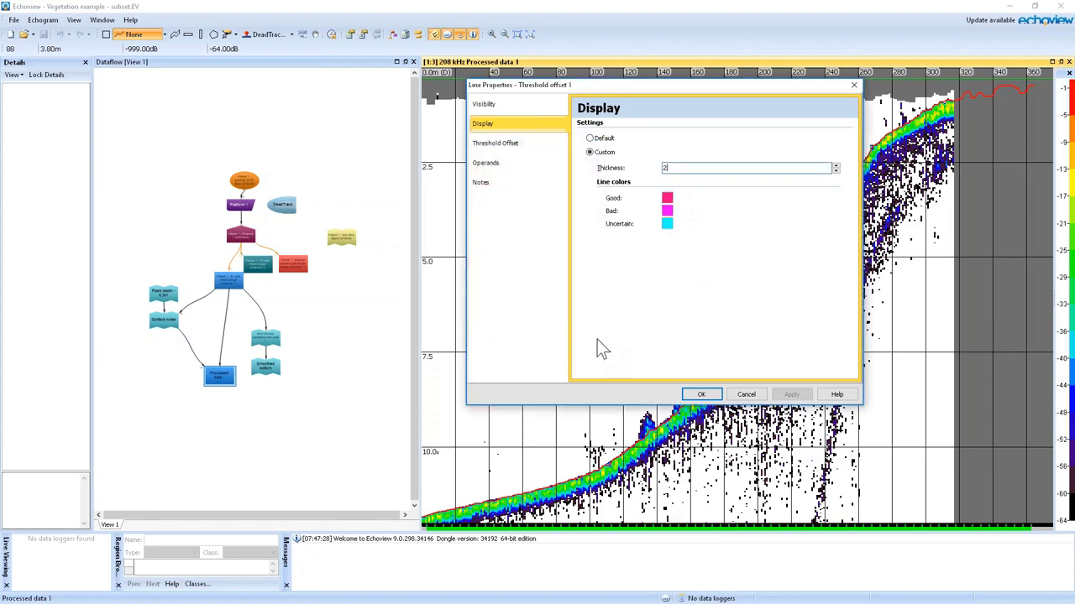
pyautogui.click(701, 394)
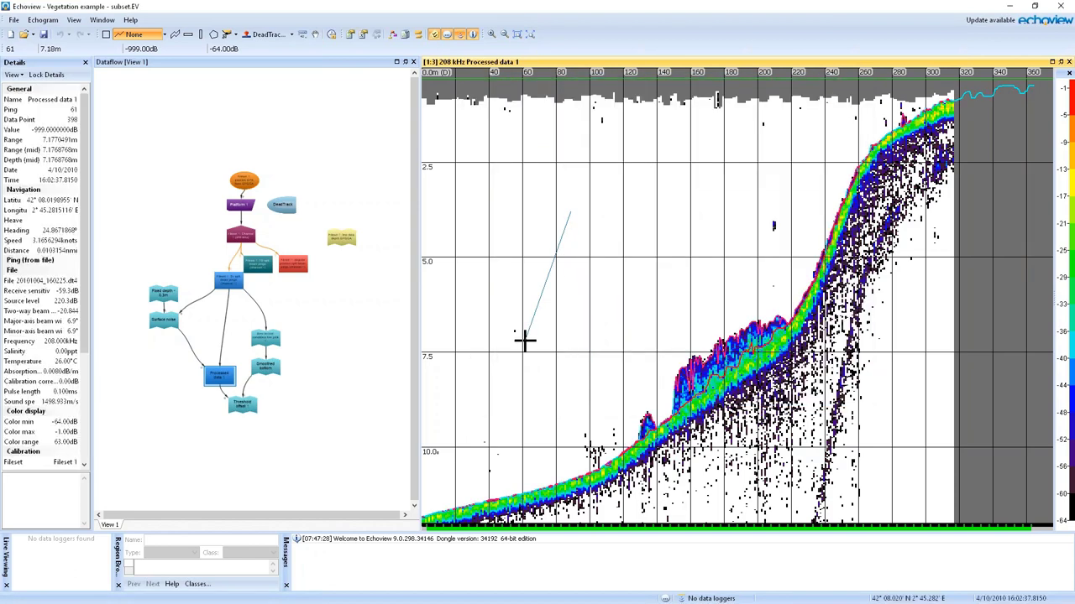
pyautogui.press('Escape')
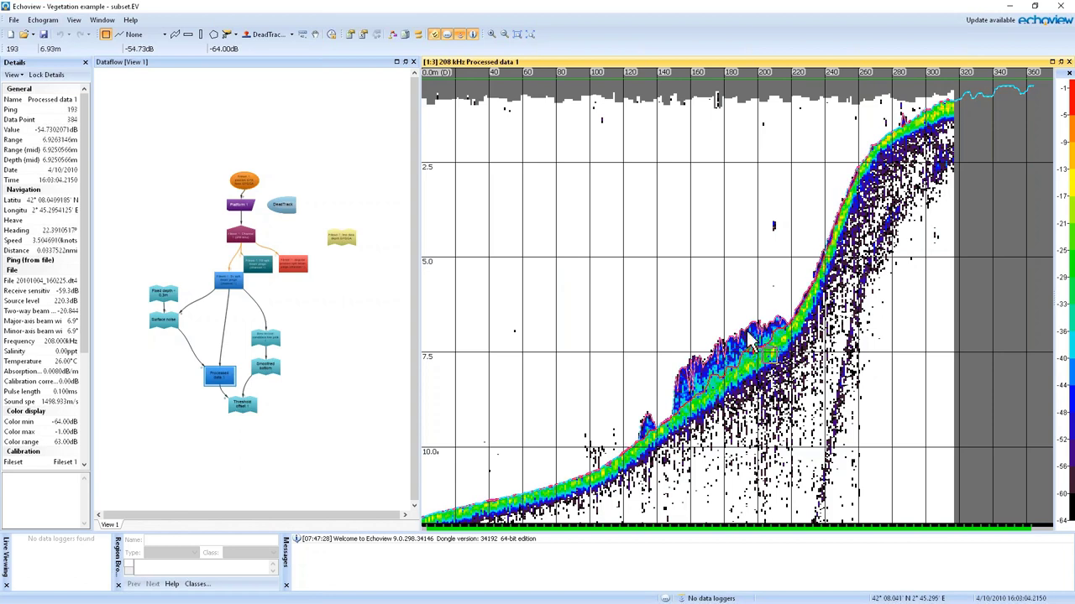
# Set the vegetation line to Threshold offset 1 in the analysis settings of the Processed data 1 variable
pyautogui.moveTo(750, 337)
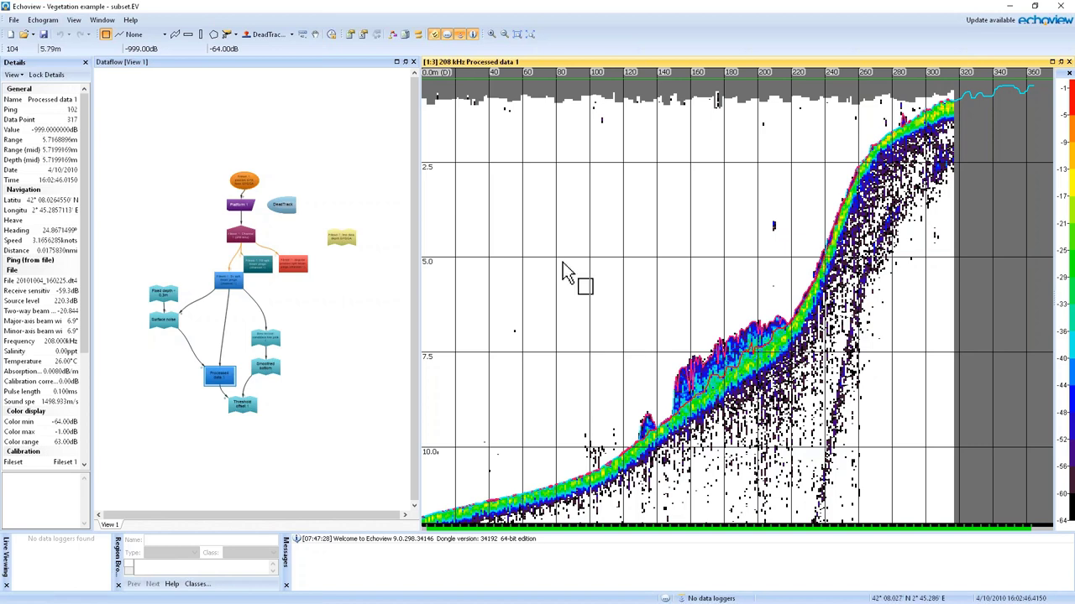
pyautogui.rightClick(566, 221)
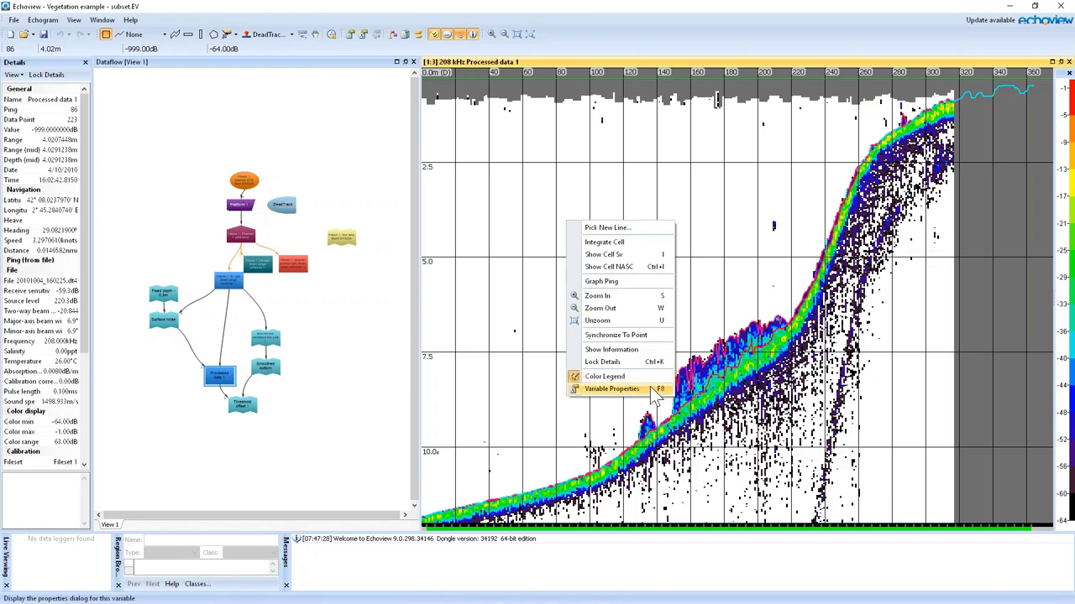
pyautogui.click(655, 393)
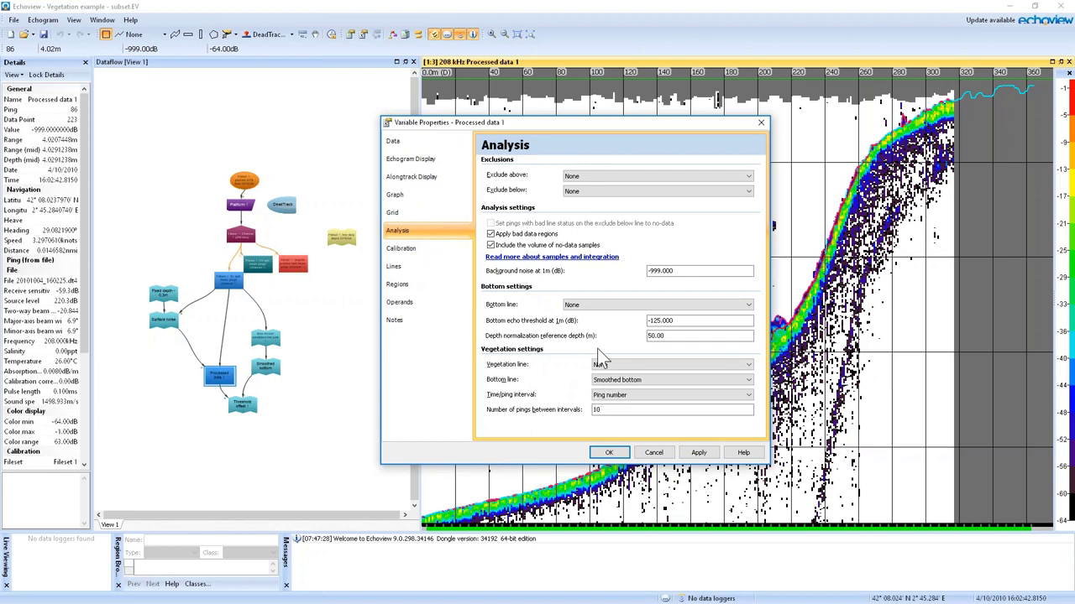
pyautogui.moveTo(596, 128); pyautogui.dragTo(561, 125)
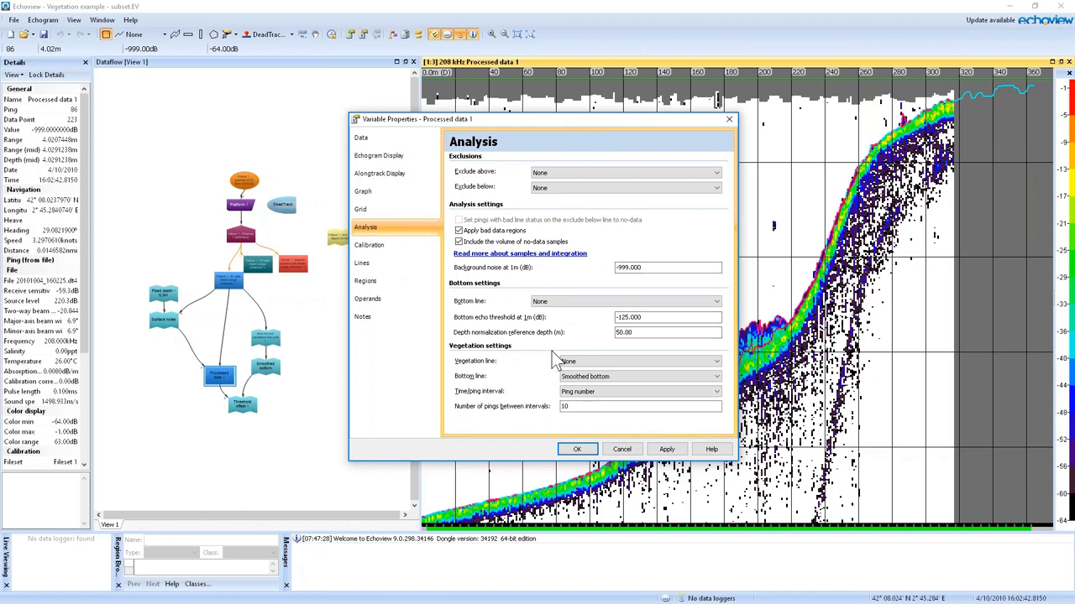
pyautogui.click(598, 363)
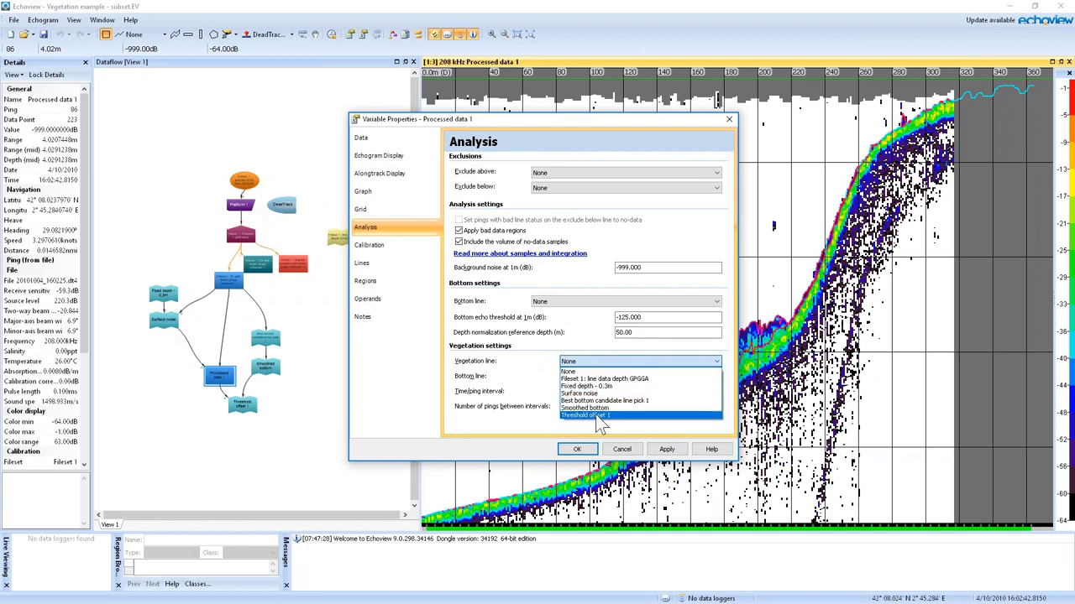
pyautogui.click(598, 416)
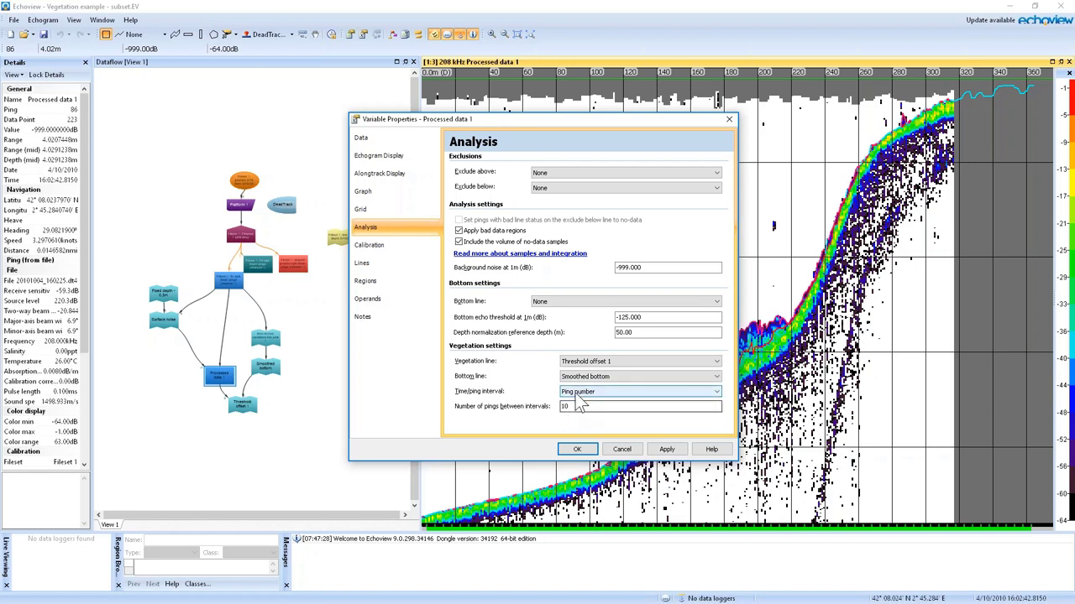
pyautogui.click(578, 449)
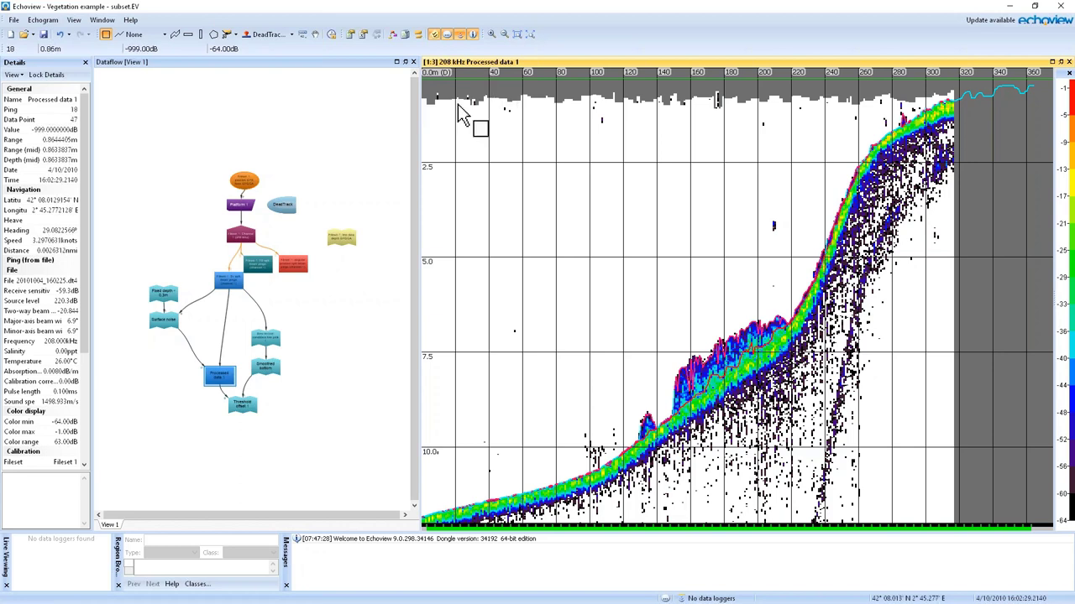
# Export the echogram's vegetation analysis as a comma-separated file named Vegetation analysis in the Echoview 9 webinar folder
pyautogui.click(42, 21)
pyautogui.moveTo(95, 37)
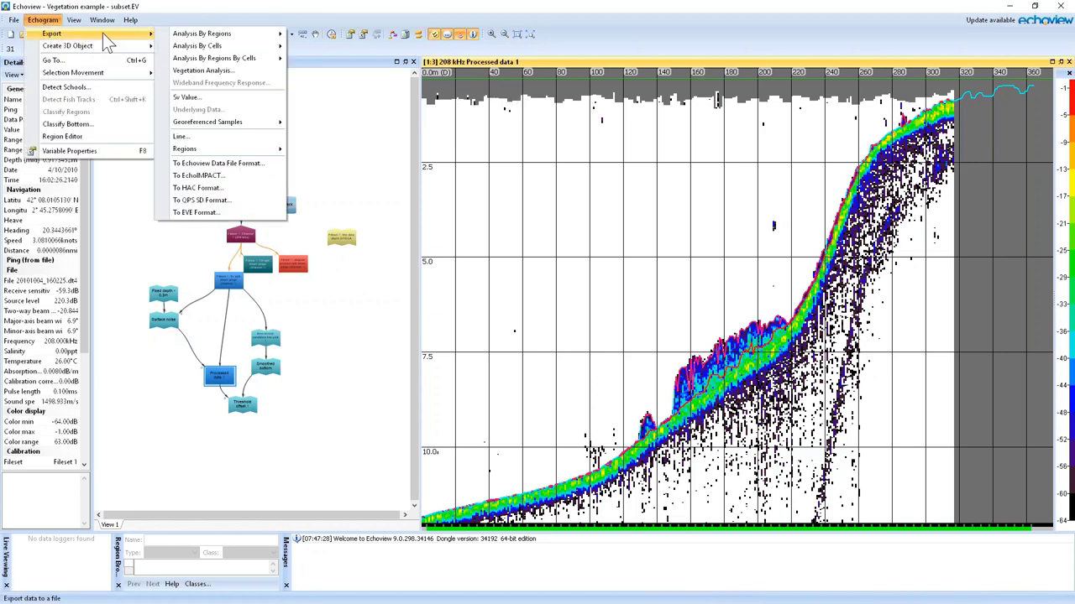
pyautogui.click(244, 72)
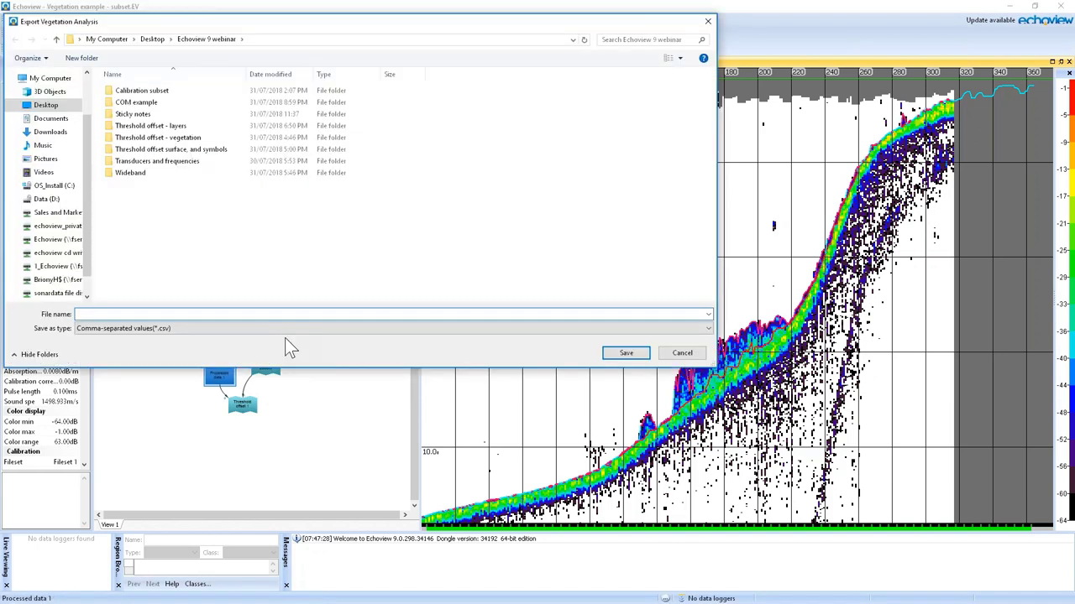
pyautogui.write('Vegeg')
pyautogui.press('BackSpace')
pyautogui.write('tation analysis')
pyautogui.click(335, 328)
pyautogui.click(336, 344)
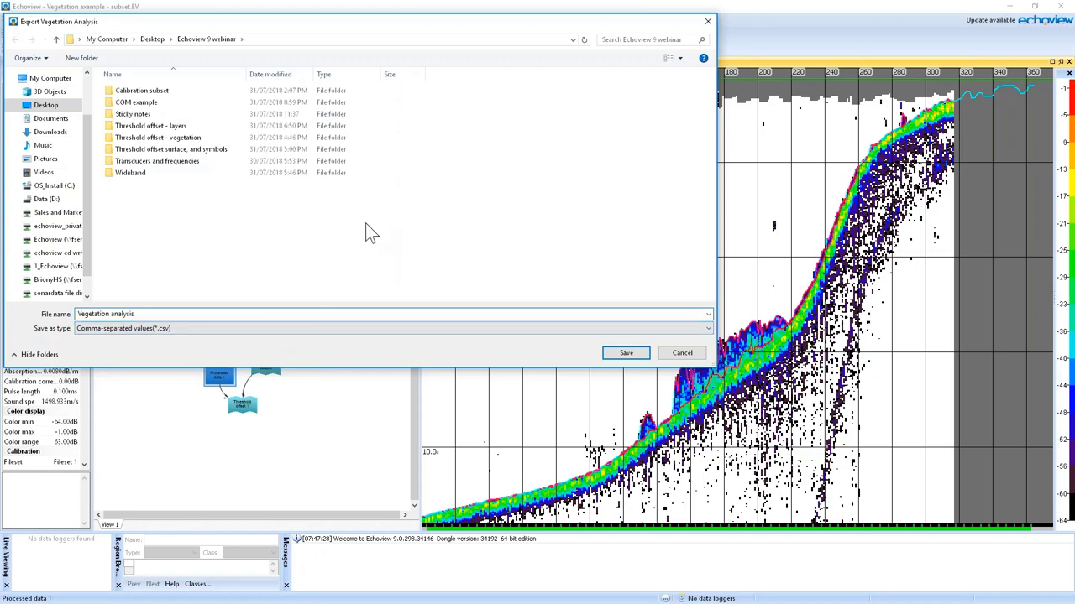
pyautogui.click(623, 352)
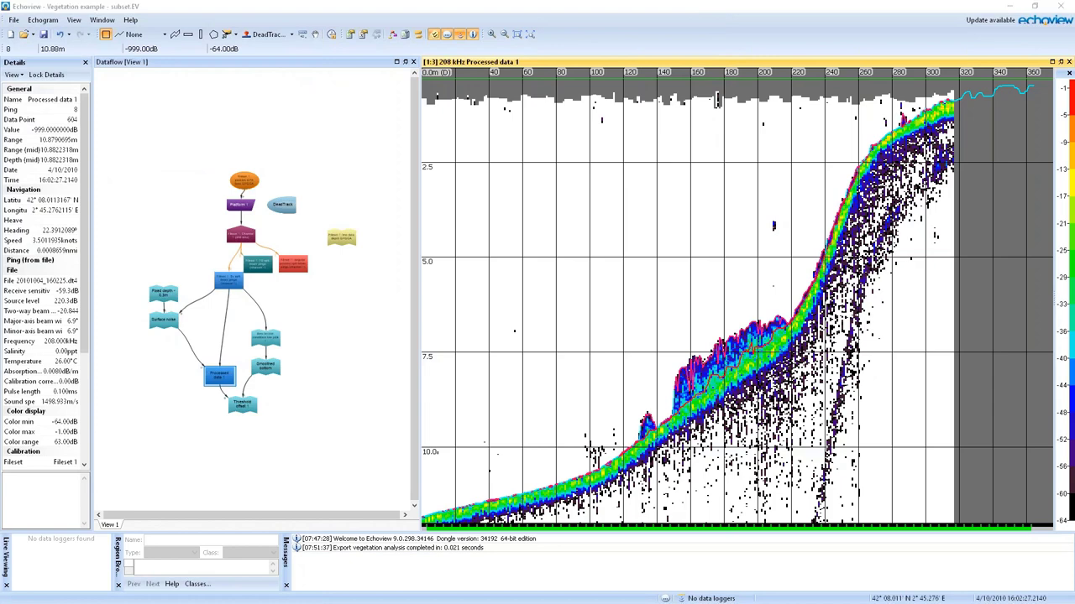
# Open the exported Vegetation analysis.csv in Excel and autofit all its column widths
pyautogui.press('super+e')
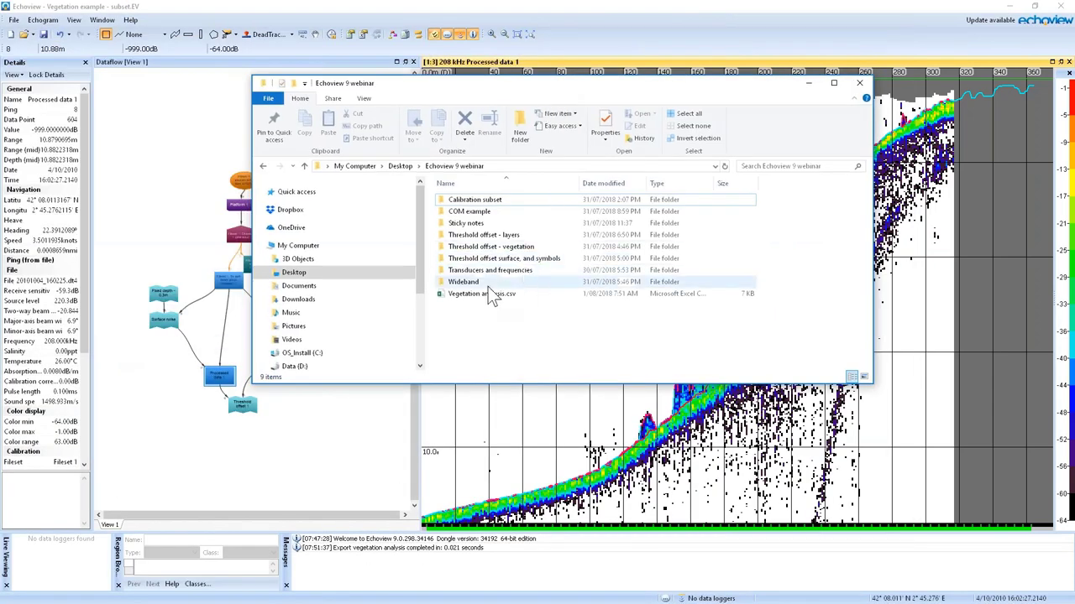
pyautogui.click(483, 294)
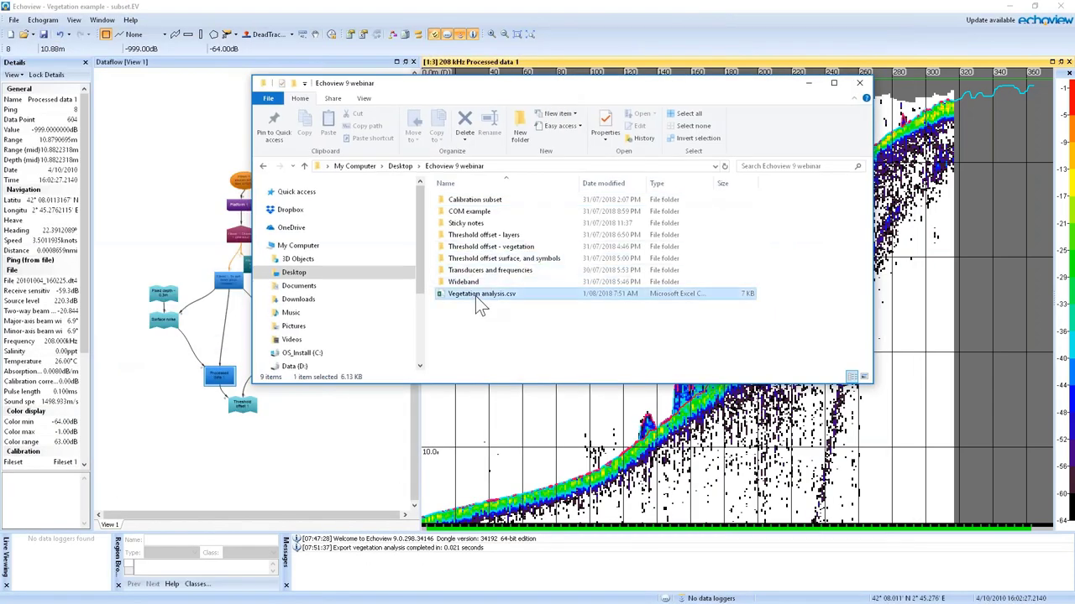
pyautogui.doubleClick(549, 296)
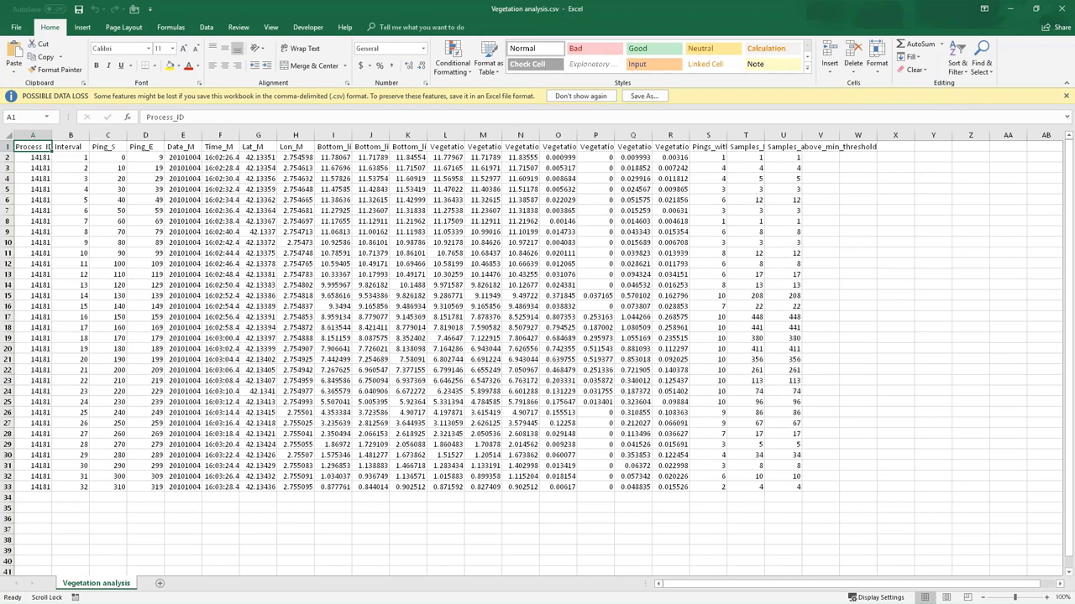
pyautogui.click(8, 135)
pyautogui.doubleClick(51, 135)
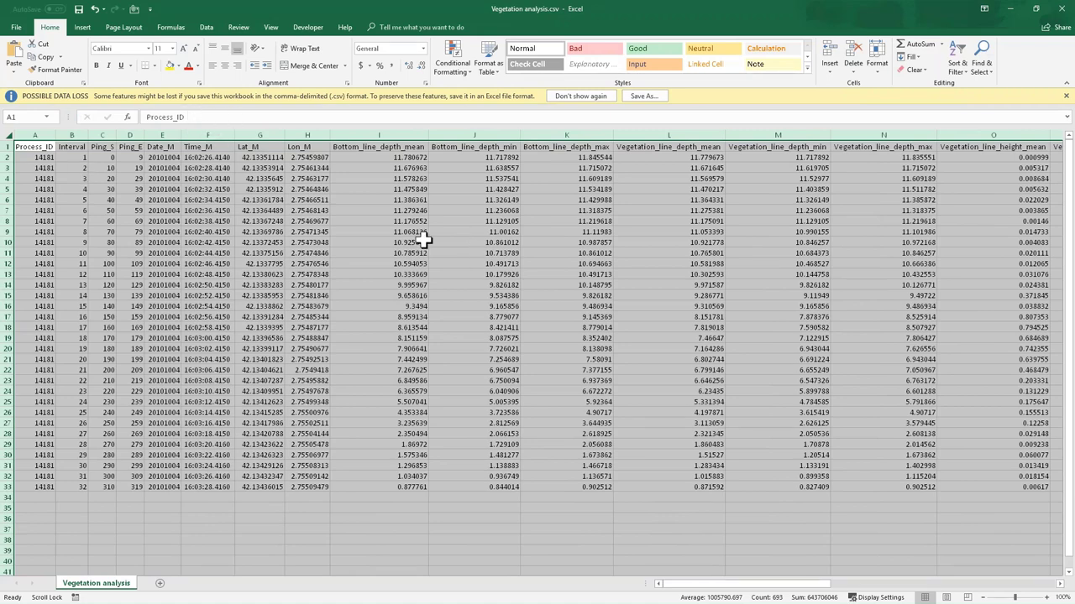
pyautogui.click(270, 232)
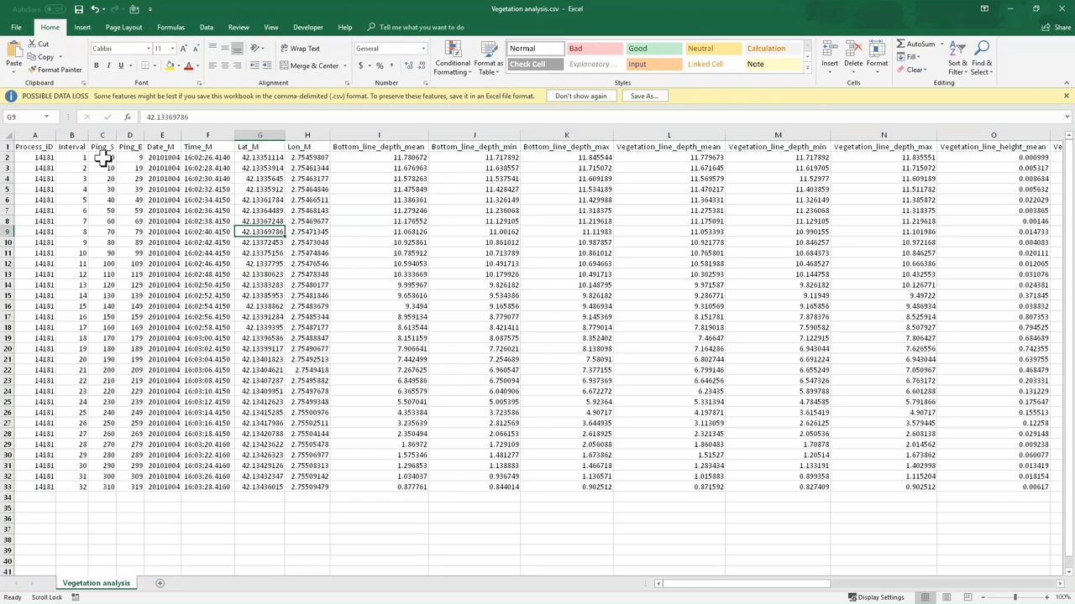
# Review the exported column headers from interval, pings, date, time and position through bottom line depth, vegetation line depth and vegetation line height
pyautogui.moveTo(74, 147); pyautogui.dragTo(124, 140)
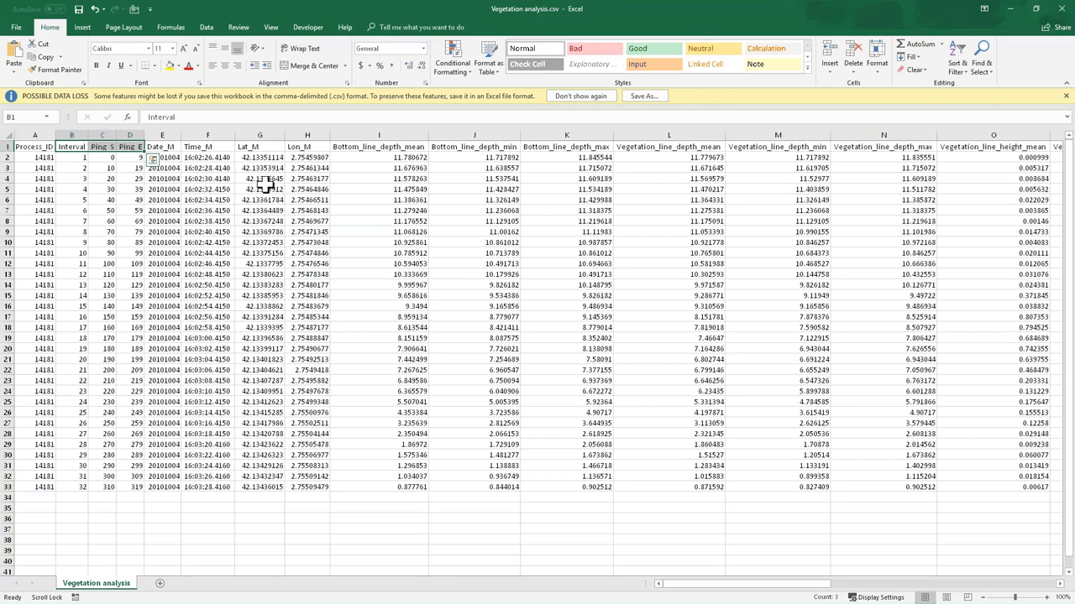
pyautogui.moveTo(161, 146); pyautogui.dragTo(295, 143)
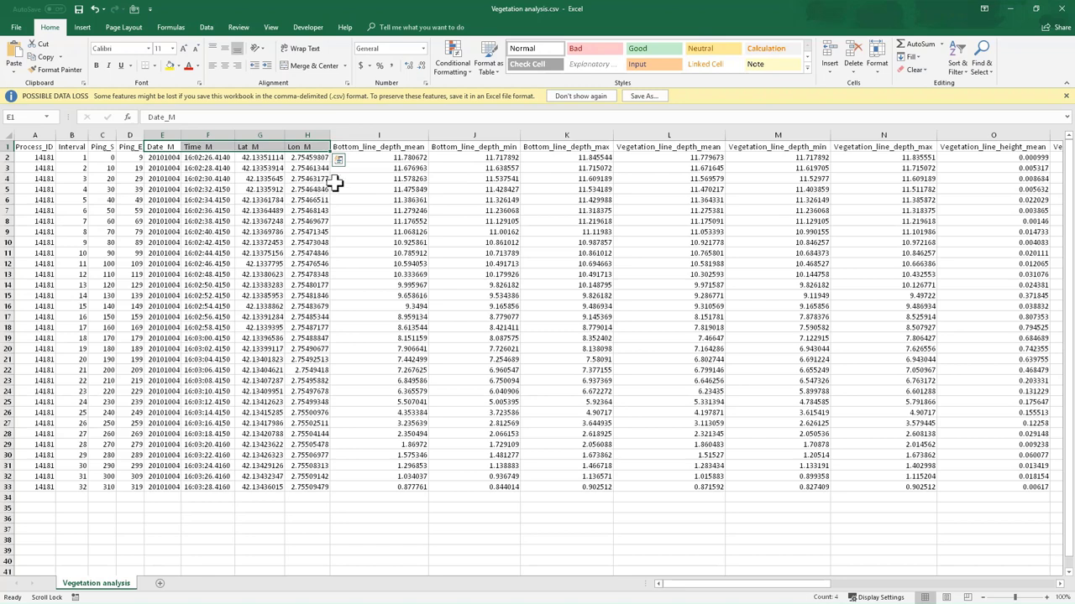
pyautogui.click(411, 148)
pyautogui.moveTo(417, 149); pyautogui.dragTo(561, 147)
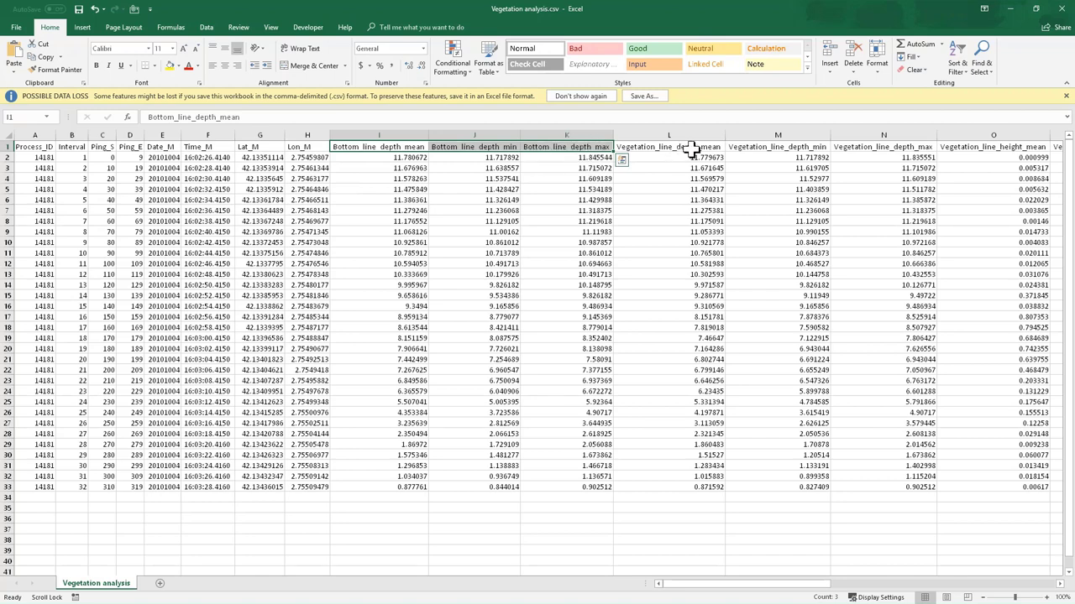
pyautogui.moveTo(688, 148); pyautogui.dragTo(880, 149)
pyautogui.moveTo(780, 586); pyautogui.dragTo(974, 559)
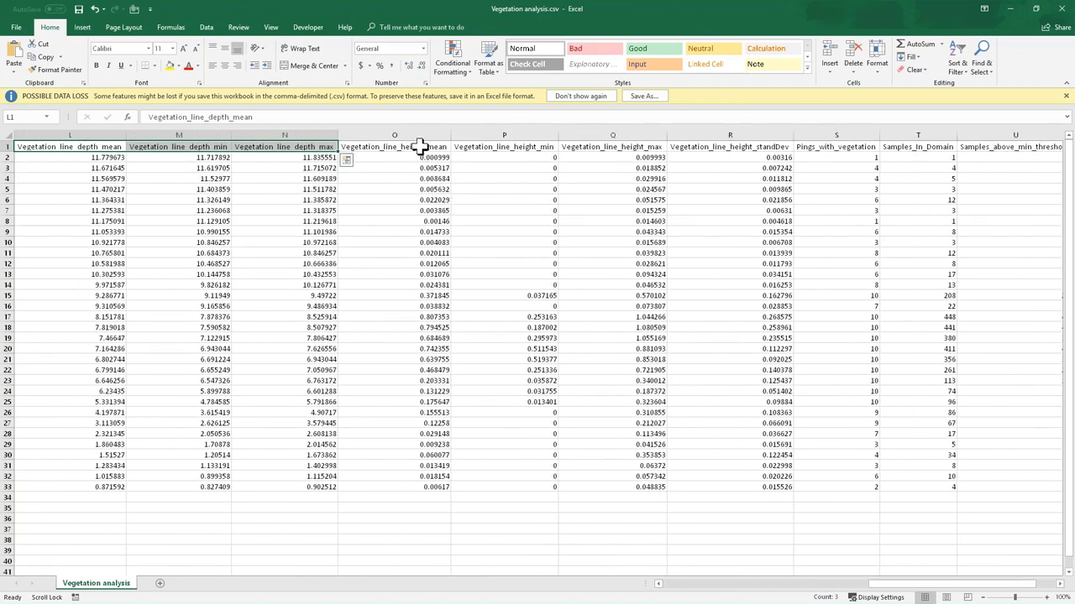
pyautogui.moveTo(418, 146); pyautogui.dragTo(601, 148)
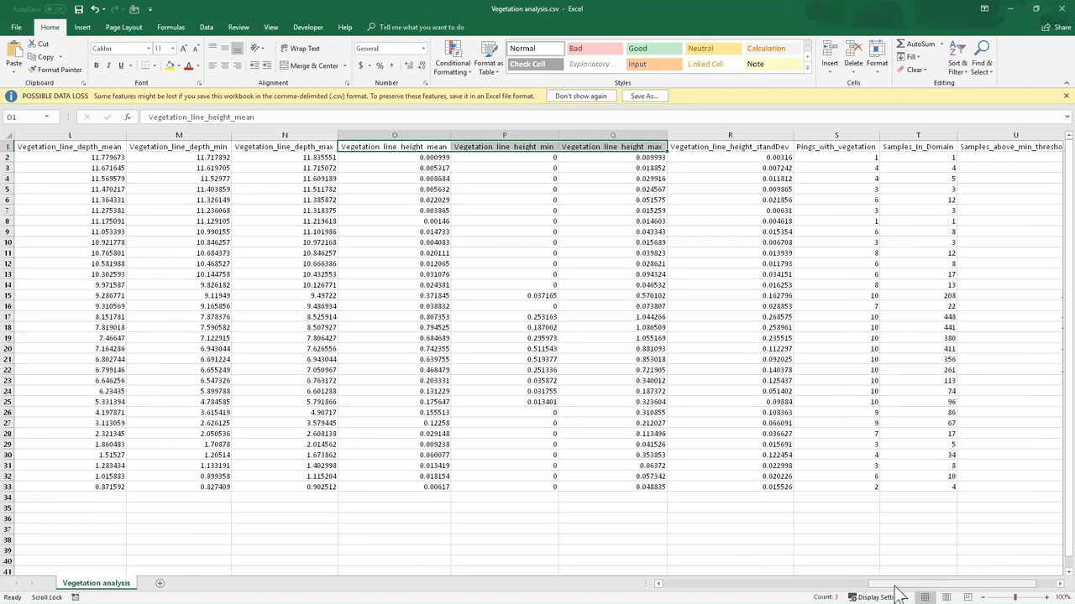
pyautogui.moveTo(872, 585); pyautogui.dragTo(622, 602)
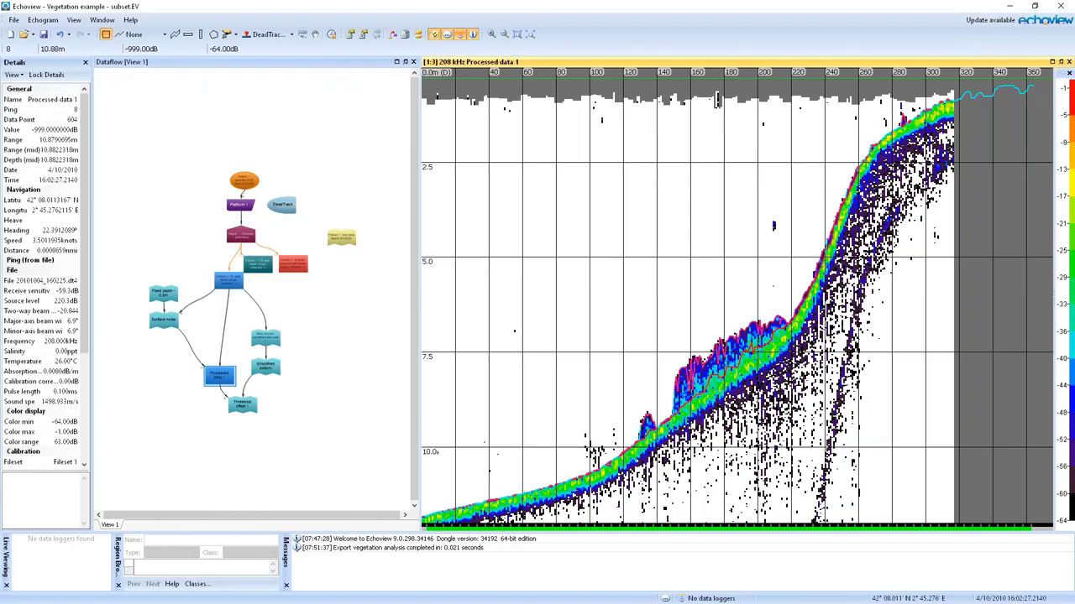
# In Echoview, close Vegetation example - subset.EV without saving the changes and open the recent file 3D example.EV
pyautogui.click(243, 382)
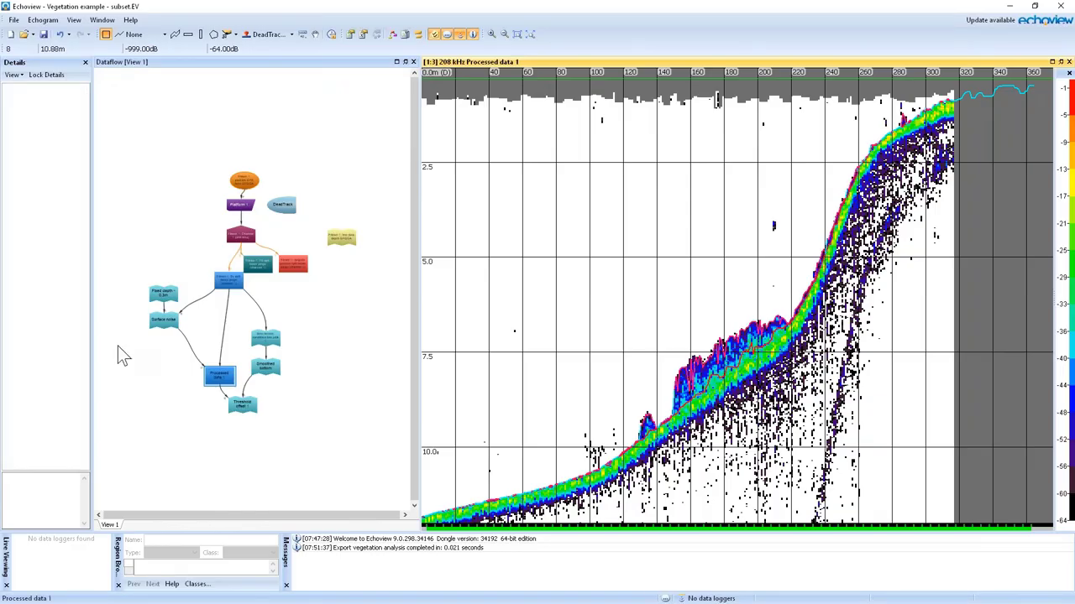
pyautogui.hotkey('ctrl', 'F4')
pyautogui.press('Tab')
pyautogui.press('Return')
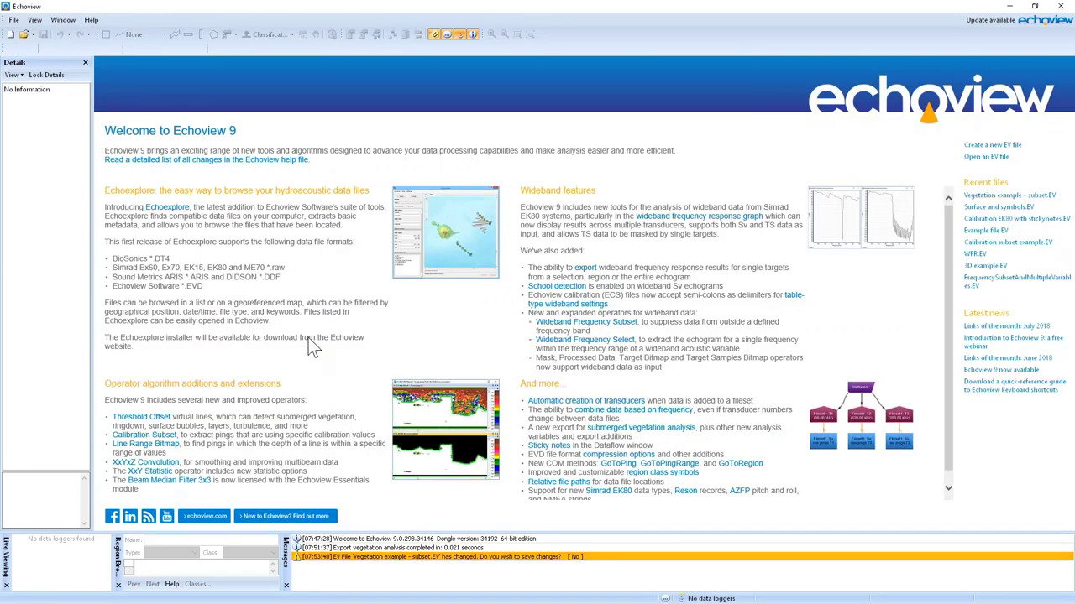
pyautogui.click(987, 267)
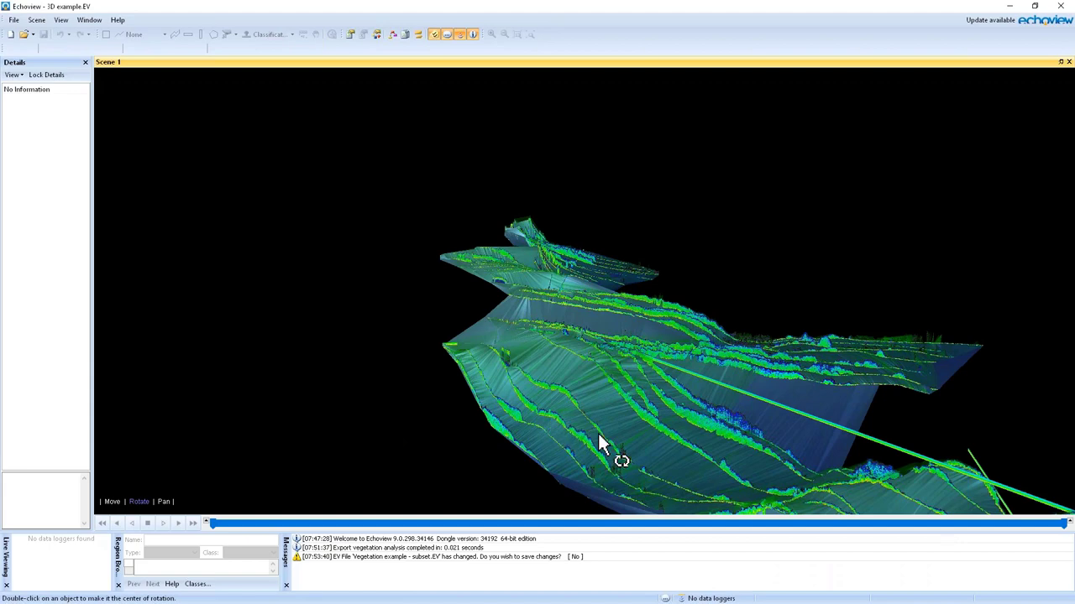
# Examine the vegetation curtains and bottom surface in the 3D scene from several angles and distances
pyautogui.moveTo(598, 434); pyautogui.dragTo(621, 456)
pyautogui.moveTo(421, 368); pyautogui.dragTo(476, 352)
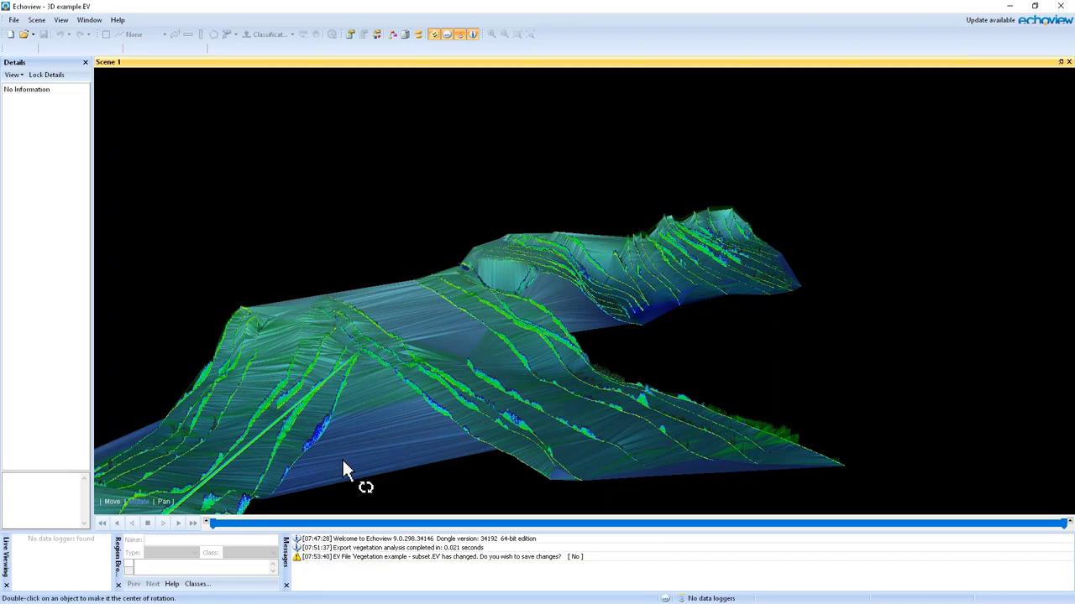
pyautogui.moveTo(479, 344); pyautogui.dragTo(538, 265)
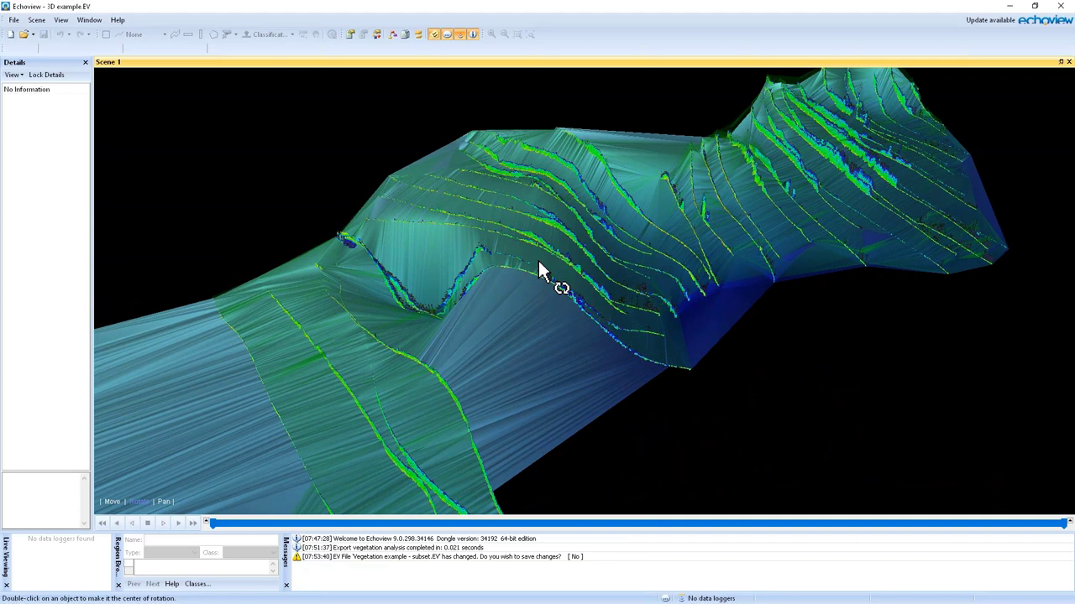
pyautogui.scroll(-10, 540, 263)
pyautogui.moveTo(561, 332); pyautogui.dragTo(552, 363)
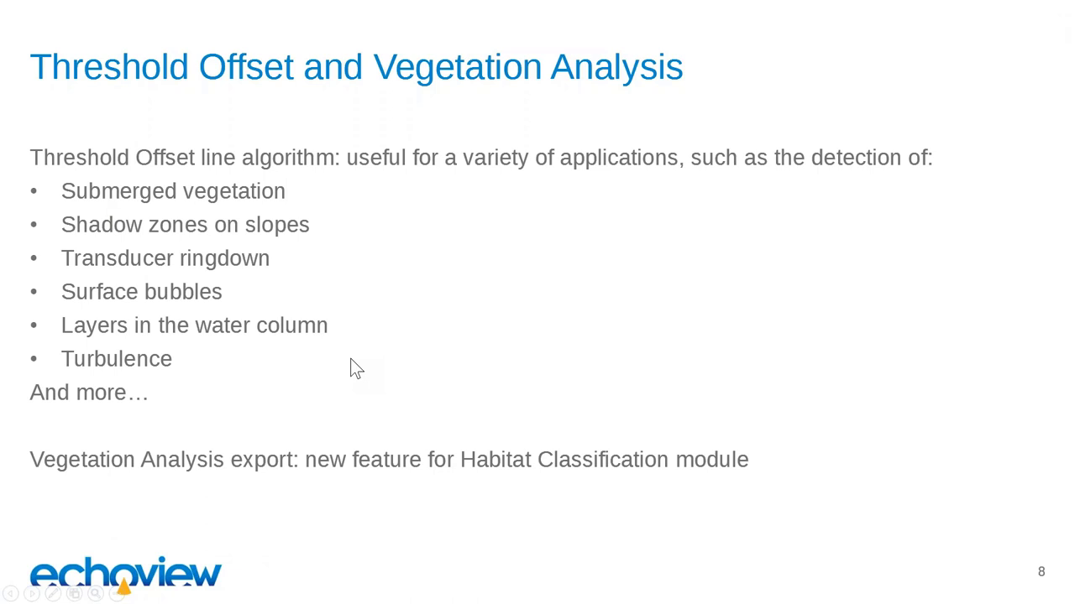
pyautogui.click(408, 328)
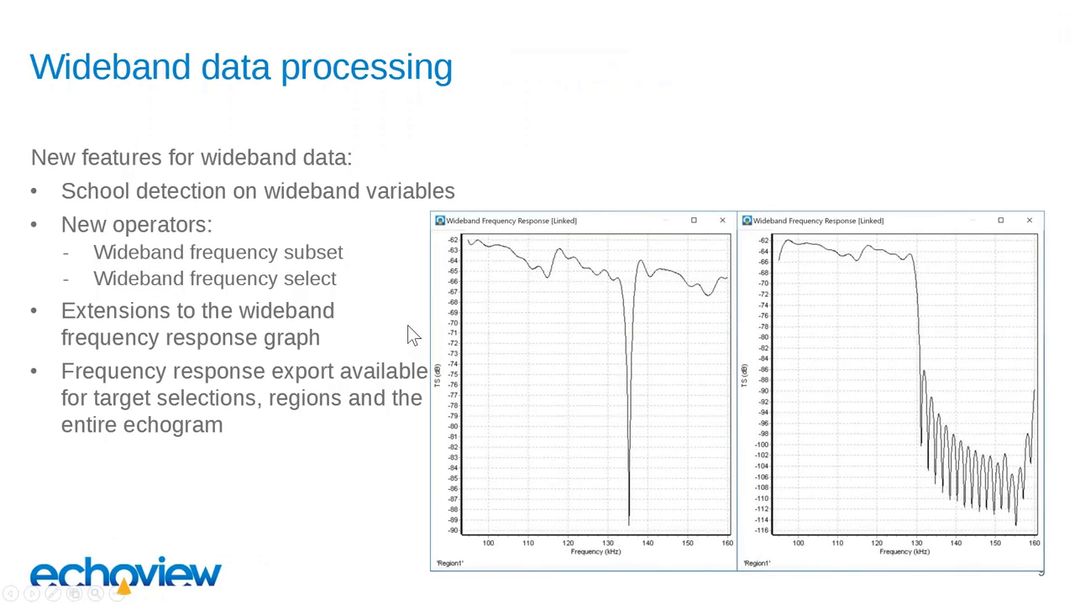
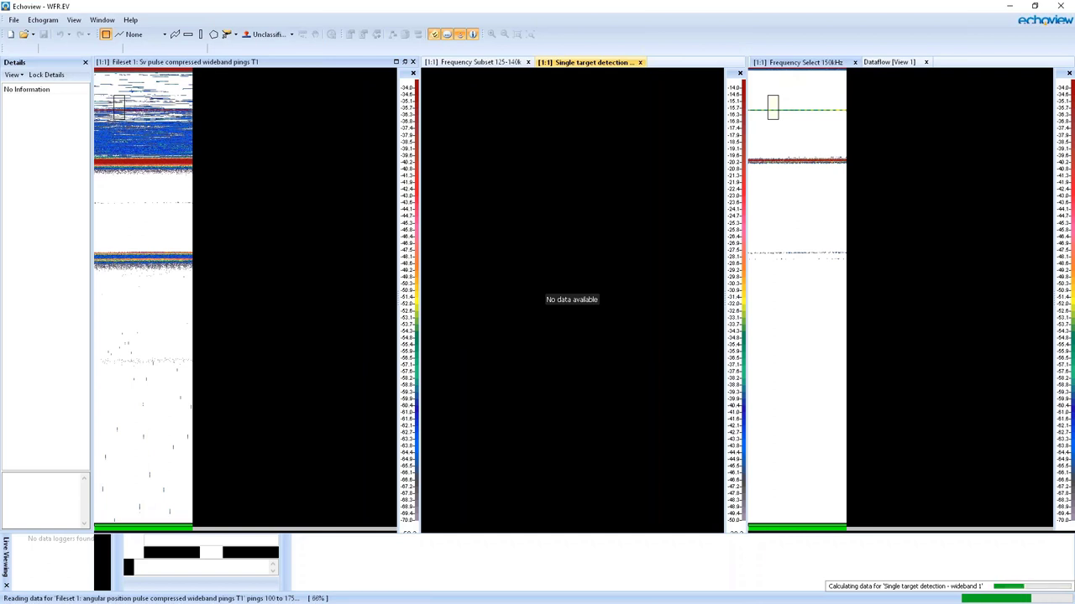
# Check the Wideband Frequency Subset start and end frequency settings in the Frequency Subset variable's properties, leaving them unchanged
pyautogui.click(473, 62)
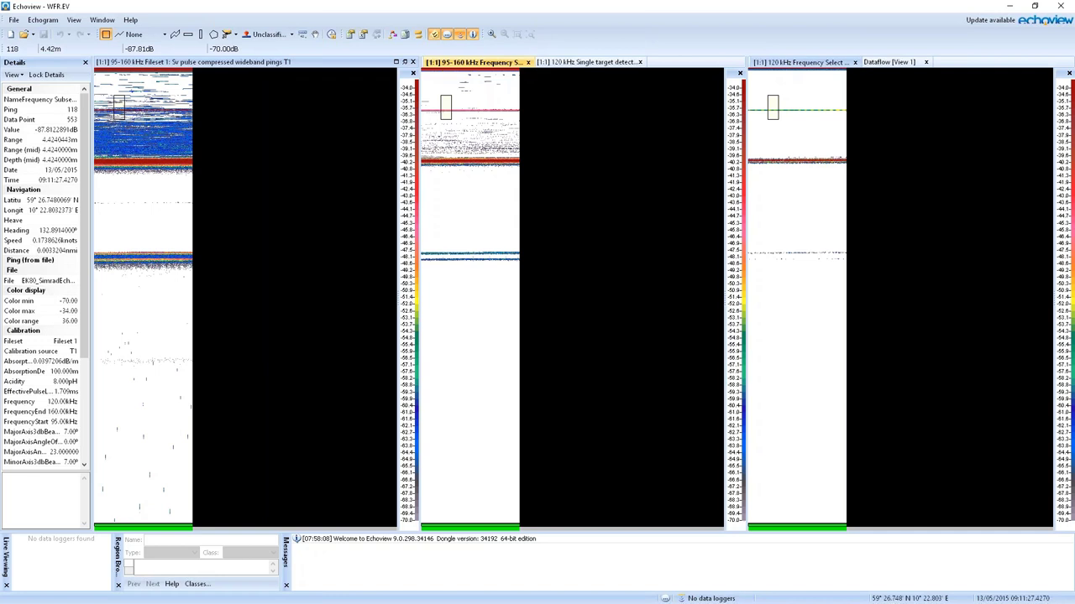
pyautogui.rightClick(494, 126)
pyautogui.click(557, 276)
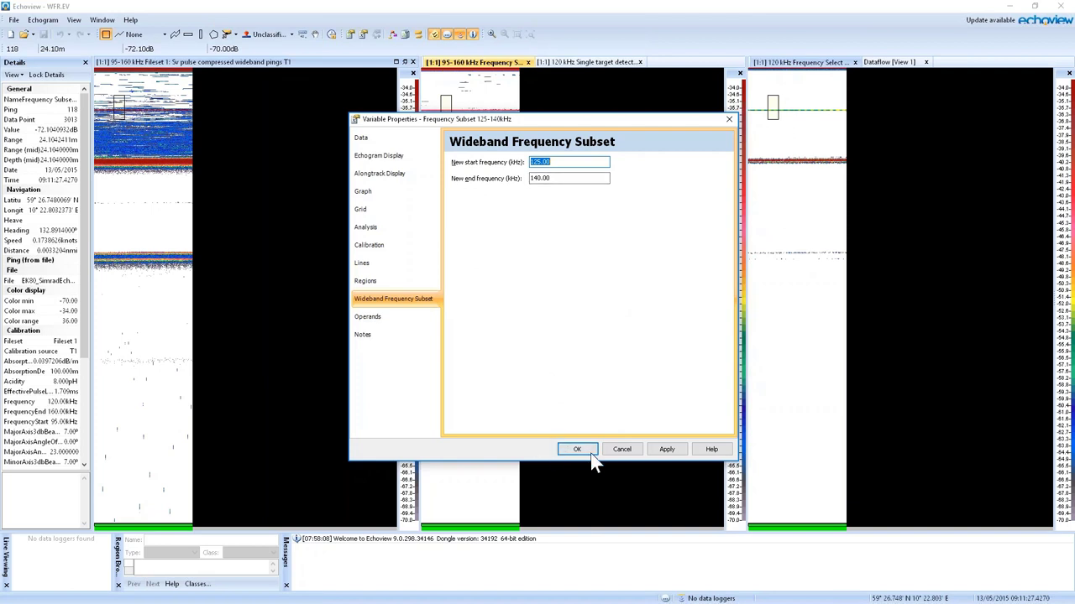
pyautogui.click(622, 451)
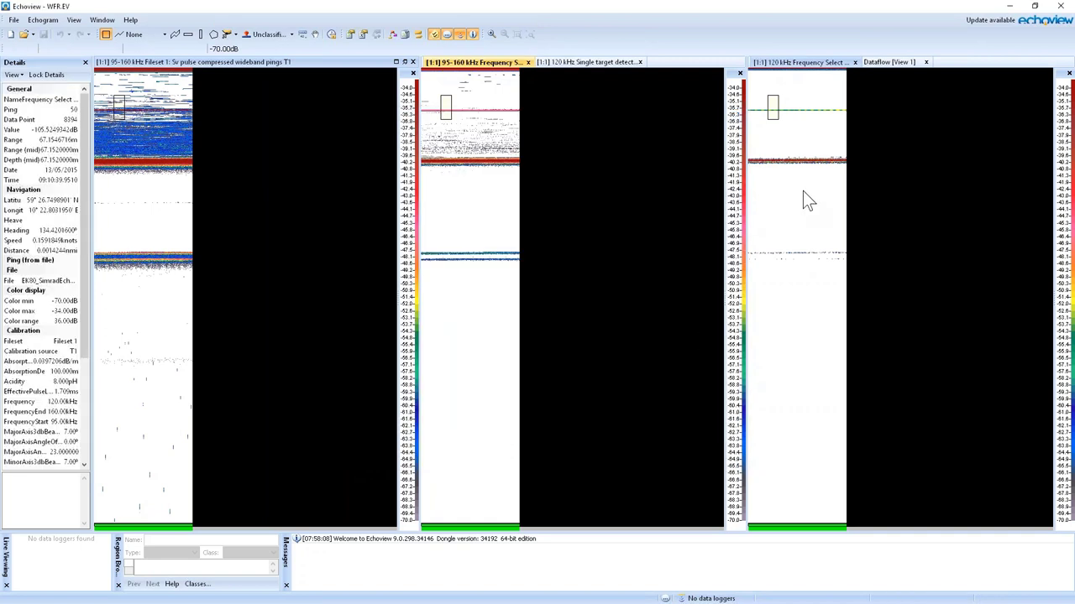
# Check the Wideband Frequency Select setting in the Frequency Select variable's properties and close them without changes
pyautogui.click(799, 191)
pyautogui.rightClick(803, 192)
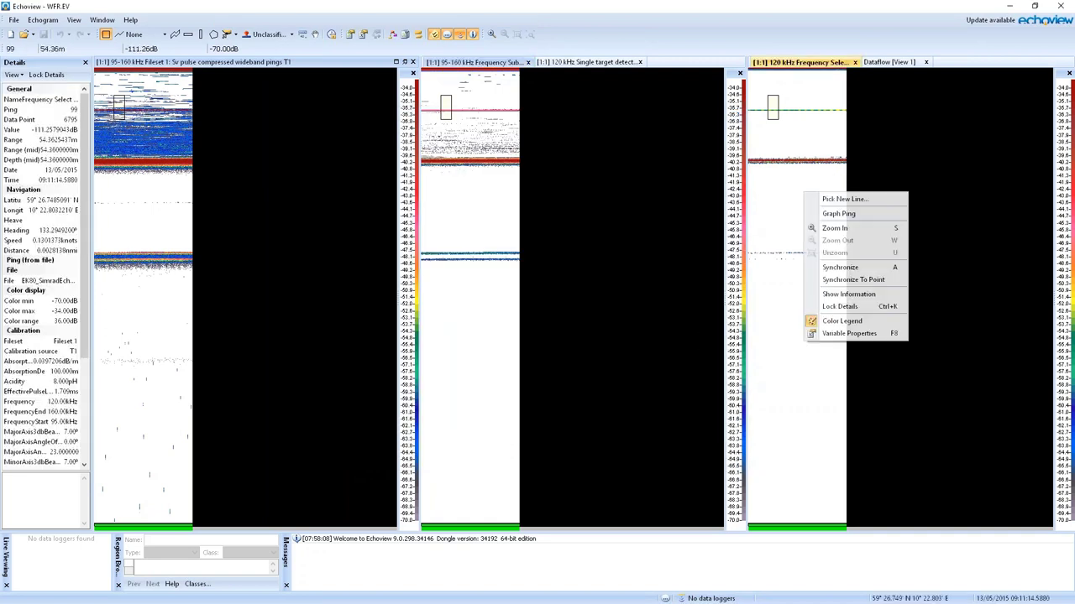
pyautogui.click(848, 333)
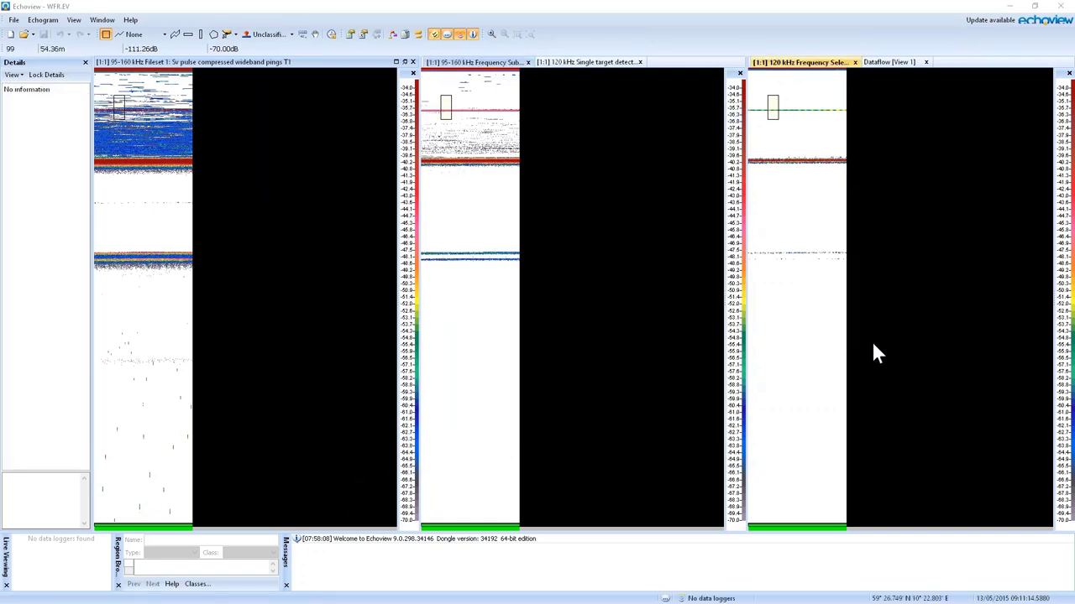
pyautogui.click(392, 299)
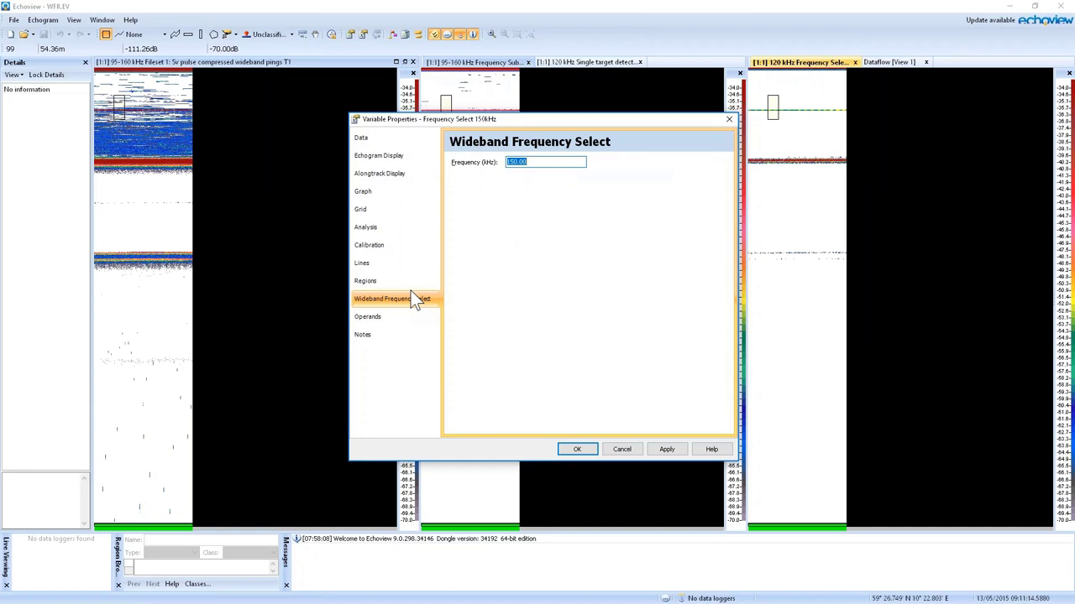
pyautogui.click(623, 453)
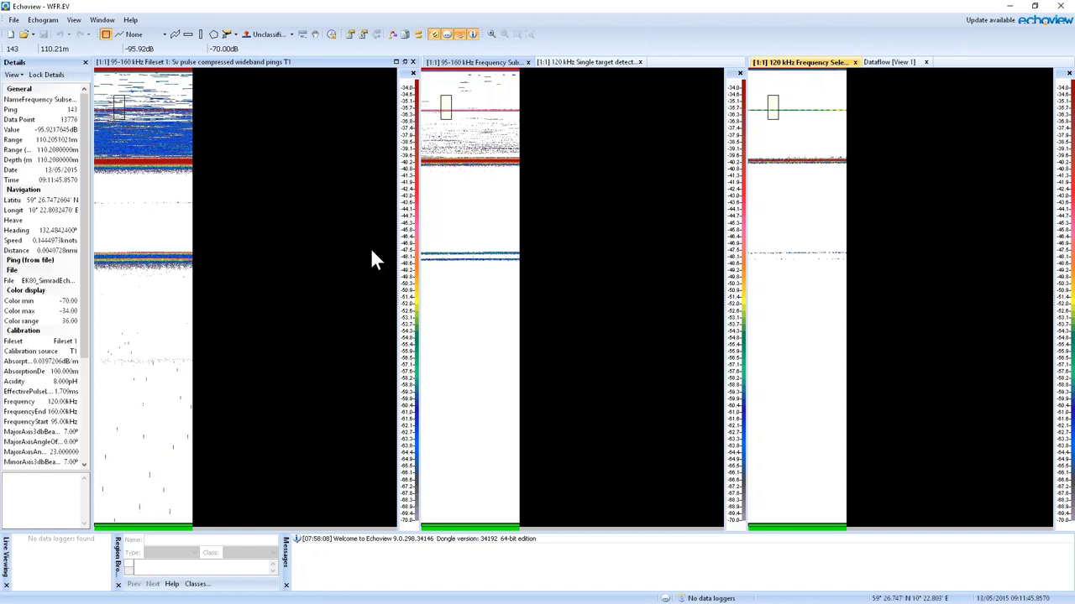
# Create a Wideband Frequency Response graph and plot Region 1 by selecting it on the Frequency Subset echogram
pyautogui.click(75, 21)
pyautogui.moveTo(117, 59)
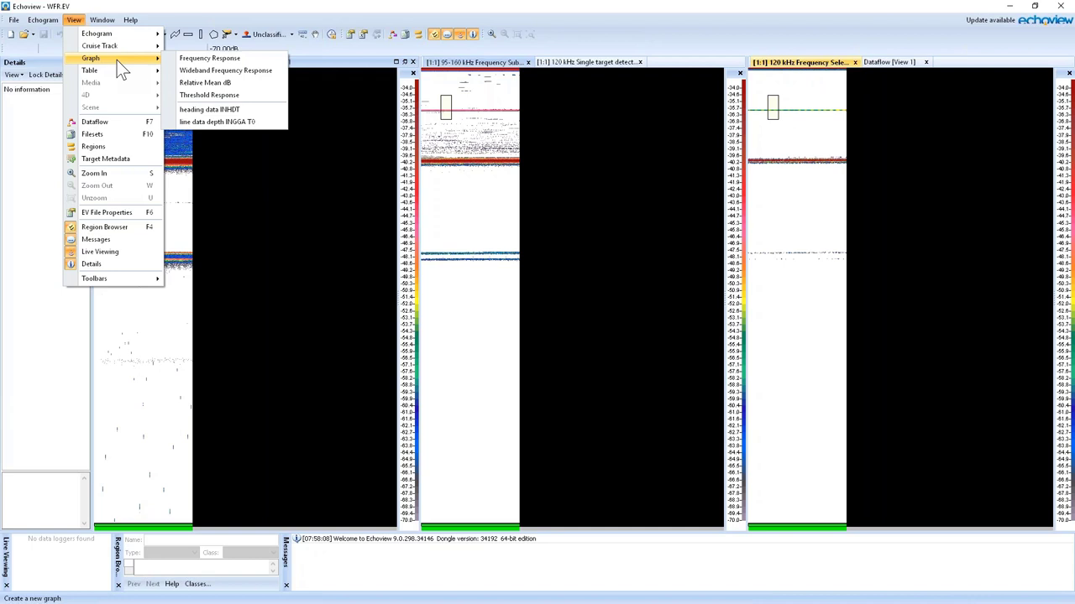
pyautogui.click(272, 70)
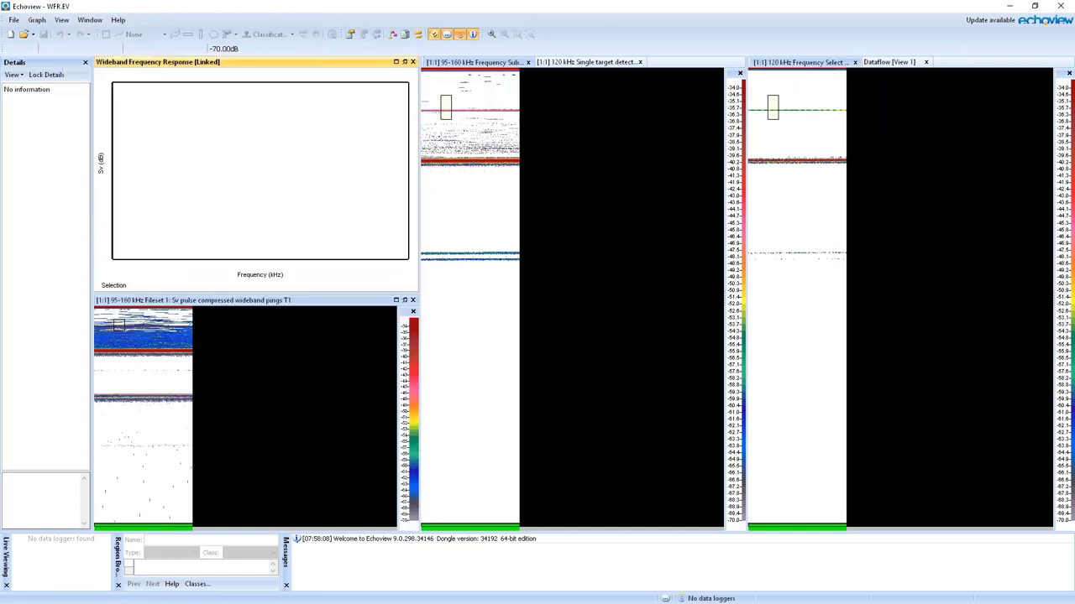
pyautogui.moveTo(467, 172)
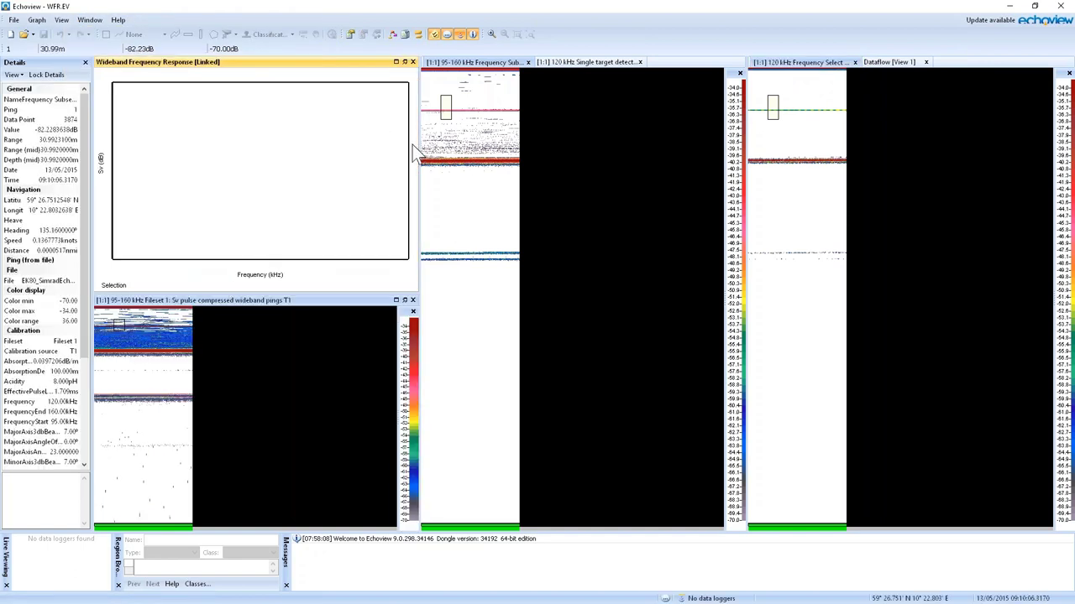
pyautogui.click(446, 107)
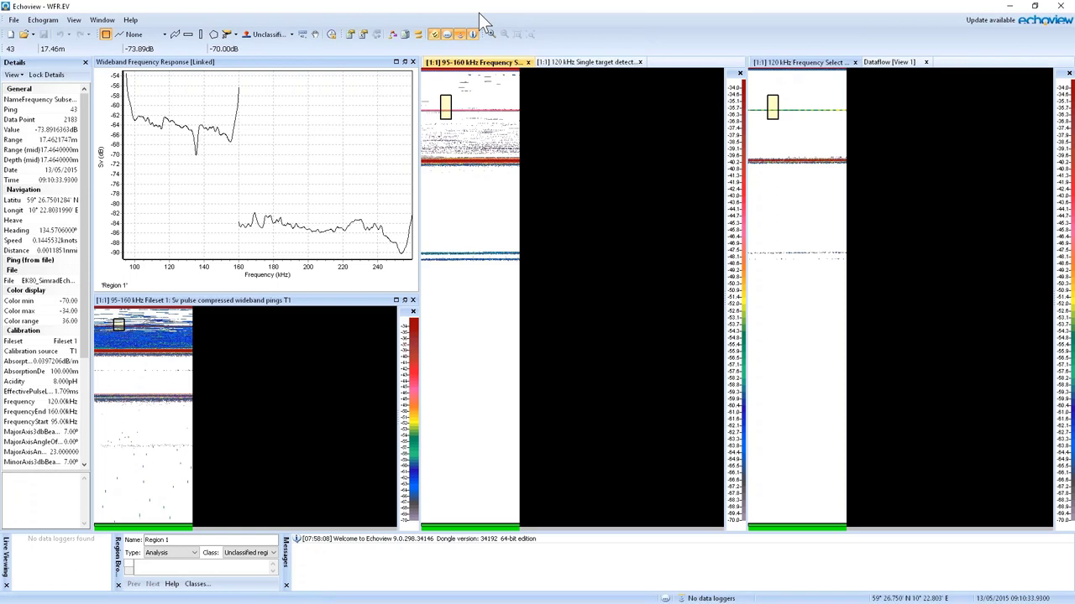
# Add the Frequency Subset 125-140kHz variable to the Sv variables plotted in the wideband frequency response graph and apply it
pyautogui.rightClick(363, 124)
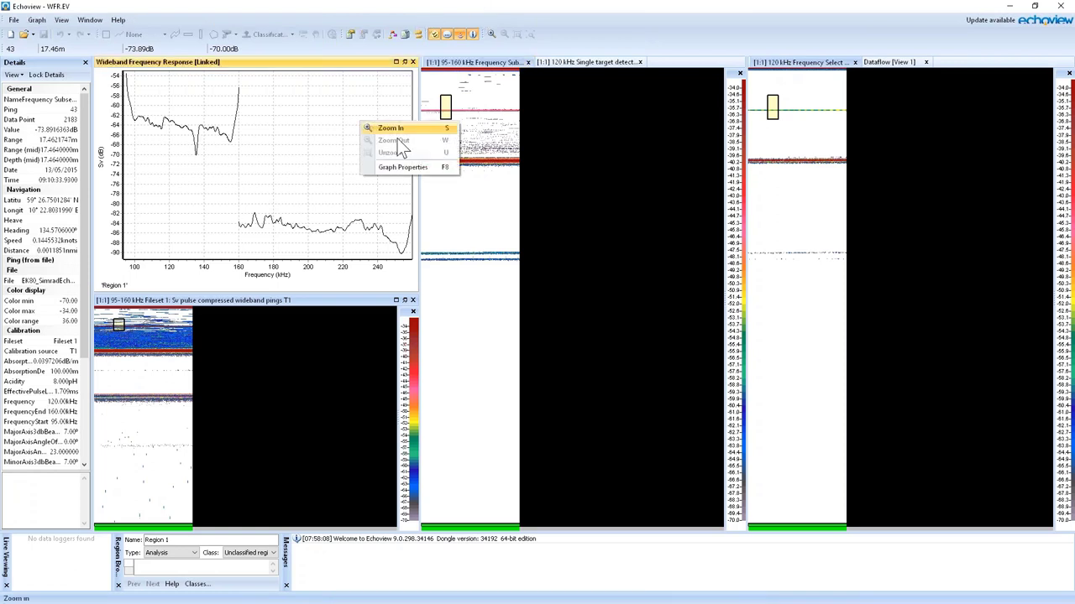
pyautogui.click(404, 168)
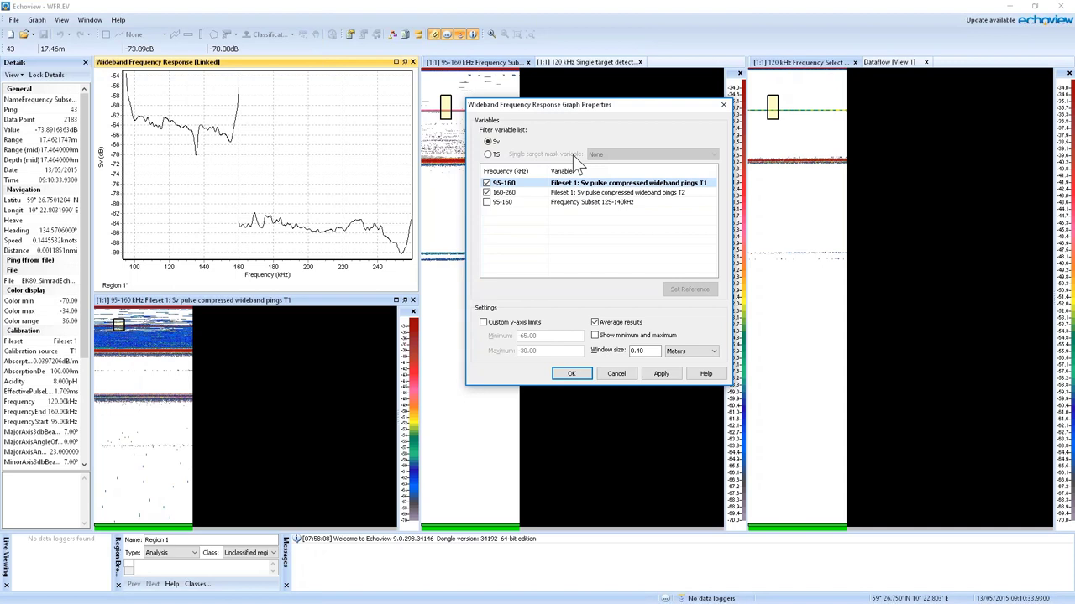
pyautogui.click(486, 202)
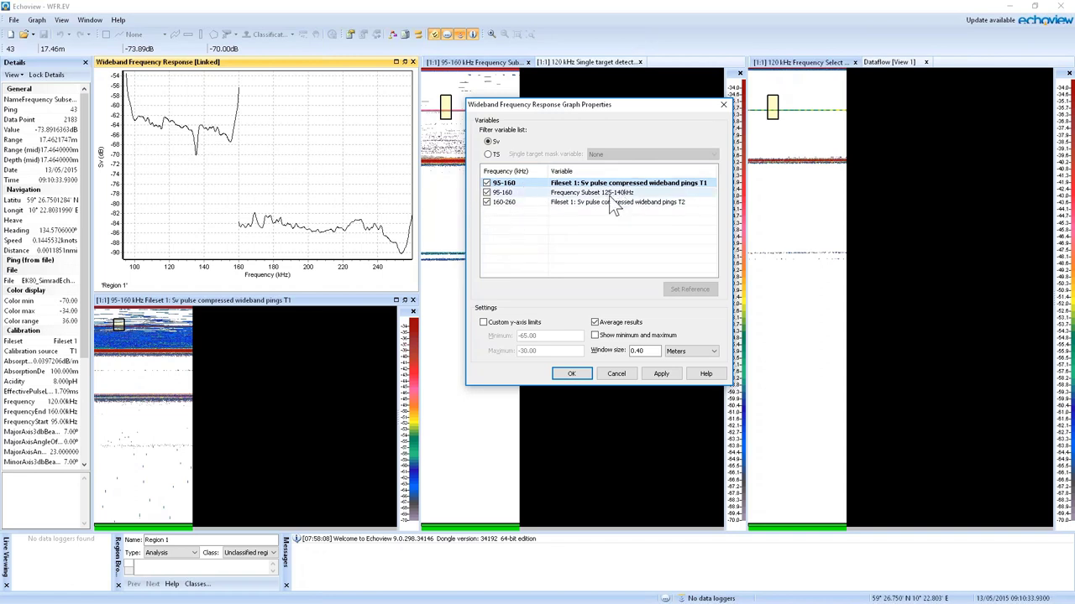
pyautogui.click(661, 373)
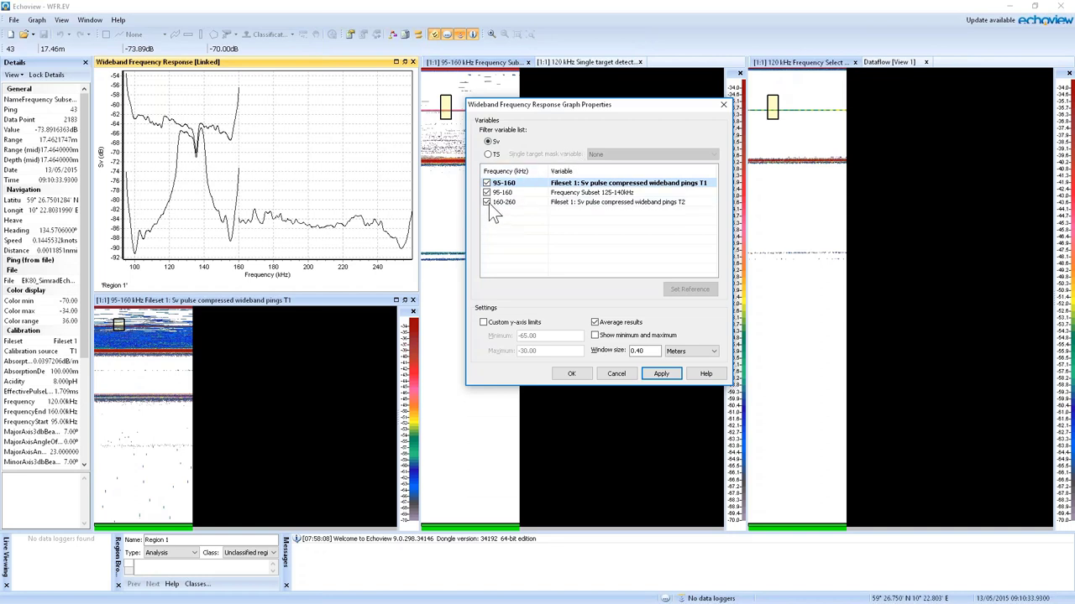
# Plot the T1 and T2 TS pulse compressed wideband variables in the graph, masked with Single target detection - wideband 1
pyautogui.click(489, 154)
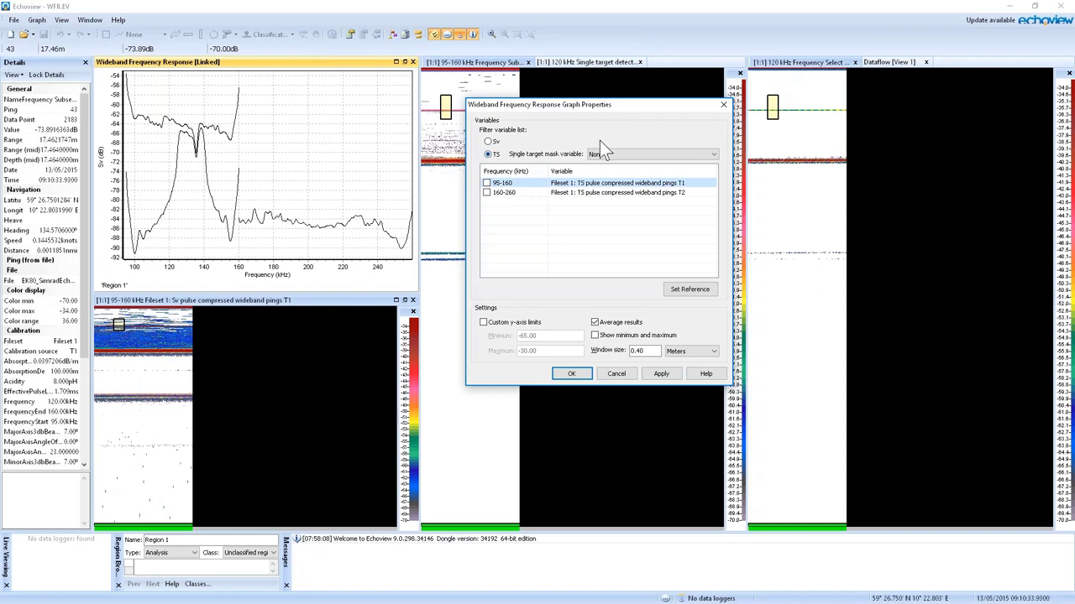
pyautogui.click(631, 154)
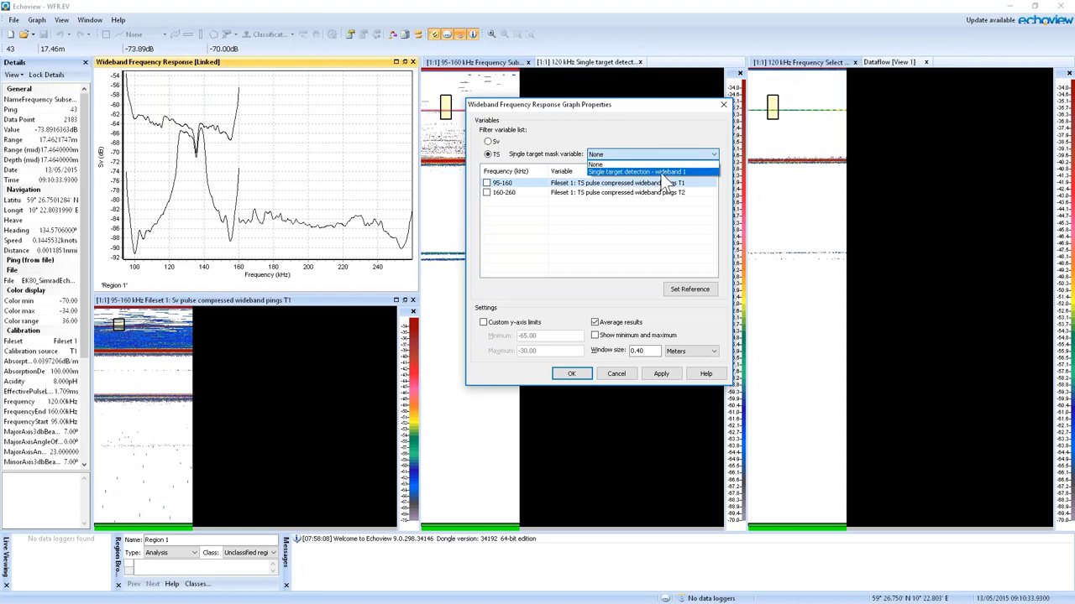
pyautogui.click(663, 173)
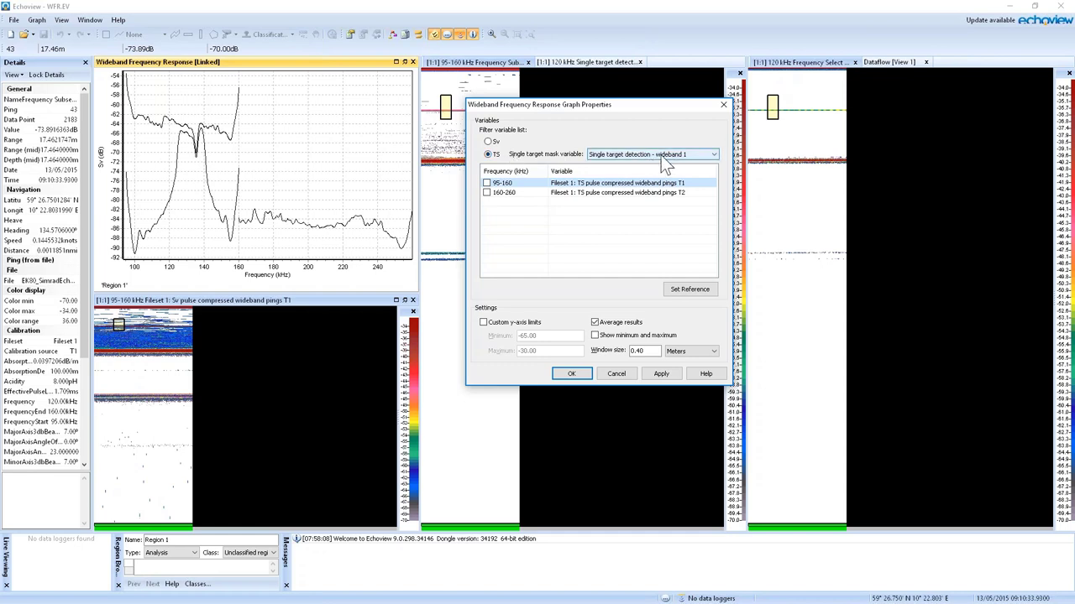
pyautogui.click(486, 182)
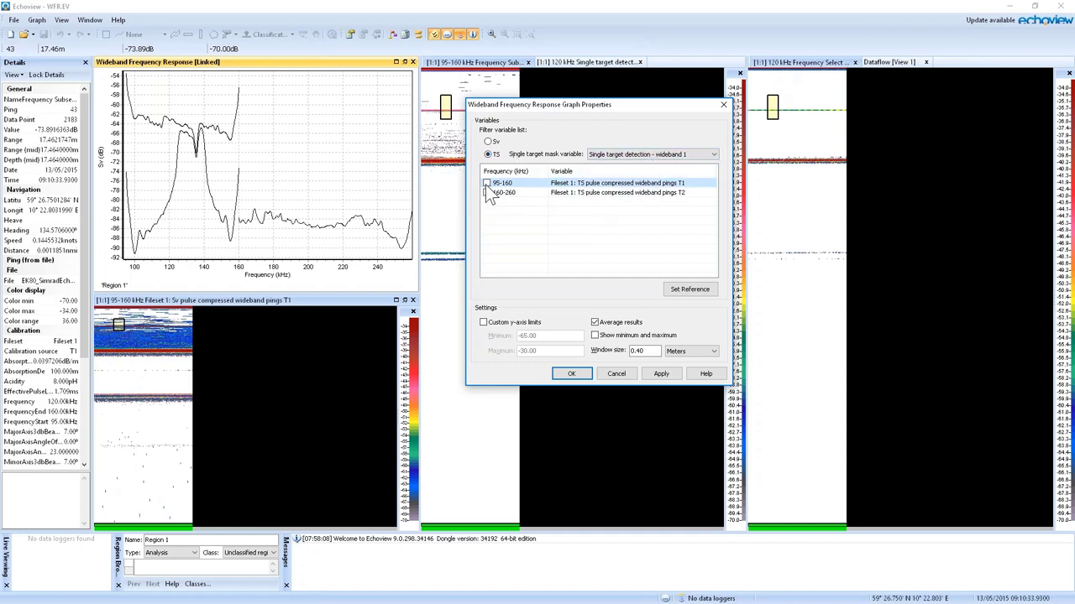
pyautogui.click(485, 192)
pyautogui.click(573, 372)
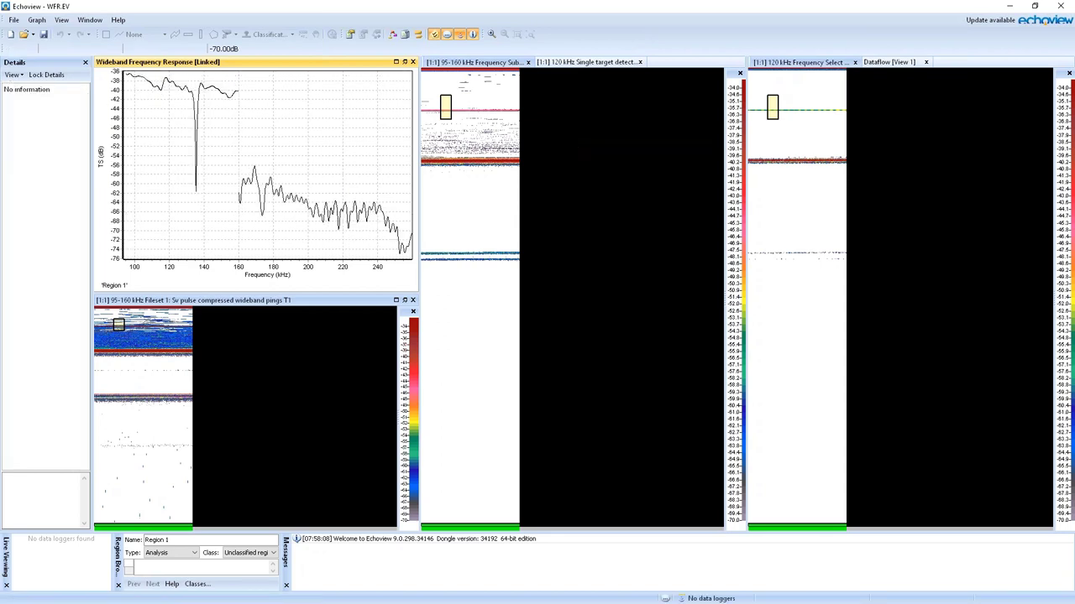
# Bring up the 120 kHz Single target detection echogram and inspect the detected single targets
pyautogui.click(593, 64)
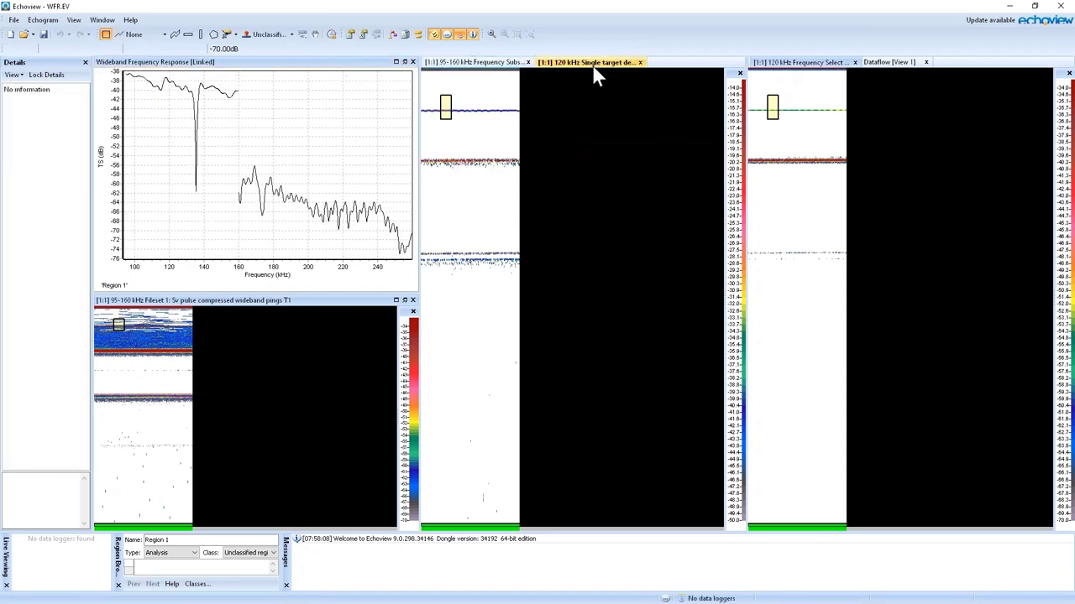
pyautogui.click(486, 140)
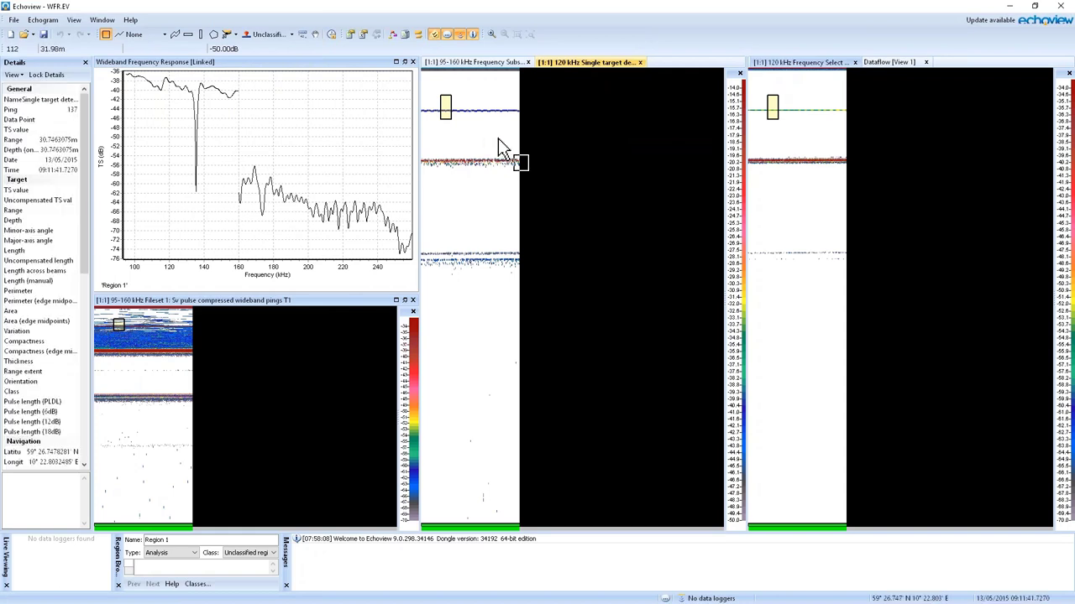
pyautogui.click(431, 139)
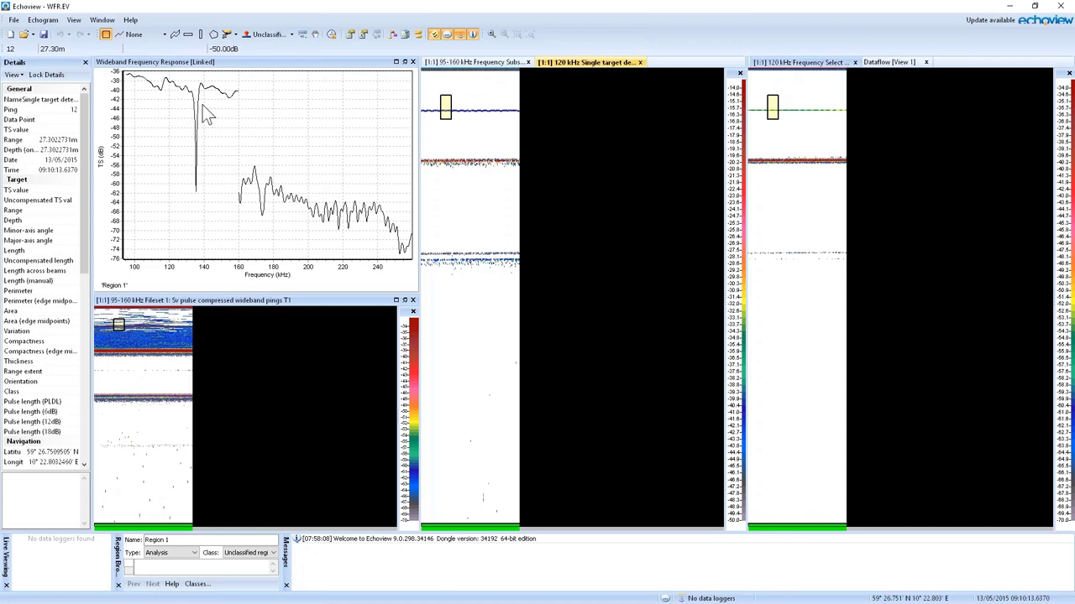
# Open the data export for the Wideband Frequency Response graph and cancel it without saving a file
pyautogui.click(228, 68)
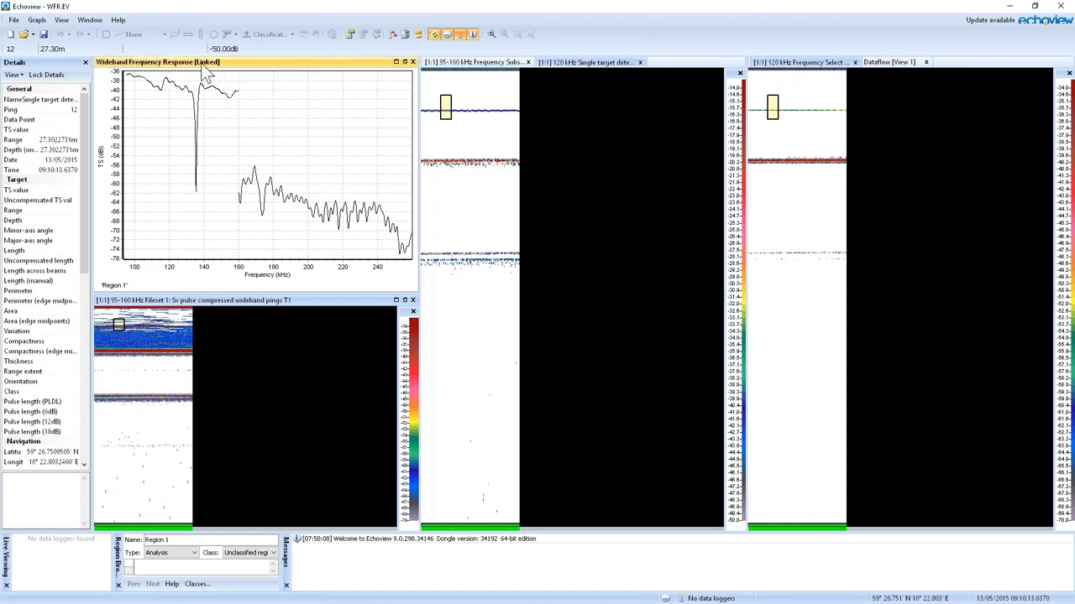
pyautogui.click(37, 20)
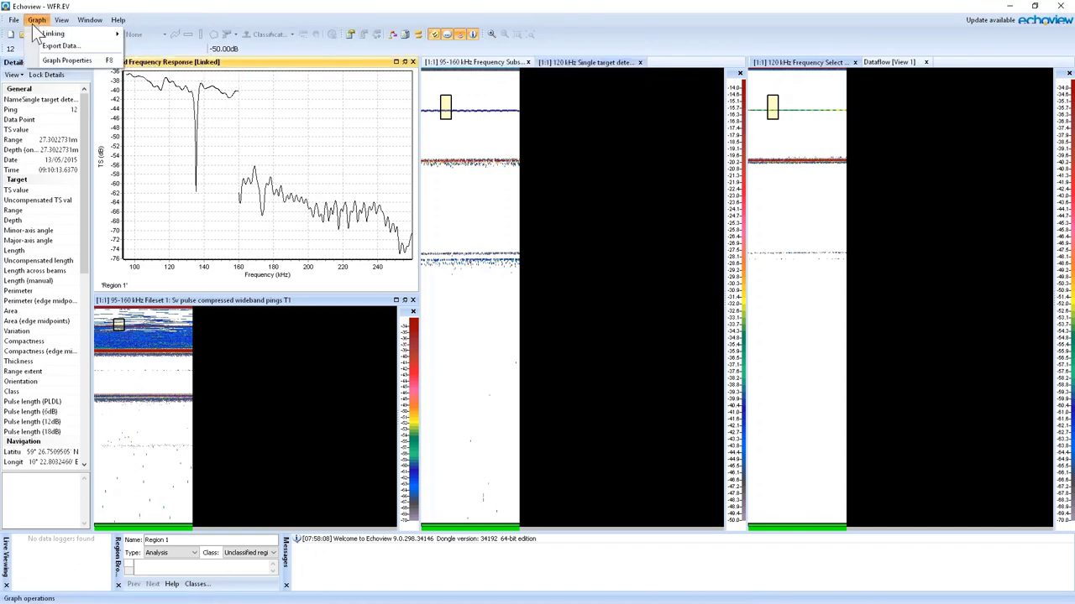
pyautogui.click(87, 47)
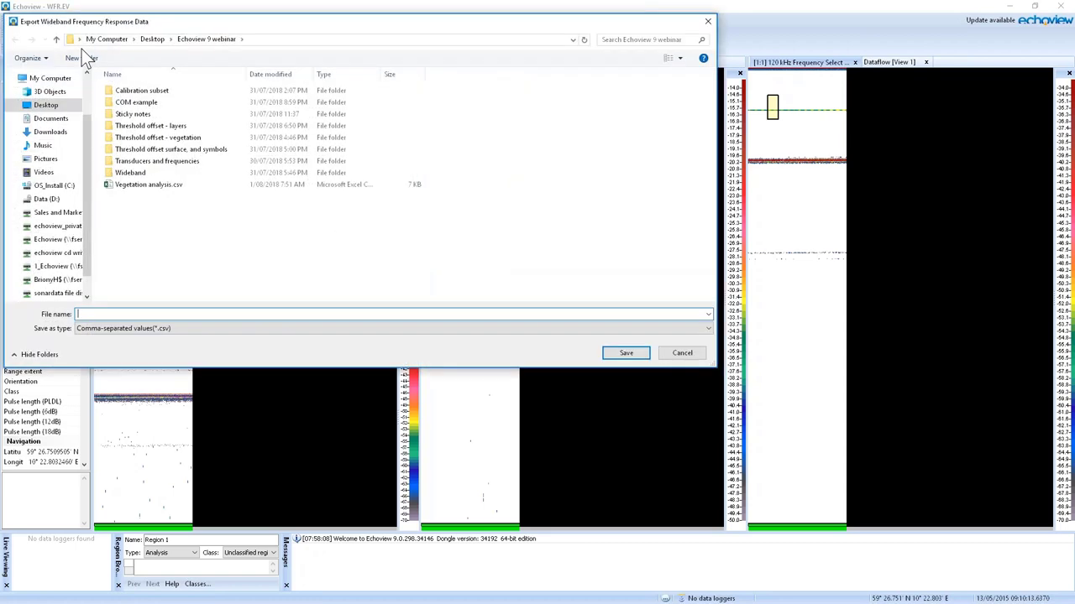
pyautogui.click(681, 354)
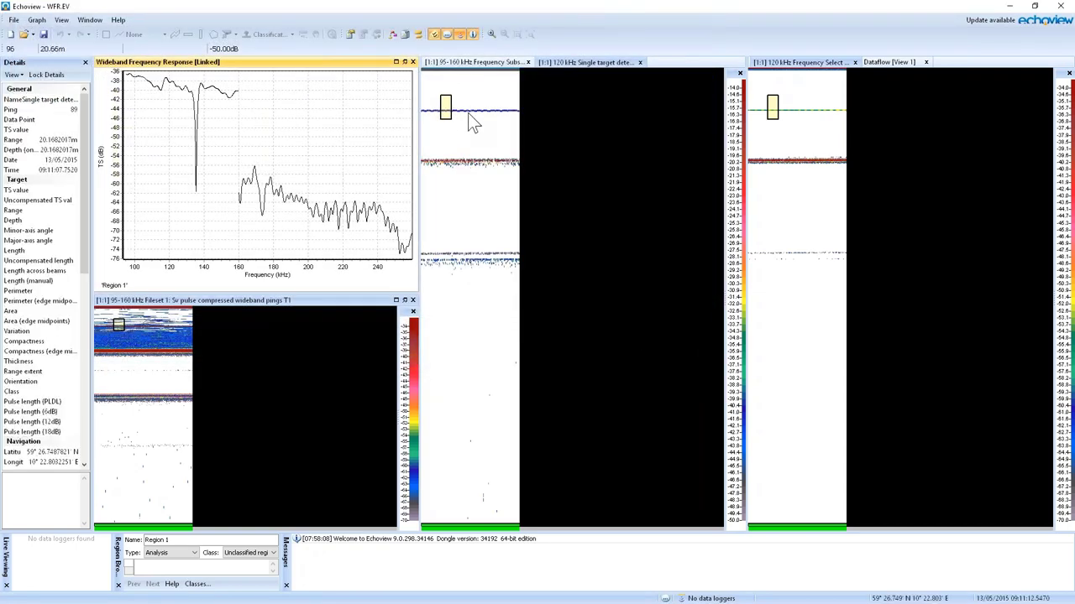
# Check which exports are available for Region 1 on the single target detection echogram and dismiss them
pyautogui.click(588, 63)
pyautogui.click(446, 107)
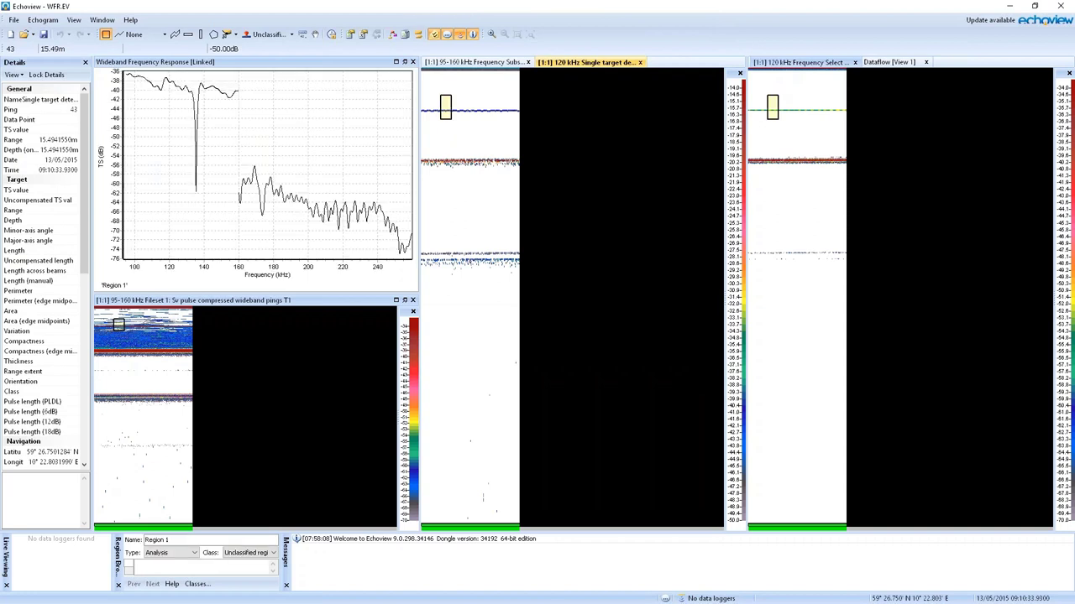
pyautogui.rightClick(446, 106)
pyautogui.moveTo(499, 138)
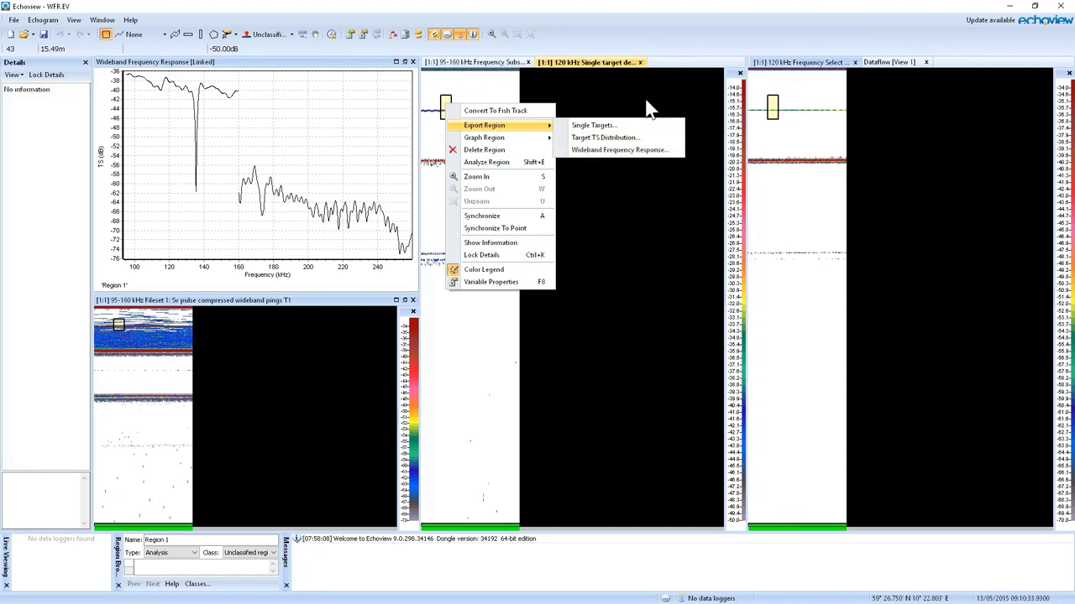
pyautogui.click(560, 102)
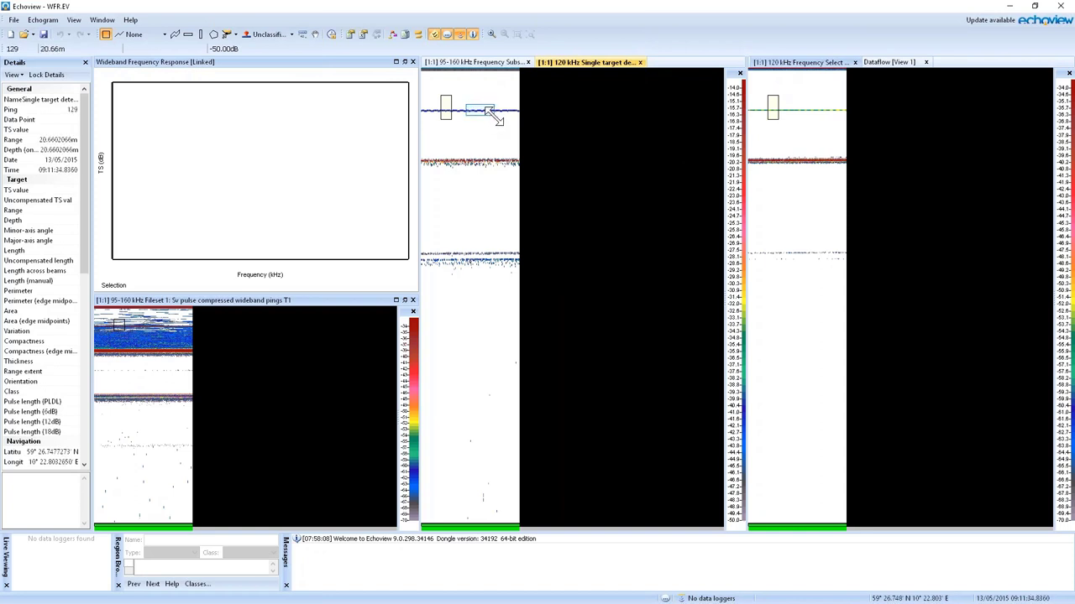
# Select targets beside Region 1 and export their 95-160 kHz wideband frequency response to a CSV file named "frequency response"
pyautogui.click(479, 115)
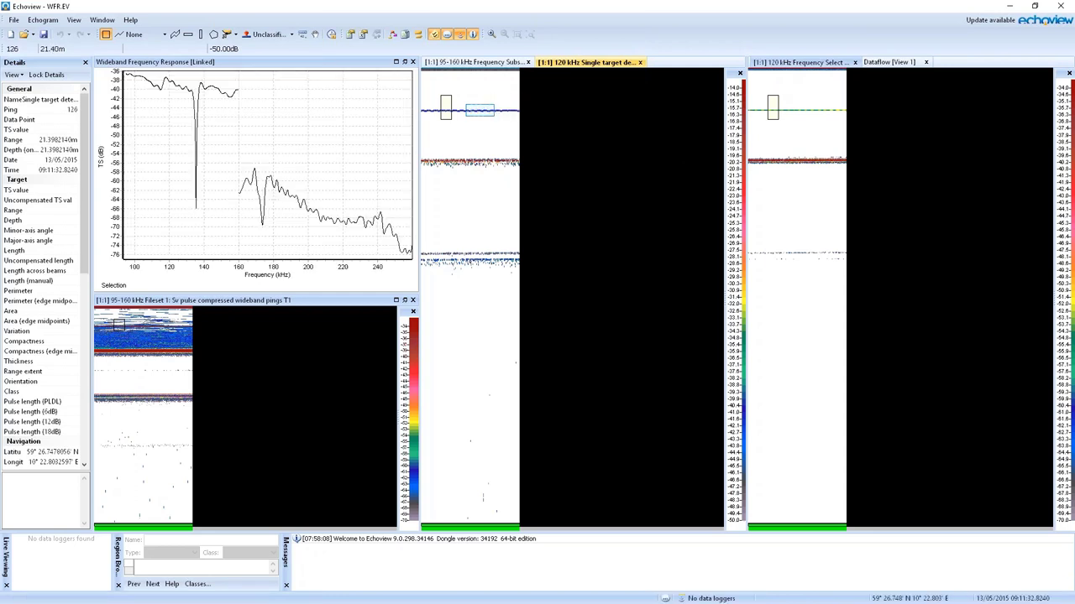
pyautogui.rightClick(482, 112)
pyautogui.moveTo(552, 148)
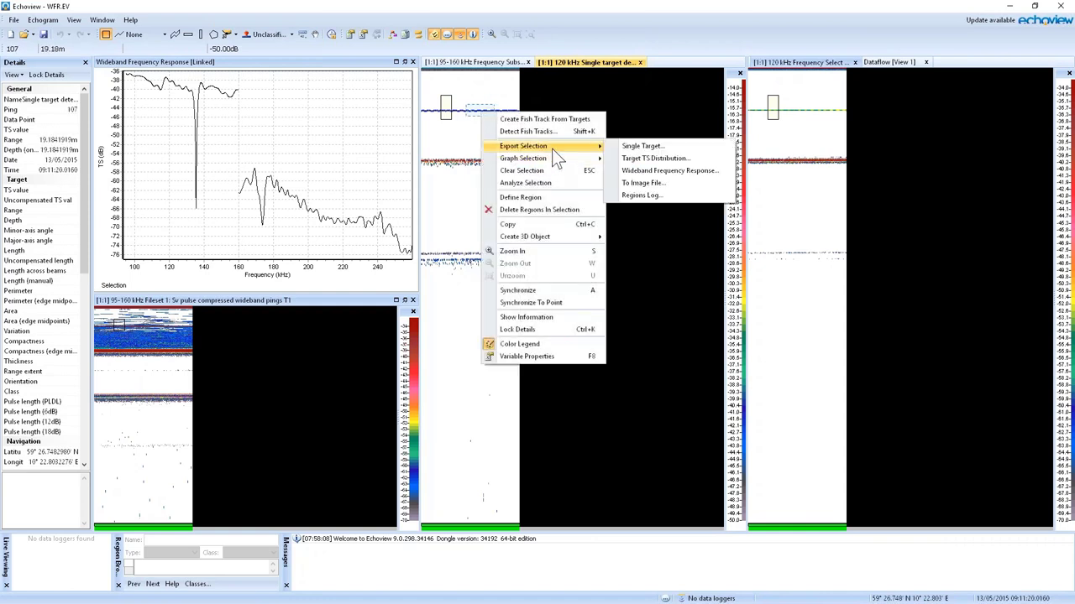
pyautogui.click(691, 171)
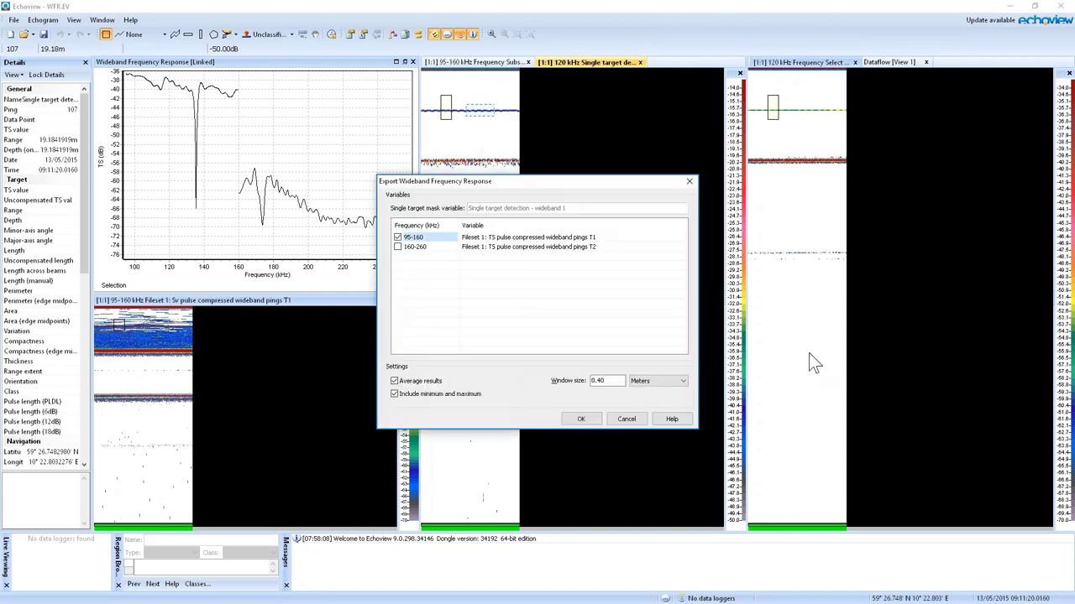
pyautogui.moveTo(610, 185); pyautogui.dragTo(570, 163)
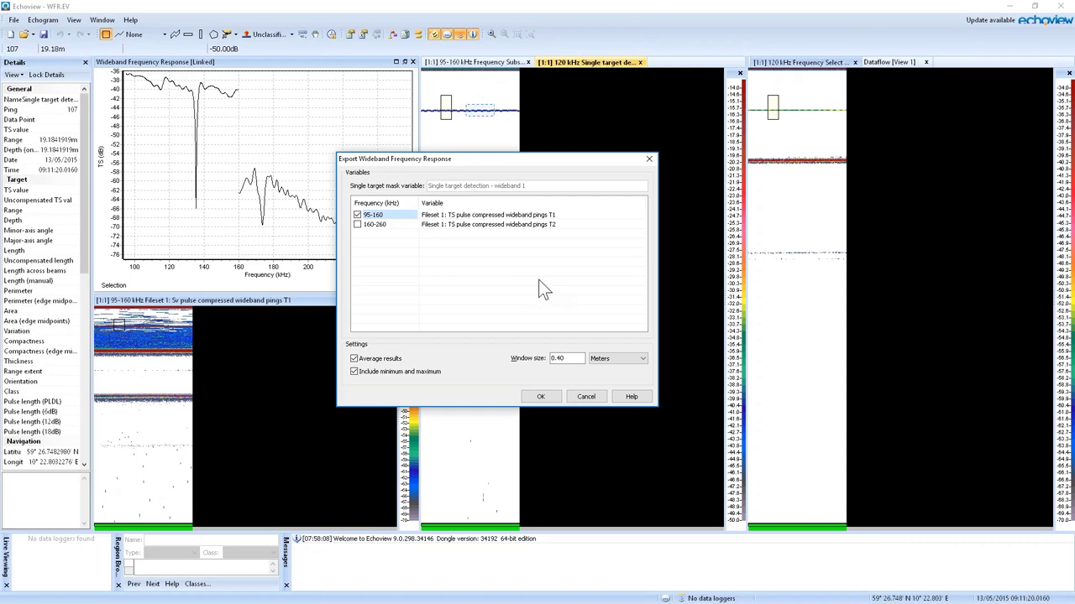
pyautogui.click(541, 398)
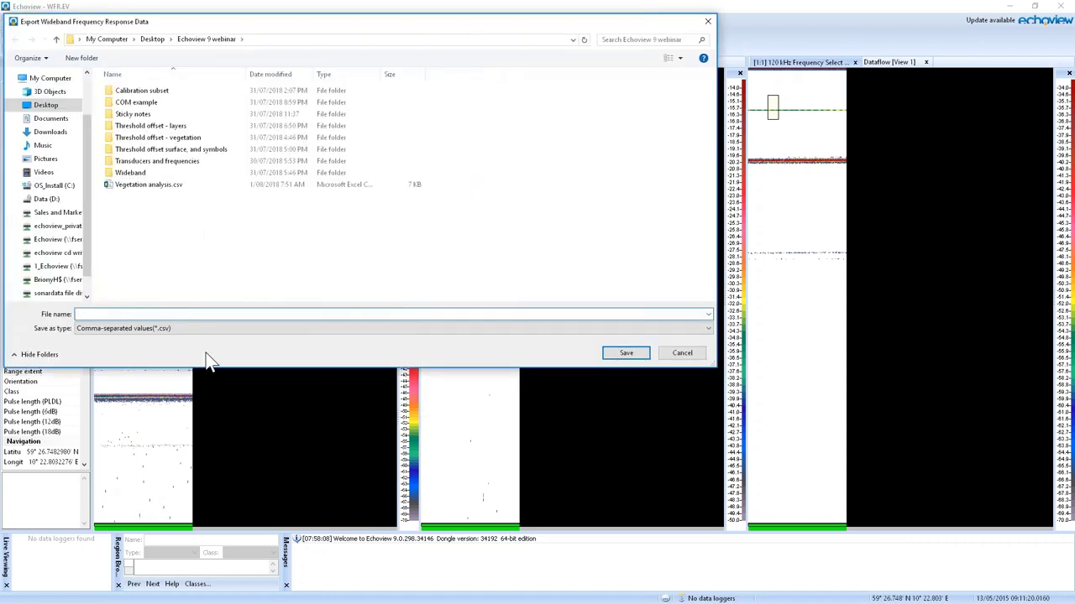
pyautogui.write('frequencyu')
pyautogui.press('BackSpace')
pyautogui.write('response')
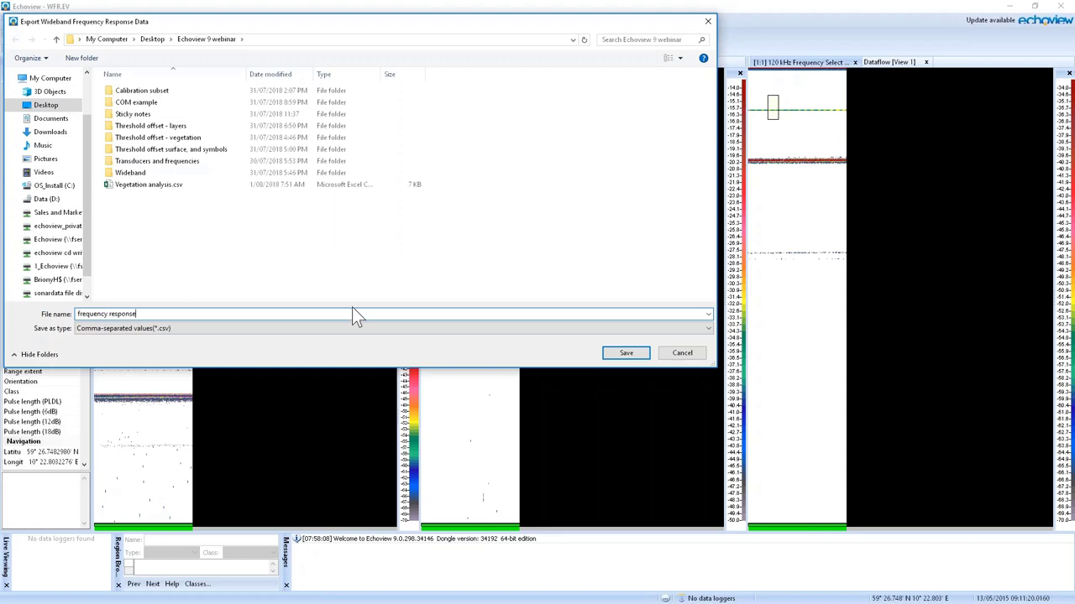
pyautogui.click(629, 354)
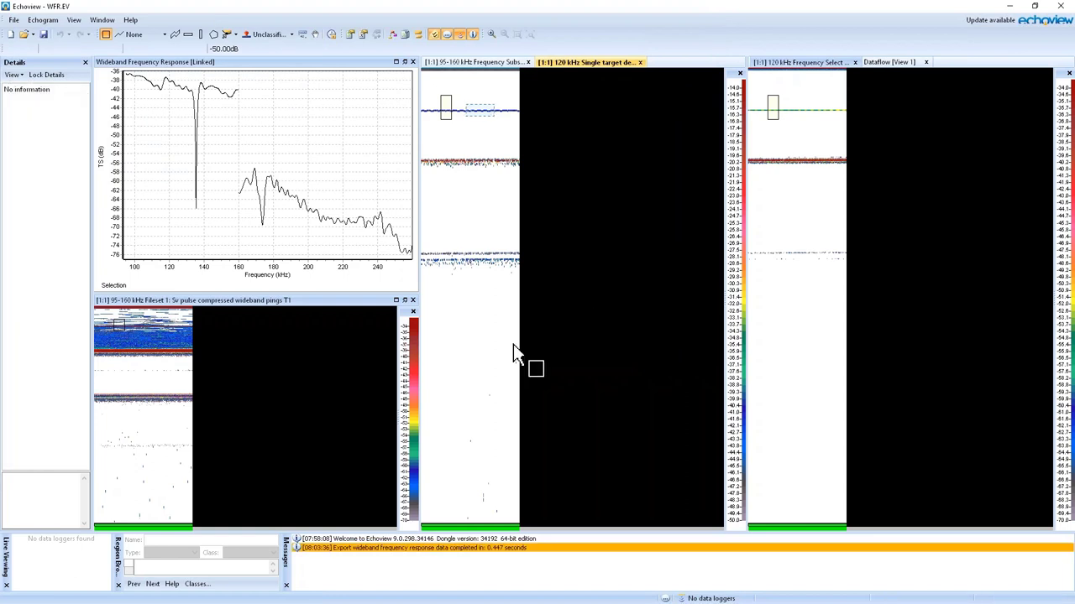
# Review the export options available for the entire single target detection echogram
pyautogui.click(46, 21)
pyautogui.moveTo(52, 33)
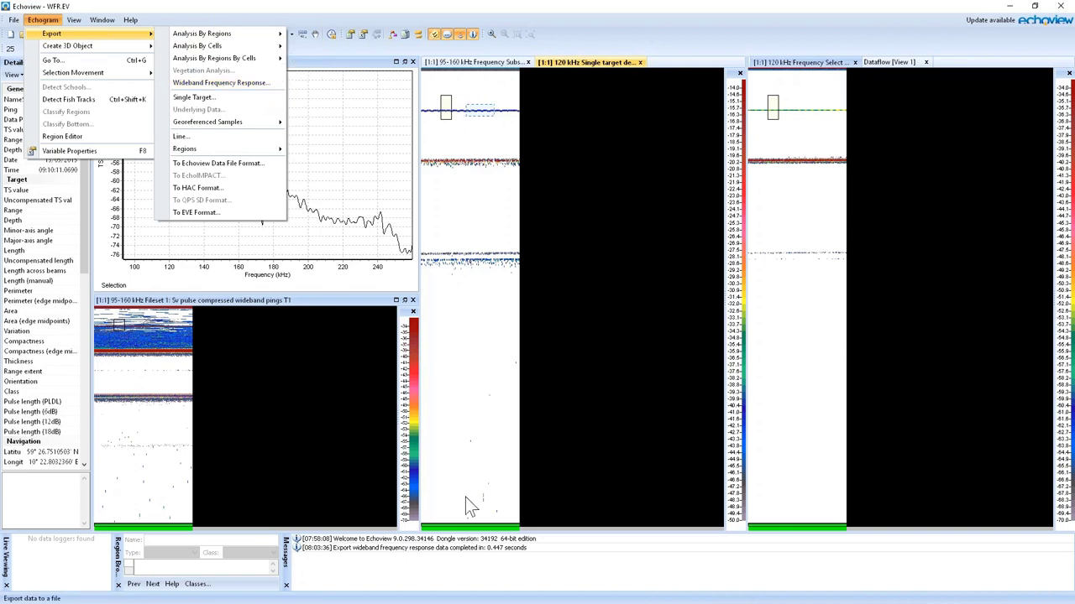
pyautogui.click(597, 349)
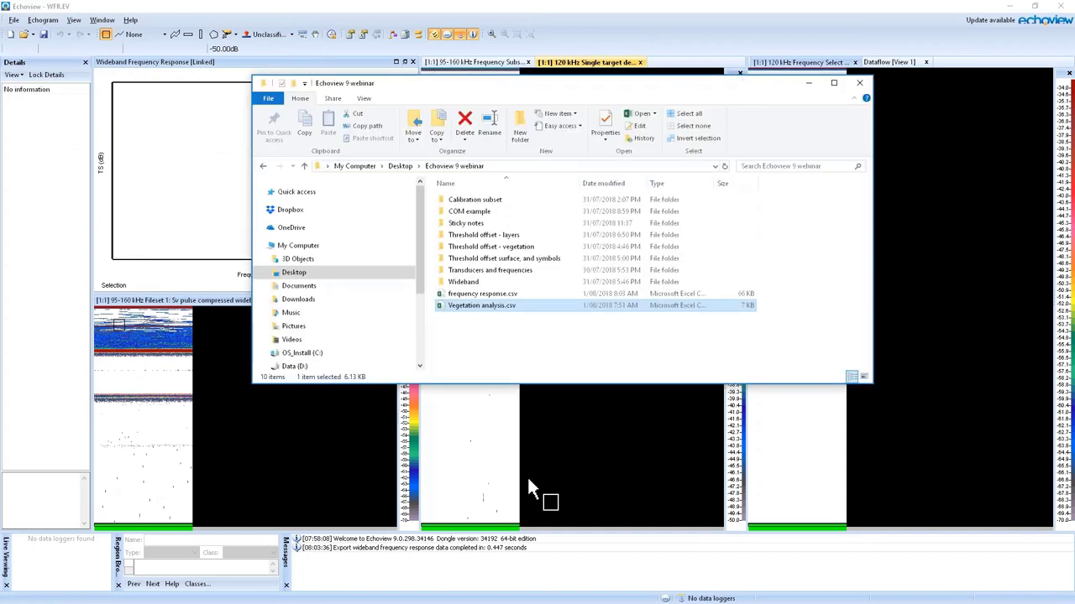
# Open frequency response.csv in Excel and fit all column widths to their contents
pyautogui.click(507, 296)
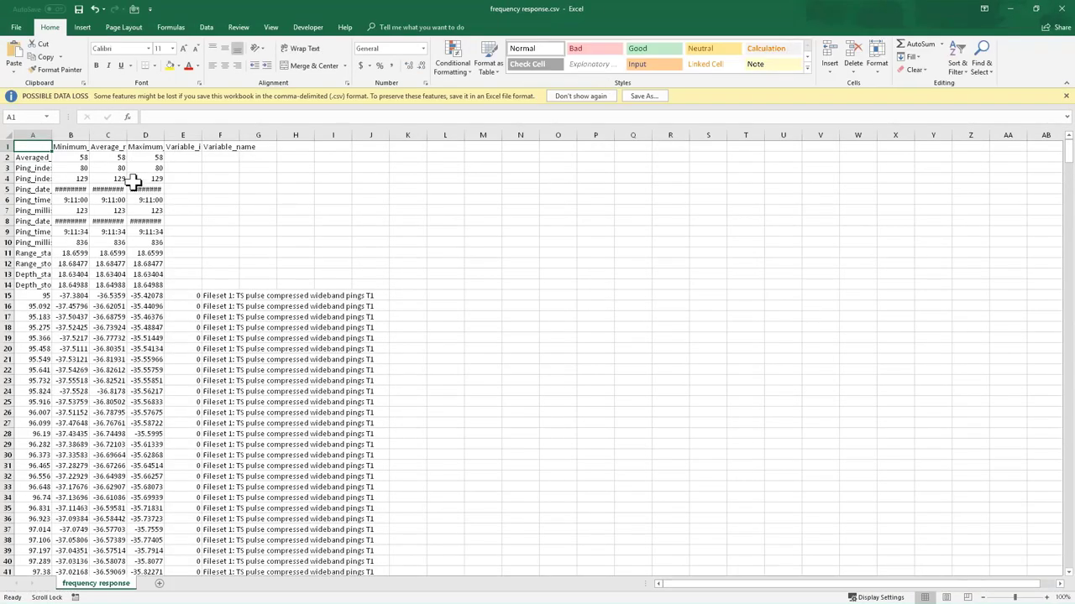
pyautogui.click(8, 136)
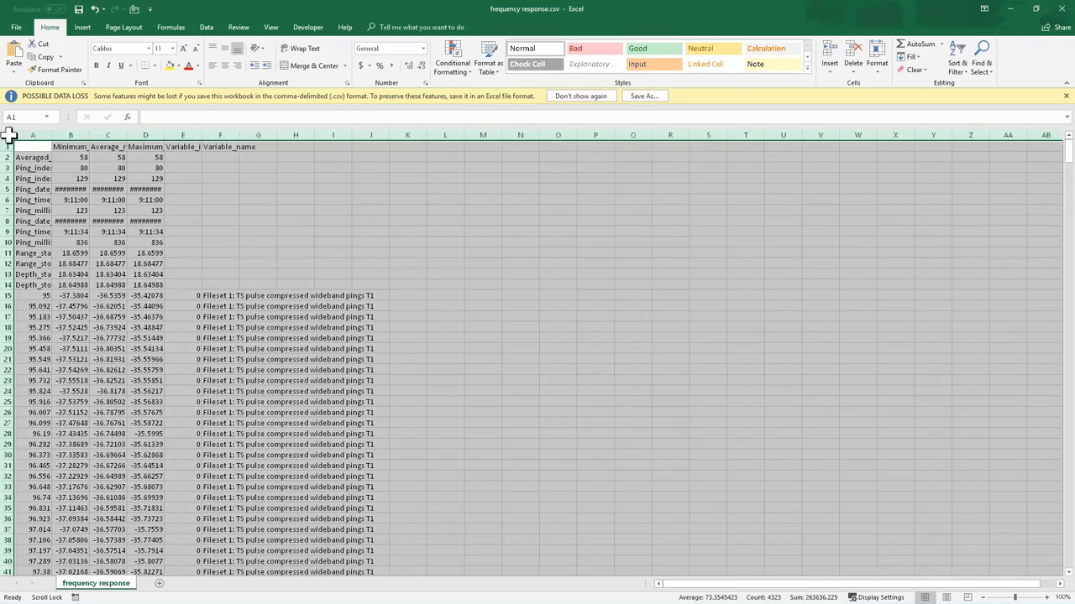
pyautogui.doubleClick(52, 135)
pyautogui.click(719, 305)
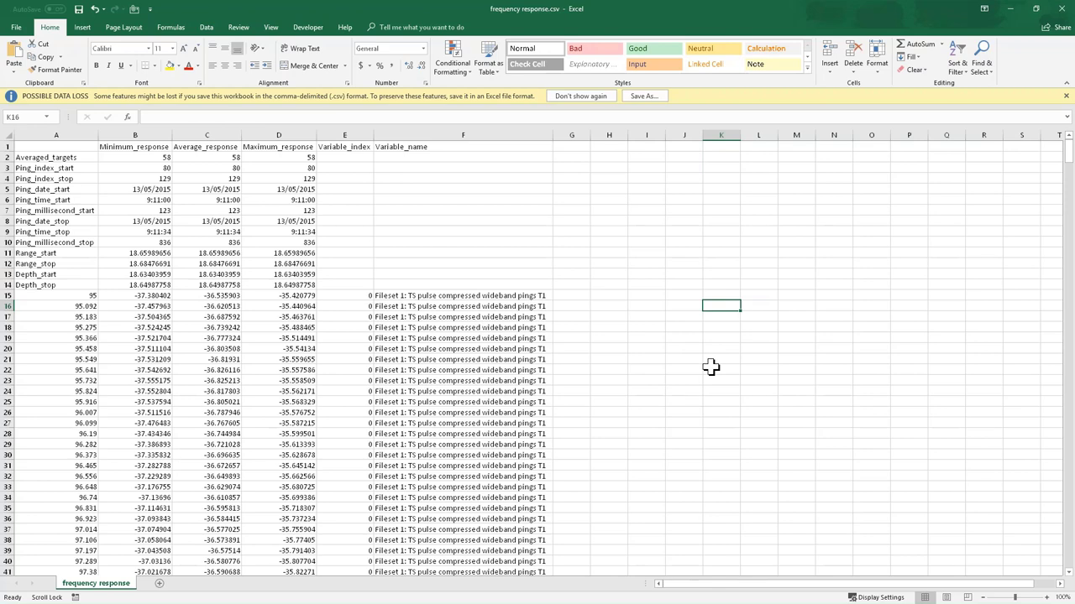
# Examine the exported minimum, average and maximum response rows for the T1 TS pulse compressed variable
pyautogui.click(427, 296)
pyautogui.scroll(-8, 426, 298)
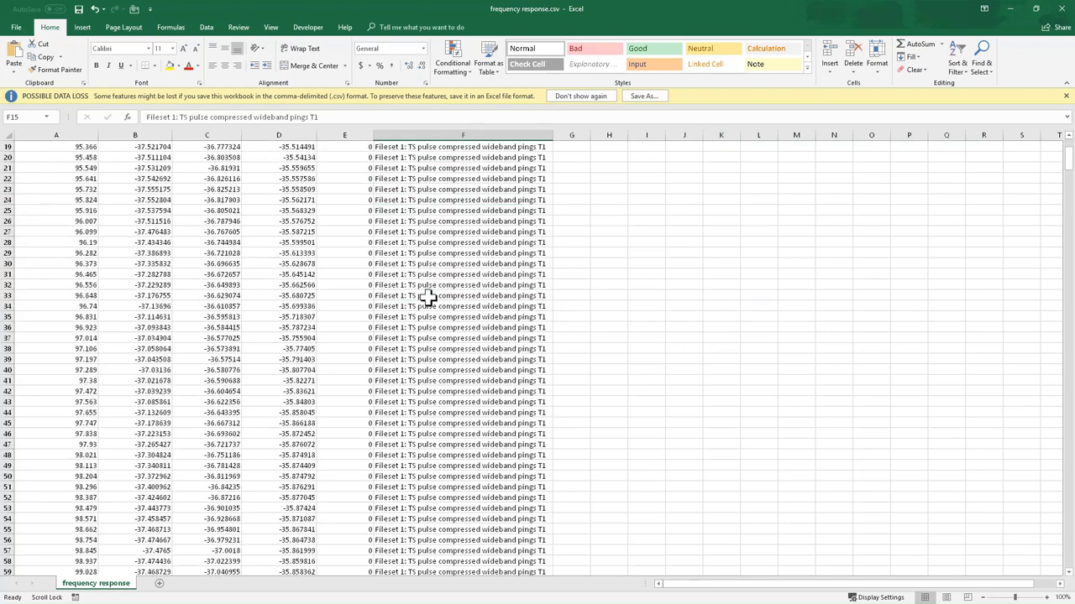
pyautogui.scroll(8, 427, 297)
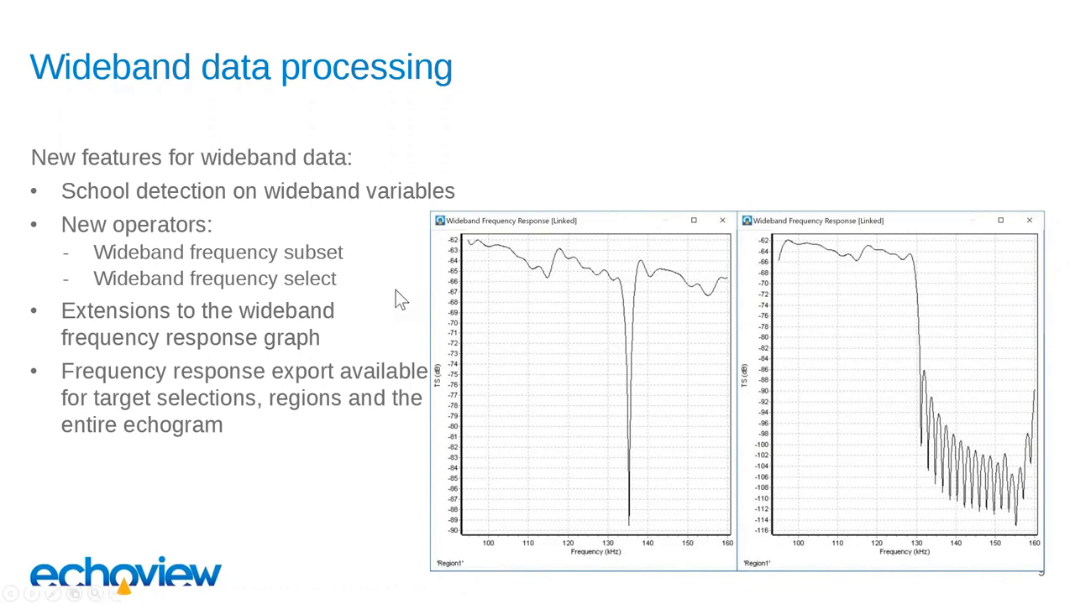
pyautogui.click(505, 132)
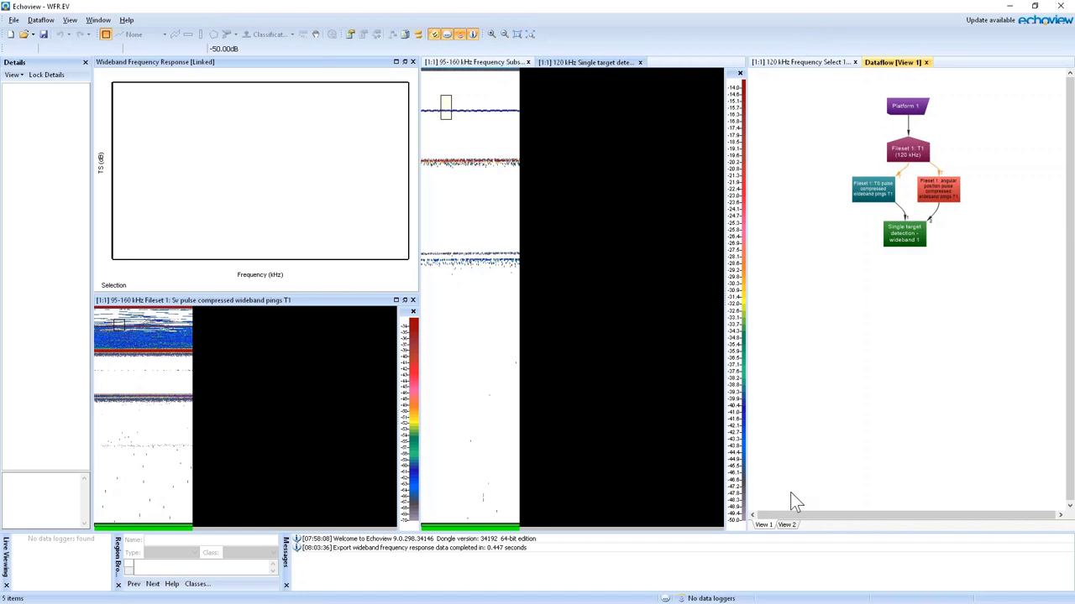
# Switch to Echoview's Dataflow View 2 and start a new virtual variable with the XxY statistic operator
pyautogui.click(787, 525)
pyautogui.rightClick(832, 340)
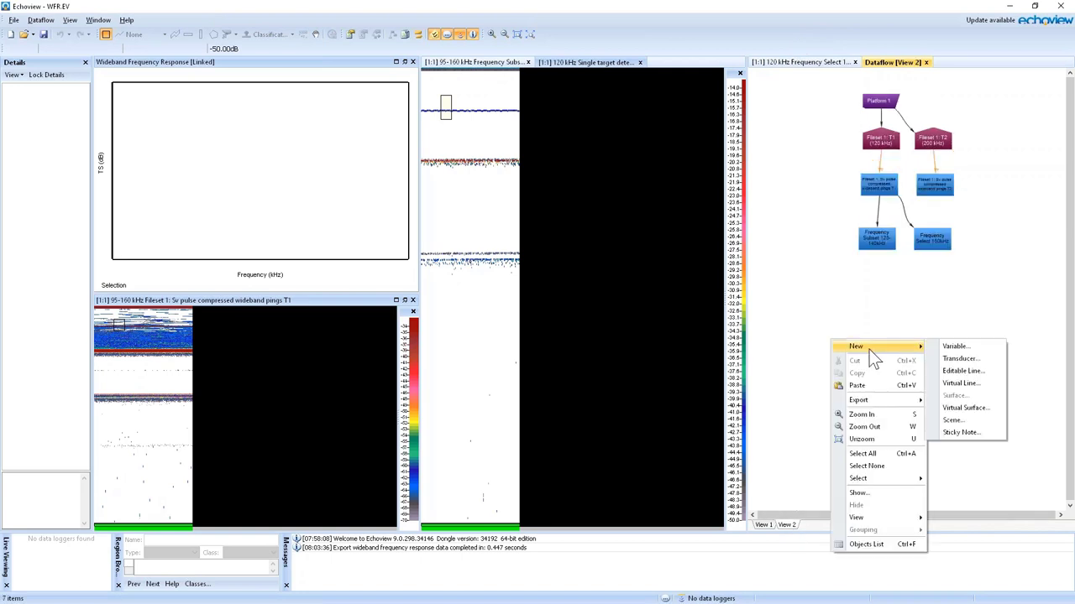
pyautogui.moveTo(890, 346)
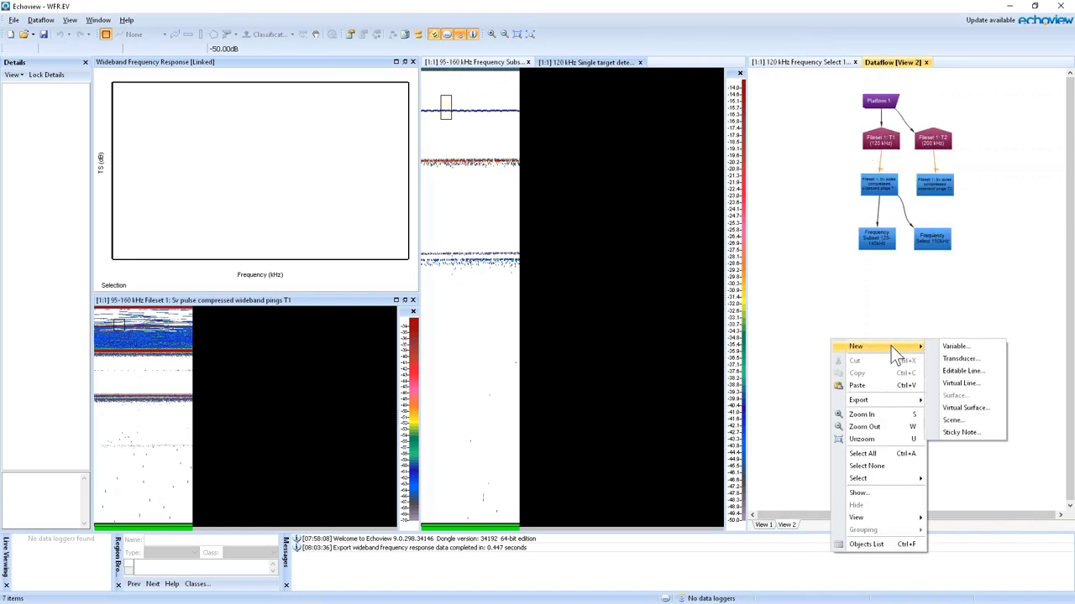
pyautogui.click(975, 345)
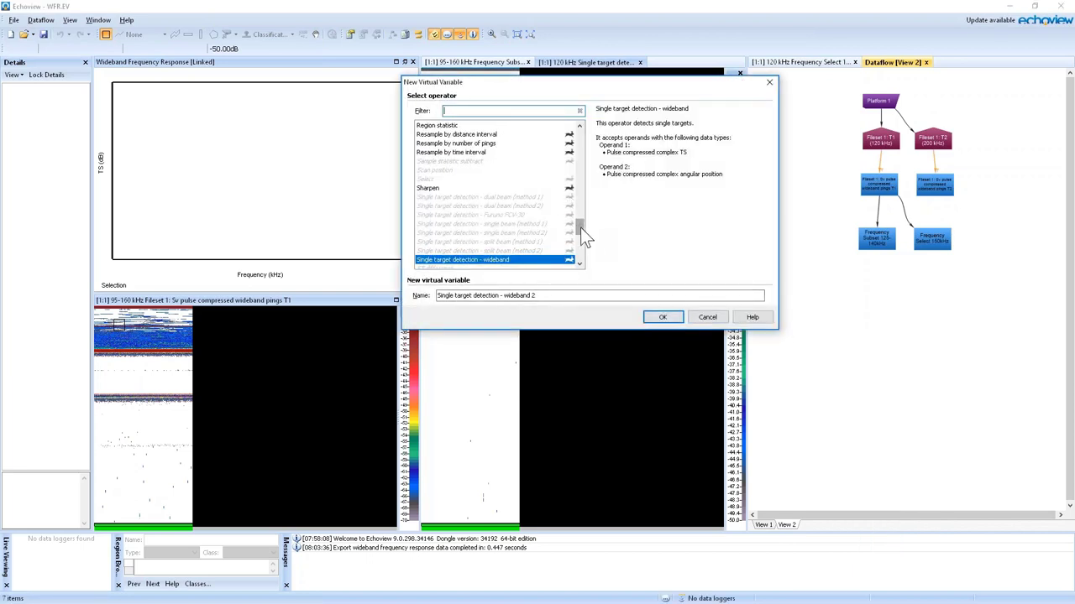
pyautogui.moveTo(580, 228); pyautogui.dragTo(581, 255)
pyautogui.click(430, 251)
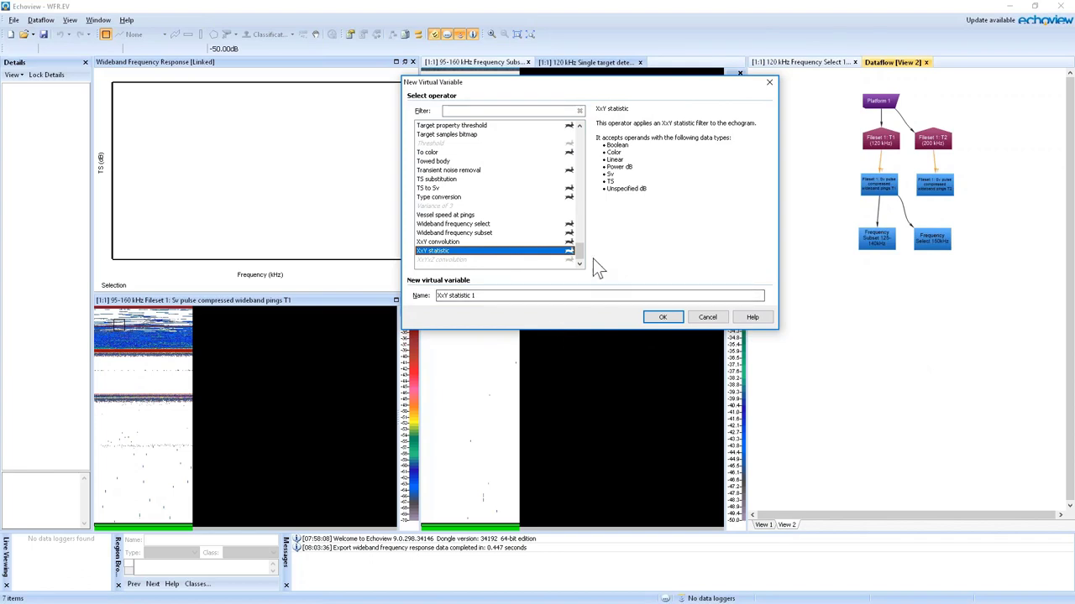
pyautogui.click(664, 319)
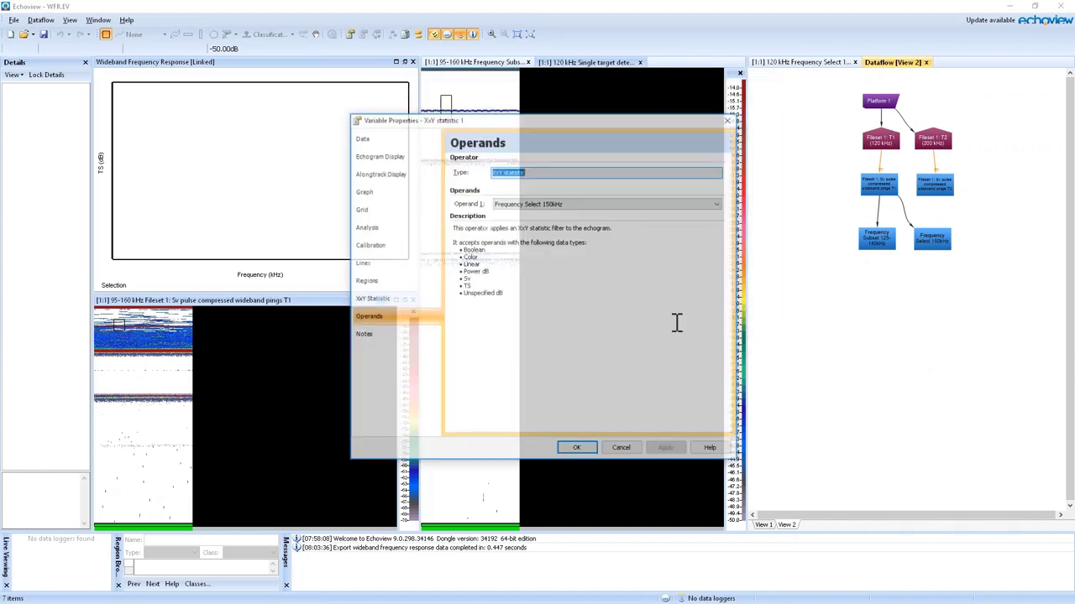
# Examine the available Statistic options in the XxY Statistic settings and cancel the variable's properties
pyautogui.click(383, 298)
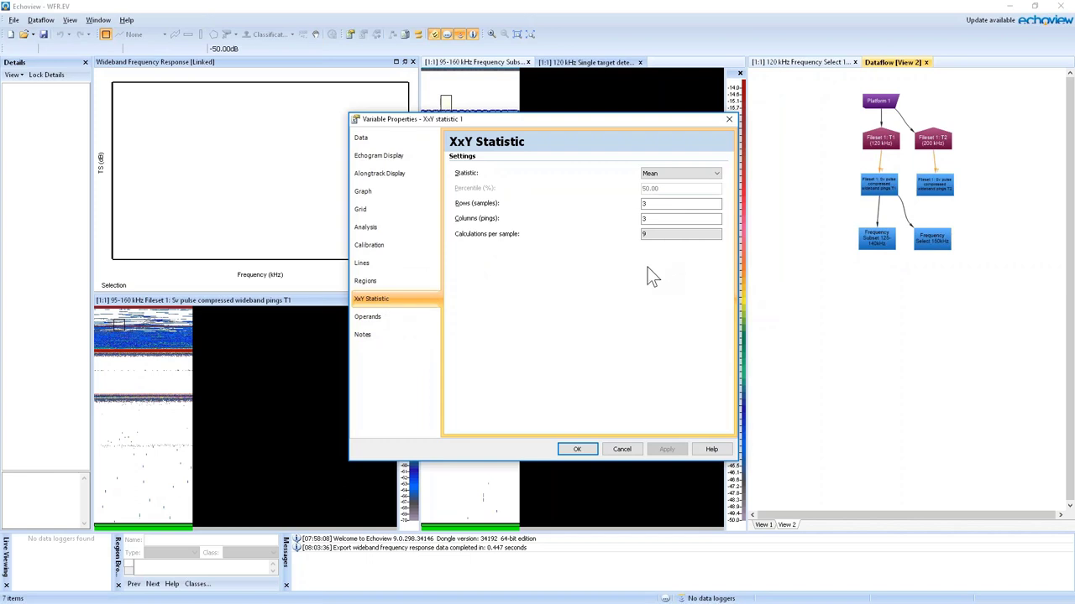
pyautogui.click(670, 171)
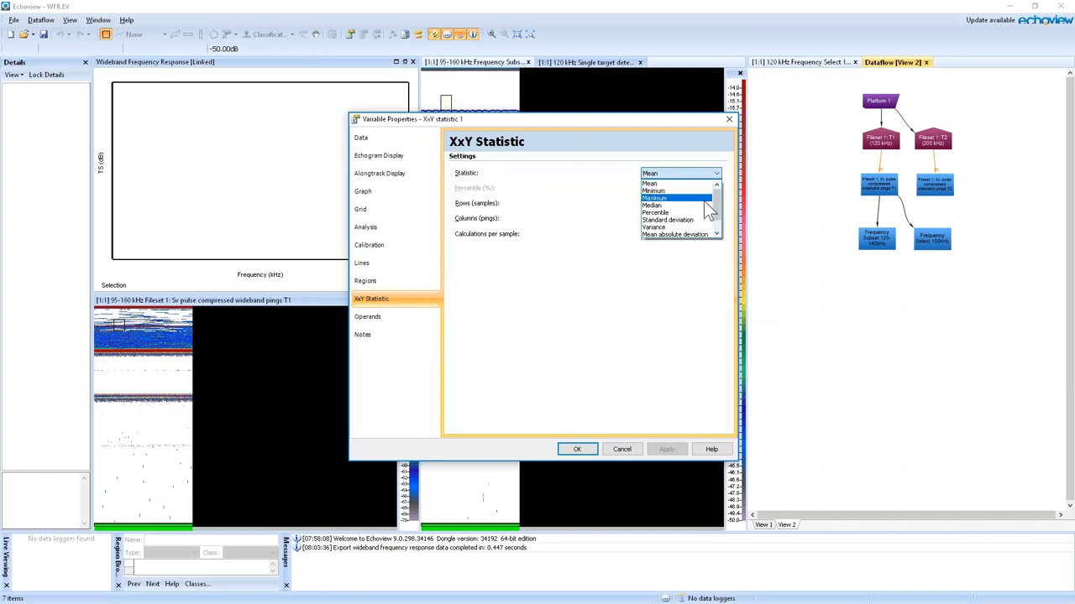
pyautogui.moveTo(716, 200); pyautogui.dragTo(719, 226)
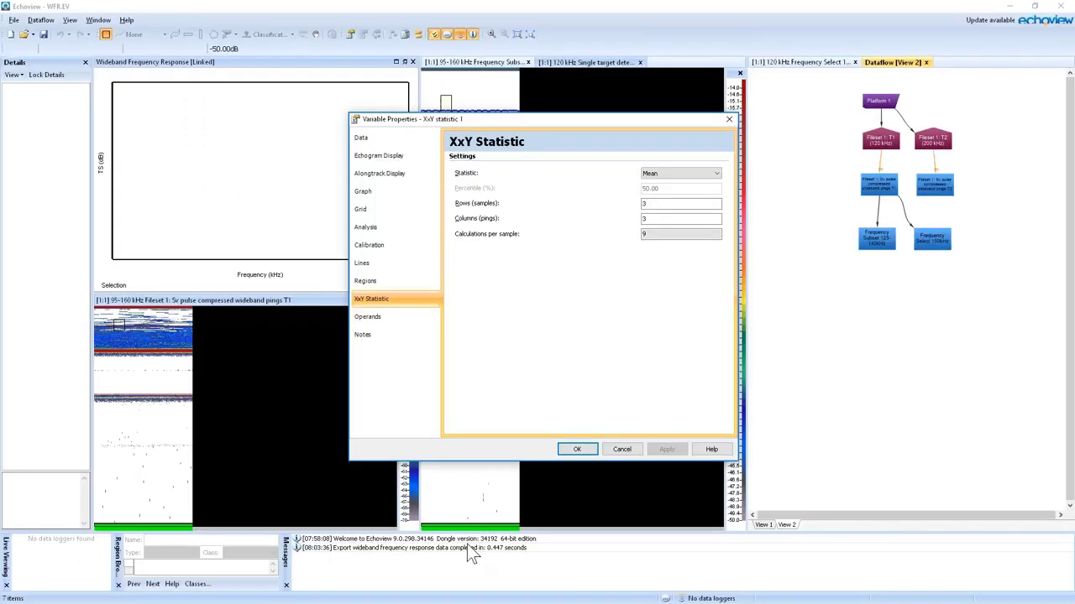
pyautogui.click(623, 447)
# Close the WFR.EV file without saving its changes
pyautogui.hotkey('alt', 'f')
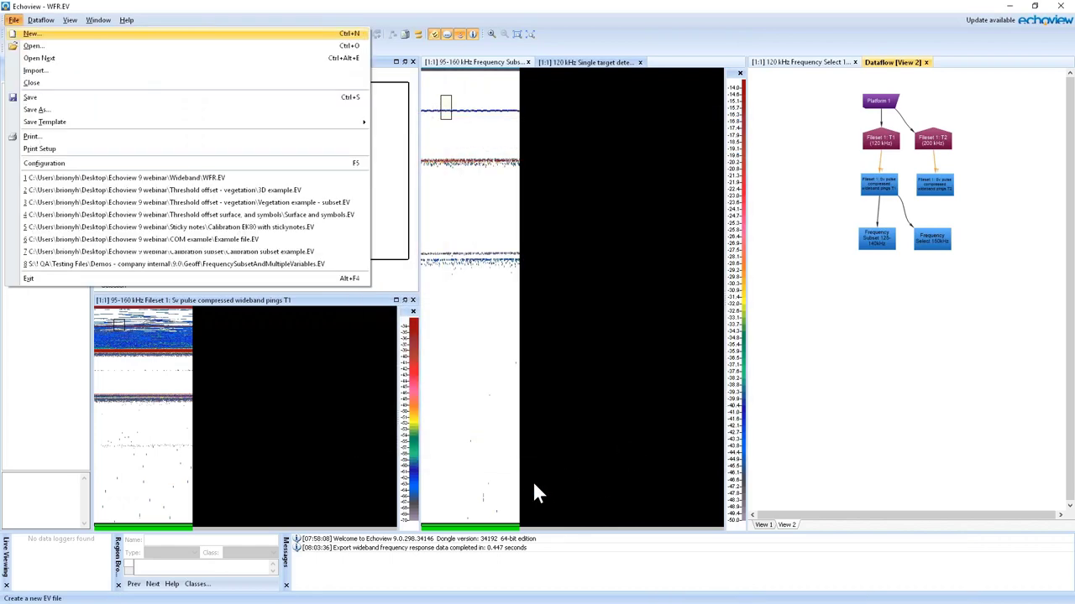
pyautogui.press('x')
pyautogui.press('n')
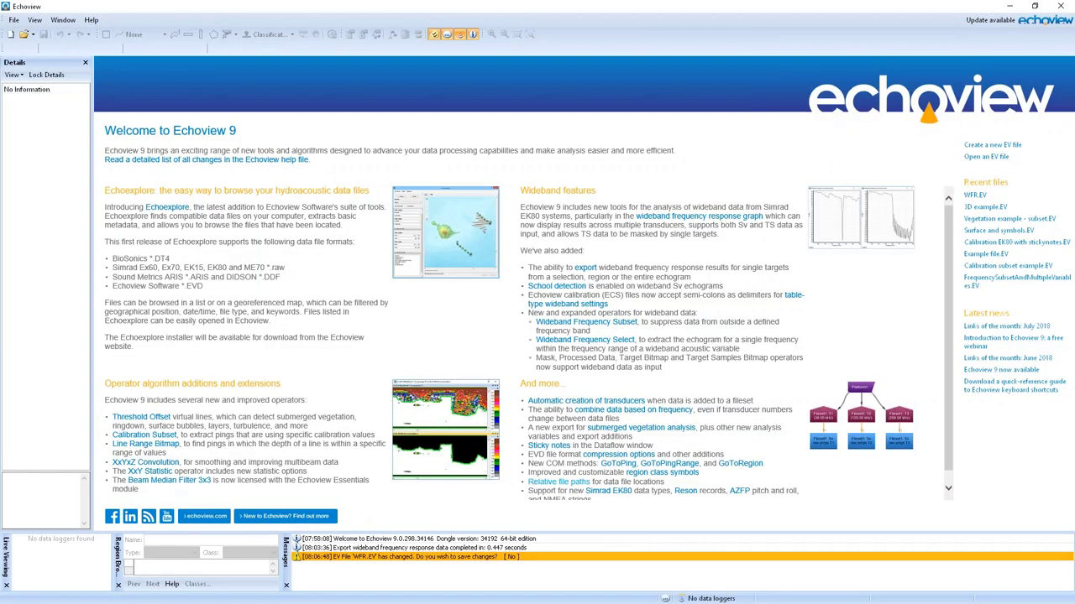
# Open the recent file Calibration subset example.EV and display the Fileset 1: Sv pings T1 echogram
pyautogui.click(1040, 267)
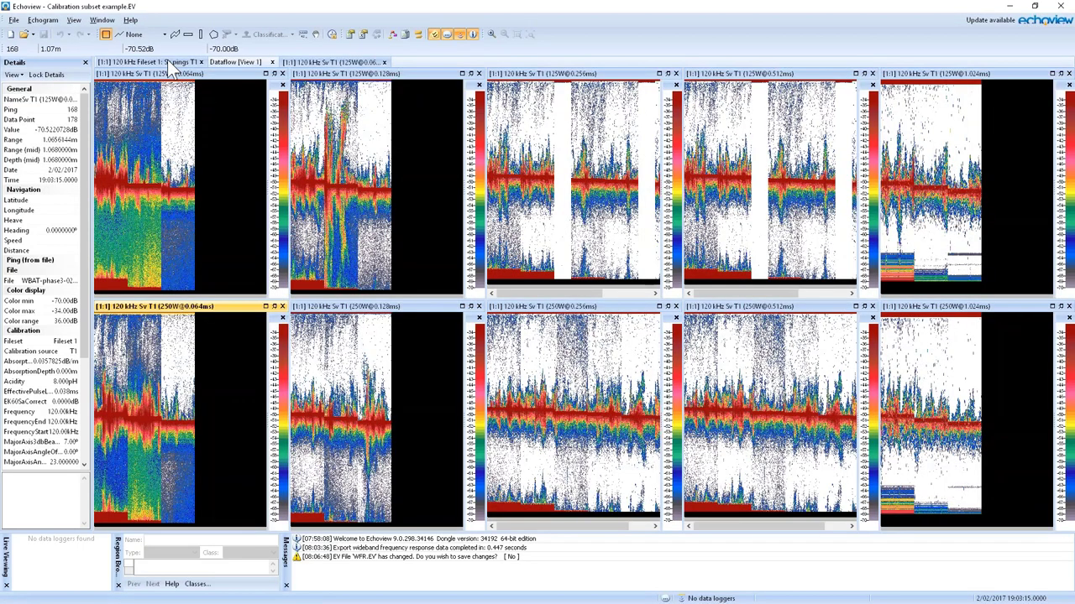
pyautogui.click(167, 59)
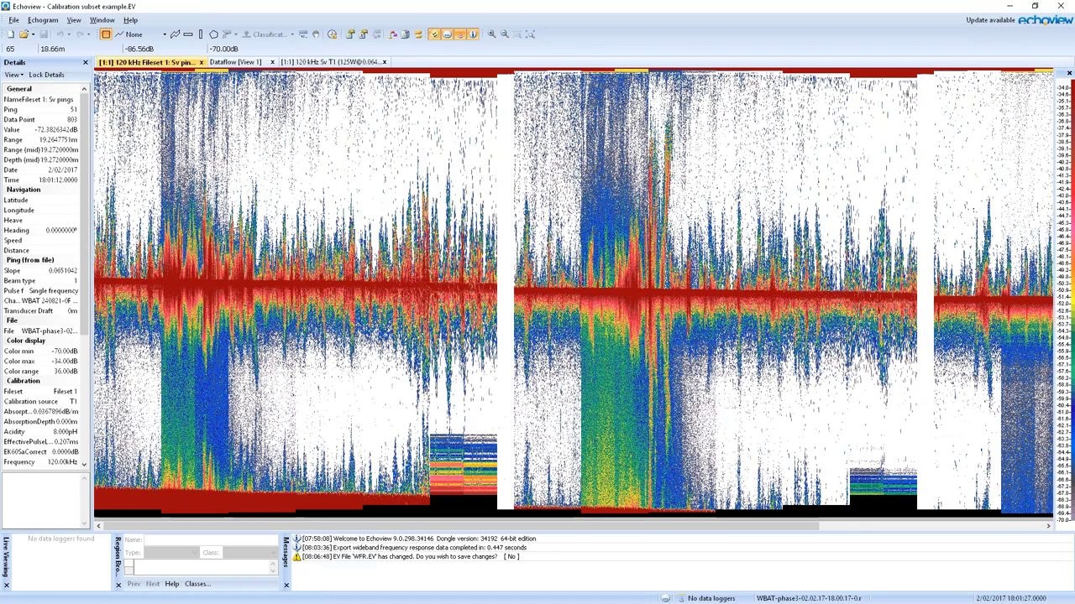
# Examine the dataflow from the Sv T1 Background noise removed variable to the transmitted pulse length variables
pyautogui.click(256, 62)
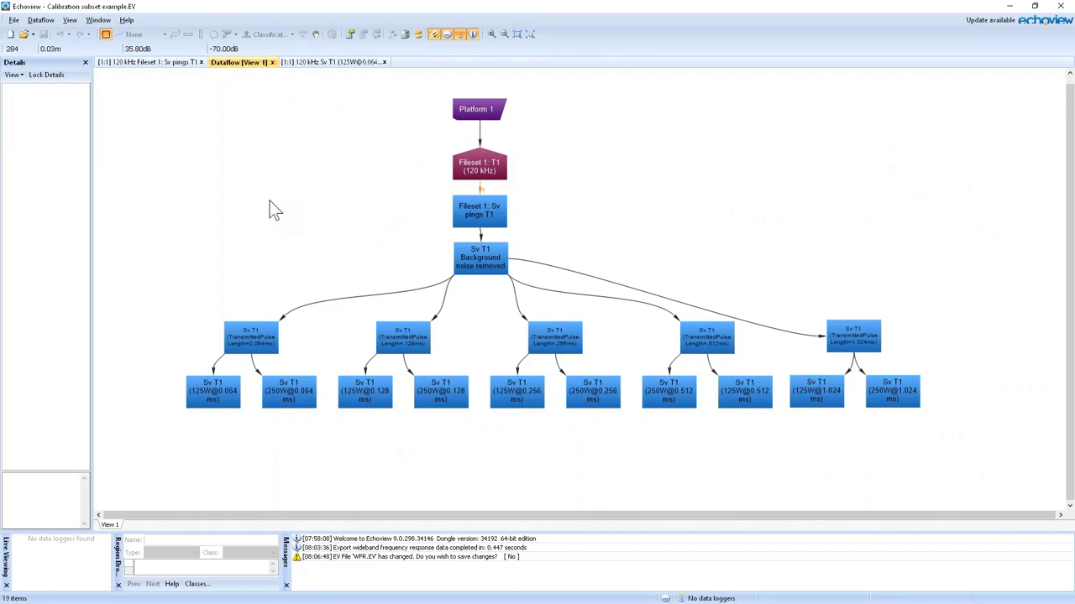
pyautogui.click(475, 262)
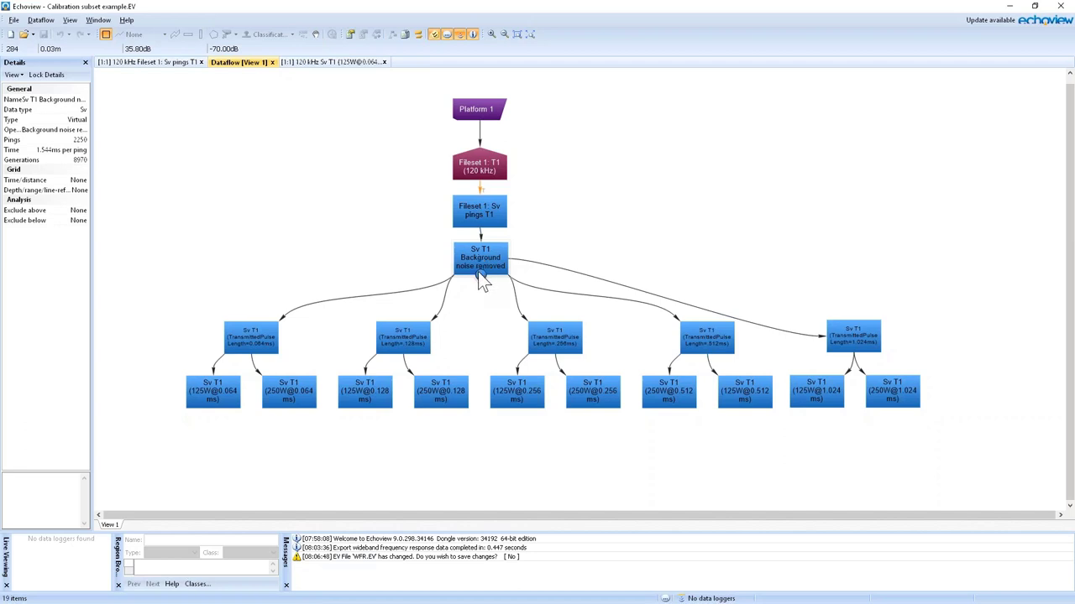
pyautogui.click(250, 344)
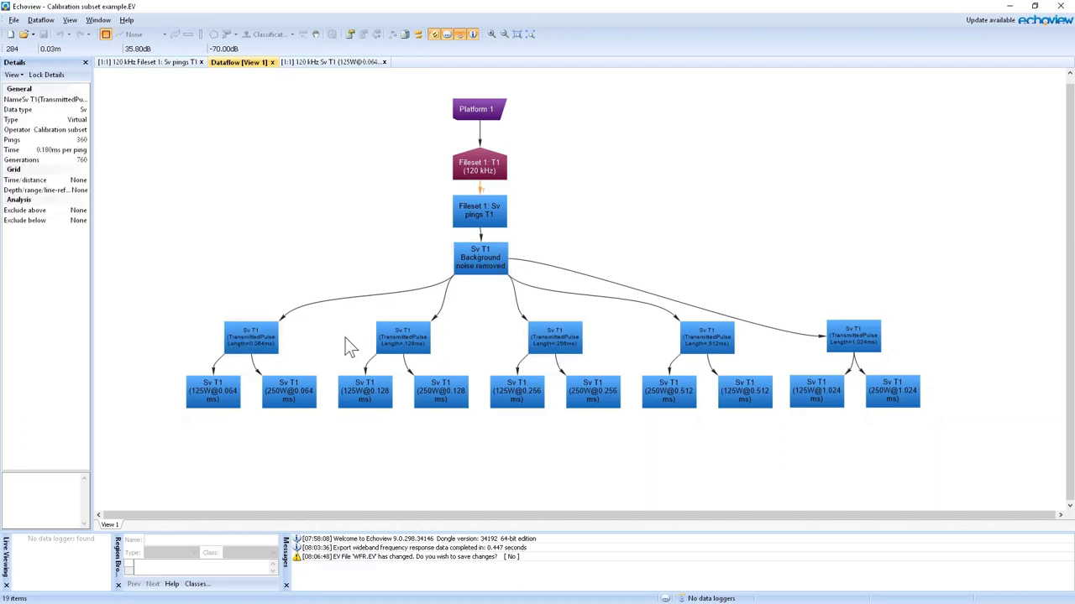
pyautogui.moveTo(868, 336)
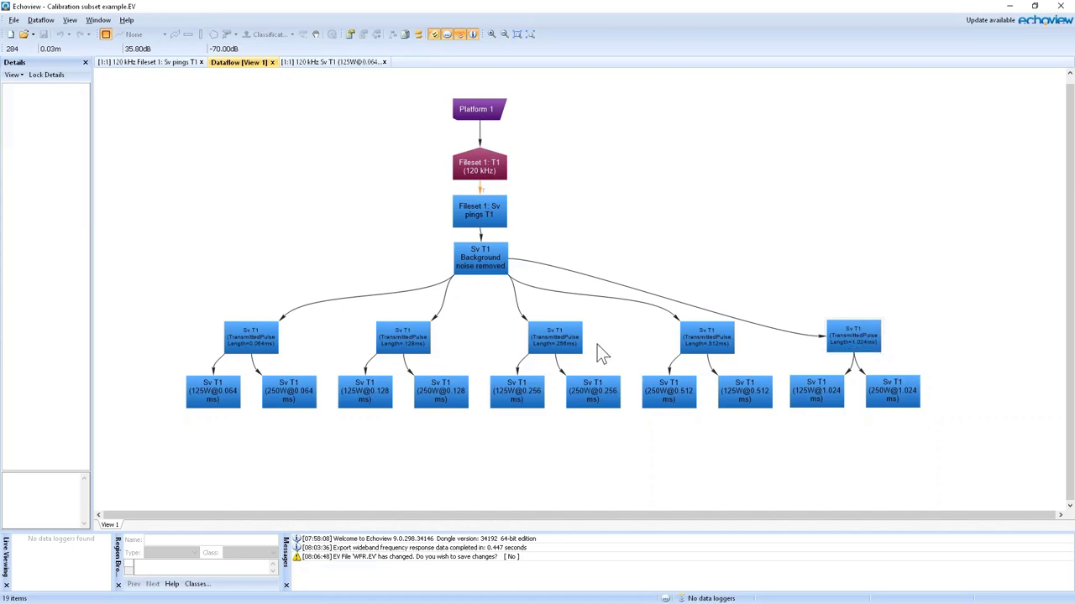
pyautogui.click(252, 352)
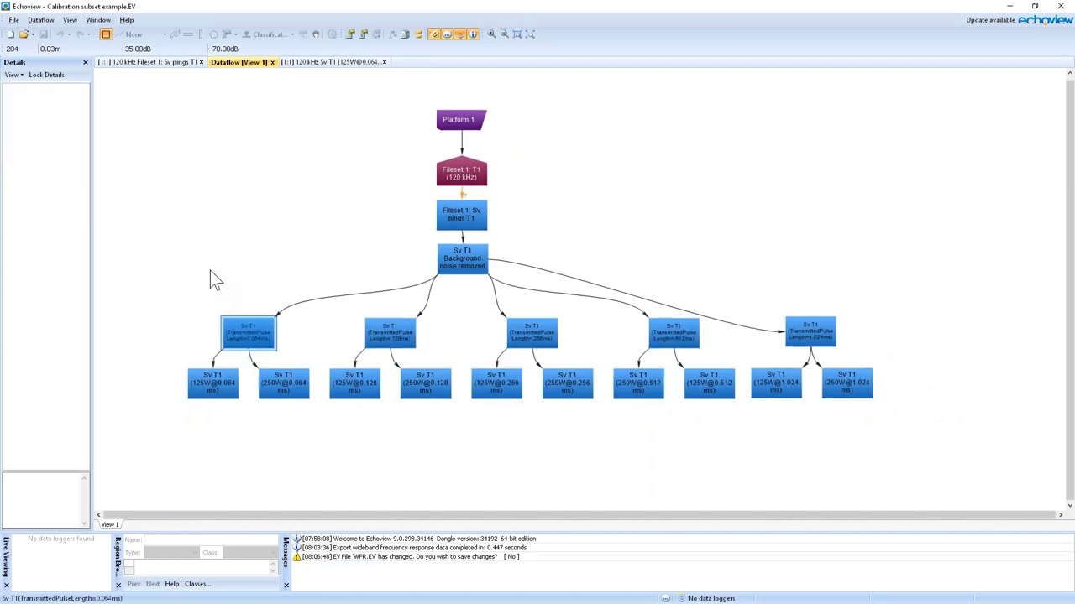
# Examine the Calibration Subset settings and calibration setting options of the 0.064 ms pulse length variable, then cancel its properties
pyautogui.rightClick(246, 326)
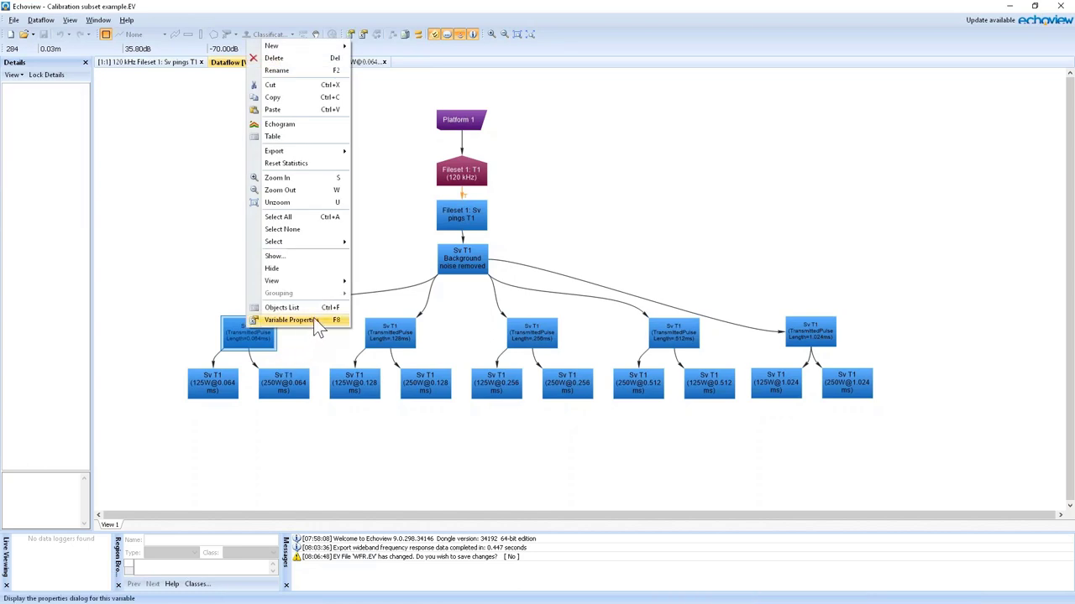
pyautogui.click(309, 320)
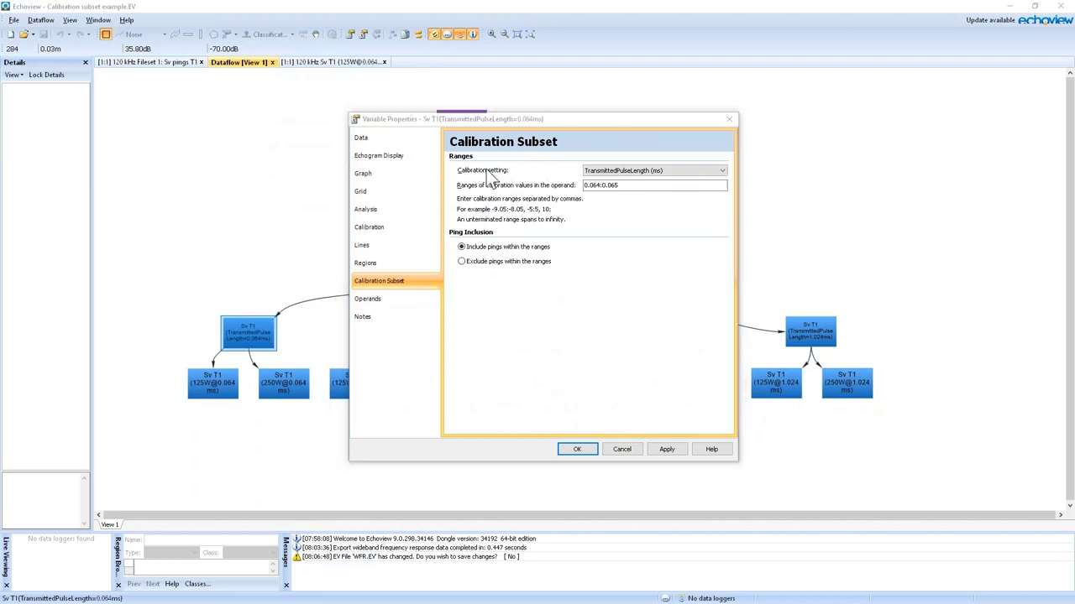
pyautogui.click(713, 177)
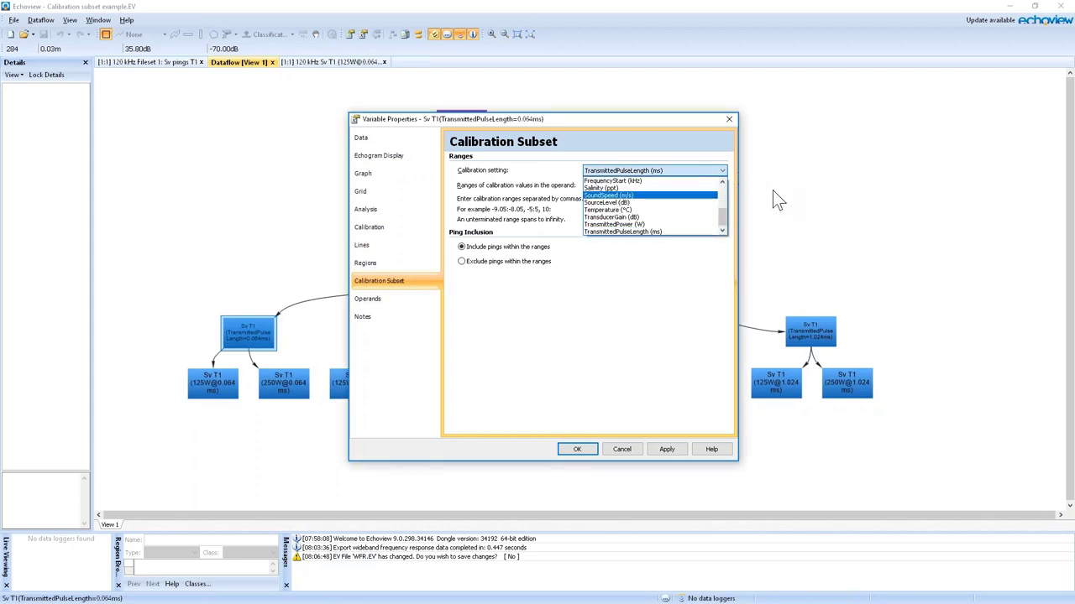
pyautogui.click(704, 327)
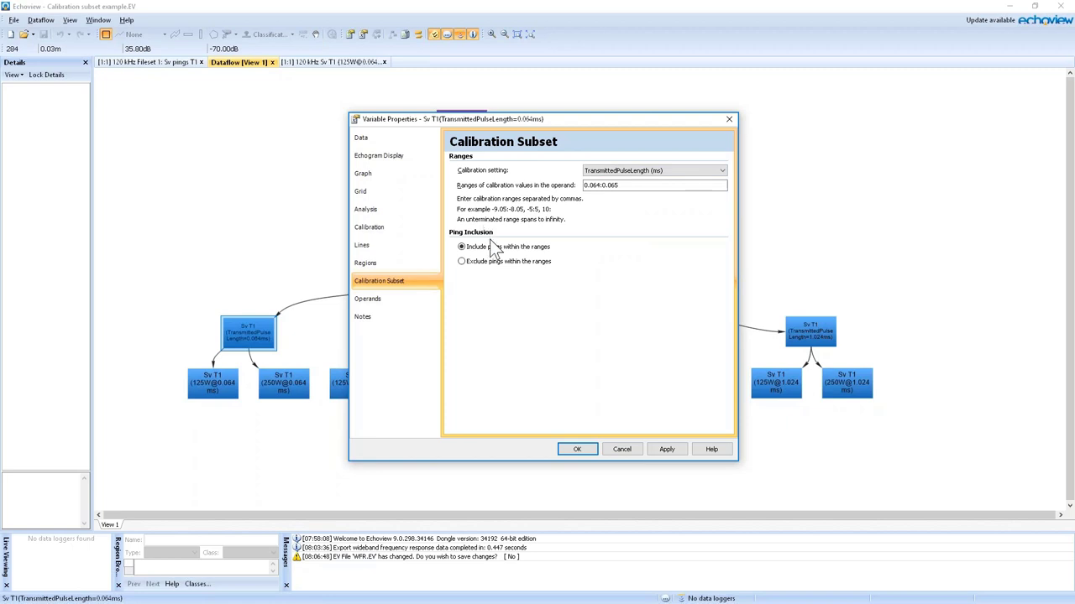
pyautogui.click(617, 451)
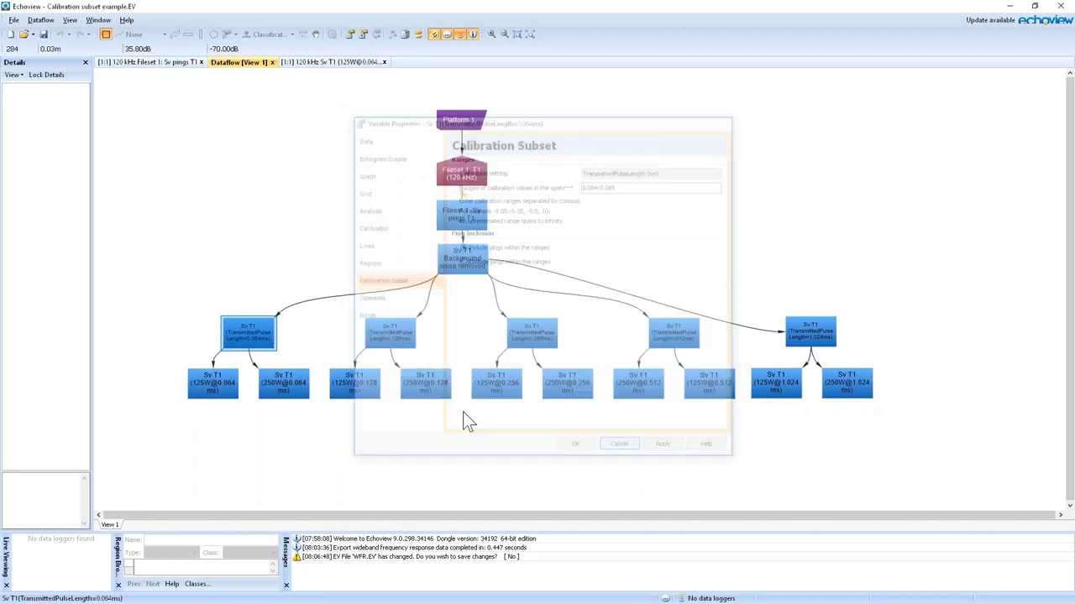
pyautogui.click(266, 345)
pyautogui.click(426, 342)
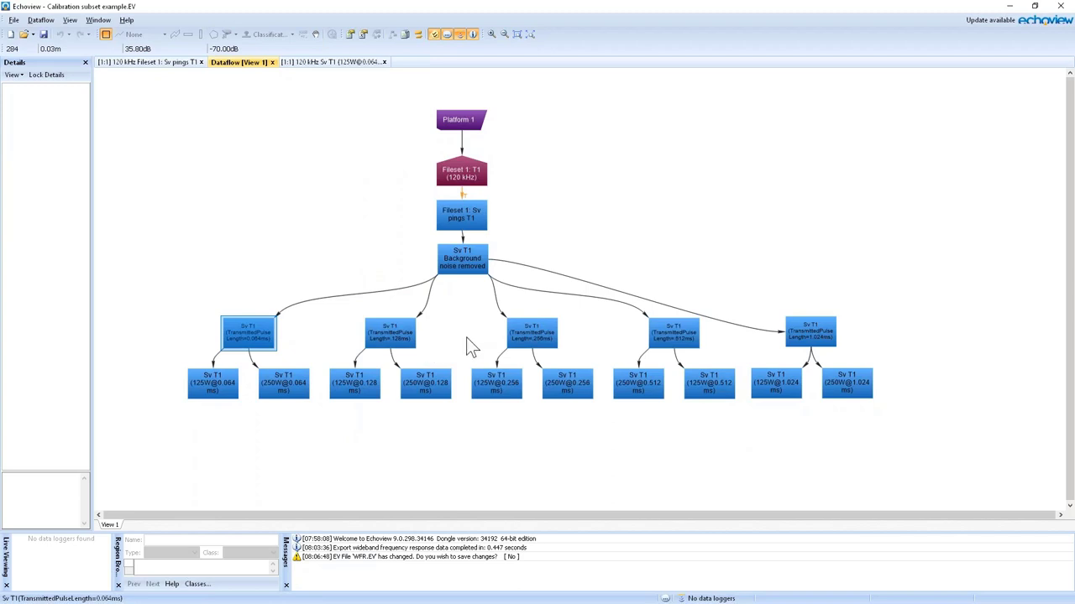
pyautogui.click(213, 397)
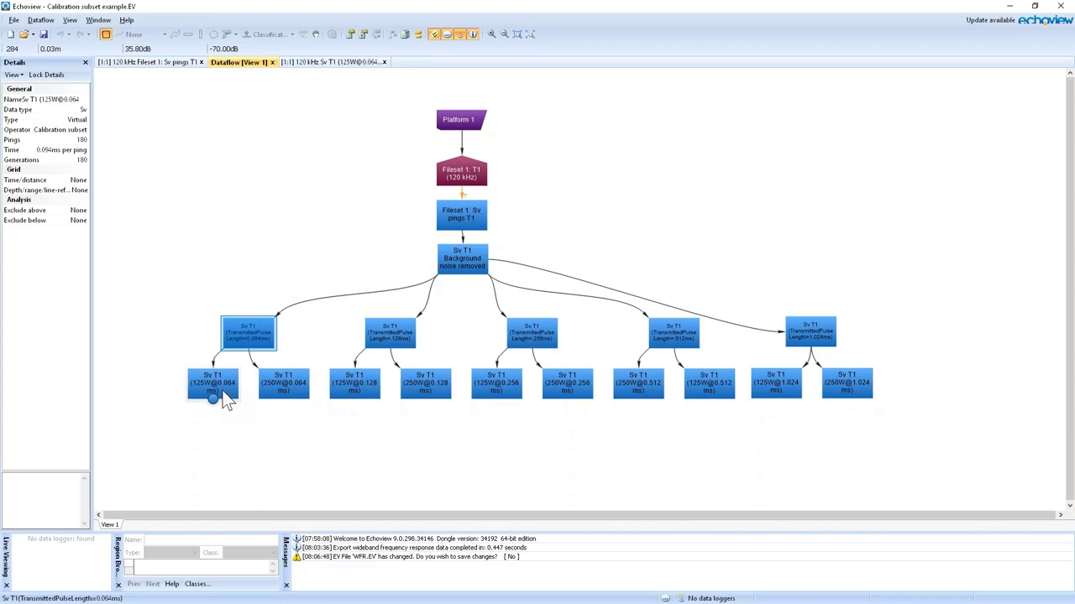
pyautogui.click(210, 394)
pyautogui.rightClick(210, 395)
pyautogui.click(270, 377)
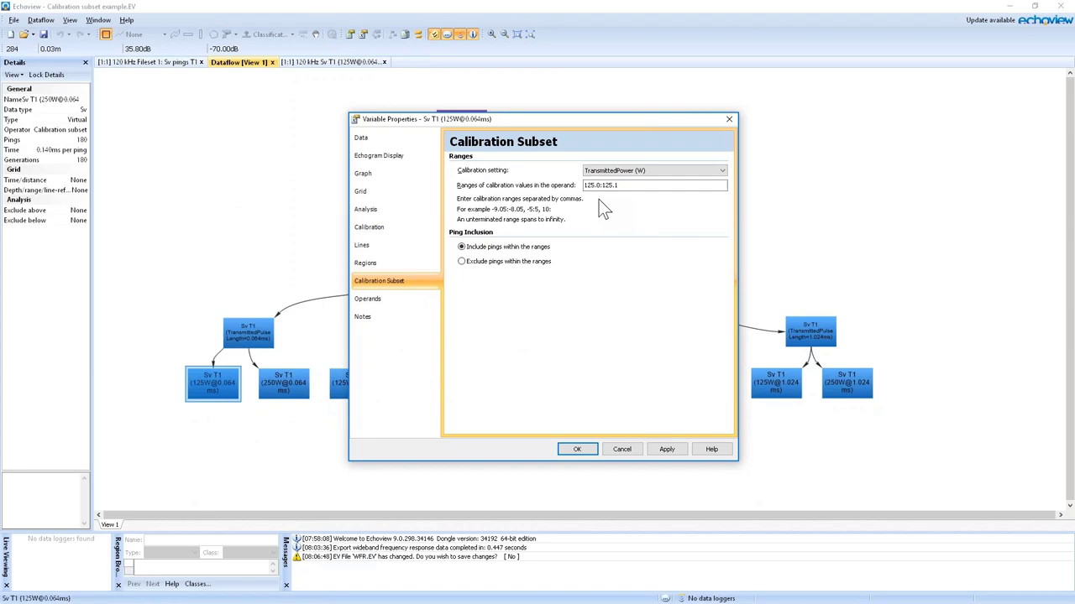
pyautogui.click(623, 450)
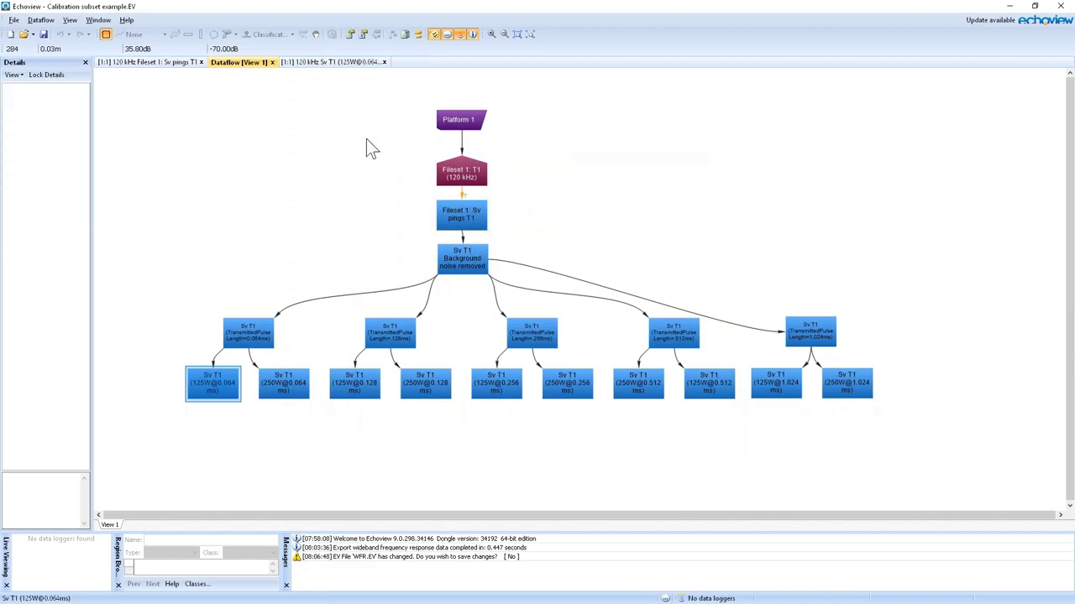
# Compare the tiled Sv T1 echograms for each power and pulse length, and advance the presentation past the New and extended operators slide
pyautogui.click(325, 60)
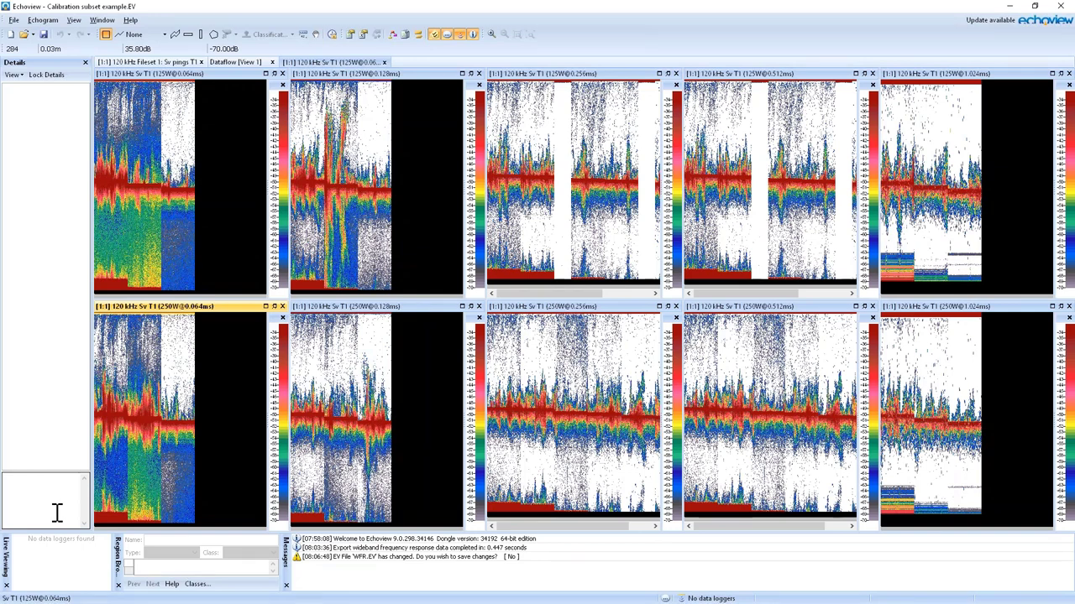
pyautogui.click(97, 400)
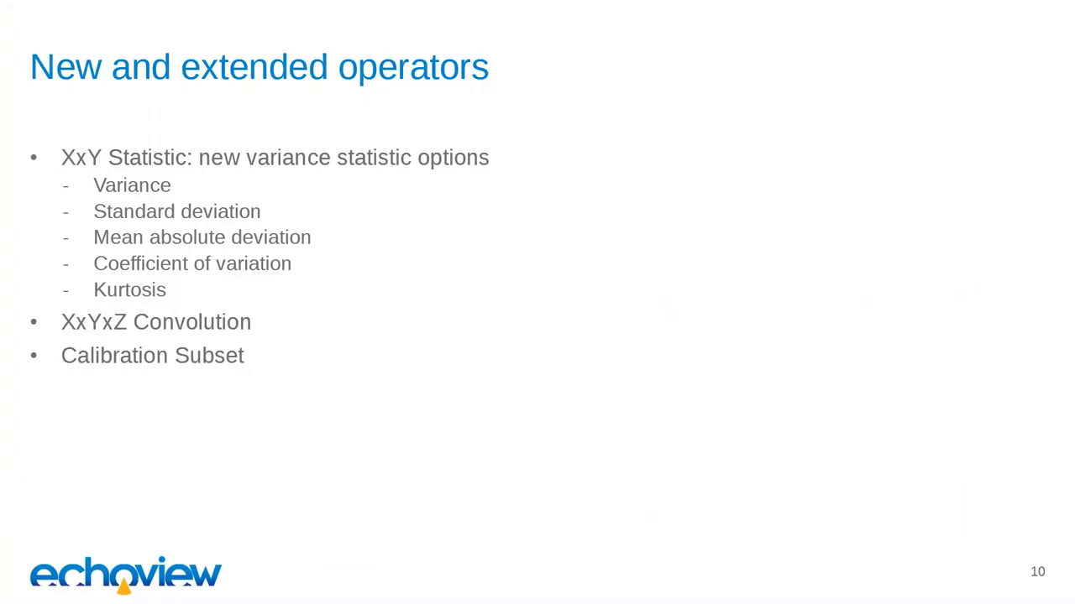
pyautogui.press('Right')
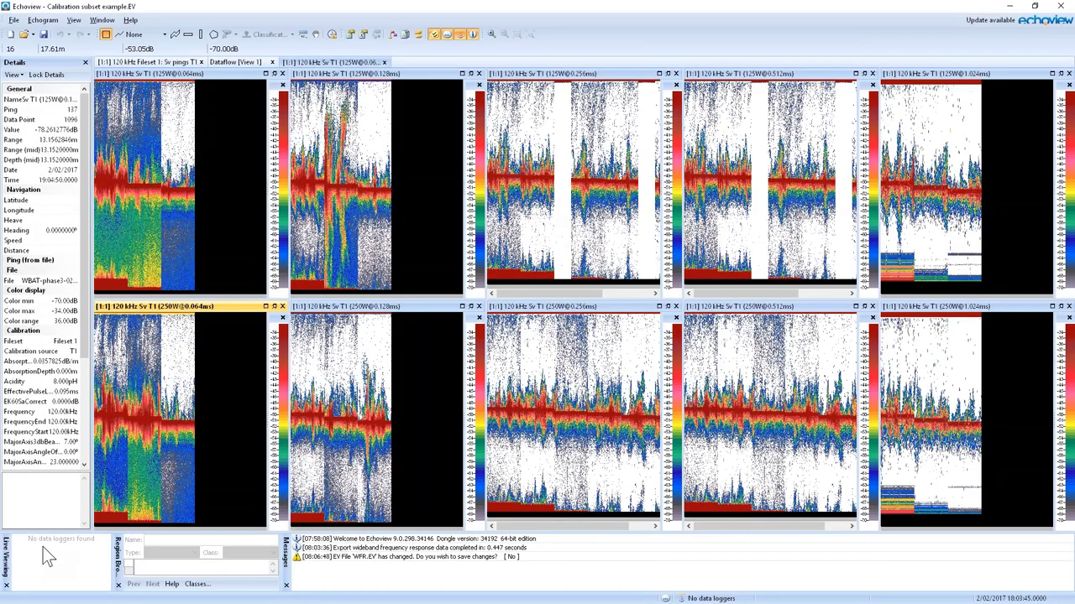
# Close the Calibration subset example.EV file without saving its changes and open Surface and symbols.EV
pyautogui.hotkey('alt', 'f')
pyautogui.press('c')
pyautogui.press('Tab')
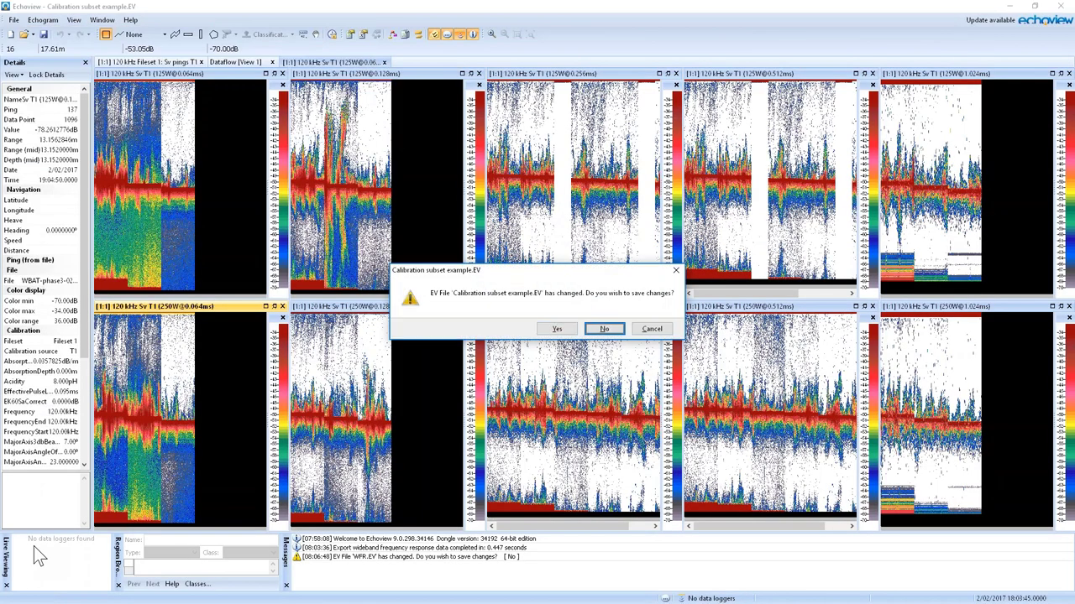
pyautogui.press('Return')
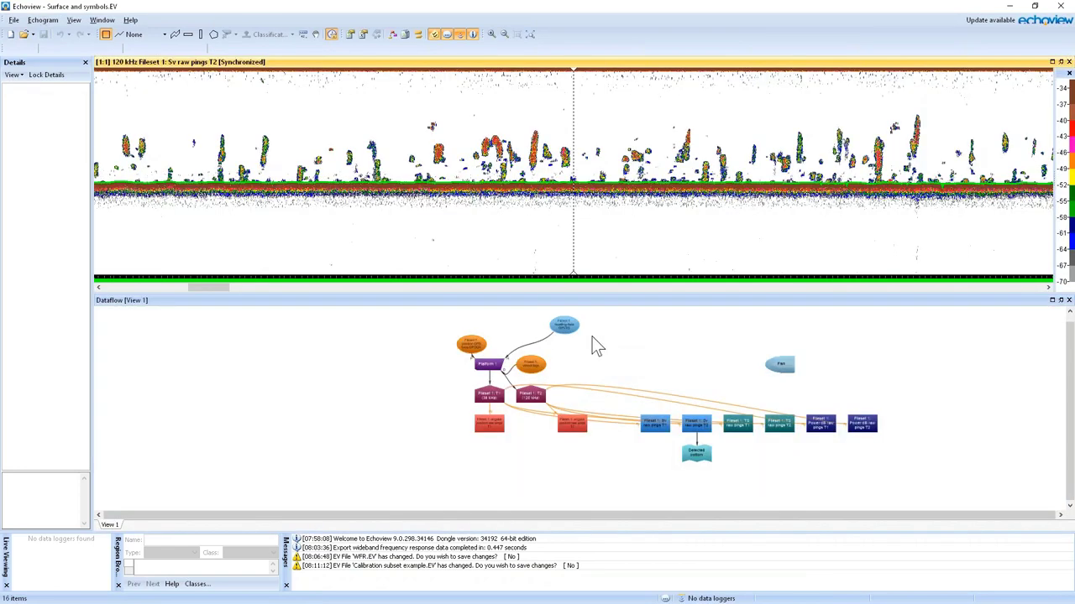
# Display the cruise track of the Fileset 1 position GPS fixes GPGGA variable alongside the dataflow
pyautogui.click(472, 346)
pyautogui.doubleClick(468, 350)
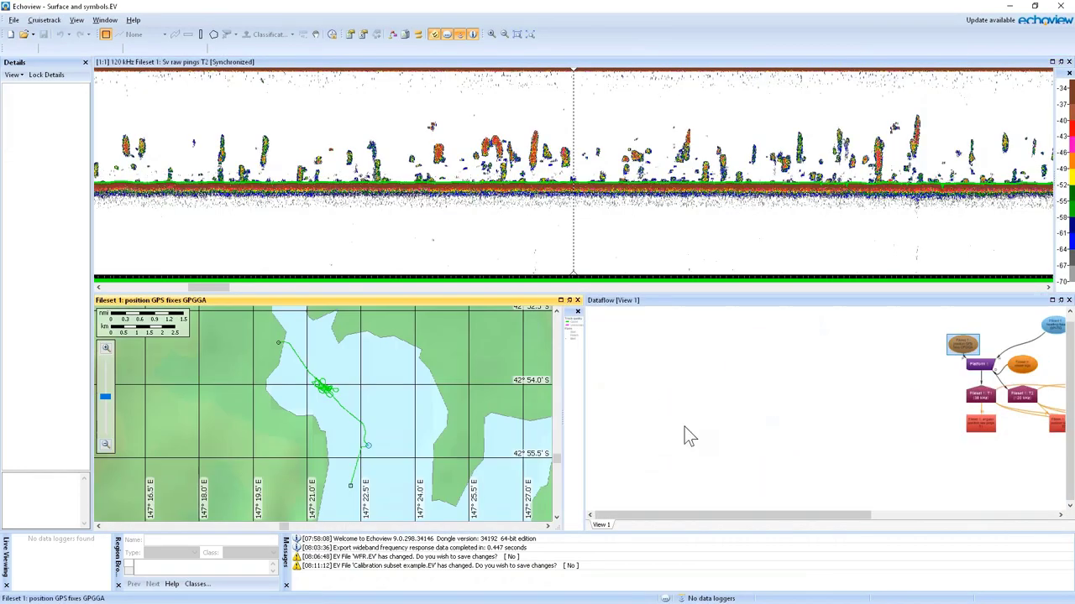
pyautogui.click(787, 435)
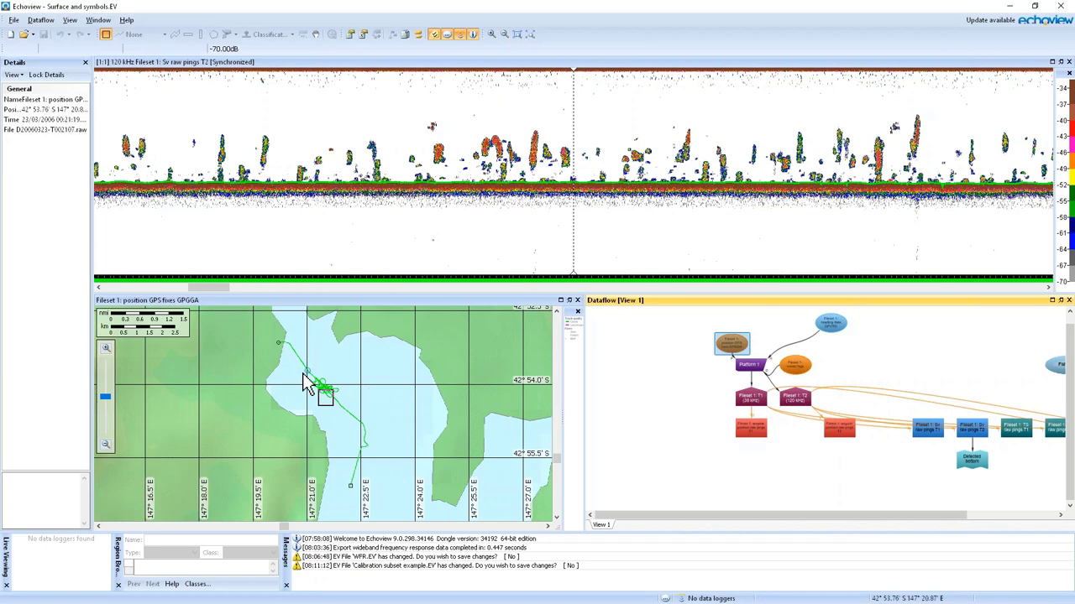
# Zoom into the looping section of the cruise track and synchronize the Sv raw pings T2 echogram to a position on its southeastern part
pyautogui.moveTo(308, 381); pyautogui.dragTo(344, 400)
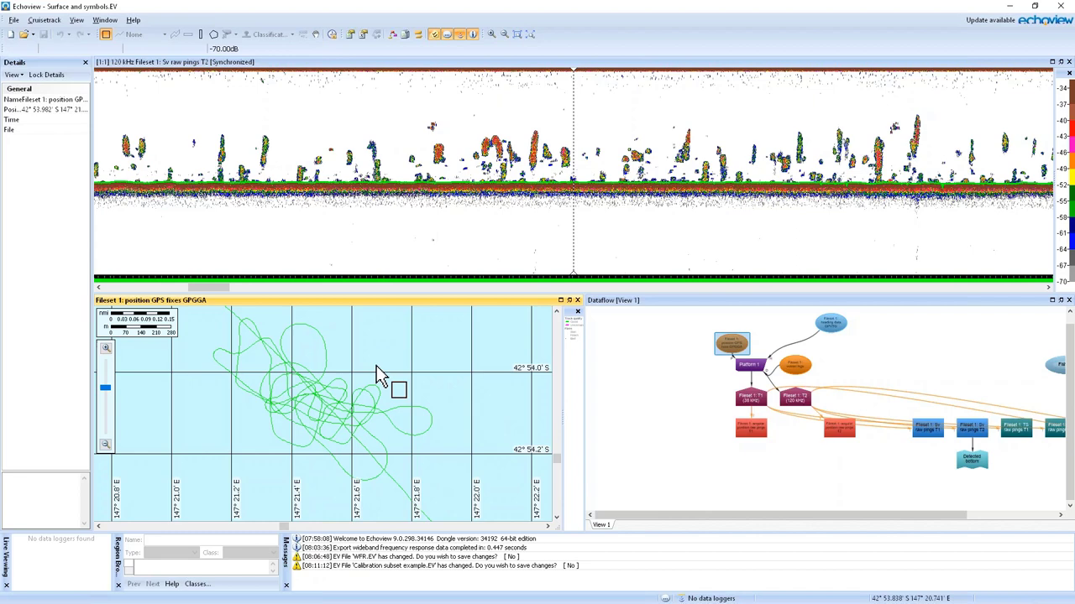
pyautogui.click(376, 367)
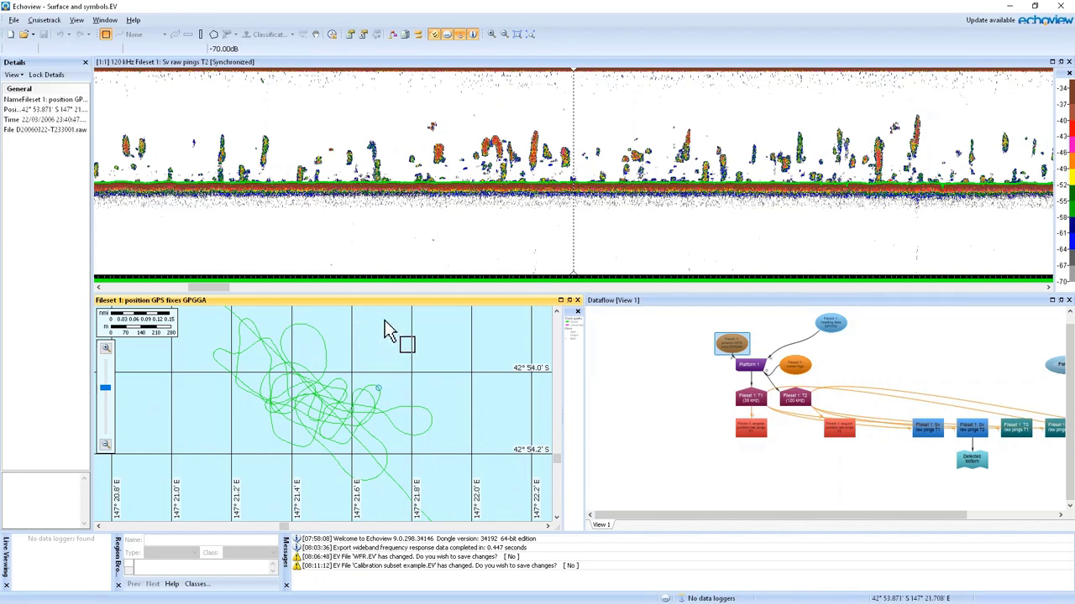
pyautogui.click(446, 427)
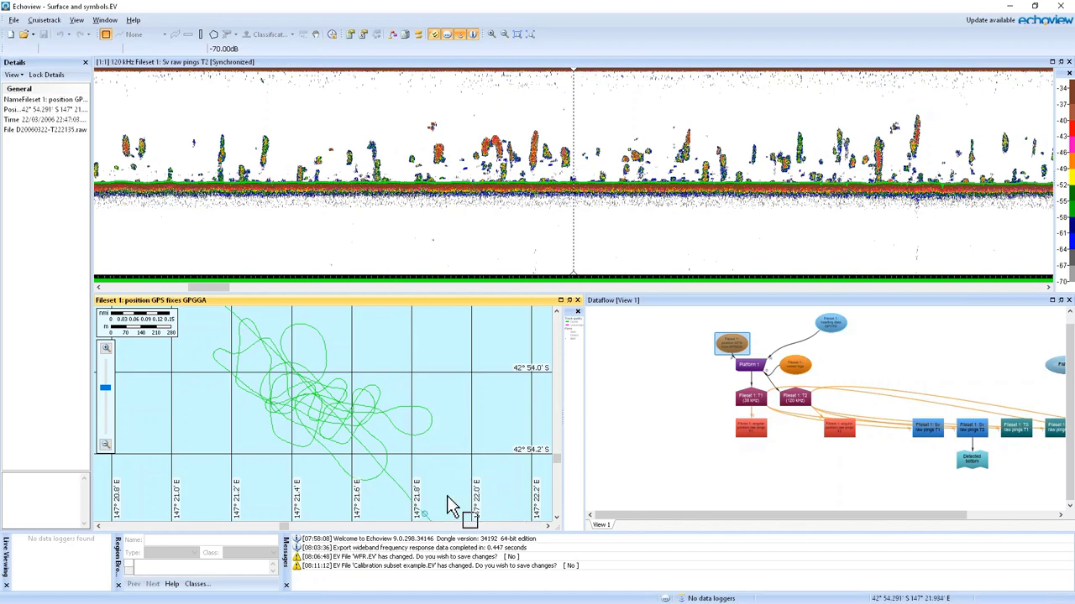
pyautogui.click(378, 468)
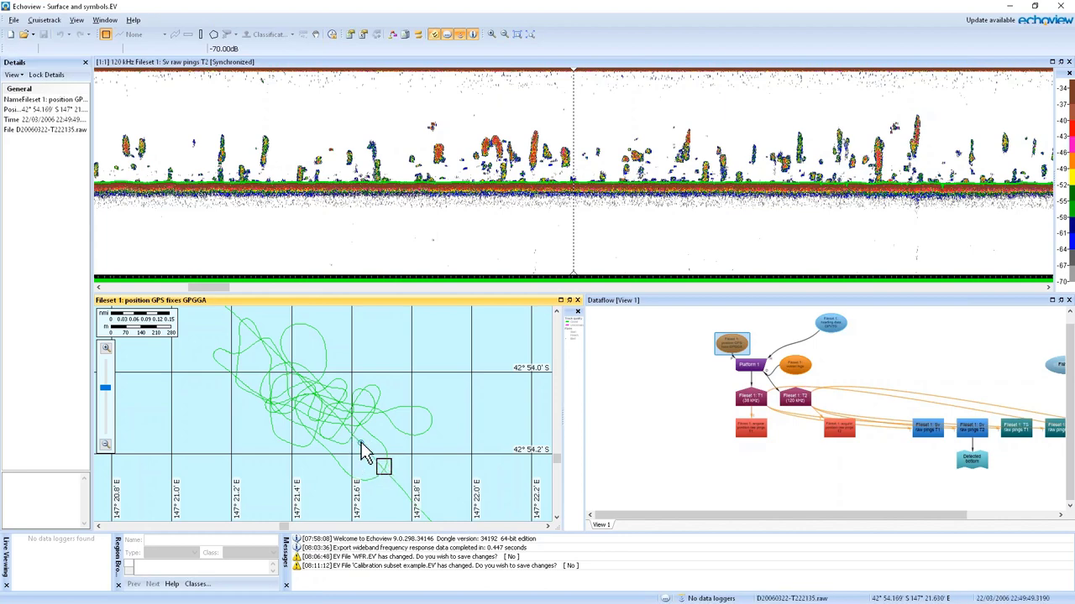
pyautogui.click(361, 445)
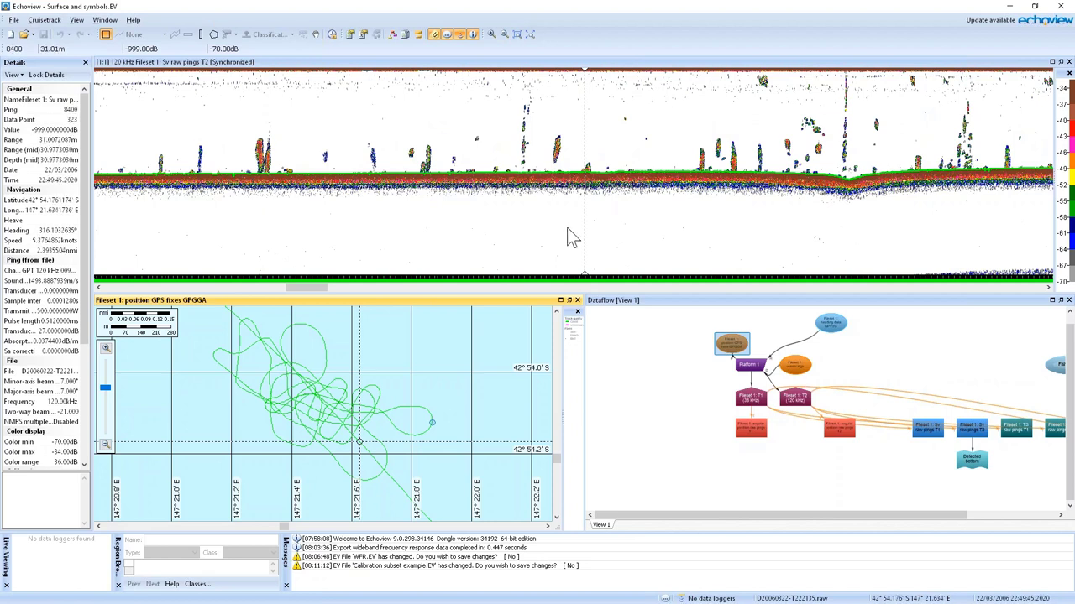
# Create an unclassified marker region at the synchronized ping on the Sv raw pings T2 echogram
pyautogui.click(589, 158)
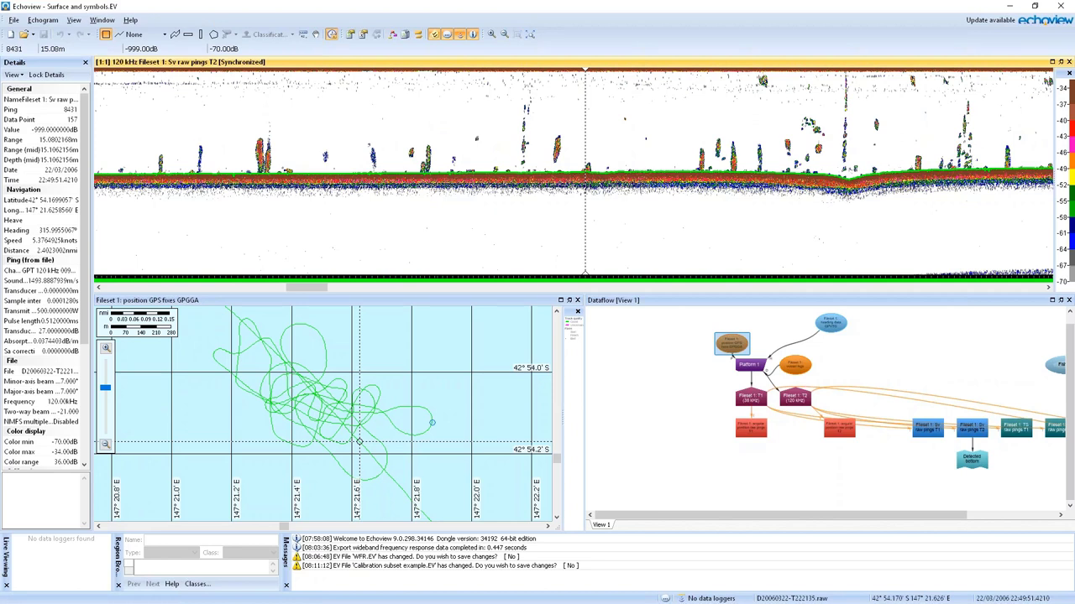
pyautogui.click(585, 159)
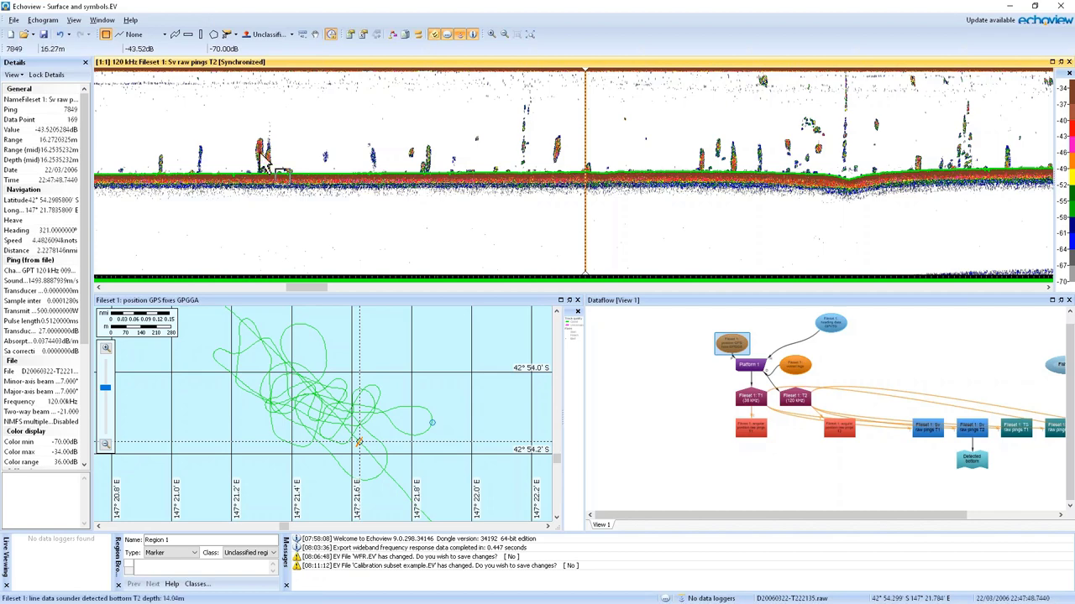
# Add a region class named Calibration in the EV file's class properties
pyautogui.click(74, 19)
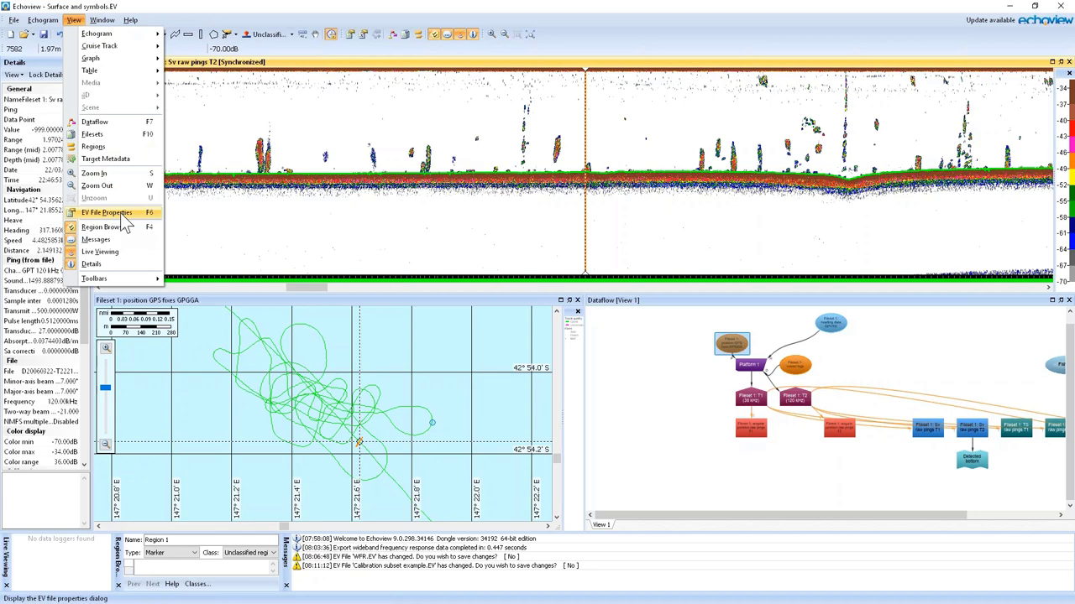
pyautogui.click(109, 213)
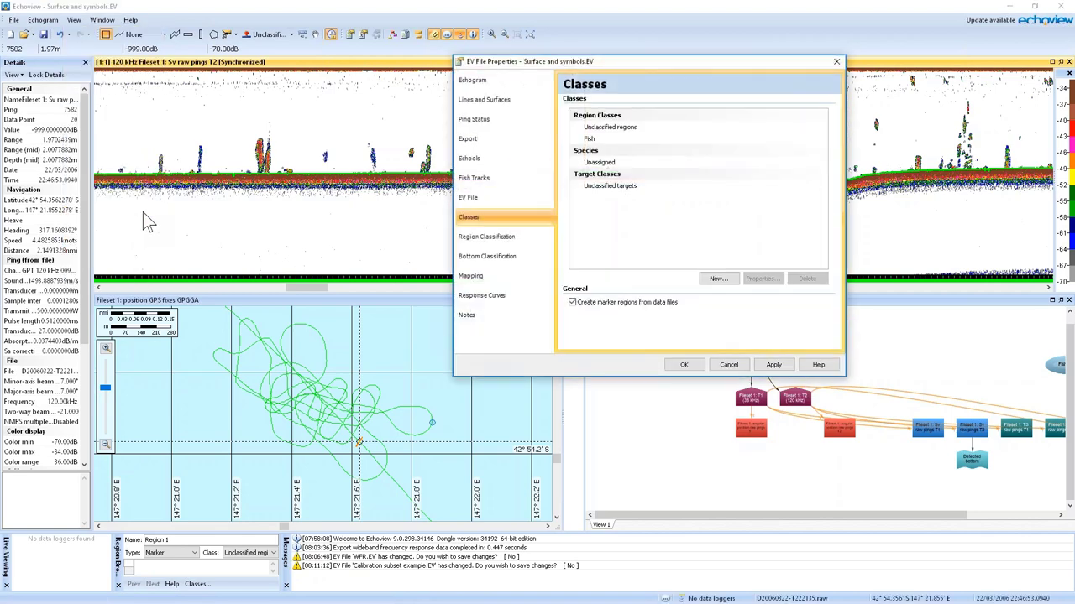
pyautogui.moveTo(630, 64); pyautogui.dragTo(480, 98)
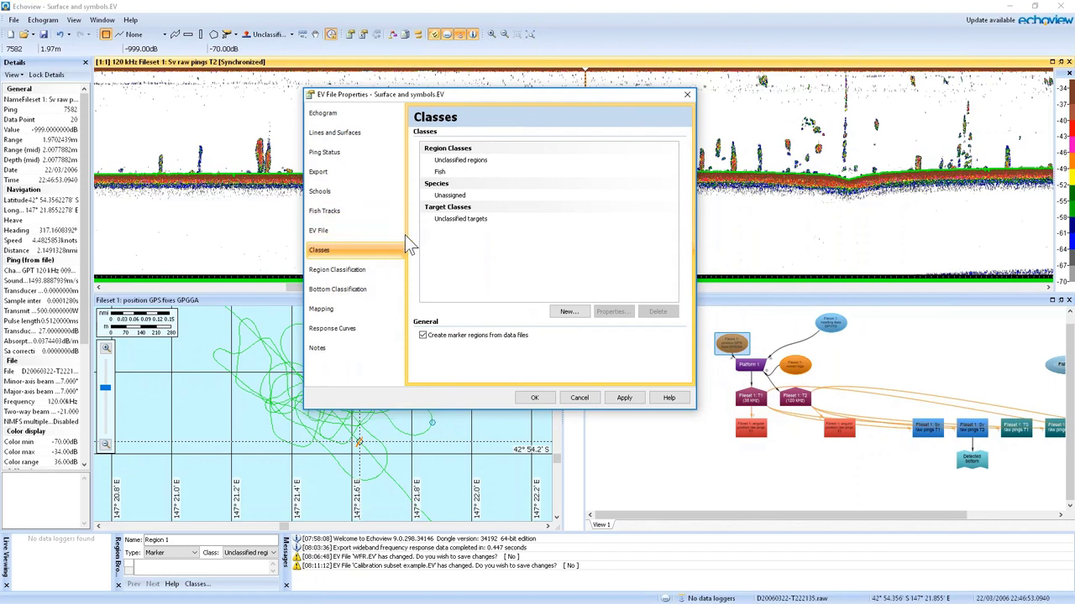
pyautogui.click(495, 160)
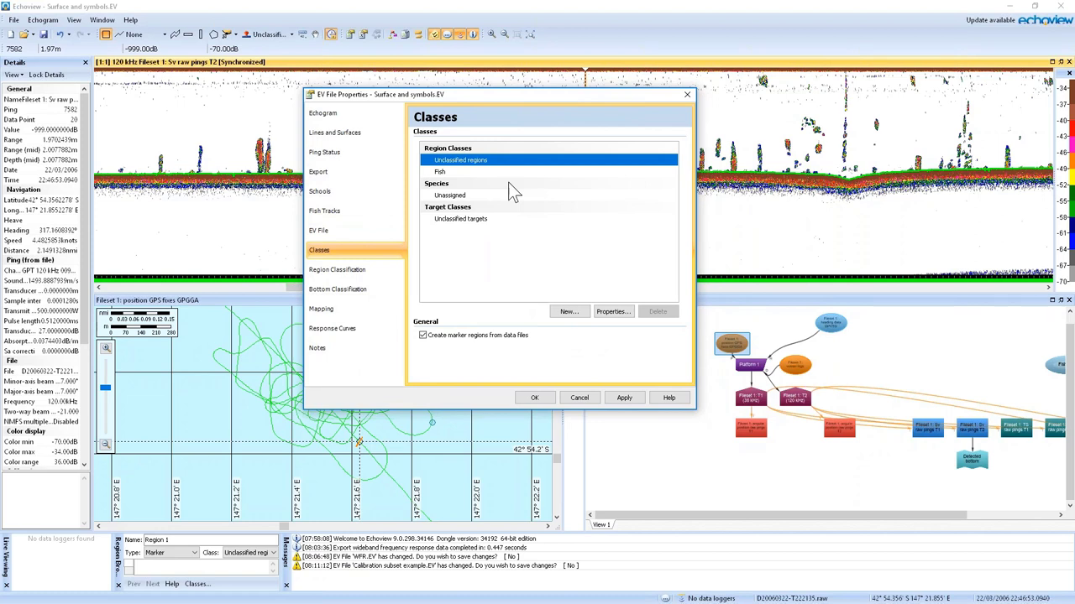
pyautogui.click(568, 313)
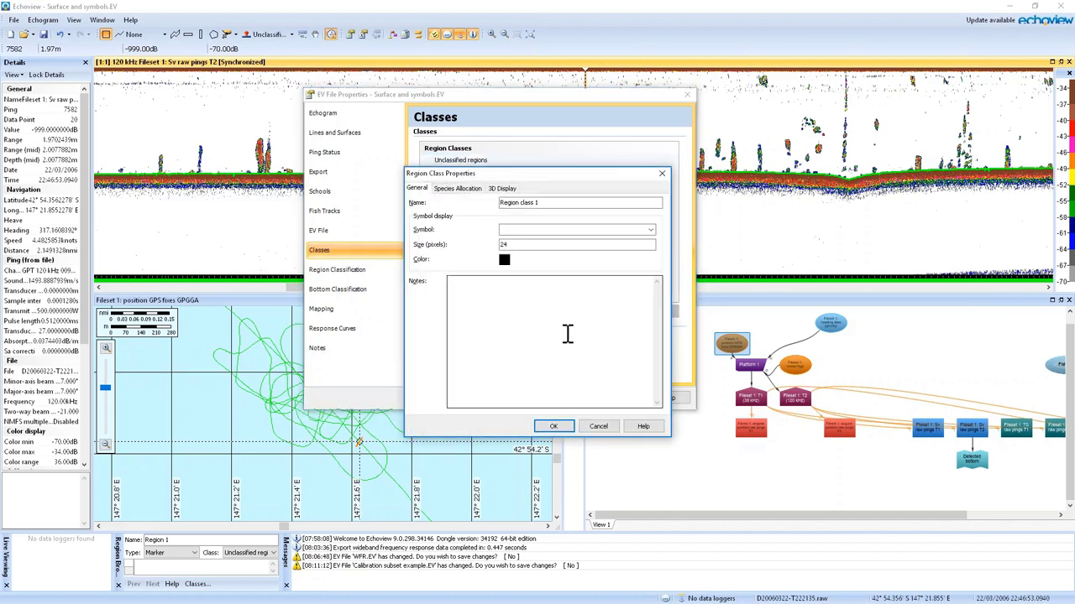
pyautogui.tripleClick(556, 202)
pyautogui.write('Calibat')
pyautogui.write('tion')
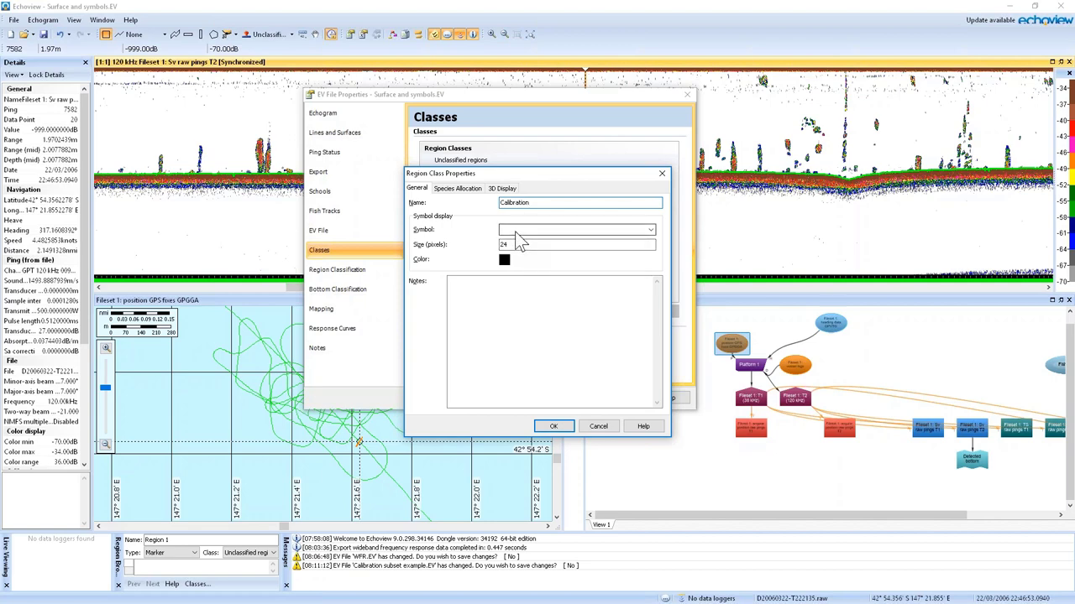
# Give the Calibration class a red Circle symbol with a size of 24 pixels and accept the class settings
pyautogui.click(525, 231)
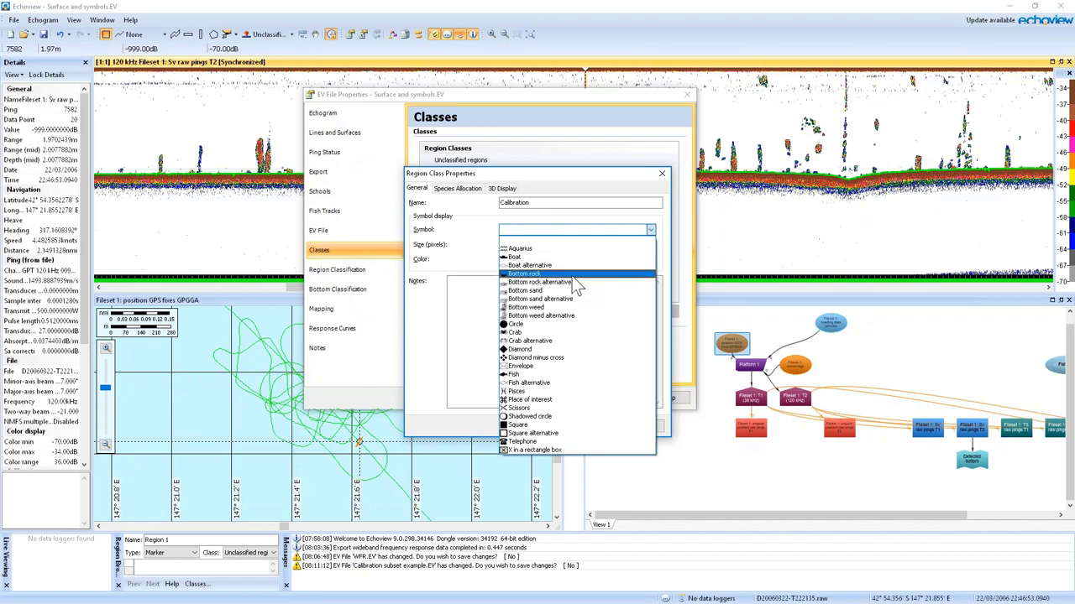
pyautogui.click(531, 327)
pyautogui.click(579, 243)
pyautogui.write('24')
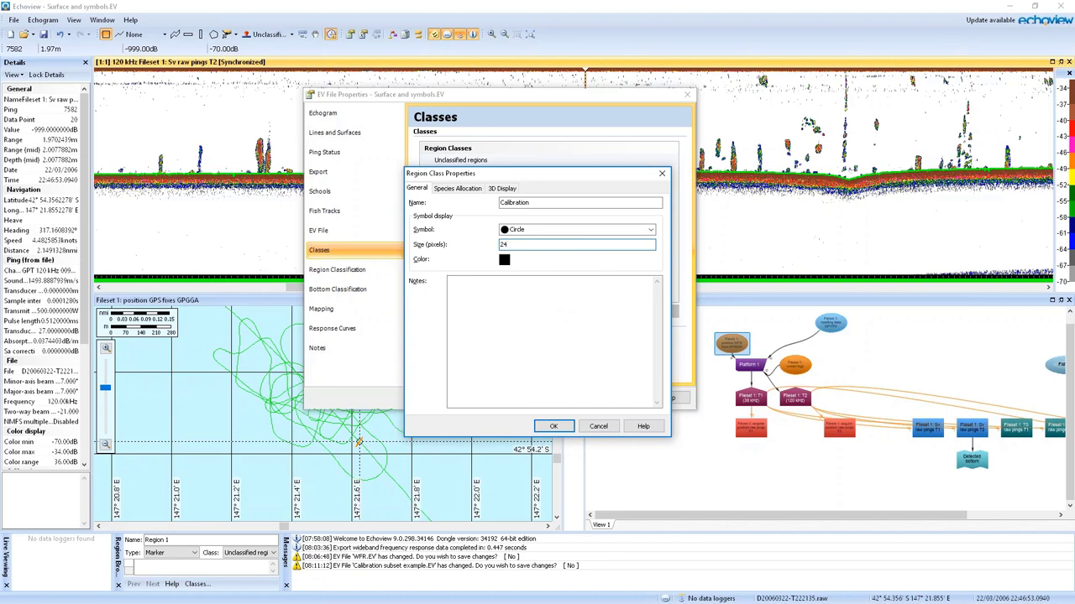
pyautogui.click(504, 261)
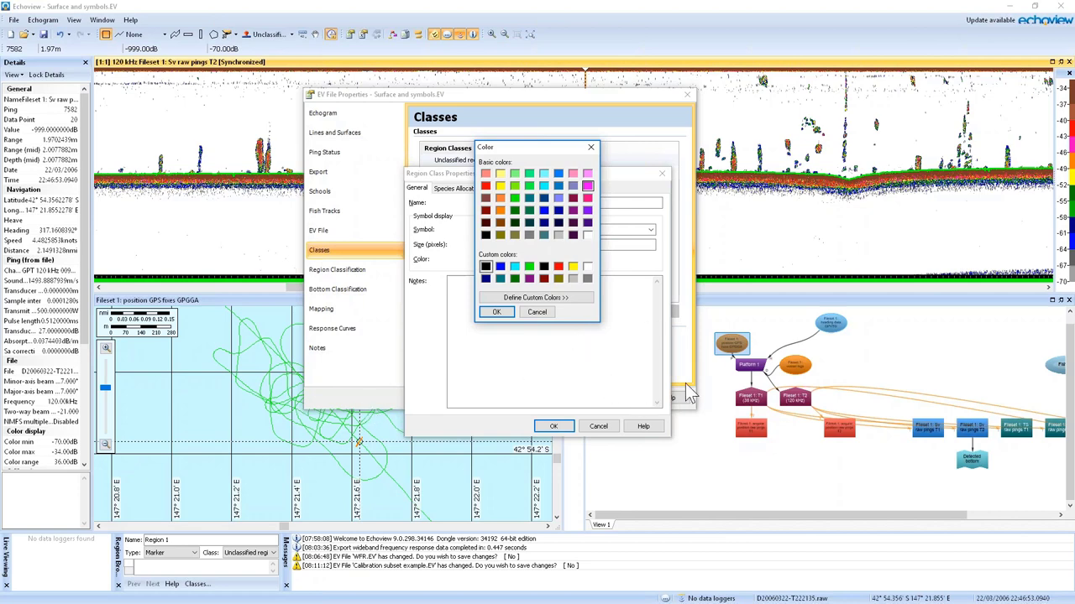
pyautogui.click(558, 266)
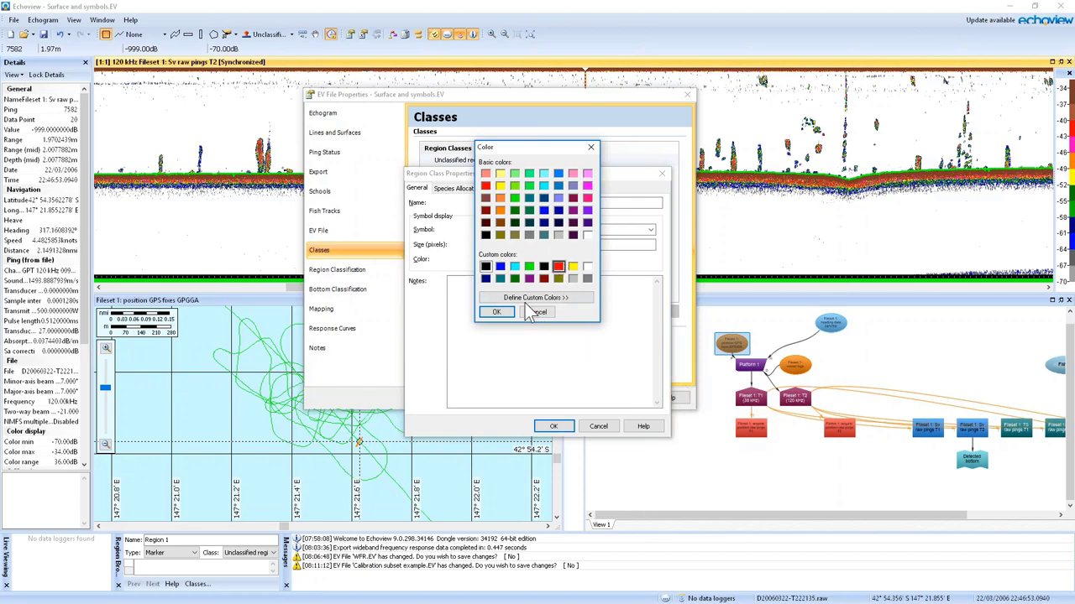
pyautogui.click(496, 312)
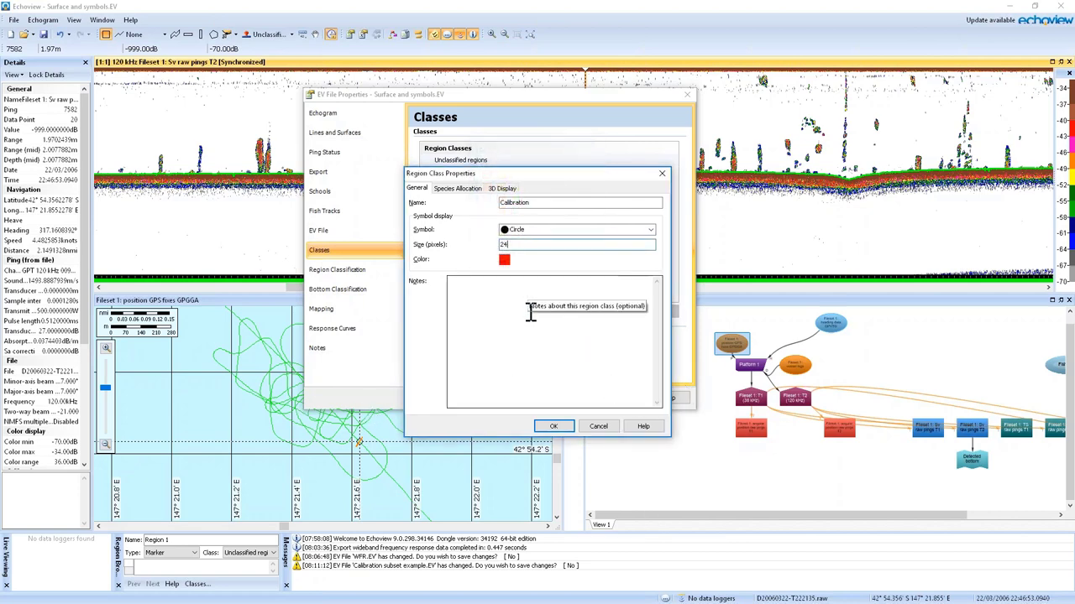
pyautogui.click(553, 427)
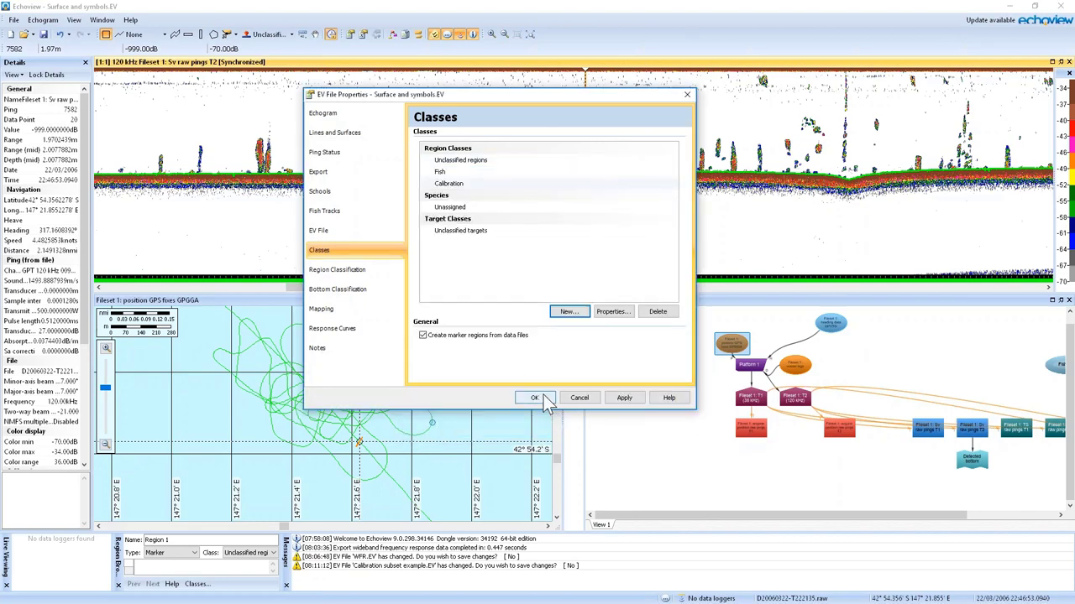
pyautogui.click(535, 398)
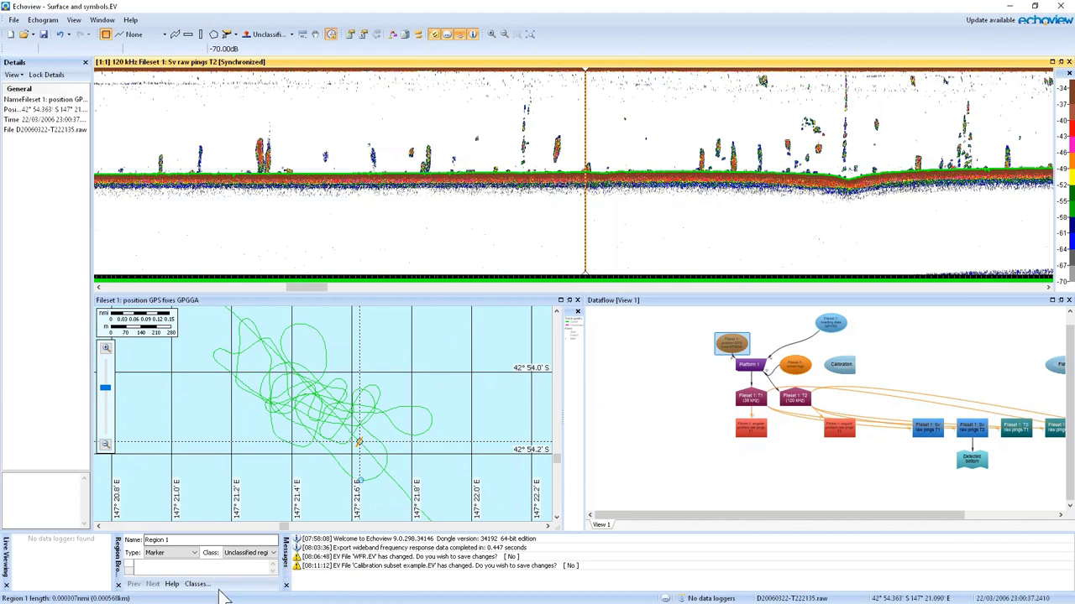
# Rename the Region 1 marker as Calibration start and assign it to the Calibration class
pyautogui.moveTo(206, 541); pyautogui.dragTo(97, 544)
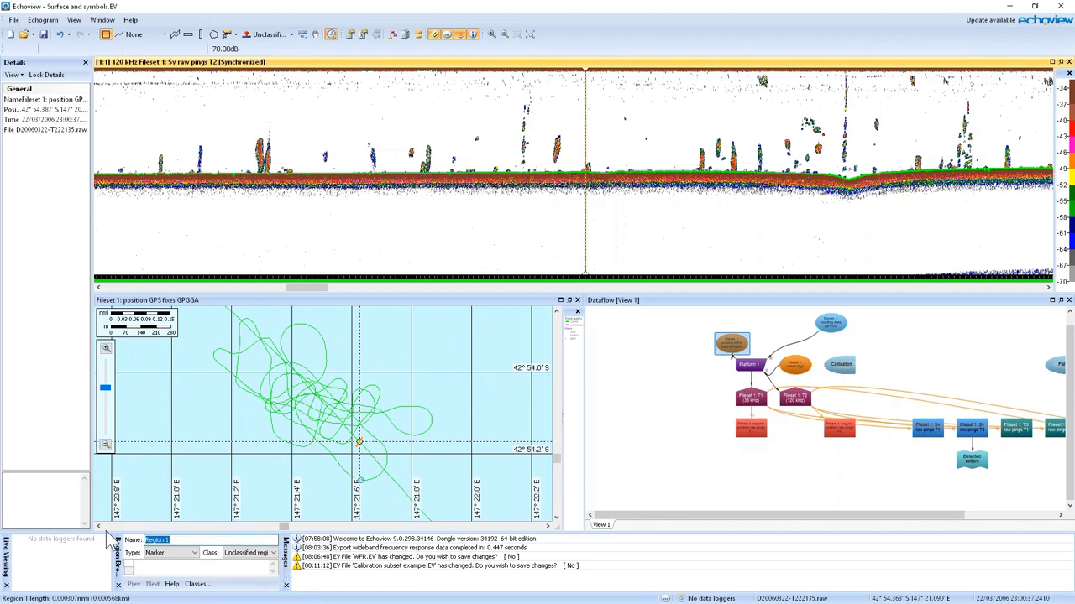
pyautogui.write('Cl')
pyautogui.press('BackSpace')
pyautogui.write('alibration start')
pyautogui.click(249, 552)
pyautogui.click(239, 578)
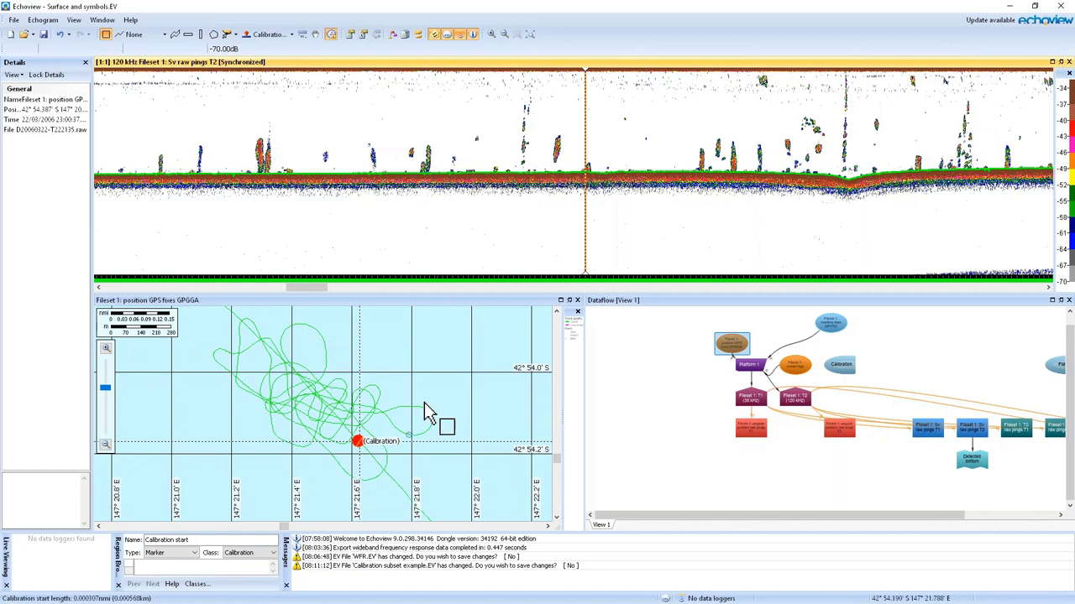
# Synchronize the Sv raw pings T2 echogram to the northwestern end of the looping track and create a Calibration marker region at that ping
pyautogui.moveTo(243, 336); pyautogui.dragTo(256, 352)
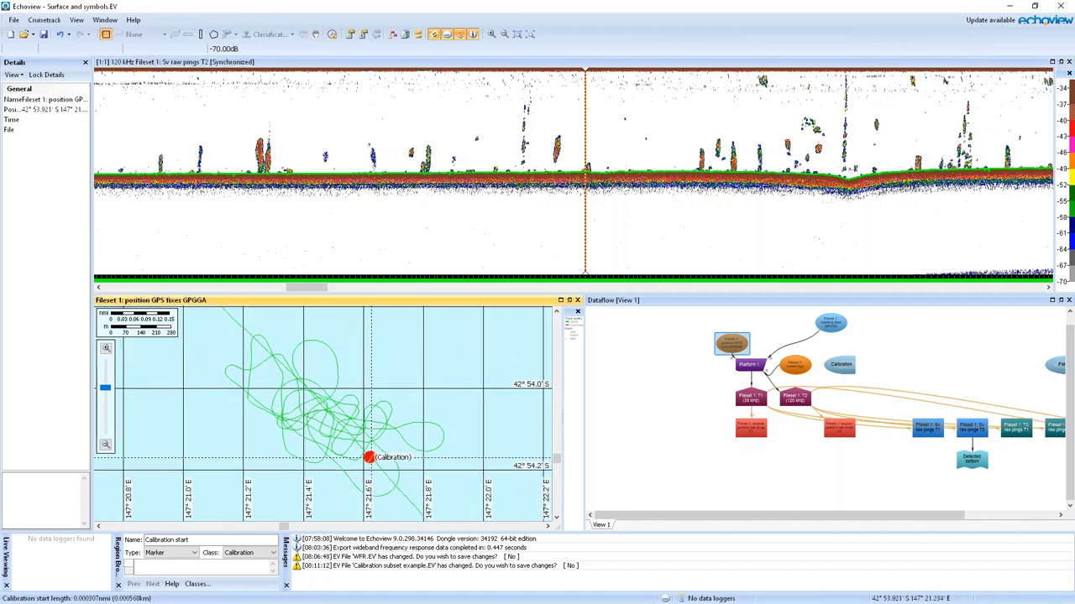
pyautogui.click(250, 335)
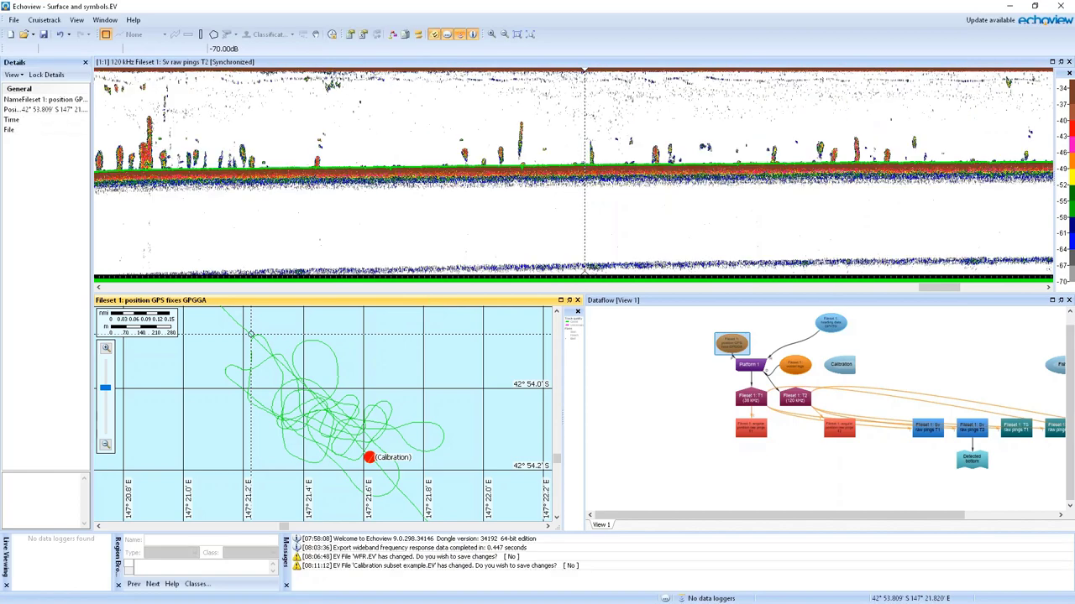
pyautogui.click(590, 141)
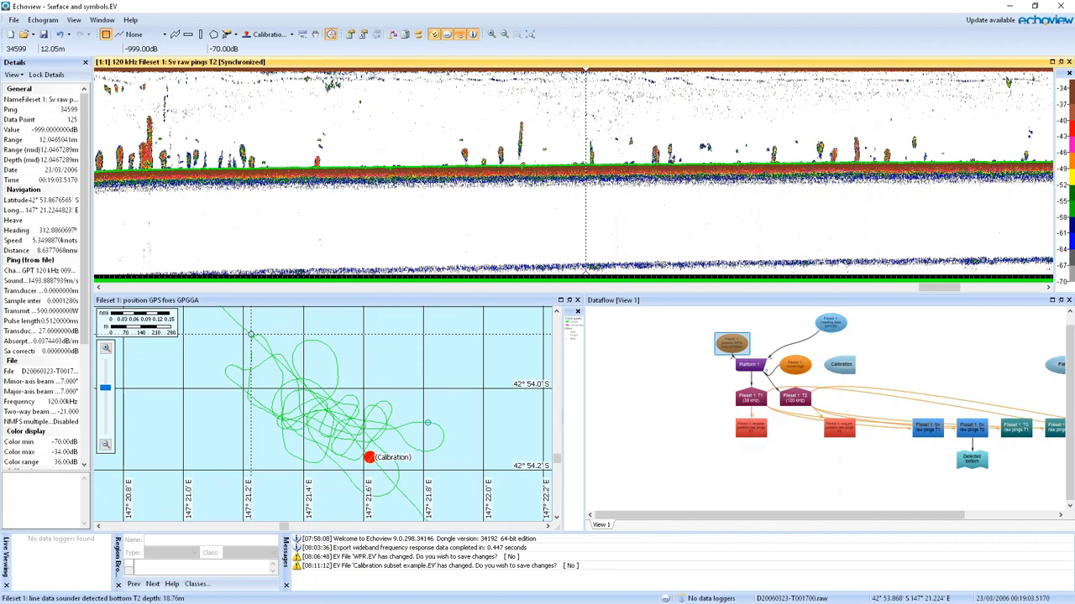
pyautogui.click(585, 141)
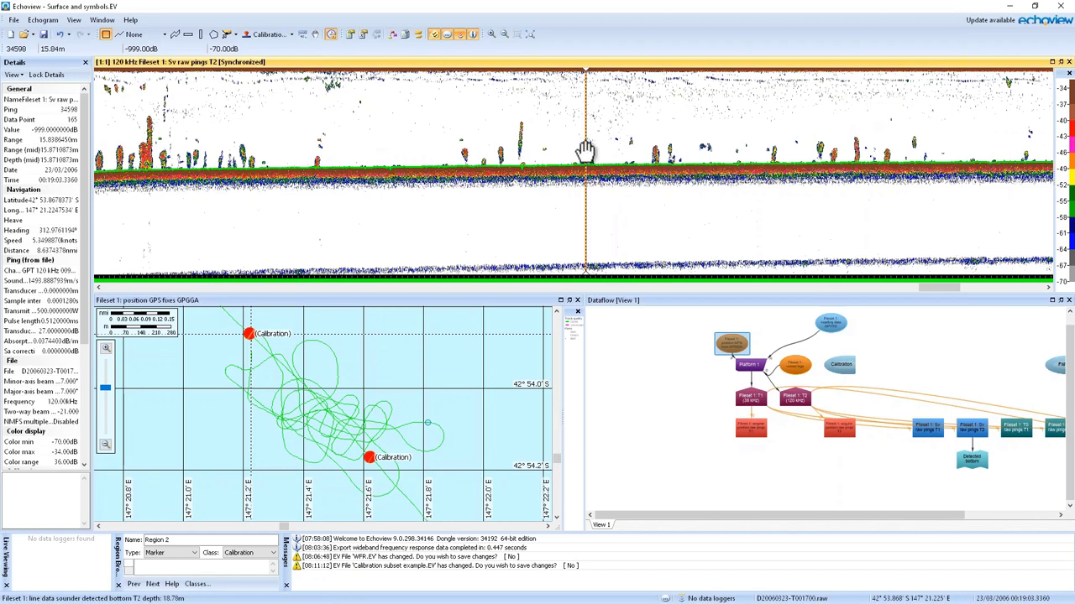
# Name the new marker region Calibration end and deselect it
pyautogui.click(179, 542)
pyautogui.write('Calibration end')
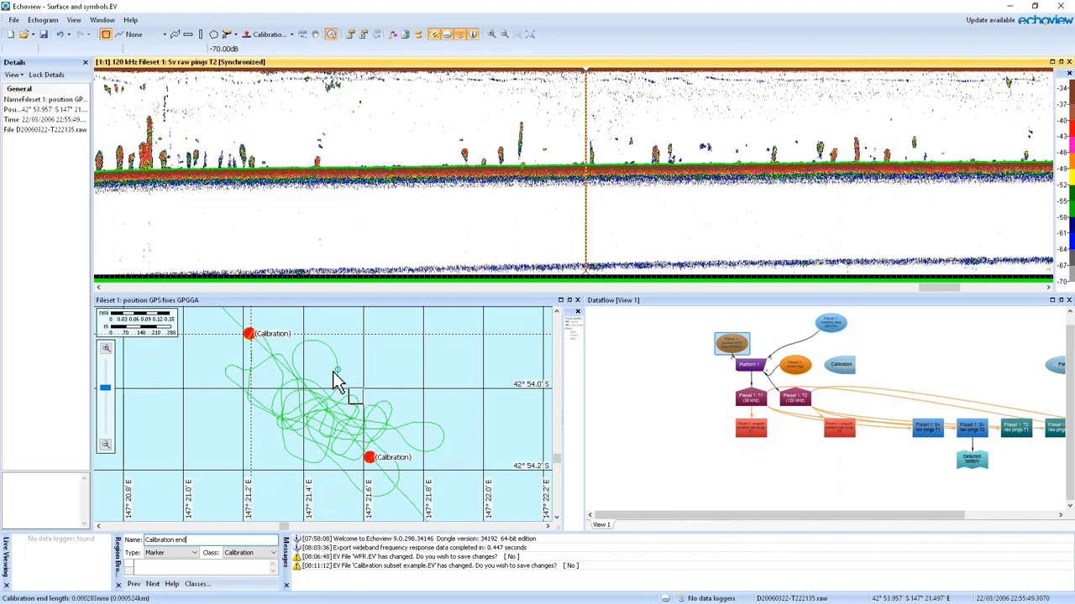
pyautogui.click(513, 240)
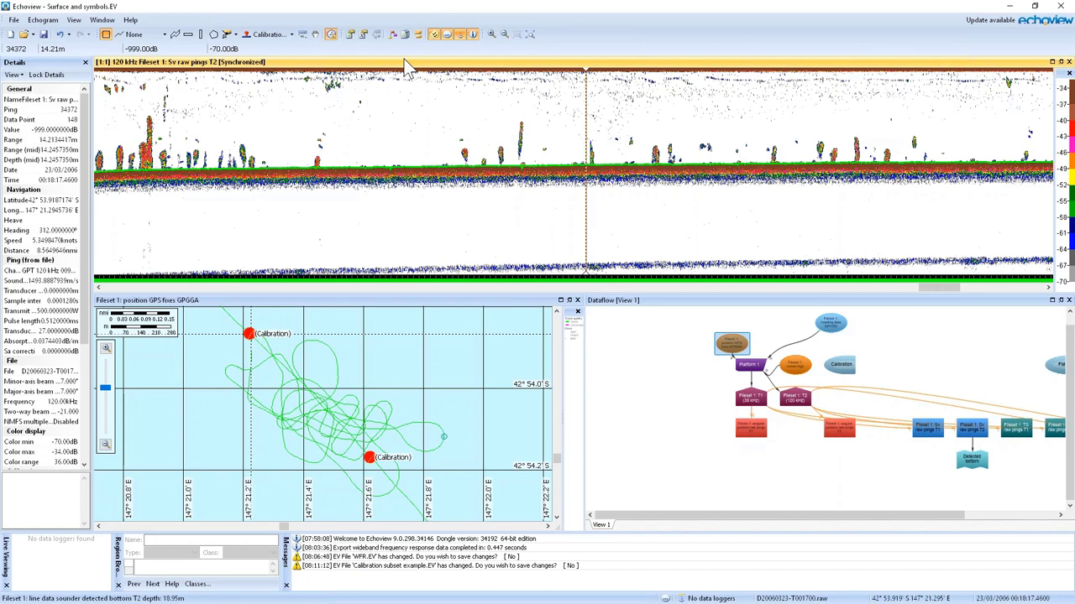
# Detect schools on the Sv raw pings T2 echogram with Fish as the assigned class and examine their symbols on the cruise track
pyautogui.click(42, 19)
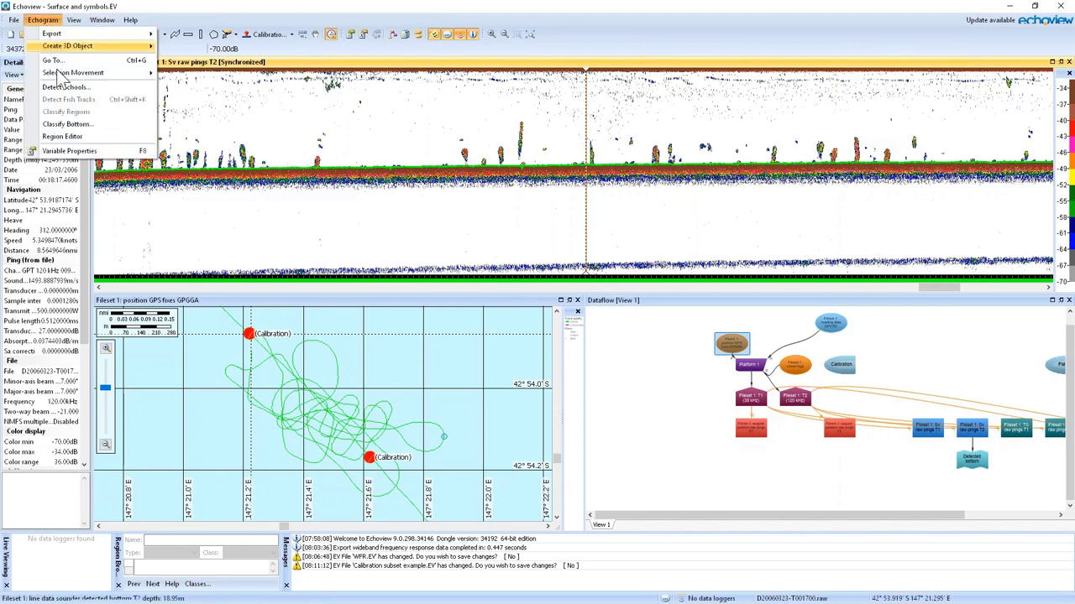
pyautogui.click(86, 89)
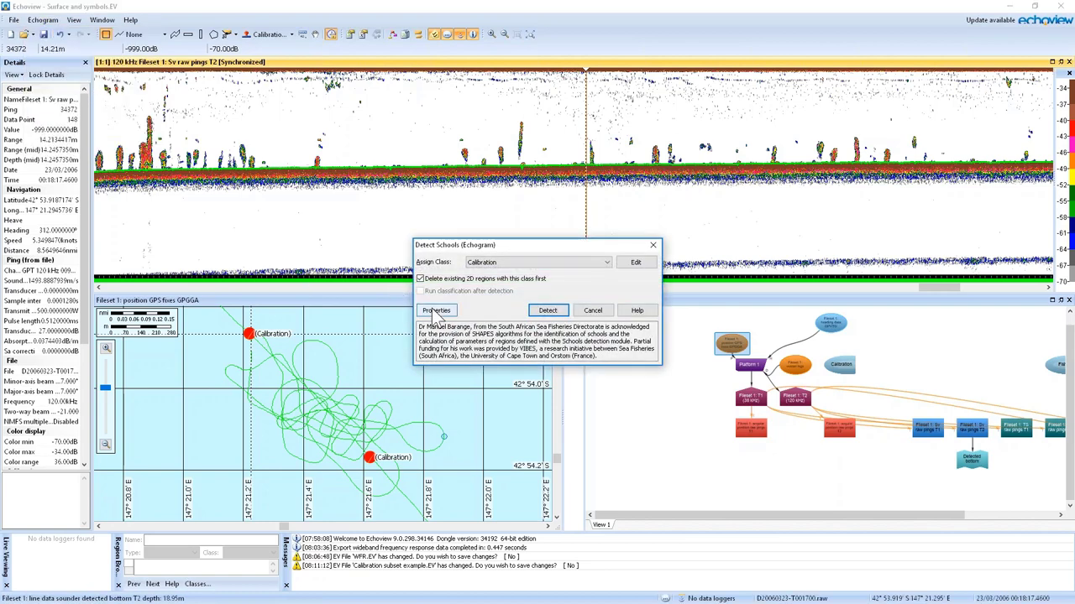
pyautogui.click(570, 263)
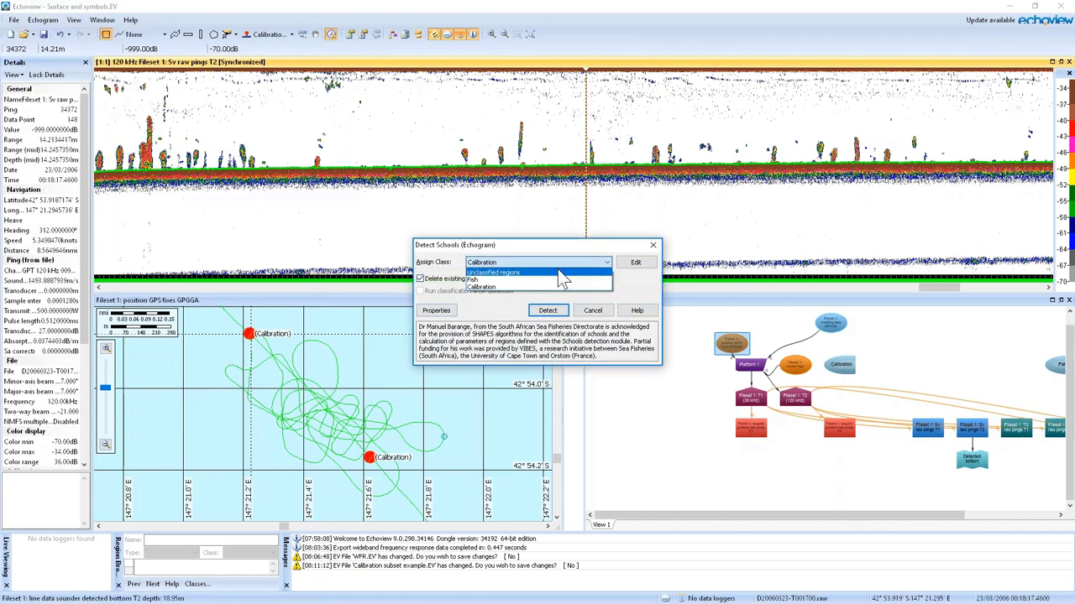
pyautogui.click(521, 281)
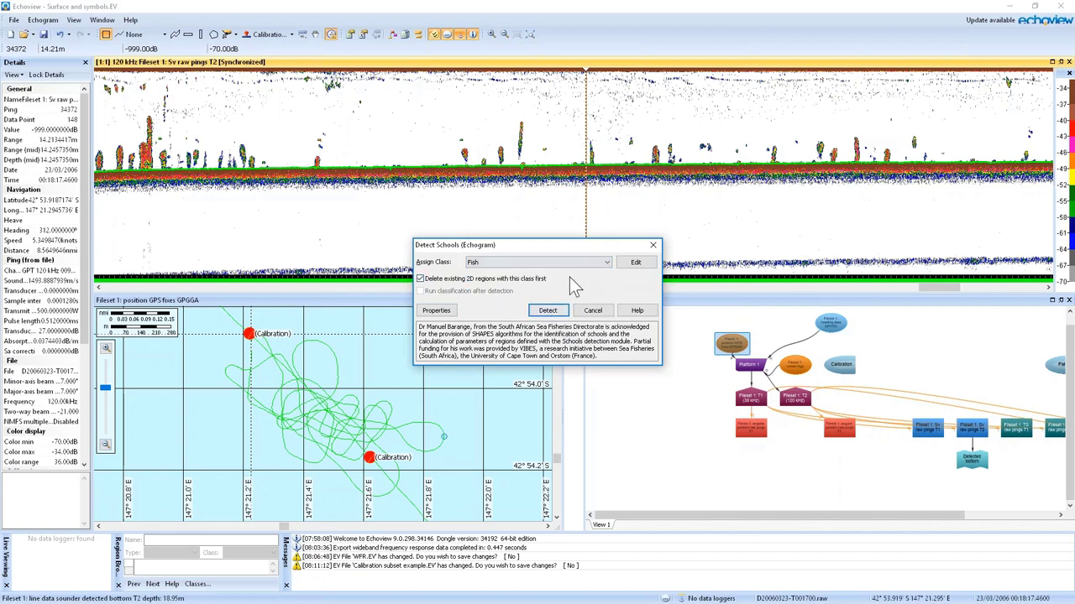
pyautogui.click(551, 311)
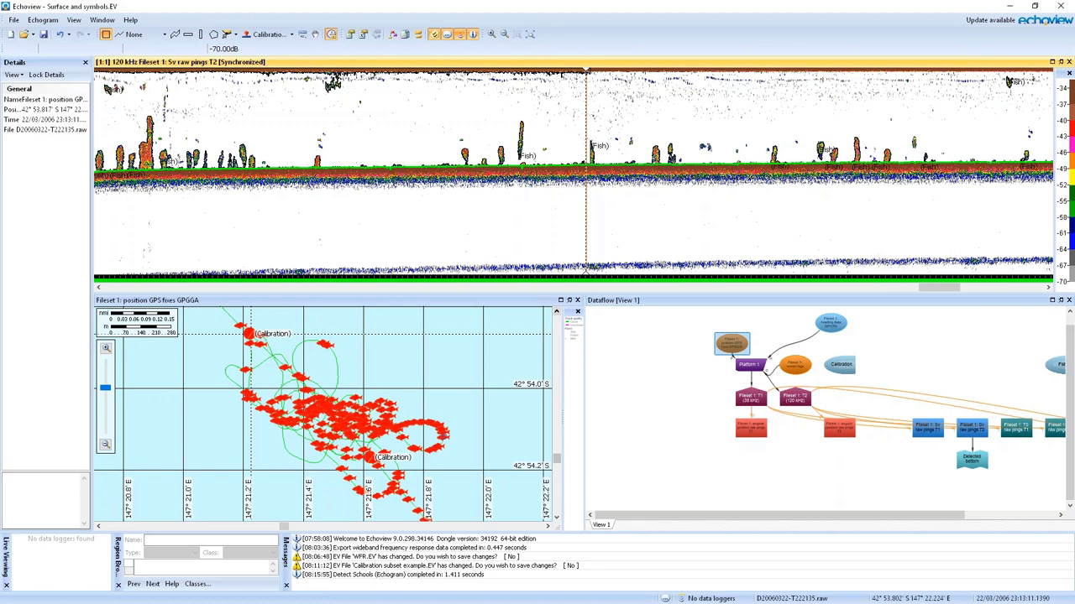
pyautogui.click(420, 496)
pyautogui.scroll(1, 440, 514)
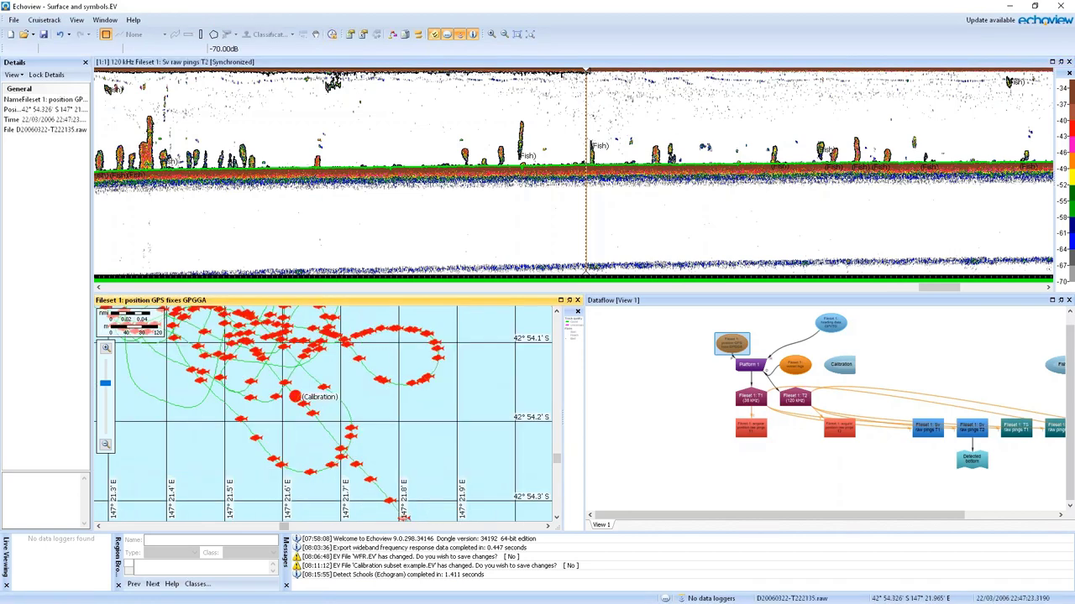
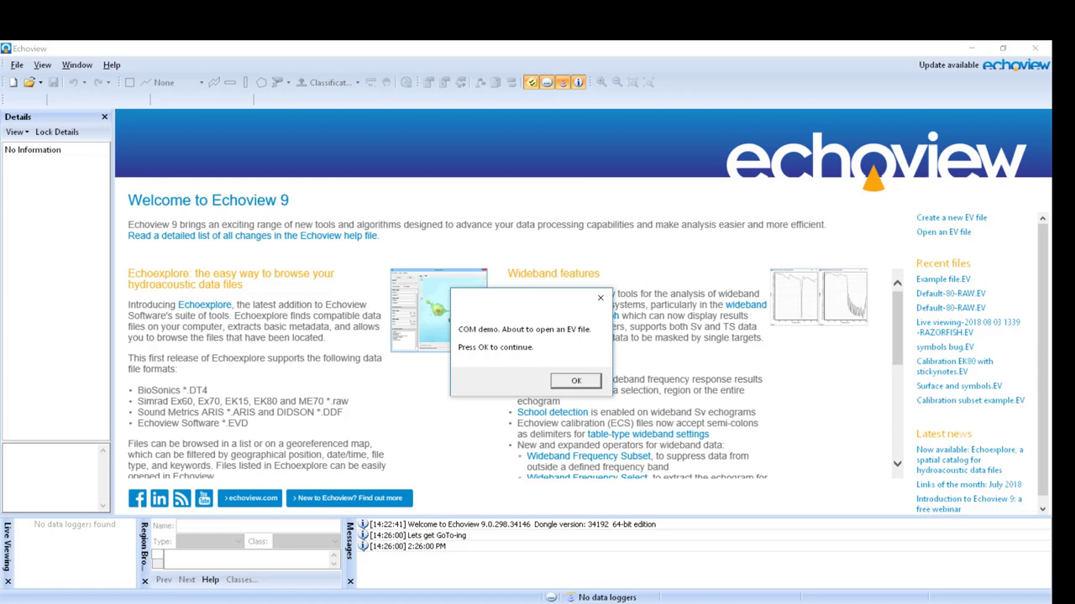
# Continue the COM demo script through opening Example file.EV and finding the variable named Copy 1
pyautogui.click(576, 382)
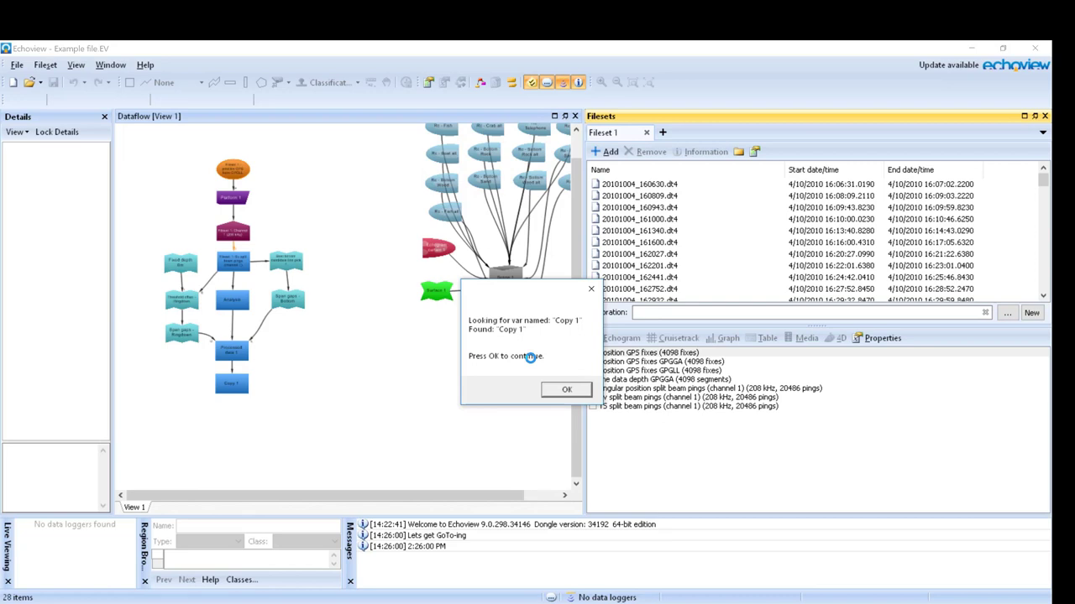
pyautogui.click(227, 388)
pyautogui.click(401, 359)
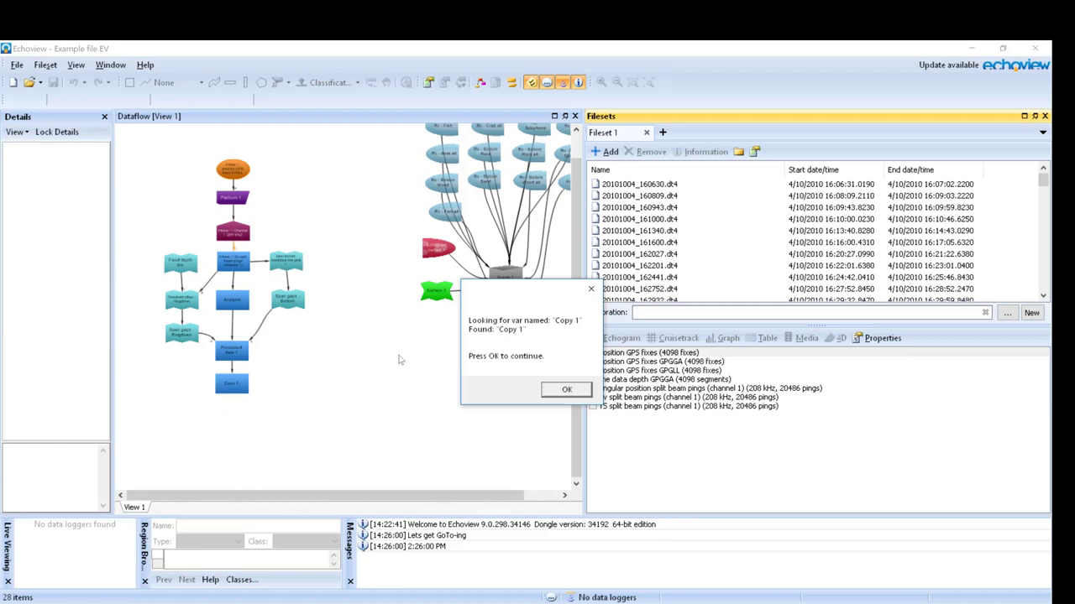
pyautogui.click(562, 391)
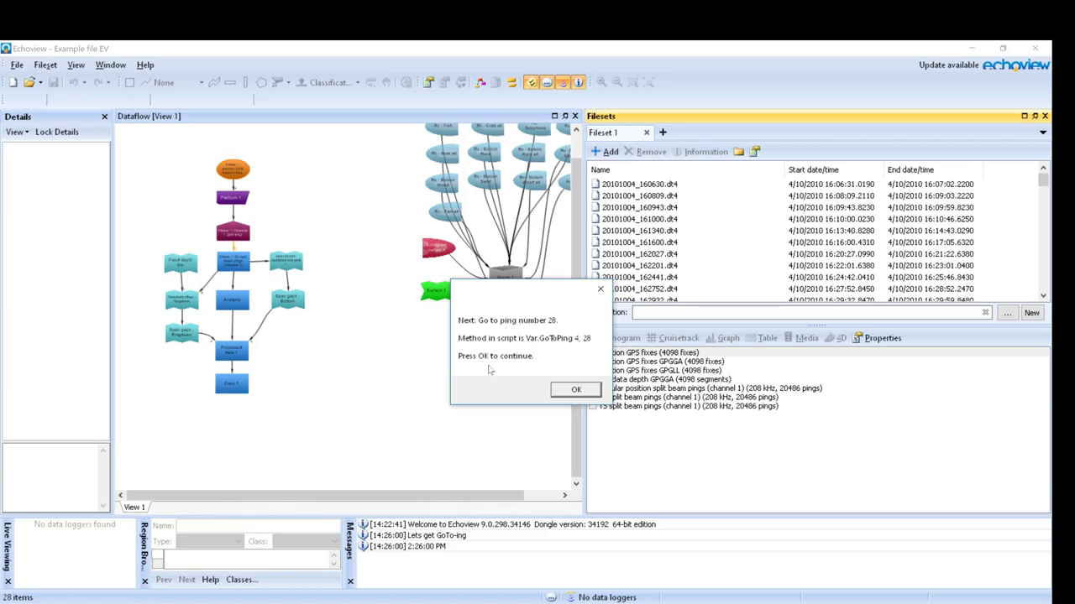
# Let the COM demo script take the Copy 1 echogram to ping 28 and scroll through pings 1000 to 1100 twice
pyautogui.click(577, 392)
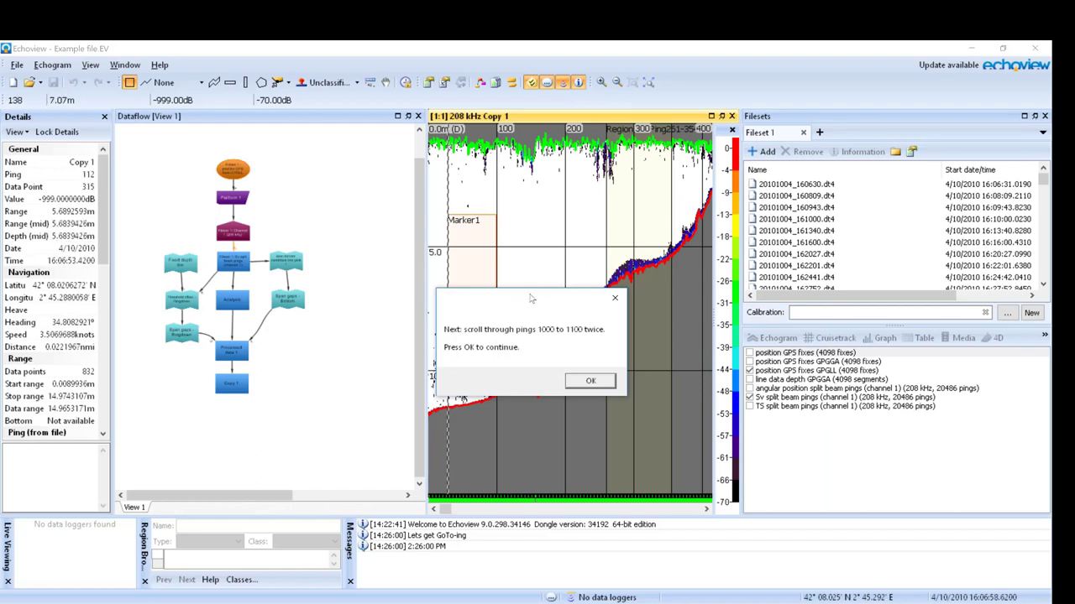
pyautogui.moveTo(534, 302); pyautogui.dragTo(594, 354)
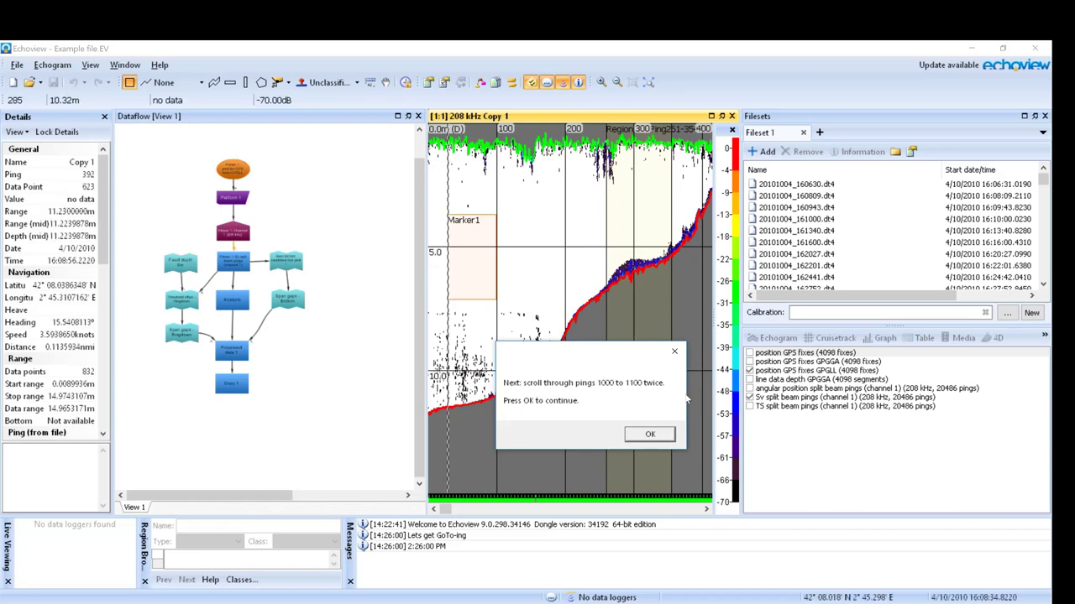
pyautogui.click(651, 434)
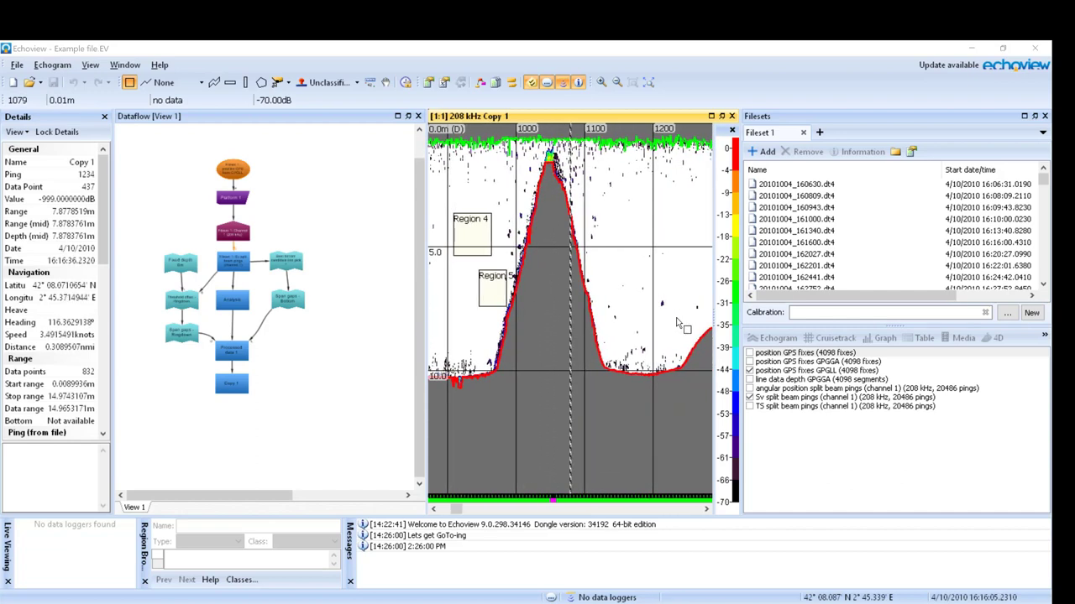
pyautogui.scroll(5, 676, 322)
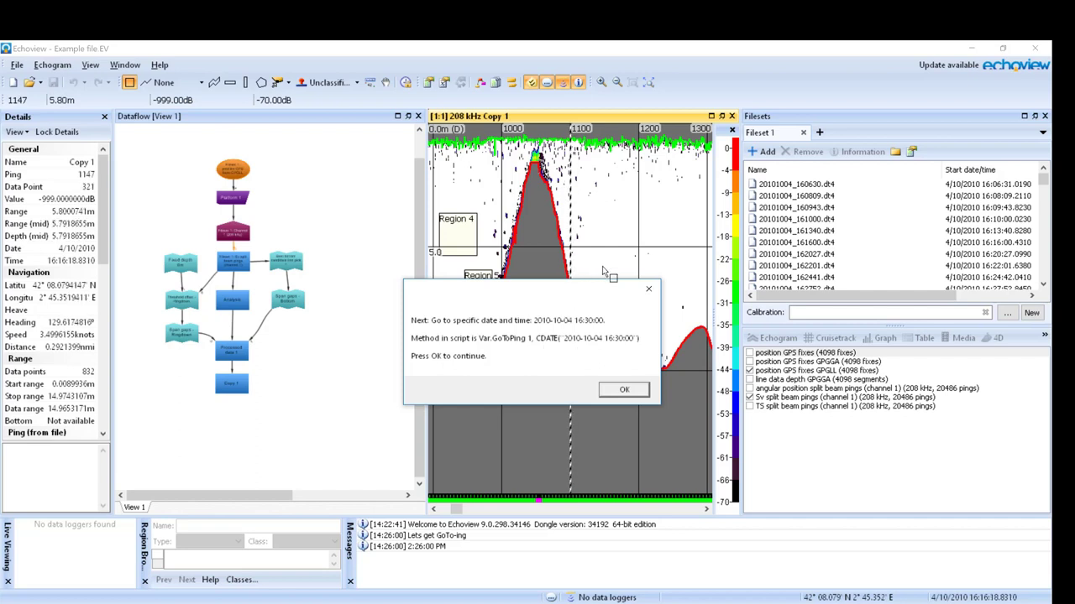
pyautogui.click(624, 391)
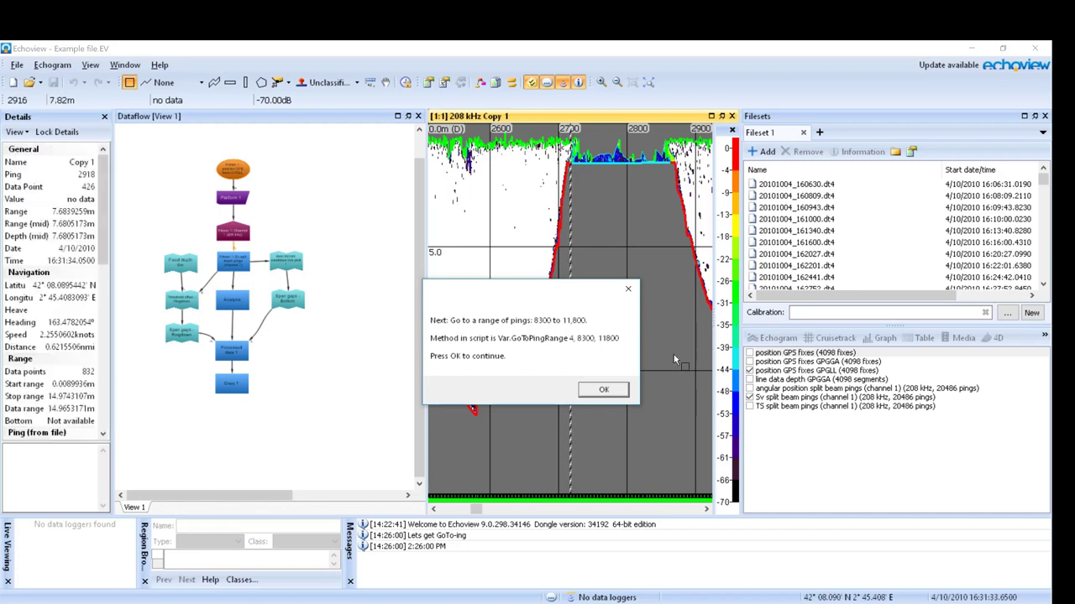
pyautogui.click(605, 397)
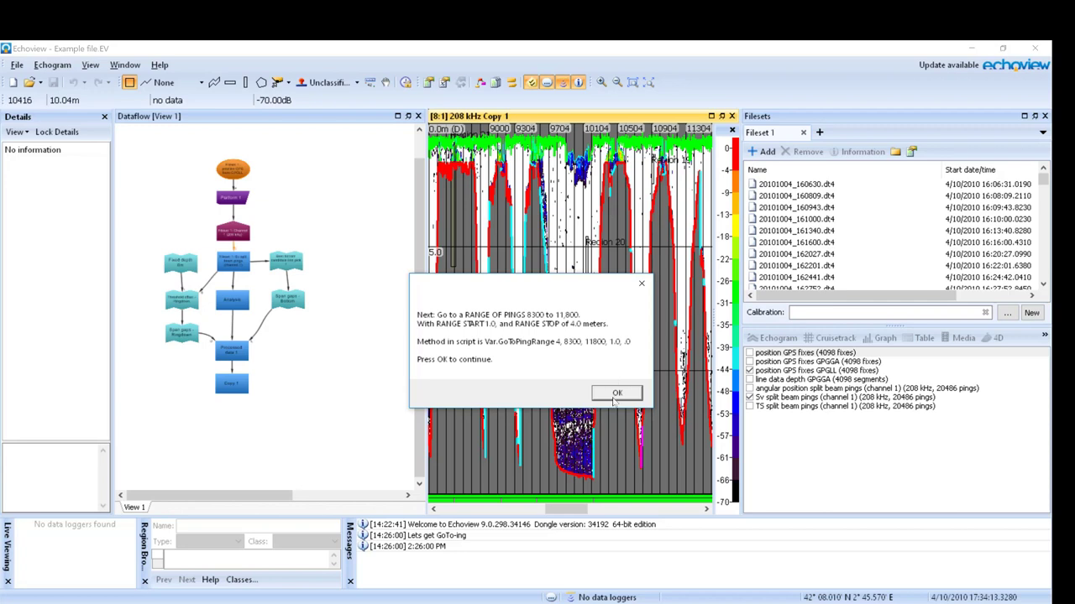
pyautogui.click(620, 393)
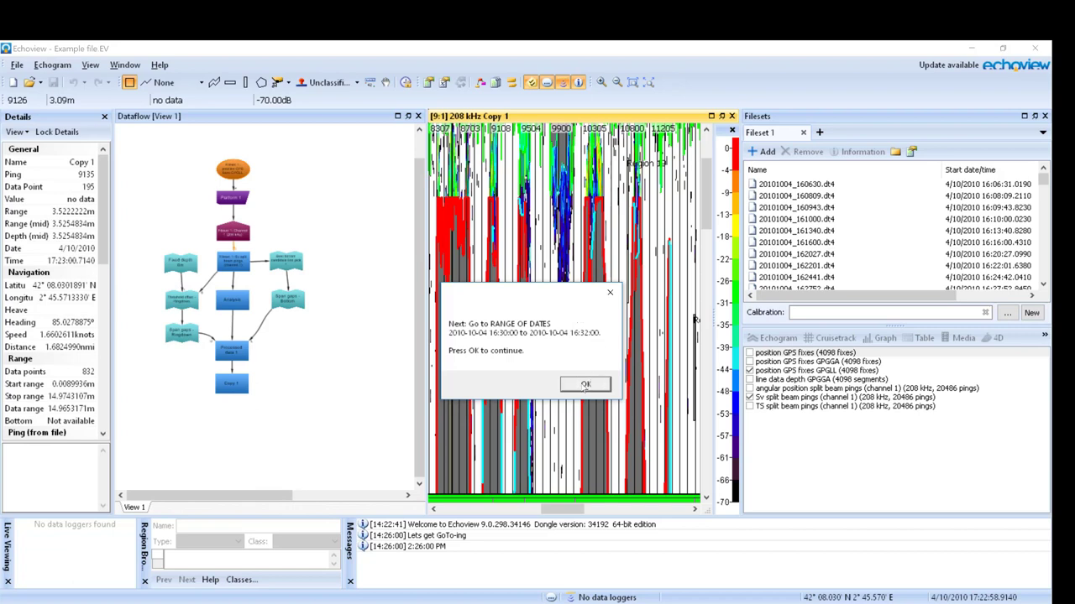
pyautogui.click(586, 386)
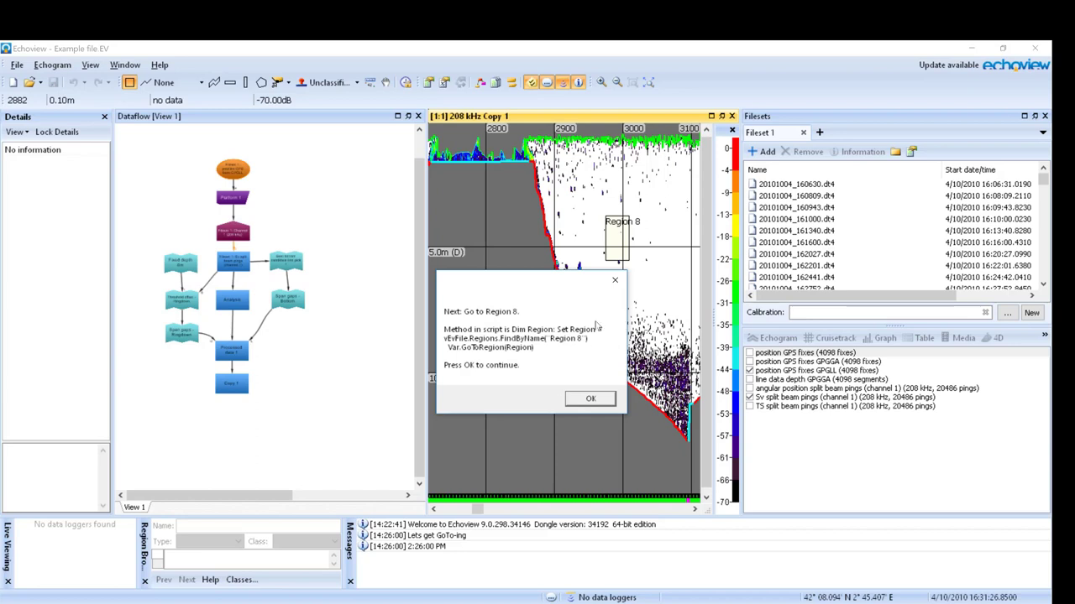
pyautogui.click(584, 400)
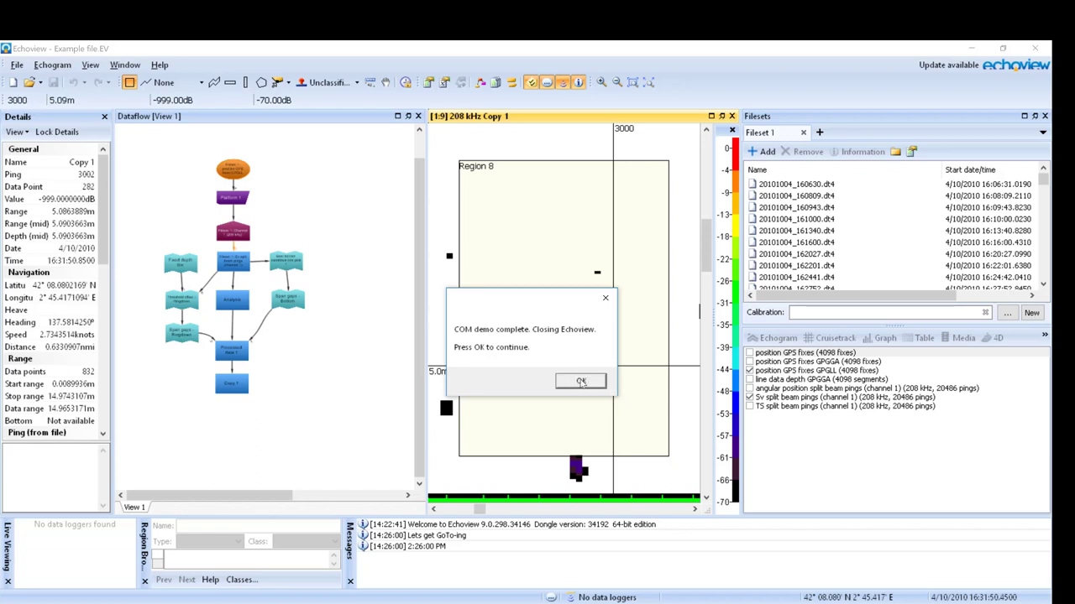
pyautogui.click(581, 382)
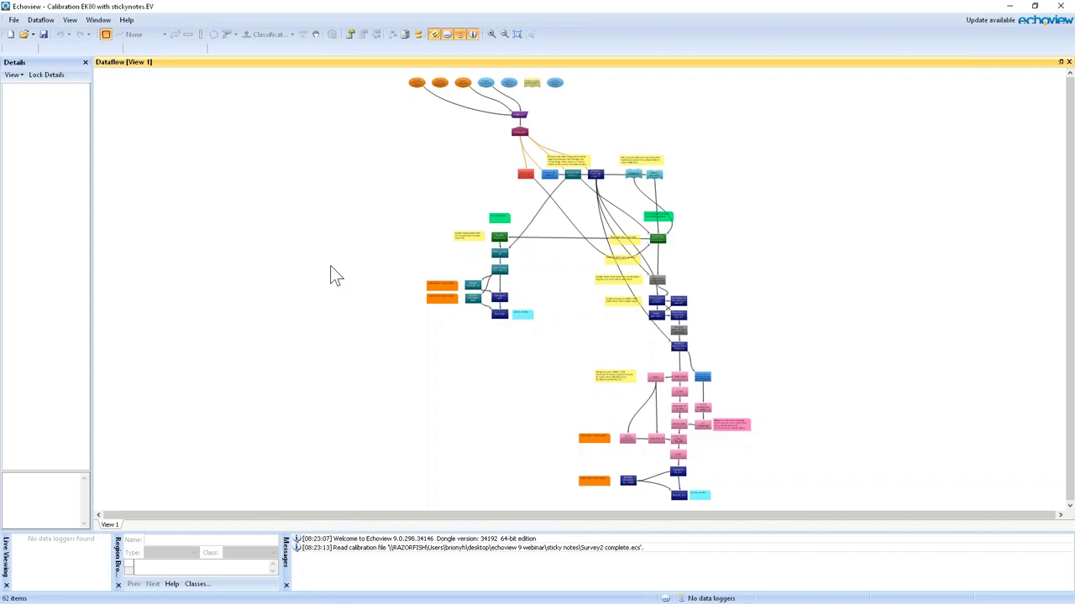
# Examine the coloured sticky notes in the calibration dataflow, including the orange USER INPUT REQUIRED note beside ENTER ORIGINAL GAIN
pyautogui.scroll(4, 701, 225)
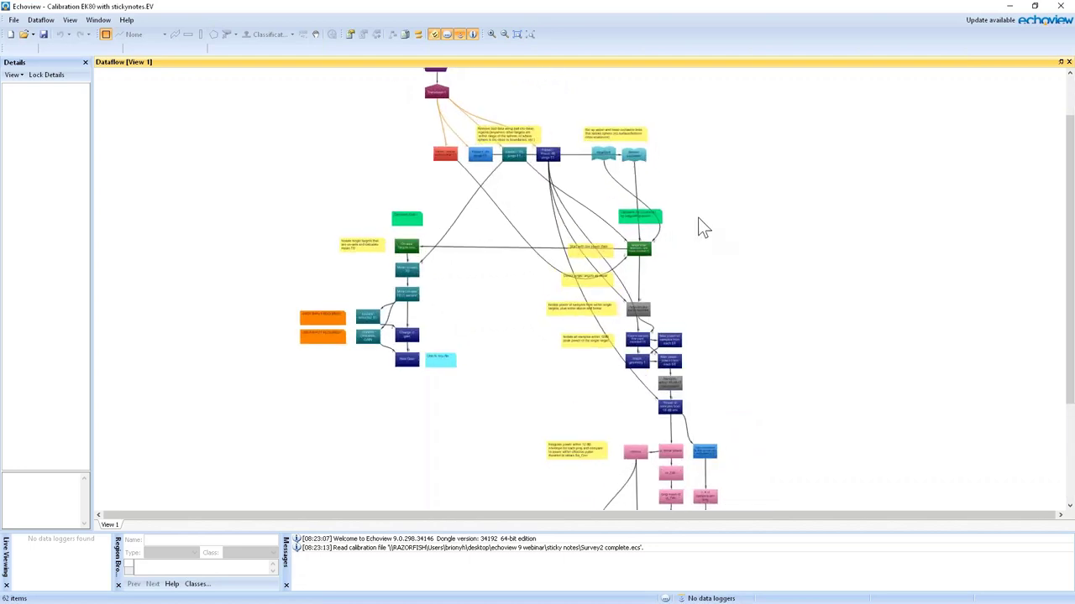
pyautogui.scroll(4, 730, 298)
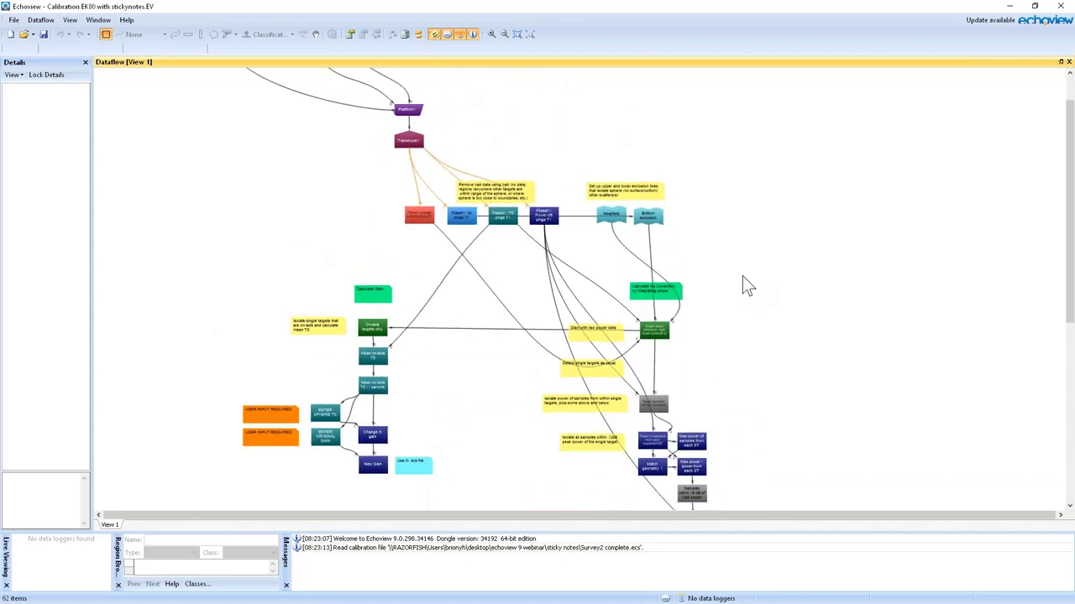
pyautogui.moveTo(877, 267); pyautogui.dragTo(893, 258)
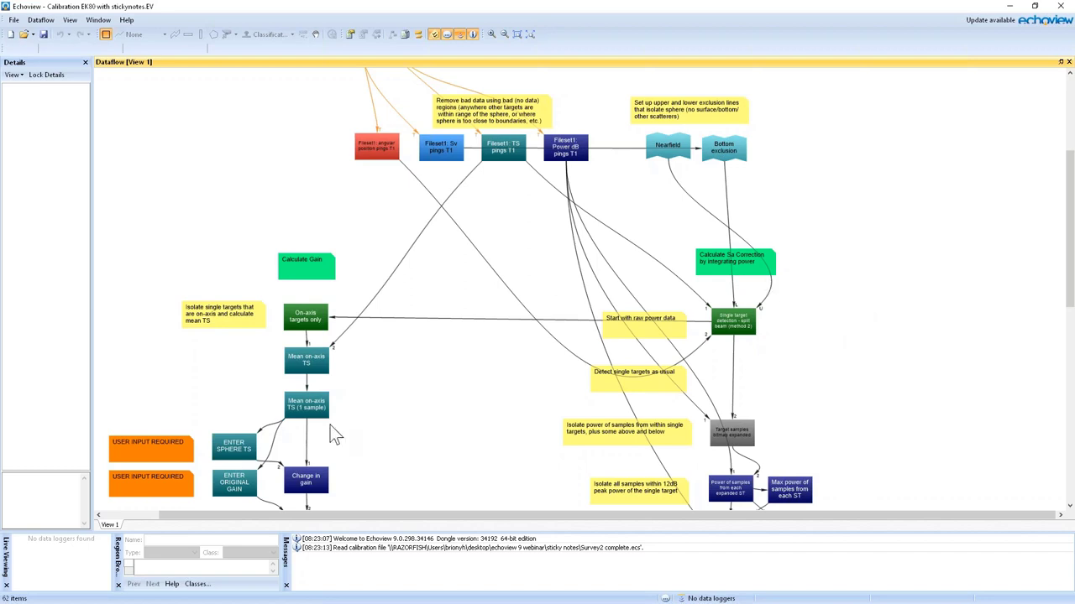
pyautogui.click(176, 483)
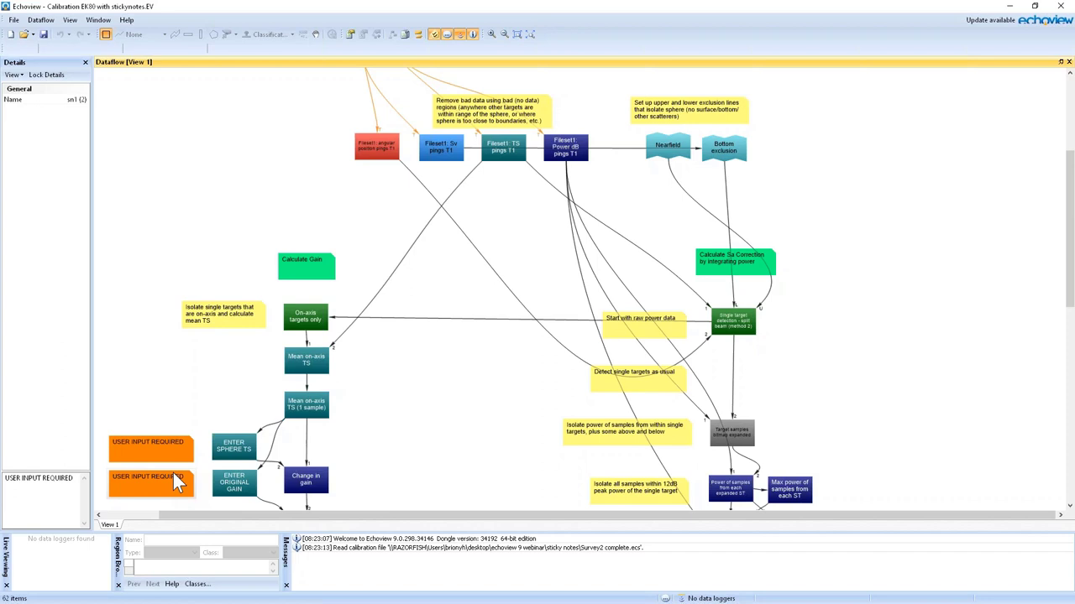
pyautogui.click(177, 365)
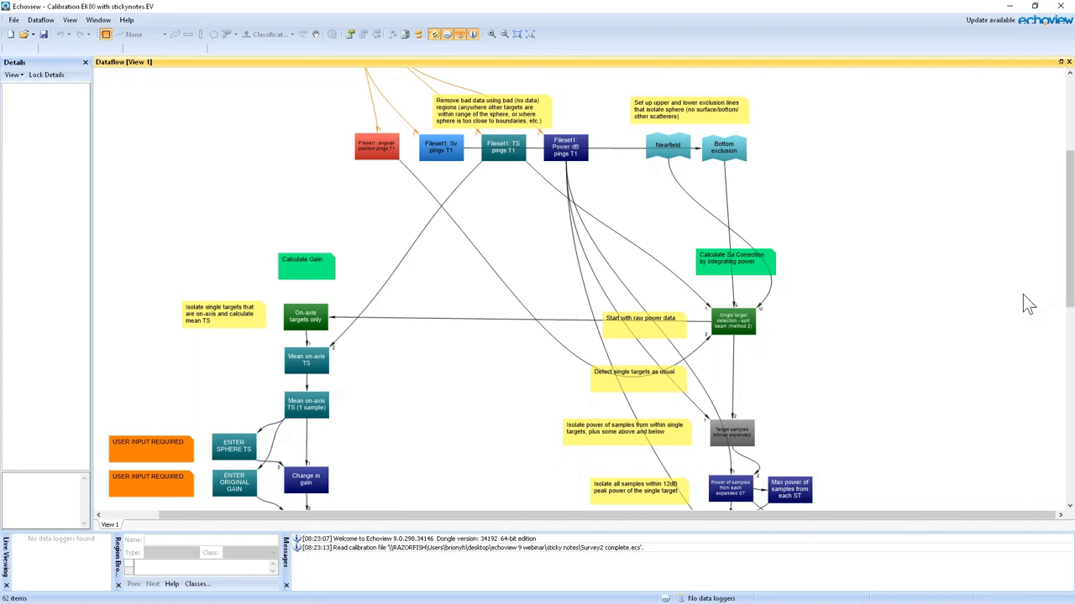
# Create a sticky note named Test text with a pink background and place it beside the single target detection variable in the dataflow
pyautogui.rightClick(783, 199)
pyautogui.moveTo(808, 207)
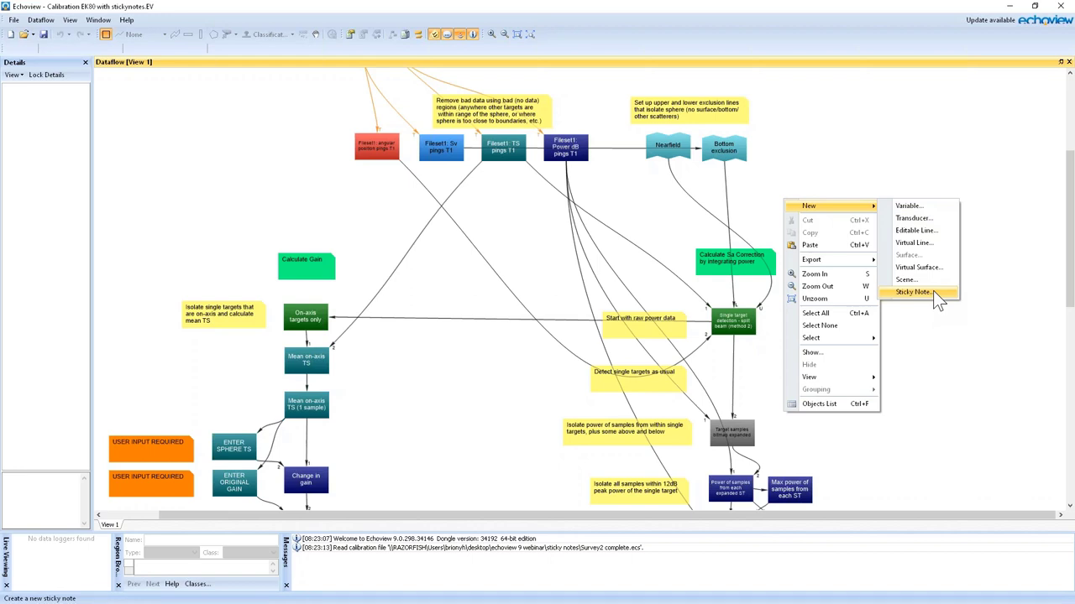
pyautogui.click(932, 291)
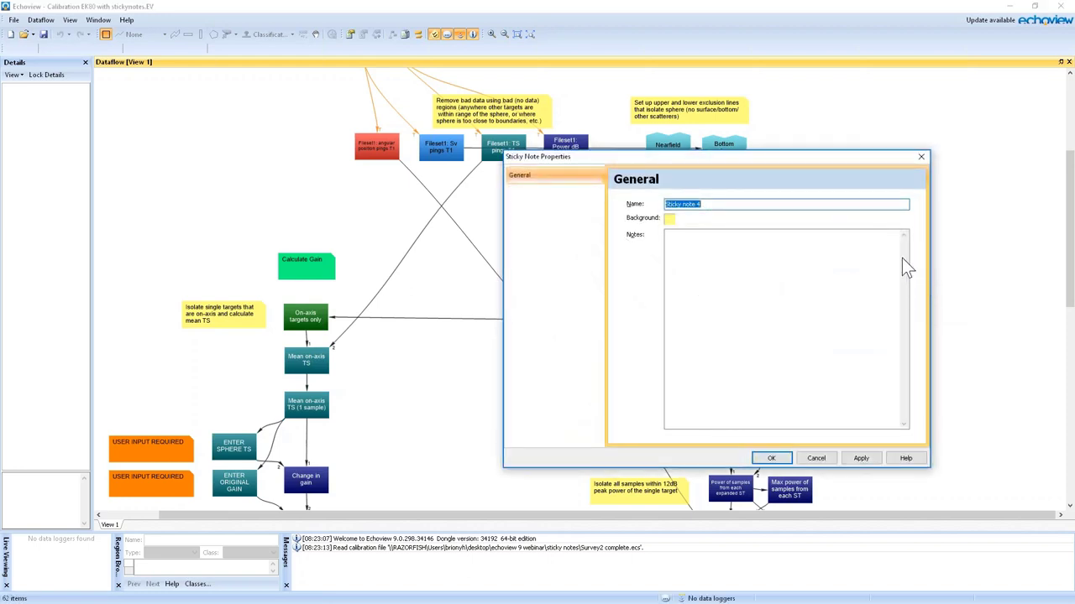
pyautogui.write('Test text')
pyautogui.click(669, 217)
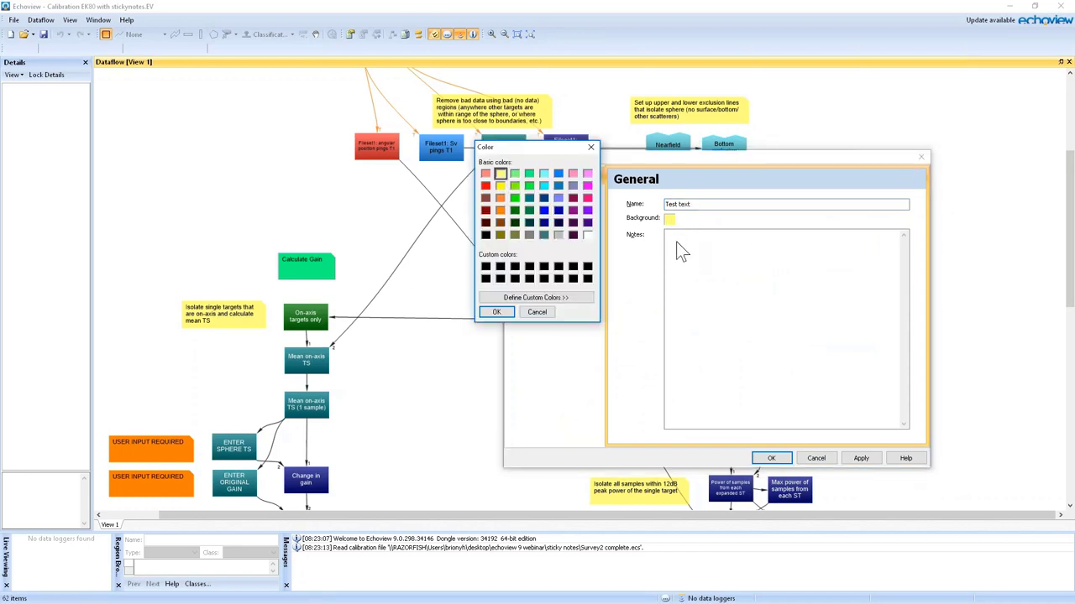
pyautogui.click(588, 198)
pyautogui.click(496, 312)
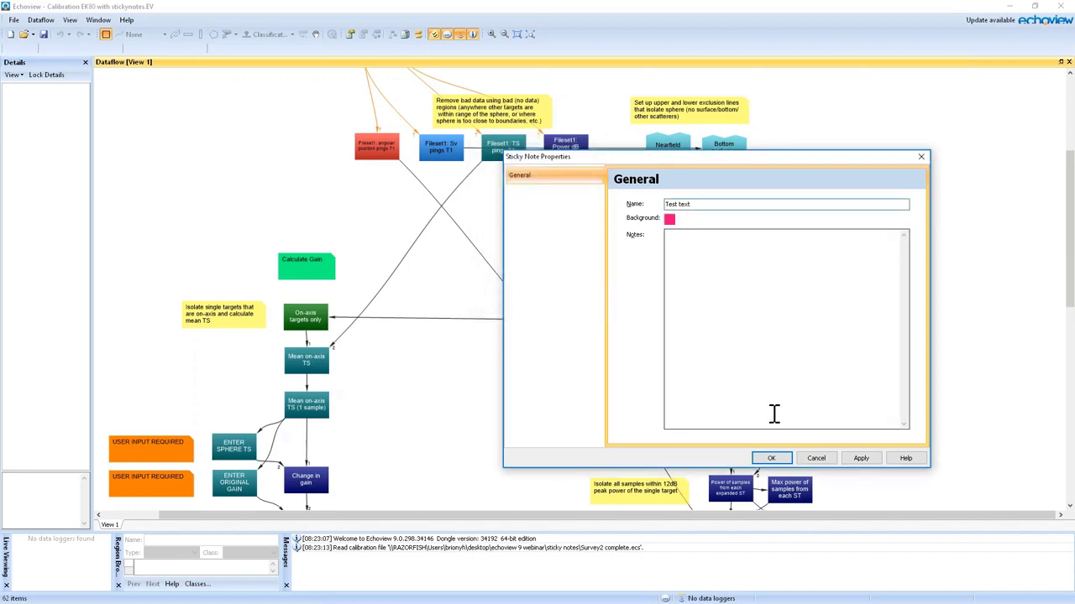
pyautogui.click(771, 460)
pyautogui.moveTo(820, 222); pyautogui.dragTo(873, 331)
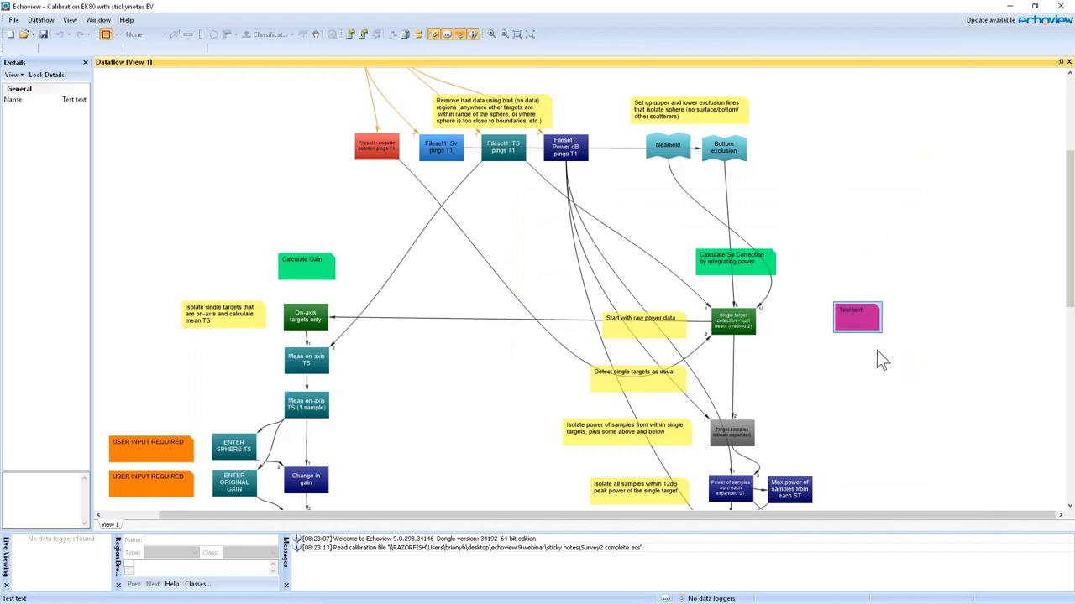
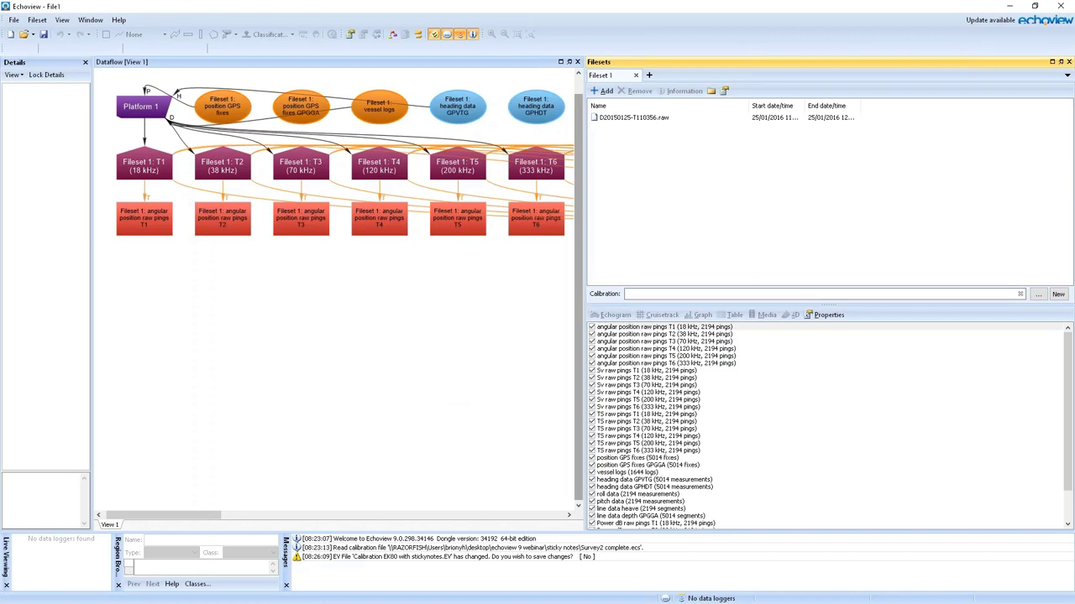
# Widen the dataflow window and move the six Sv raw pings variables into a row beneath the angular position variables
pyautogui.moveTo(585, 304); pyautogui.dragTo(673, 299)
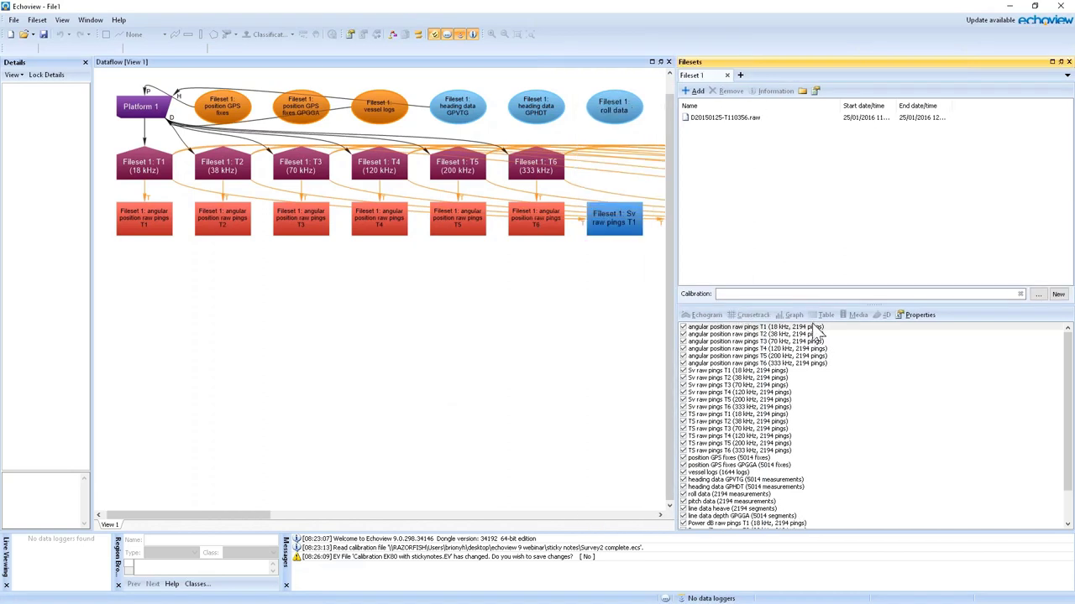
pyautogui.click(530, 322)
pyautogui.scroll(-3, 529, 322)
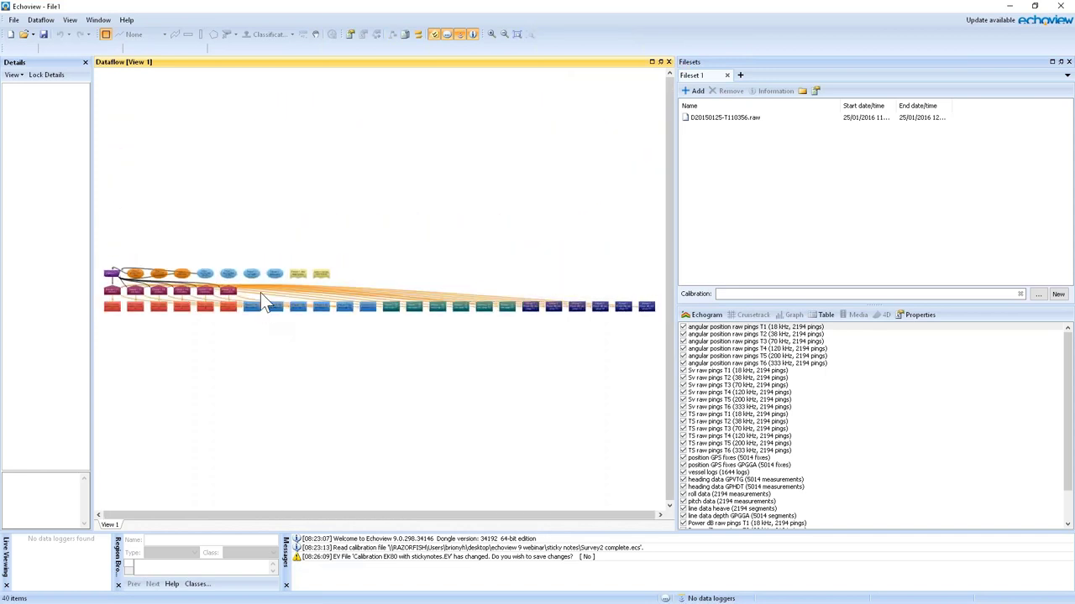
pyautogui.moveTo(248, 293); pyautogui.dragTo(378, 323)
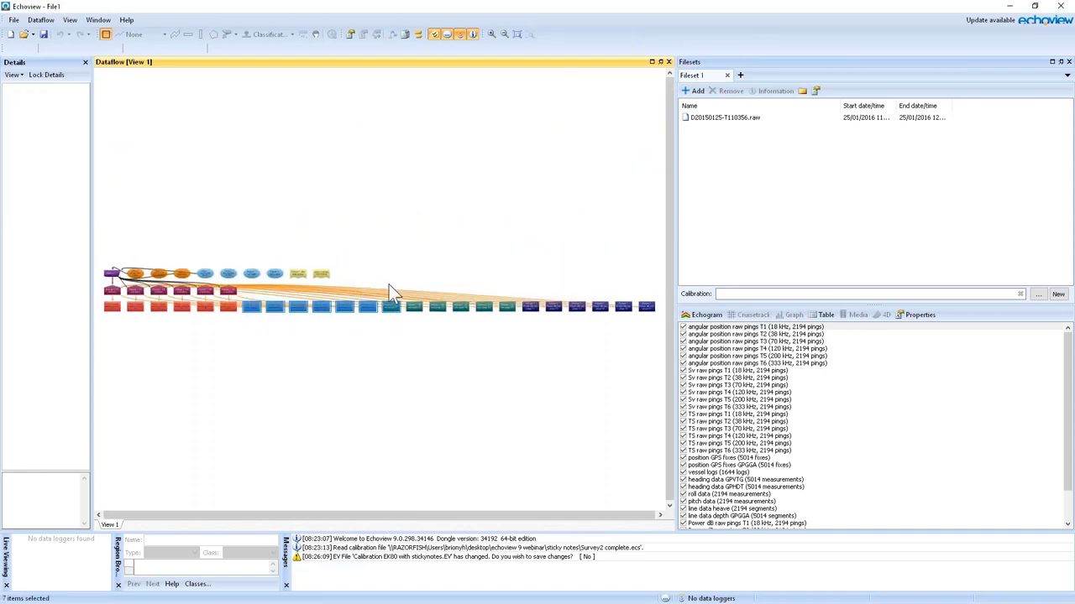
pyautogui.click(388, 285)
pyautogui.moveTo(241, 296); pyautogui.dragTo(232, 326)
# Arrange the TS raw pings and Power dB raw pings variables in two further rows beneath their matching transducers
pyautogui.moveTo(376, 289); pyautogui.dragTo(232, 339)
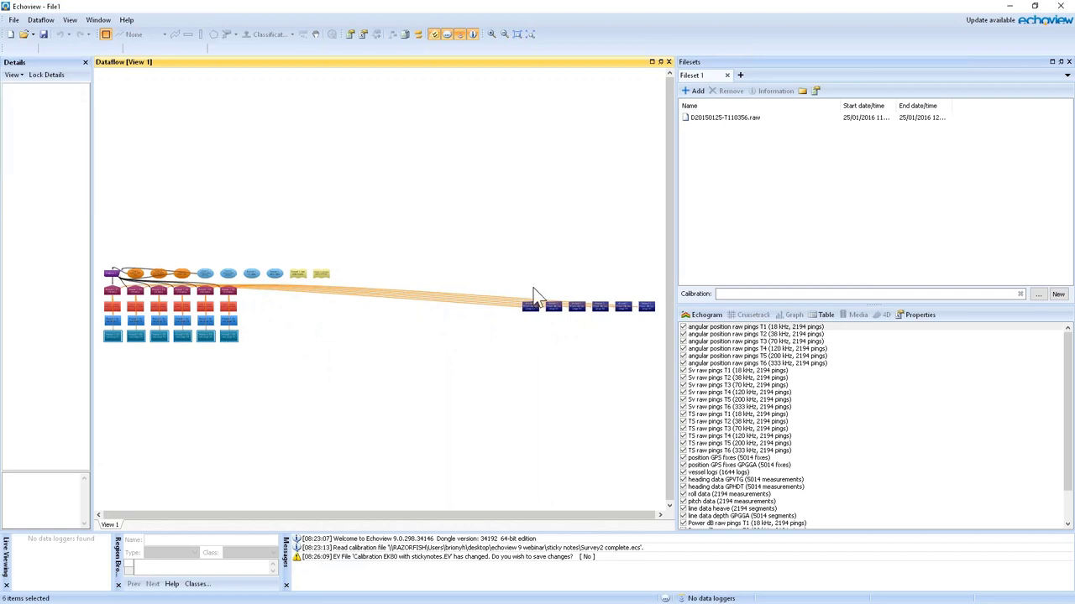
pyautogui.moveTo(511, 284); pyautogui.dragTo(121, 359)
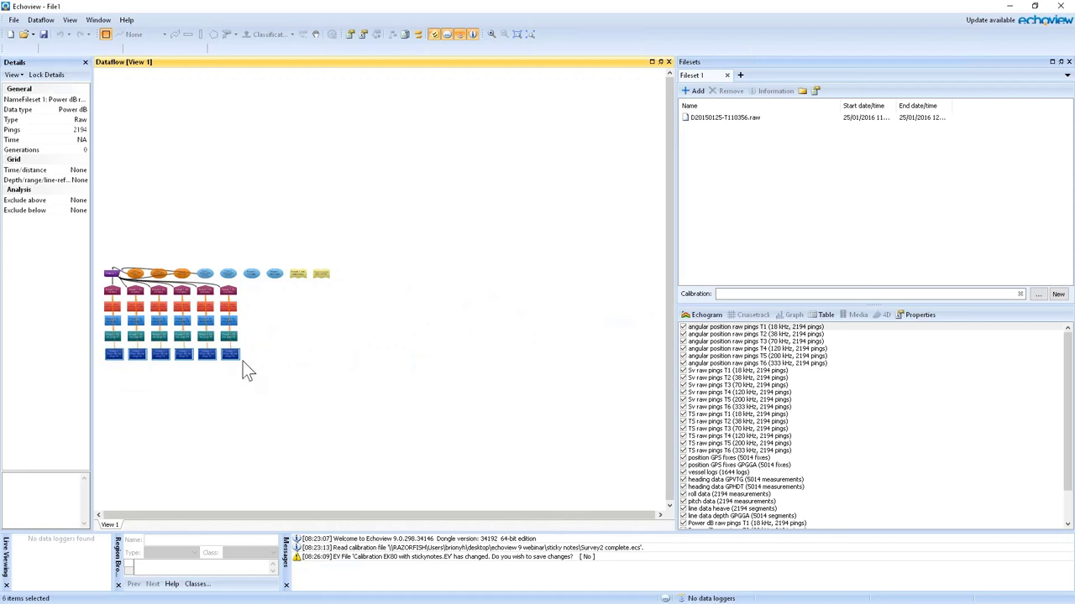
pyautogui.moveTo(311, 358); pyautogui.dragTo(428, 342)
pyautogui.scroll(5, 313, 281)
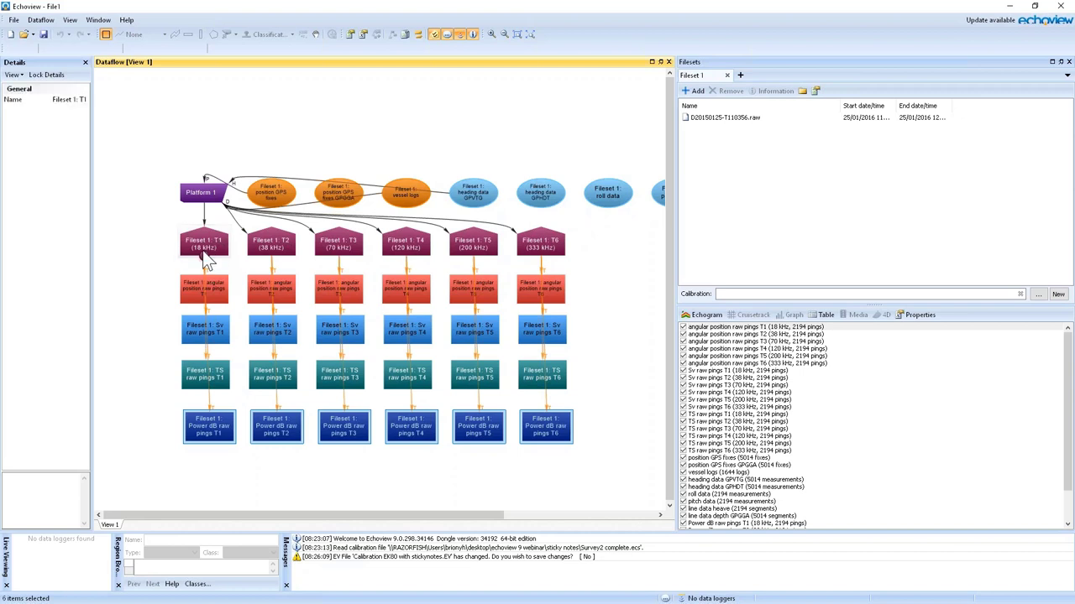
# Add D20150124-T095559.raw from the Transducers and frequencies folder to Fileset 1 and open the message about reassigned transducer numbers
pyautogui.click(696, 90)
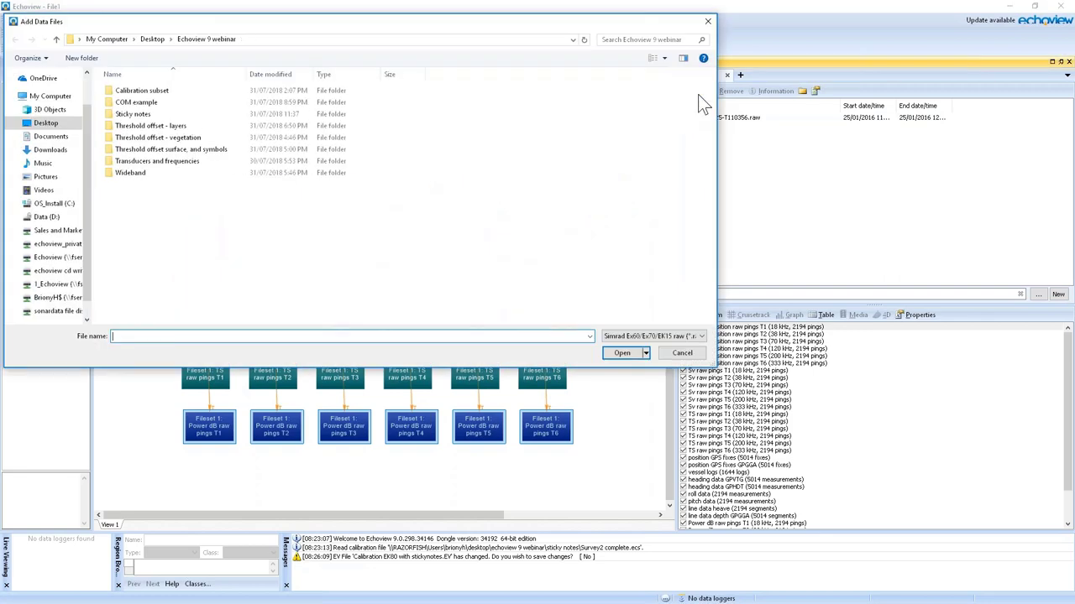
pyautogui.doubleClick(188, 162)
pyautogui.keyDown('shift'); pyautogui.click(167, 102); pyautogui.keyUp('shift')
pyautogui.press('Return')
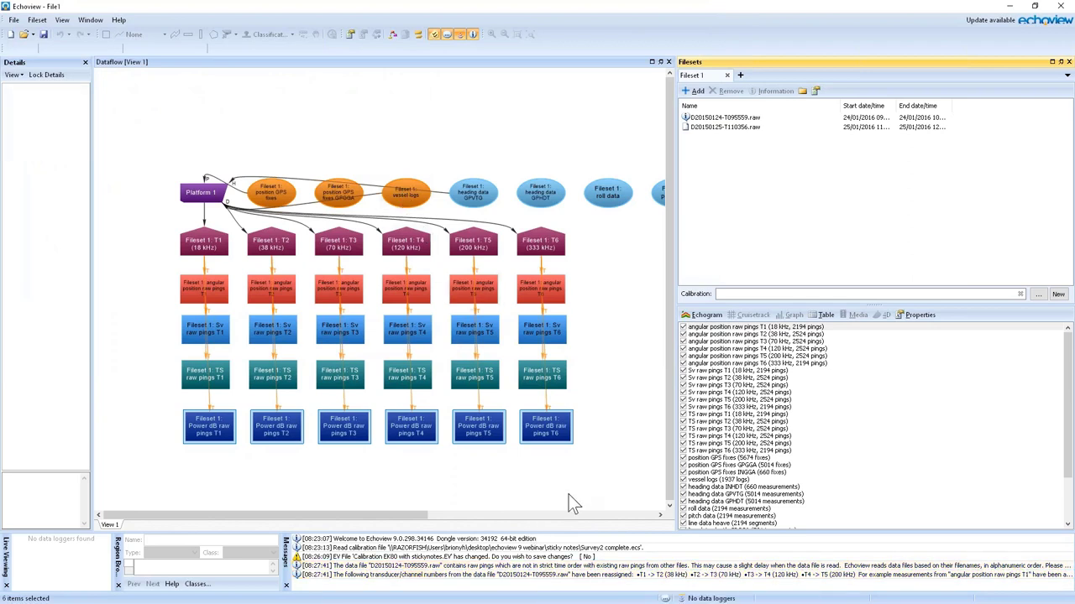
pyautogui.click(508, 576)
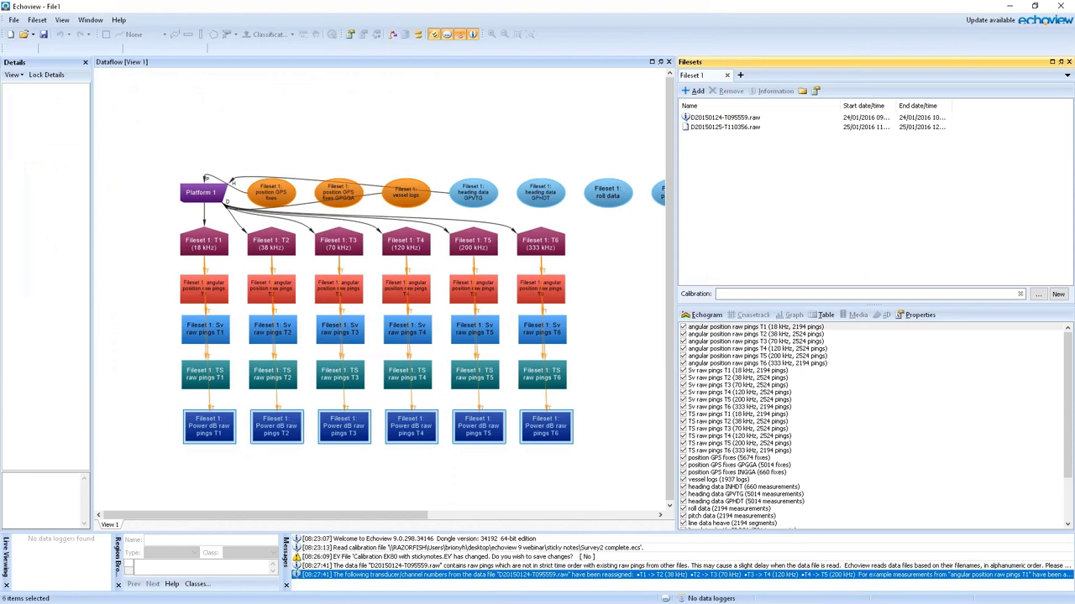
pyautogui.doubleClick(541, 576)
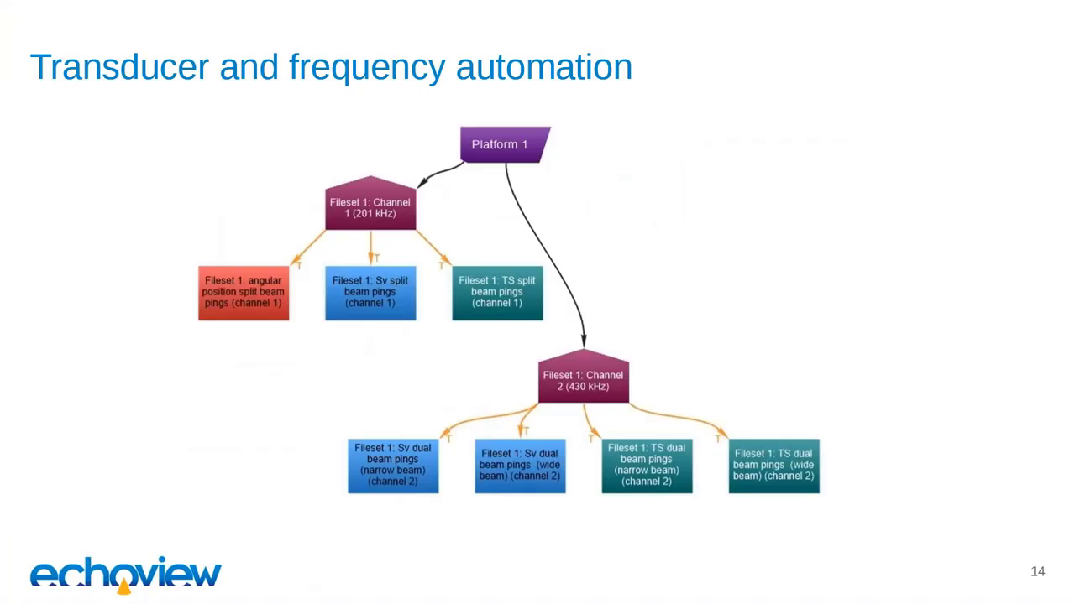
pyautogui.press('Right')
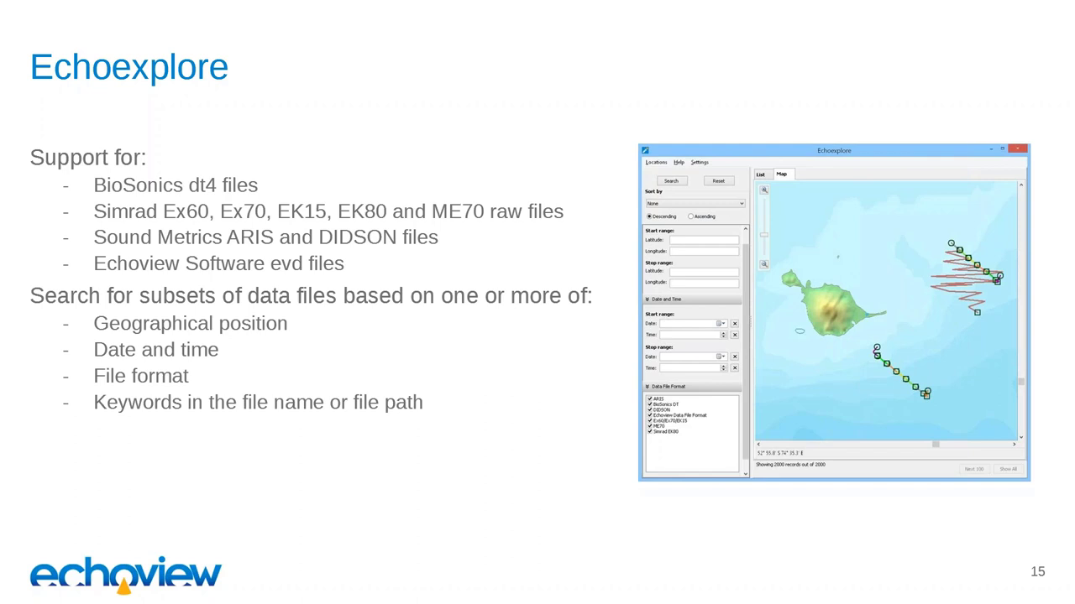
# Switch to Echoexplore and show all data file records on the full world map
pyautogui.hotkey('alt', 'Tab')
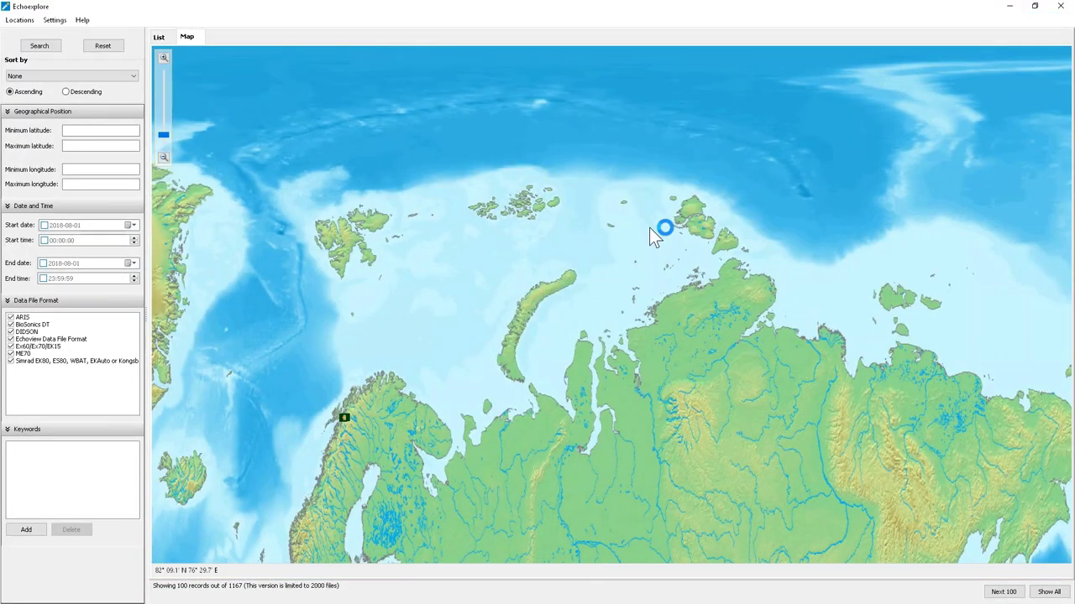
pyautogui.scroll(-5, 980, 518)
pyautogui.click(1054, 592)
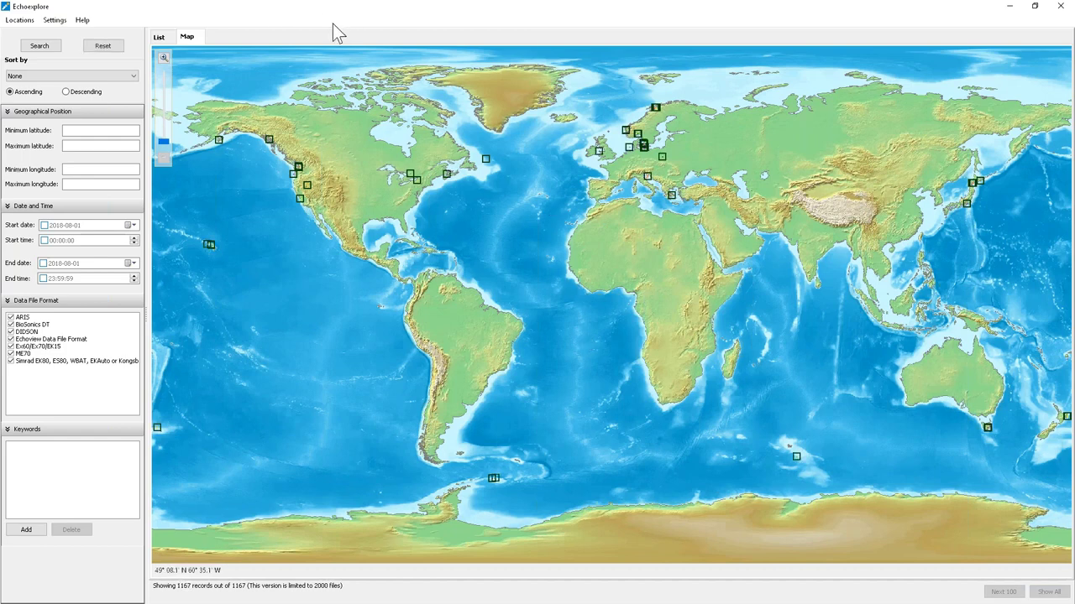
# Review the data file locations that Echoexplore searches and accept the C:\ location
pyautogui.click(20, 20)
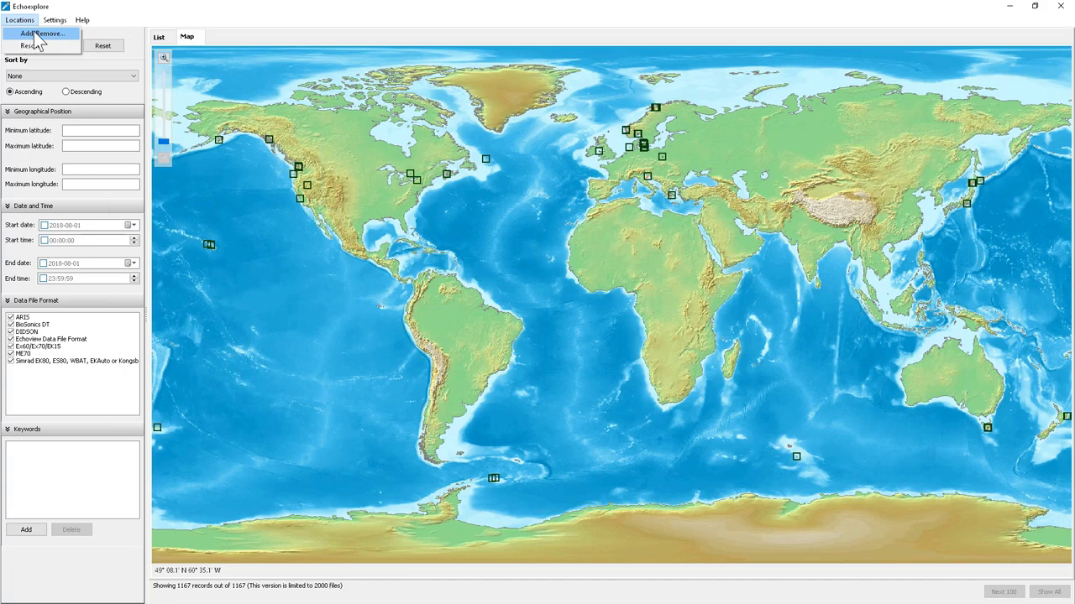
pyautogui.click(37, 35)
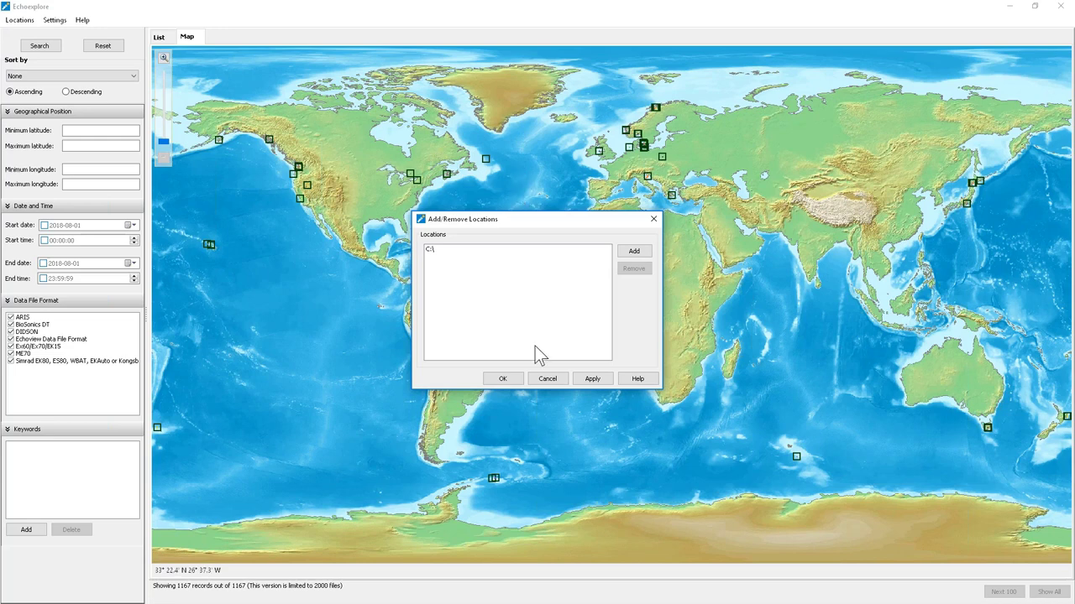
pyautogui.click(510, 379)
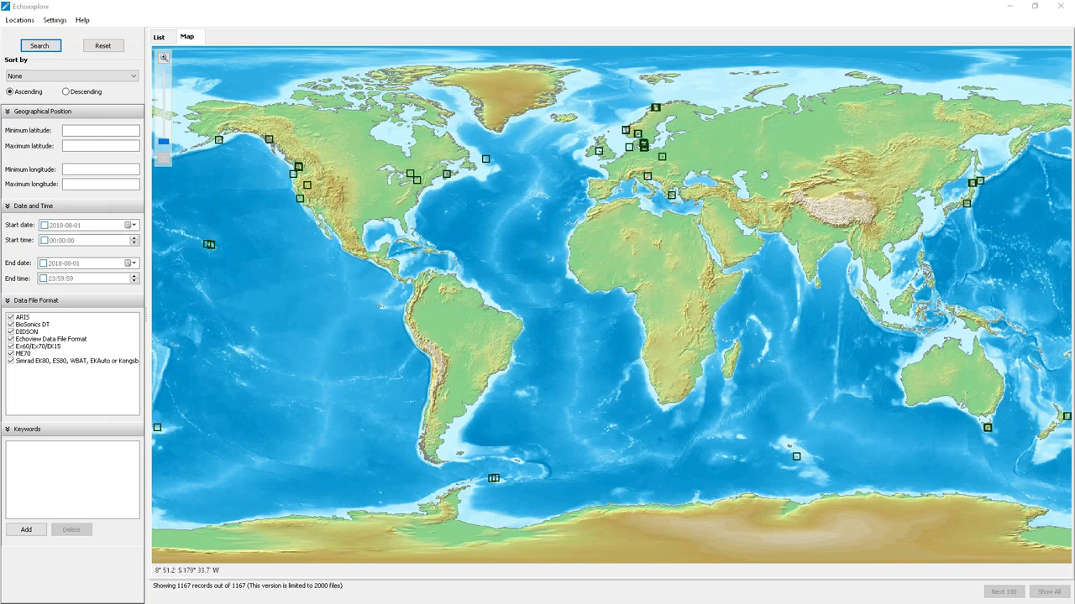
# Zoom the map in to the individual survey tracks at the data file marker northeast of the Great Lakes
pyautogui.moveTo(398, 164); pyautogui.dragTo(427, 186)
pyautogui.moveTo(414, 164); pyautogui.dragTo(424, 183)
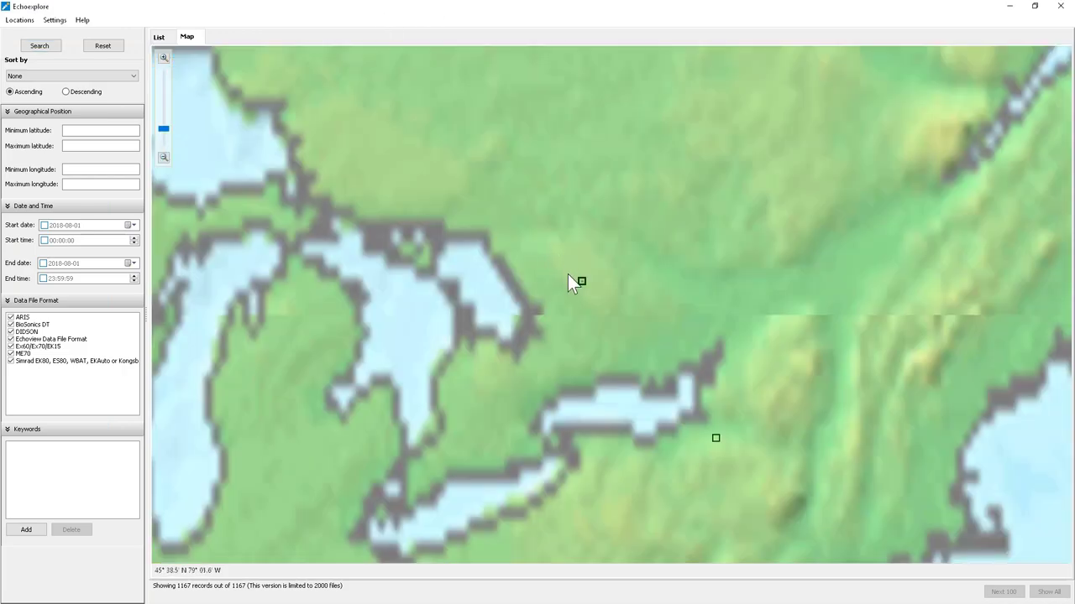
pyautogui.moveTo(568, 276)
pyautogui.mouseDown()
pyautogui.moveTo(599, 293)
pyautogui.moveTo(585, 294)
pyautogui.moveTo(588, 305)
pyautogui.mouseUp()
pyautogui.moveTo(557, 222); pyautogui.dragTo(685, 388)
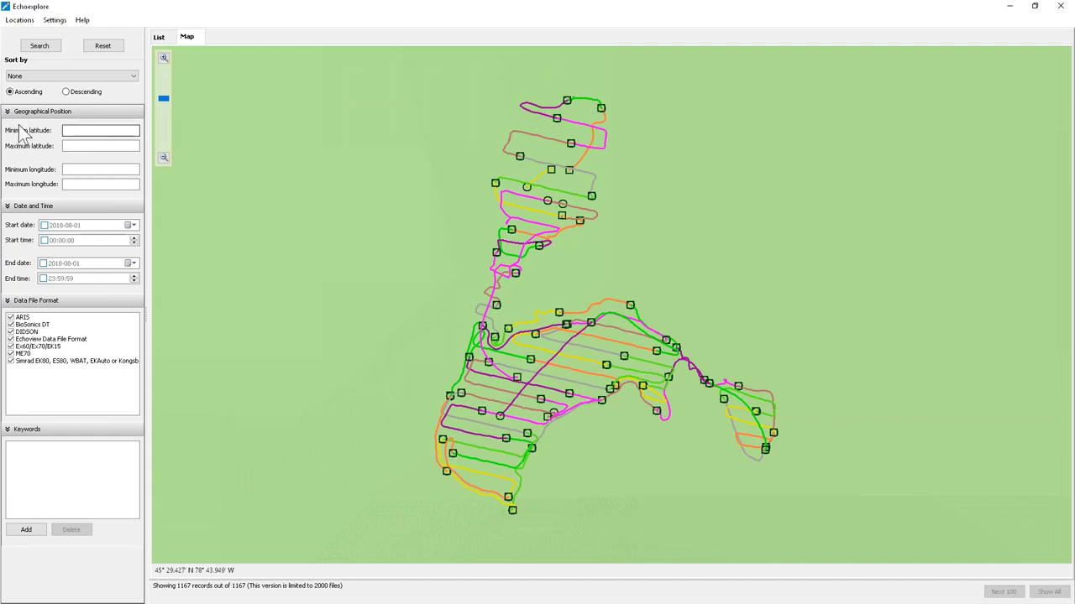
# Set the geographical position limits from a map area enclosing all the survey tracks, search for matching data files, and show them as a list
pyautogui.click(86, 132)
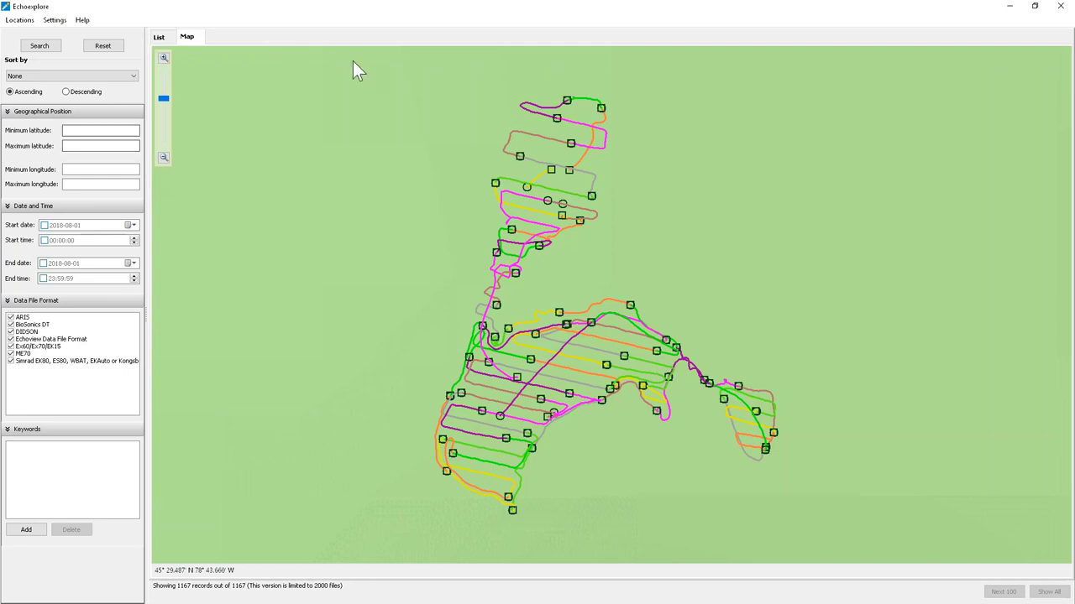
pyautogui.moveTo(416, 67); pyautogui.dragTo(812, 538)
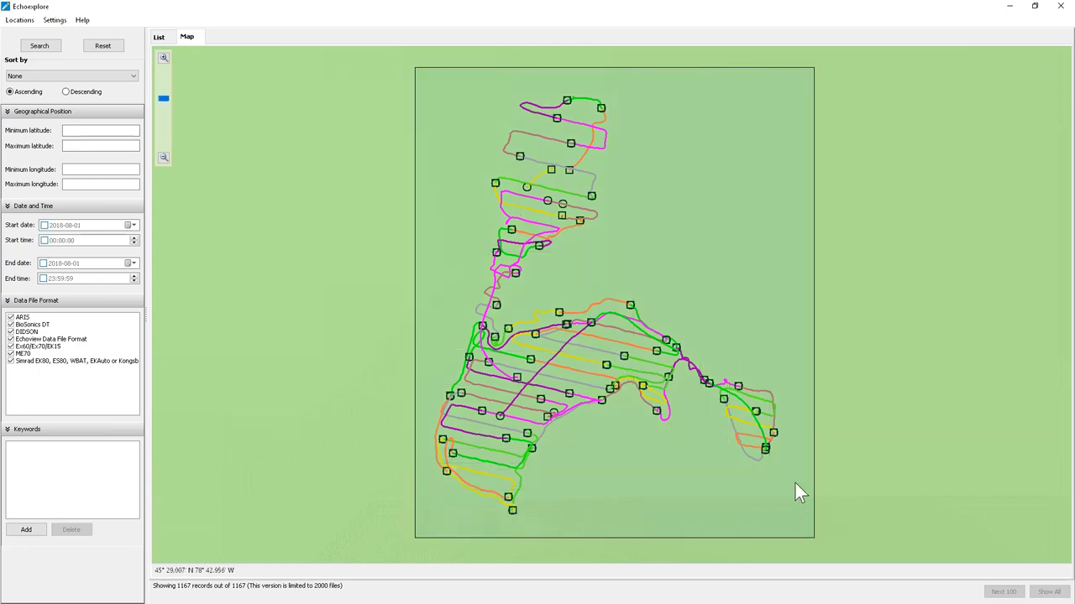
pyautogui.rightClick(646, 237)
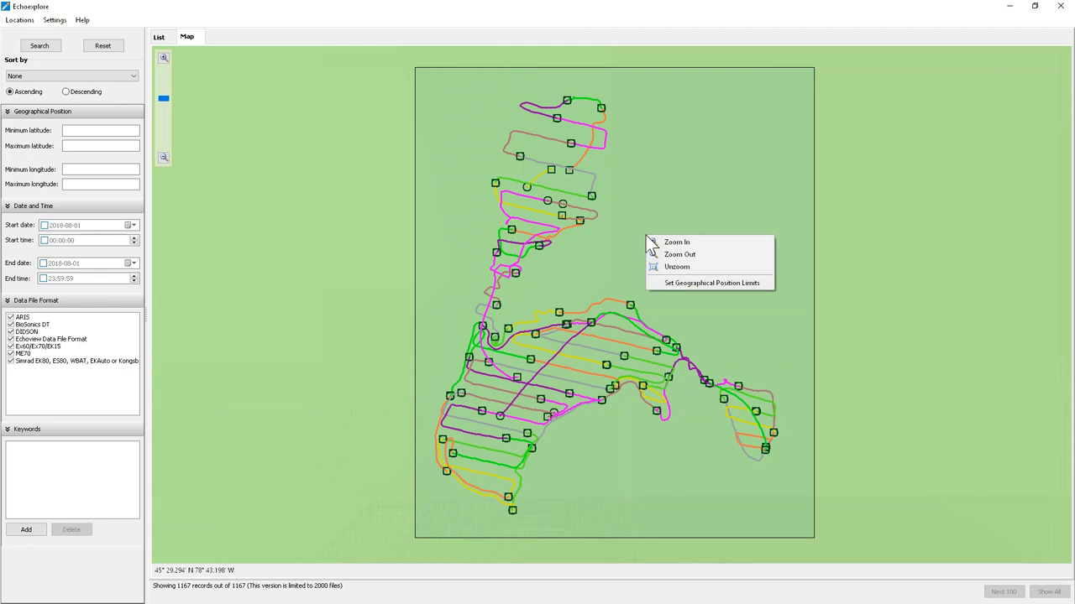
pyautogui.click(745, 285)
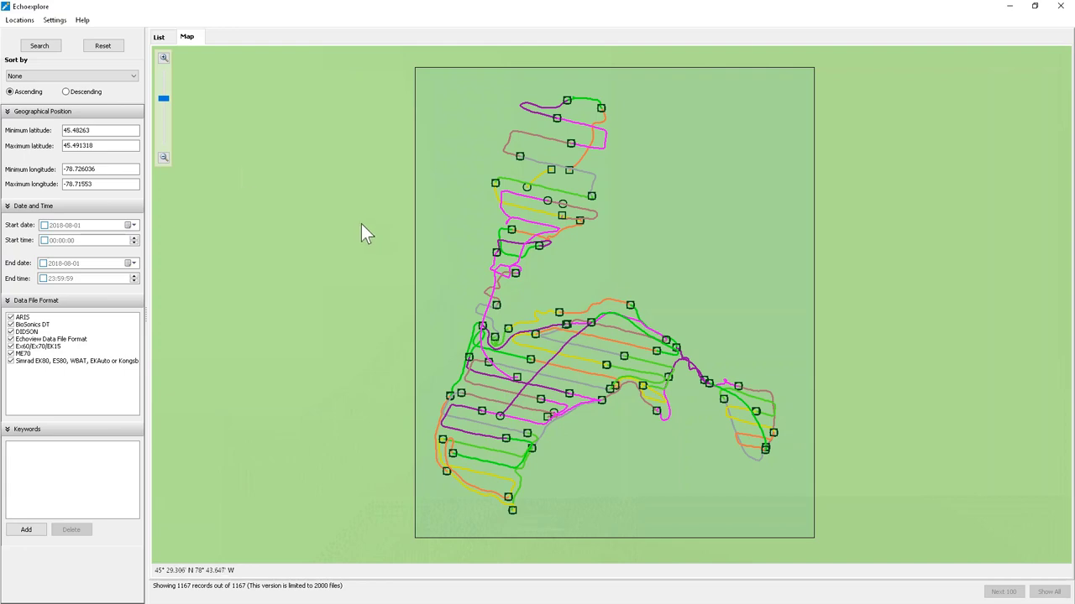
pyautogui.click(39, 46)
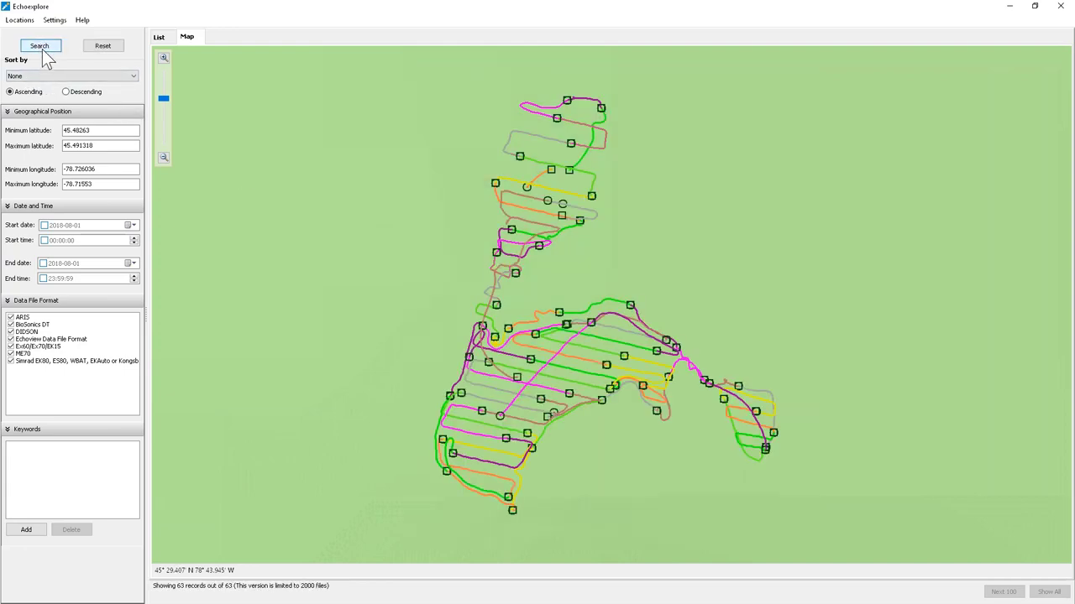
pyautogui.click(159, 37)
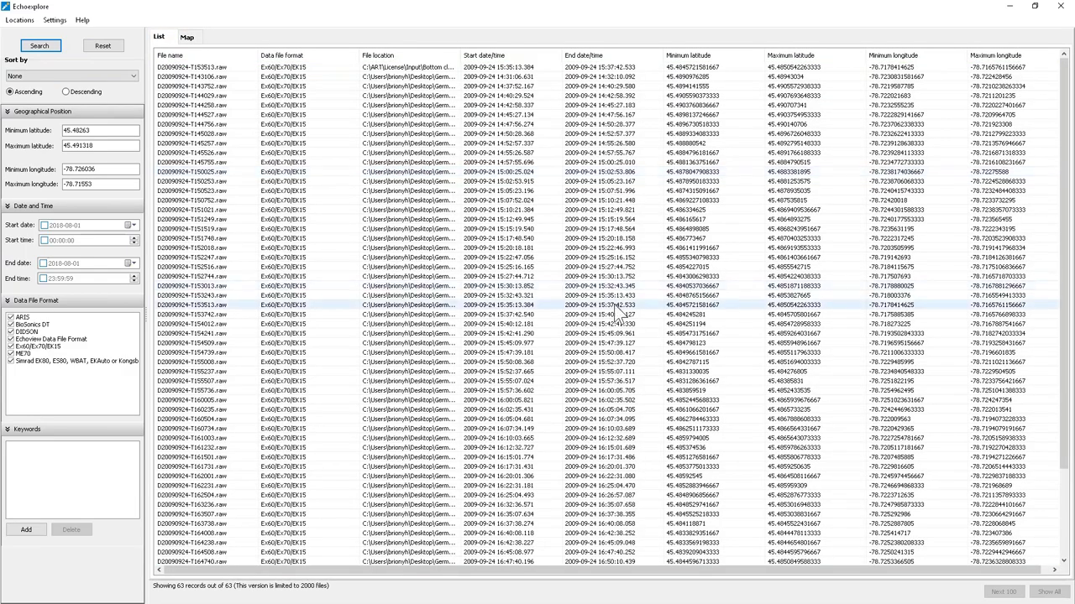
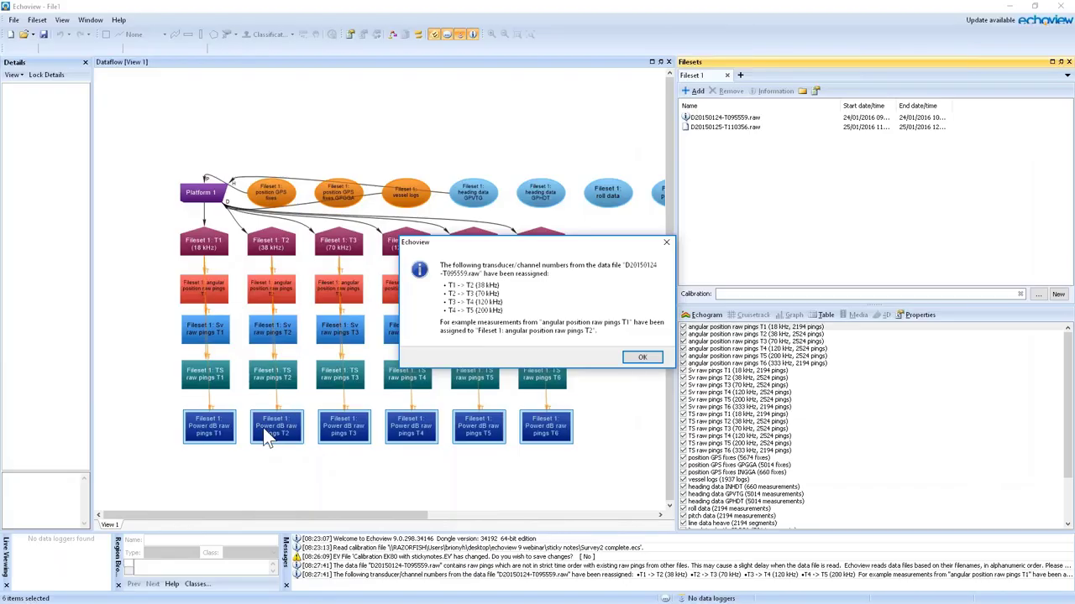
# Switch to Echoview, dismiss the transducer reassignment message, close File1 without saving, and create a new EV file
pyautogui.press('Return')
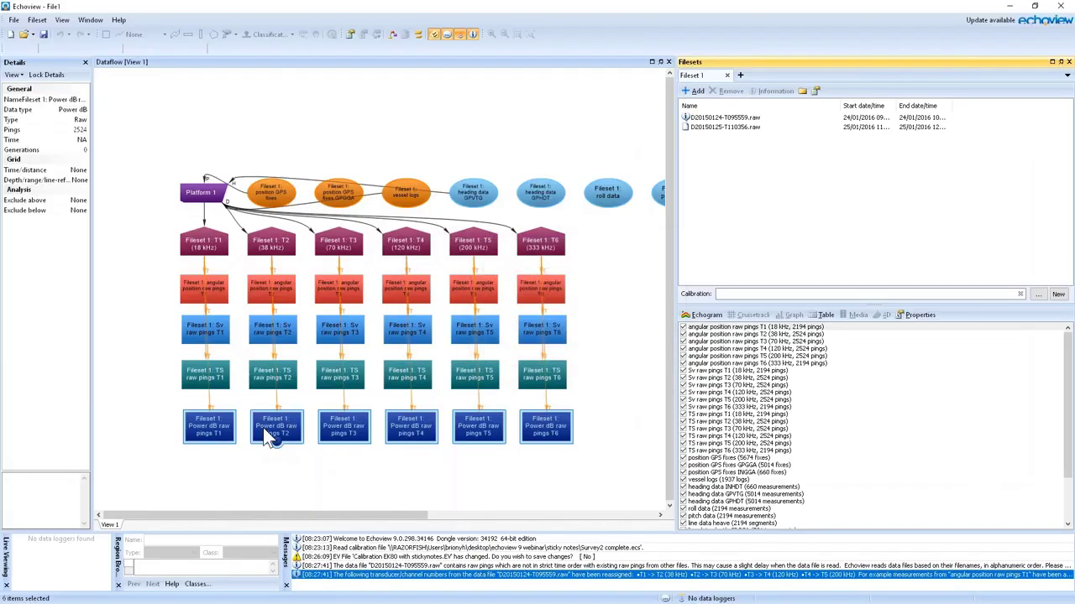
pyautogui.hotkey('ctrl', 'F4')
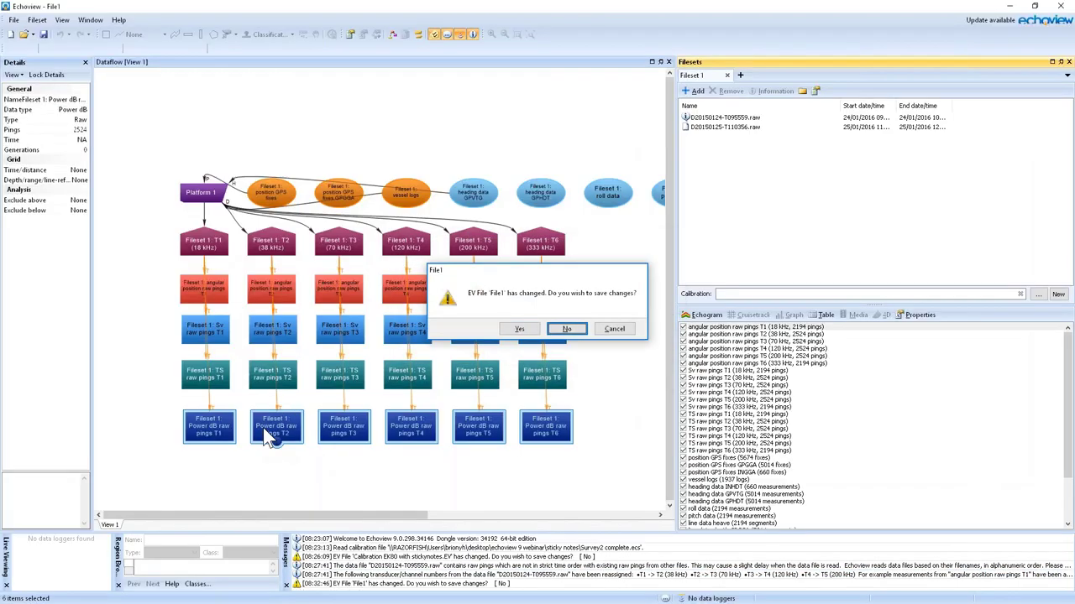
pyautogui.press('n')
pyautogui.hotkey('ctrl', 'n')
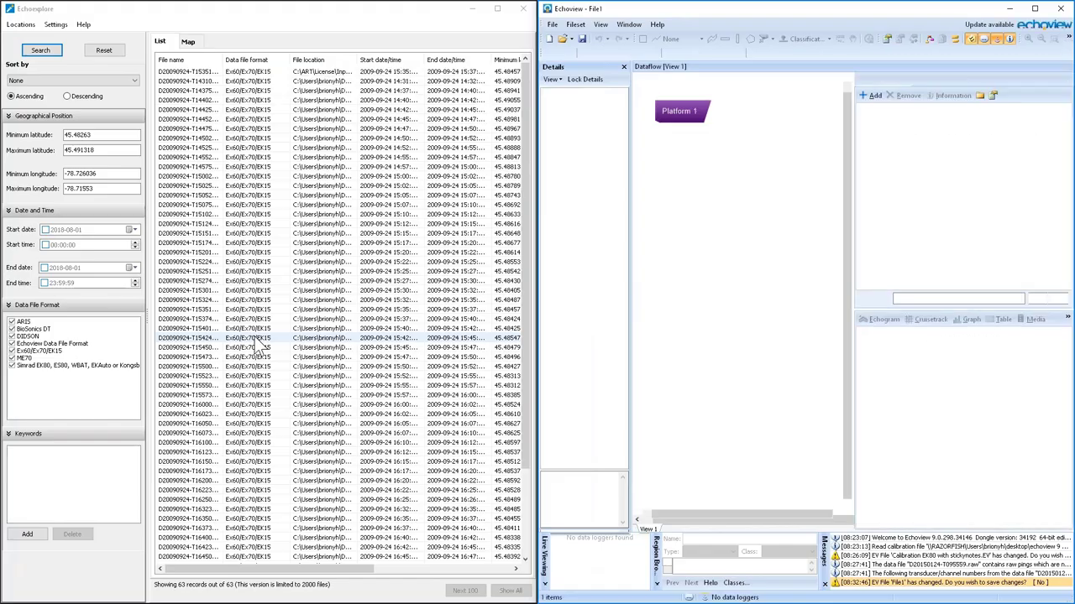
# Add all data files found in Echoexplore to Fileset 1 of the new Echoview file, dismissing the duplicate file message
pyautogui.click(92, 229)
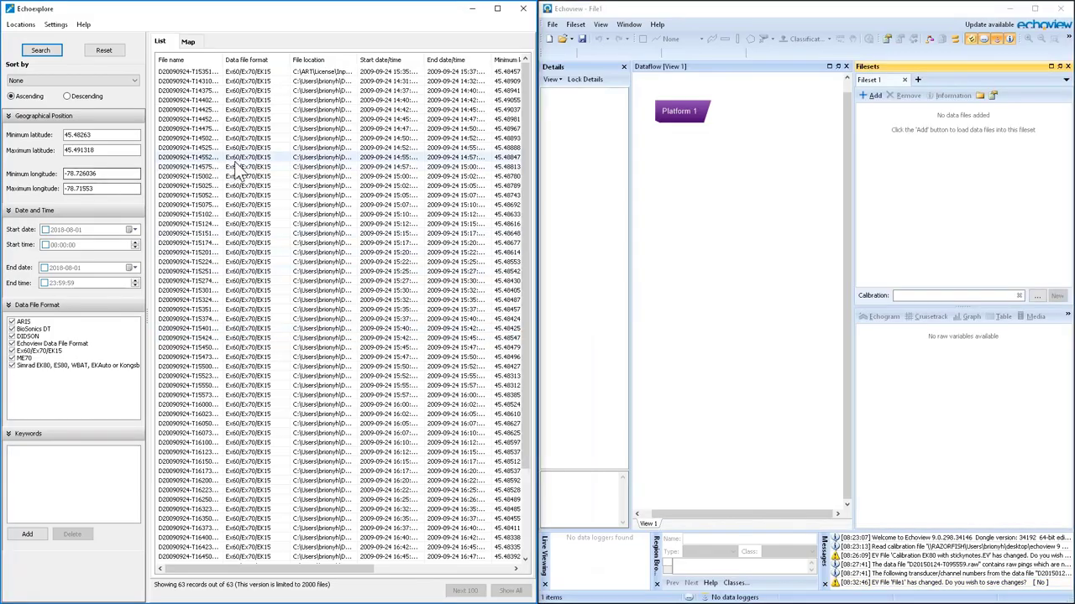
pyautogui.click(262, 160)
pyautogui.hotkey('ctrl', 'a')
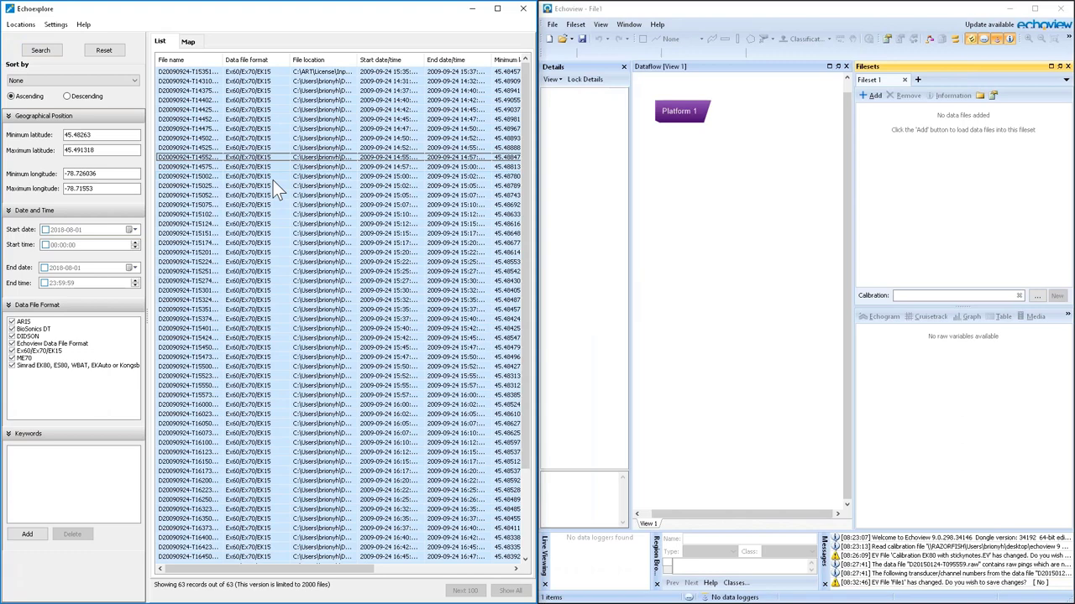
pyautogui.moveTo(265, 163); pyautogui.dragTo(952, 203)
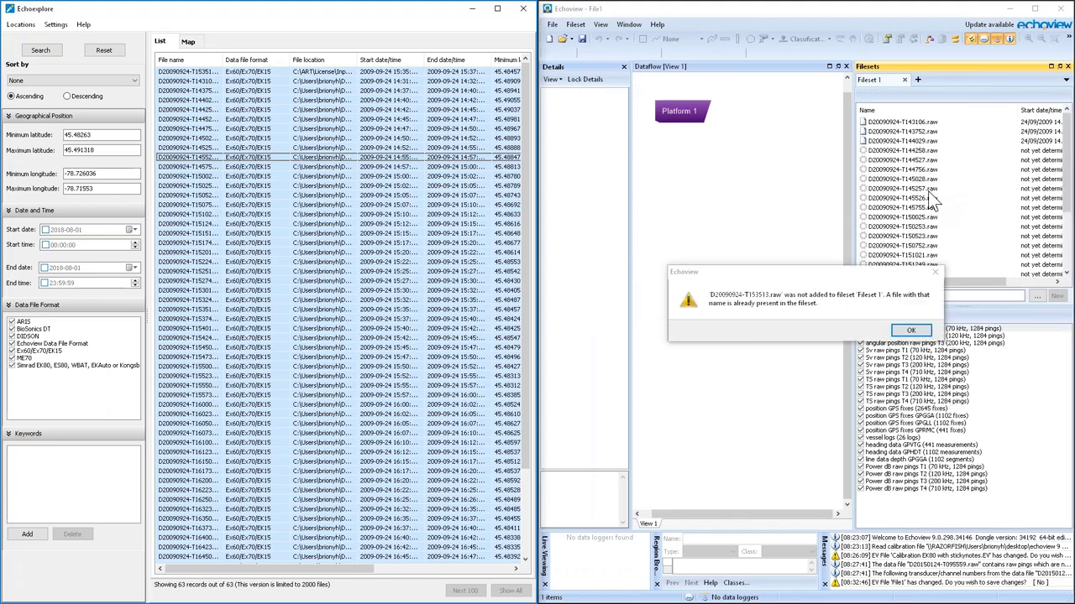
pyautogui.click(911, 329)
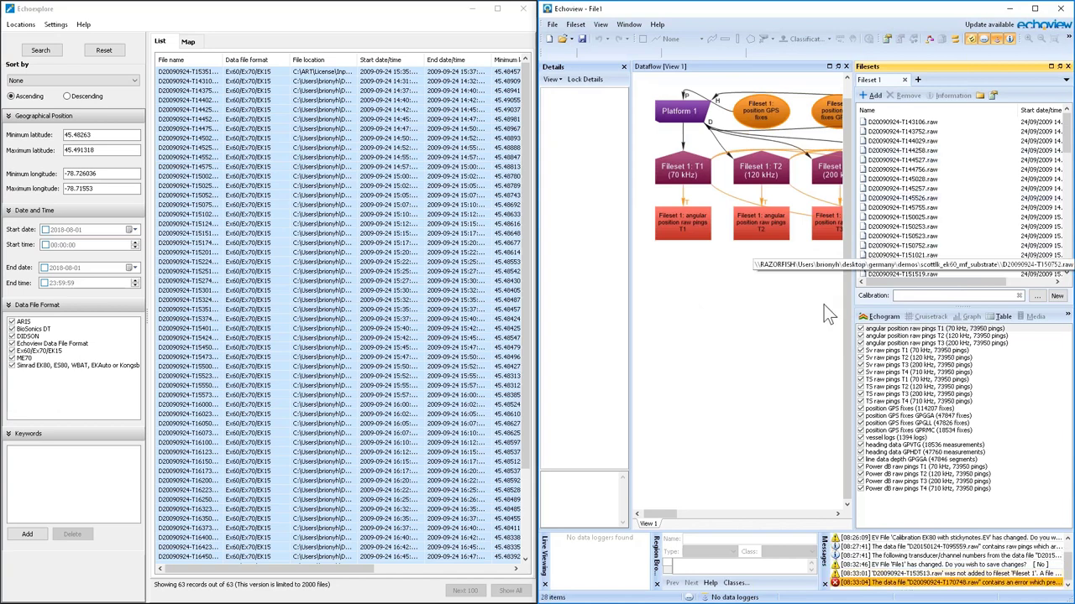
pyautogui.click(775, 107)
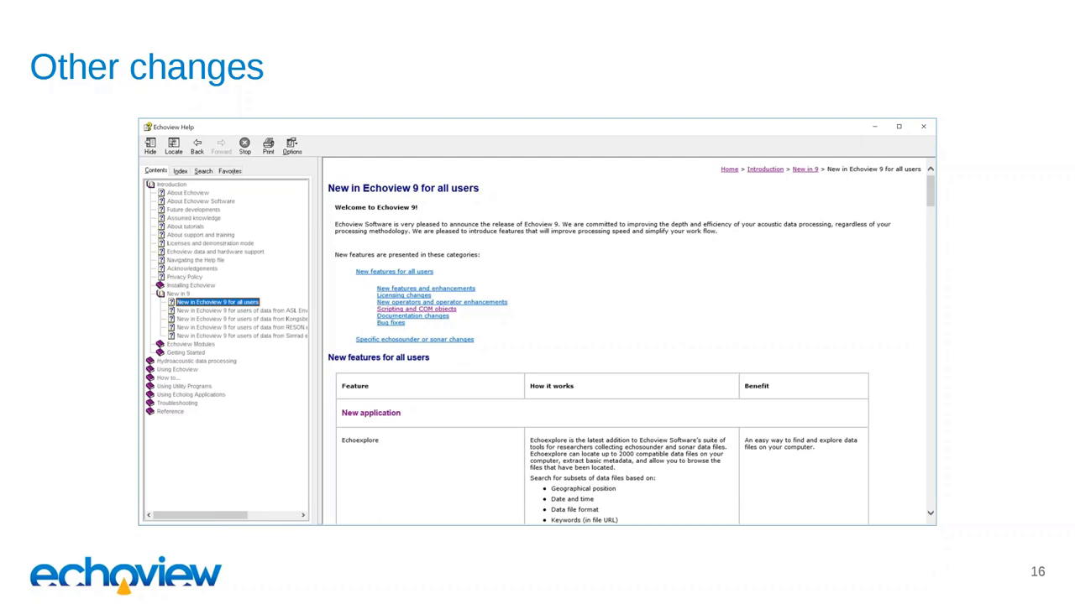
pyautogui.press('Right')
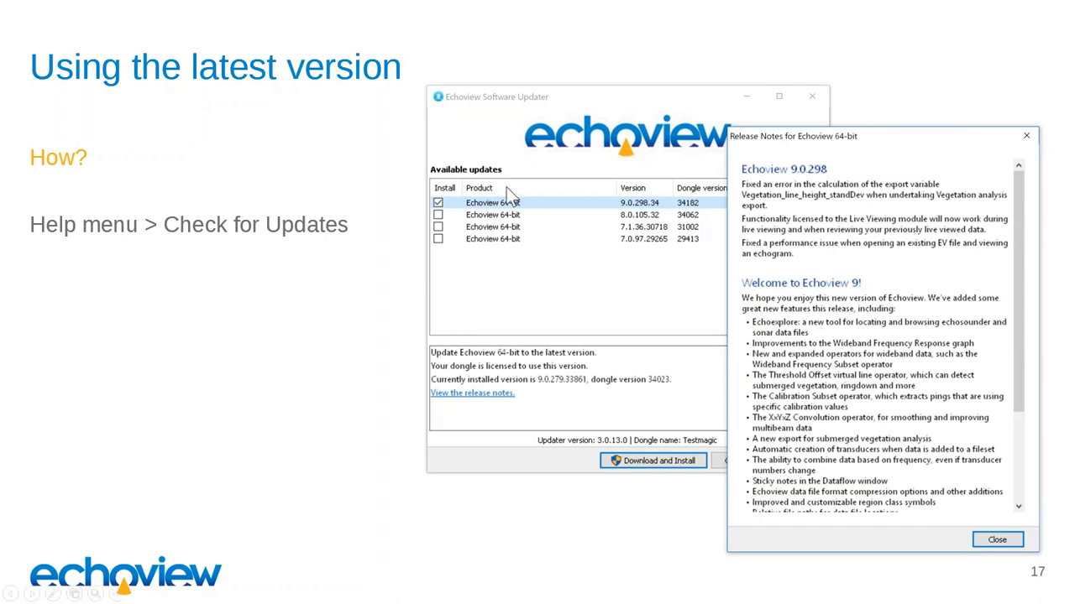
pyautogui.press('Right')
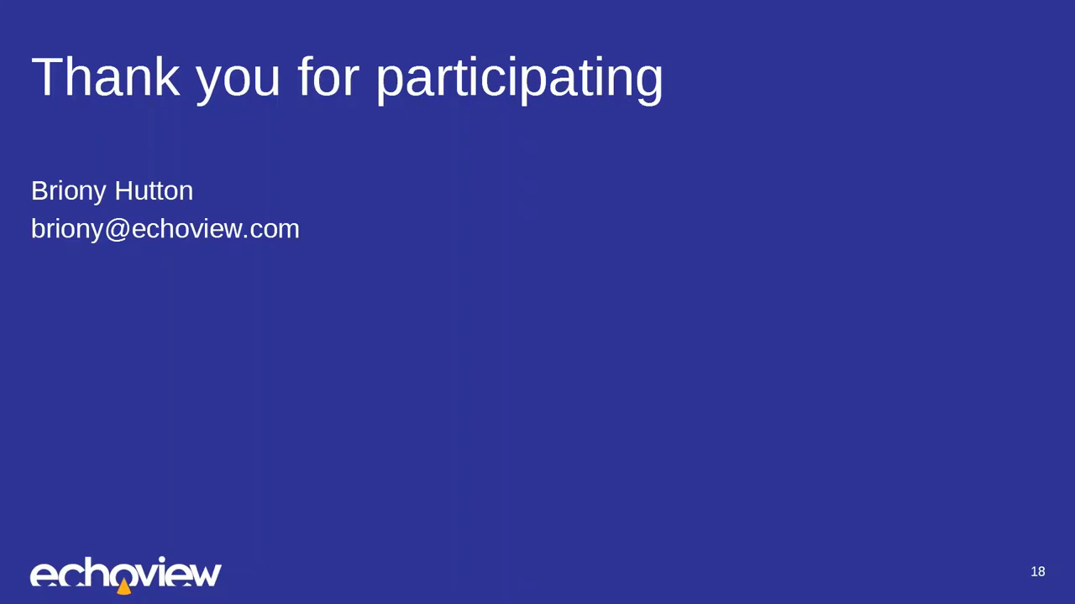